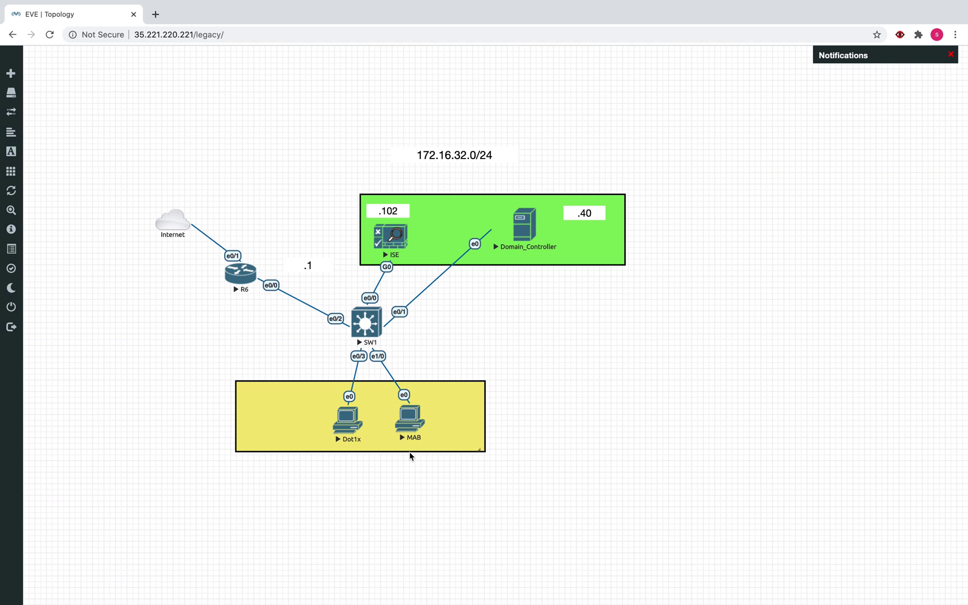
# Bring up the OneNote diagram page and select the black 0.35 mm Pen
pyautogui.hotkey('ctrl', 'Up')
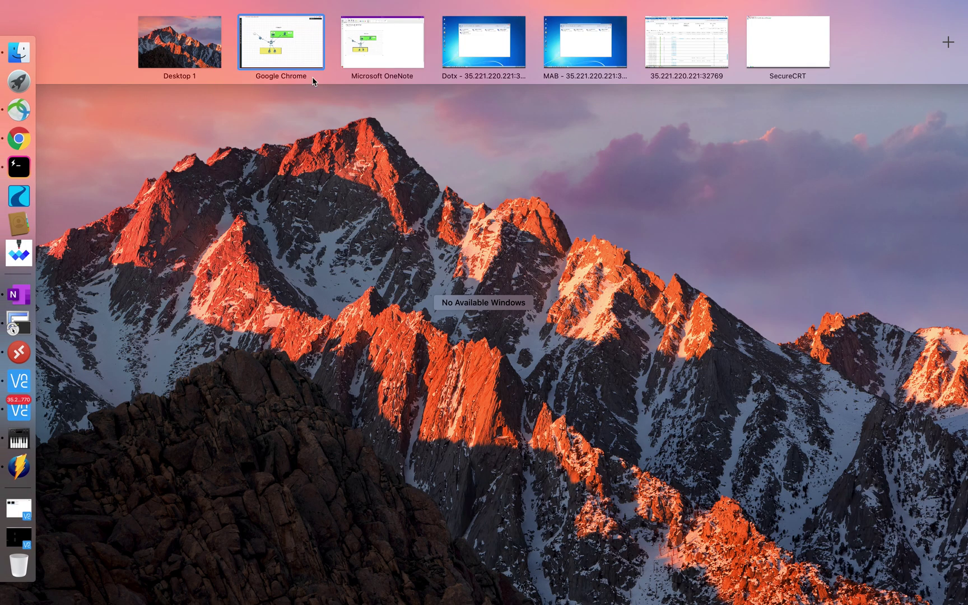
pyautogui.click(388, 39)
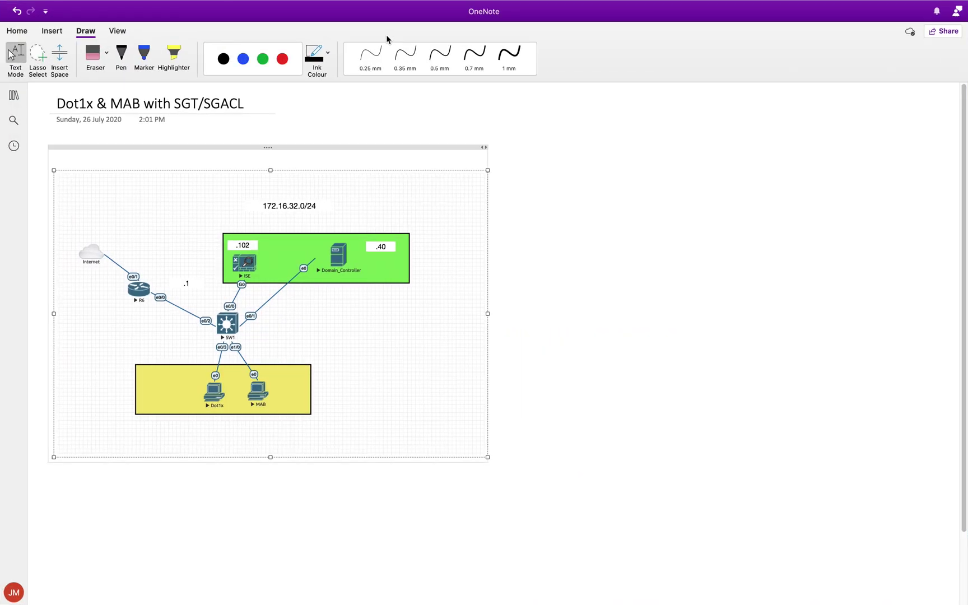
pyautogui.click(400, 53)
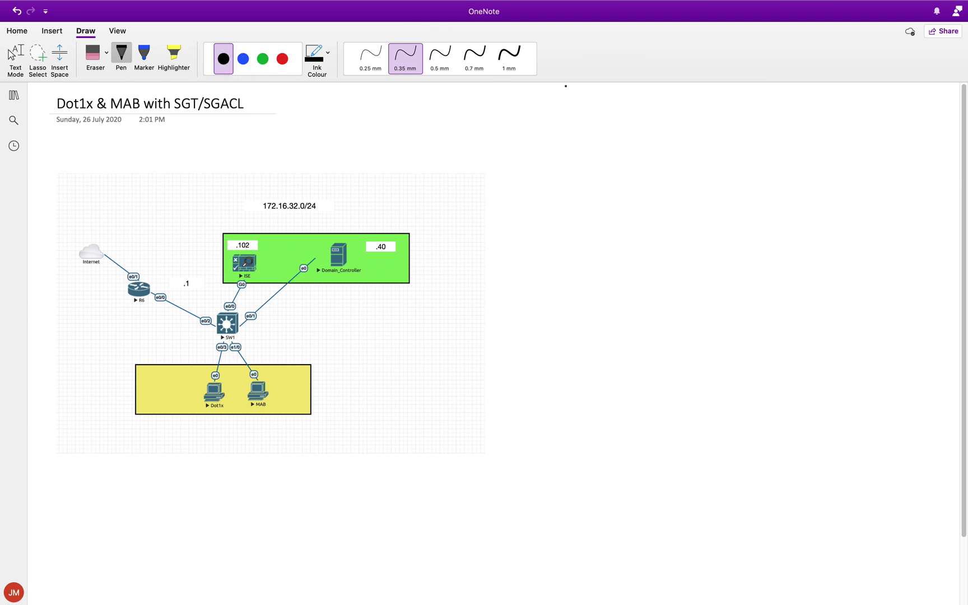
# Handwrite and underline 802.1x beside the diagram
pyautogui.moveTo(560, 188)
pyautogui.mouseDown()
pyautogui.moveTo(557, 209)
pyautogui.moveTo(564, 189)
pyautogui.mouseUp()
pyautogui.moveTo(574, 186)
pyautogui.mouseDown()
pyautogui.moveTo(587, 203)
pyautogui.moveTo(599, 200)
pyautogui.mouseUp()
pyautogui.click(595, 196)
pyautogui.moveTo(614, 184); pyautogui.dragTo(606, 190)
pyautogui.moveTo(557, 220); pyautogui.dragTo(606, 217)
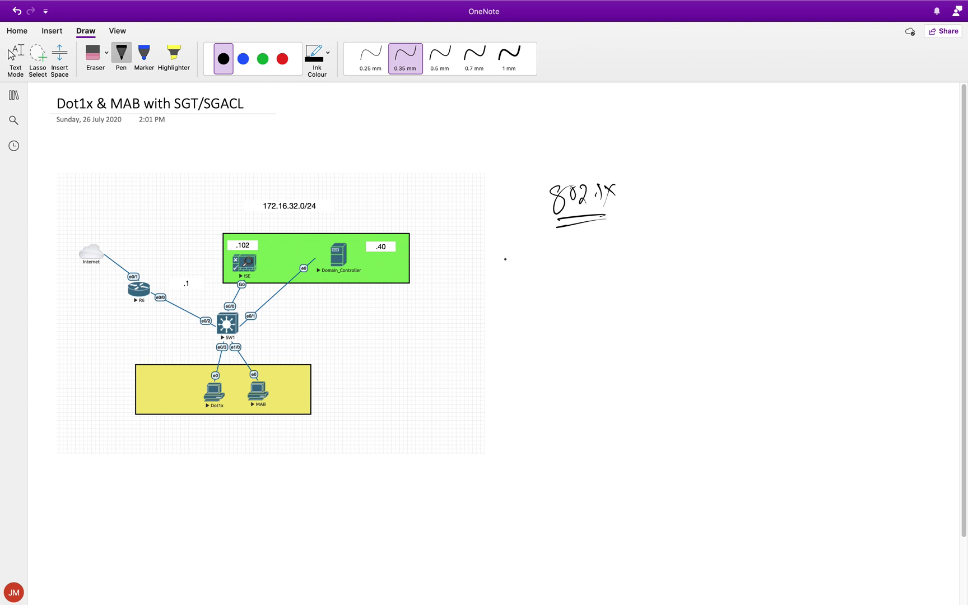
# Sketch a client computer with an arrow to an SW box labelled NAD
pyautogui.moveTo(535, 264)
pyautogui.mouseDown()
pyautogui.moveTo(532, 287)
pyautogui.moveTo(553, 283)
pyautogui.moveTo(532, 288)
pyautogui.moveTo(521, 310)
pyautogui.moveTo(574, 305)
pyautogui.mouseUp()
pyautogui.moveTo(511, 312); pyautogui.dragTo(574, 306)
pyautogui.moveTo(178, 397); pyautogui.dragTo(193, 393)
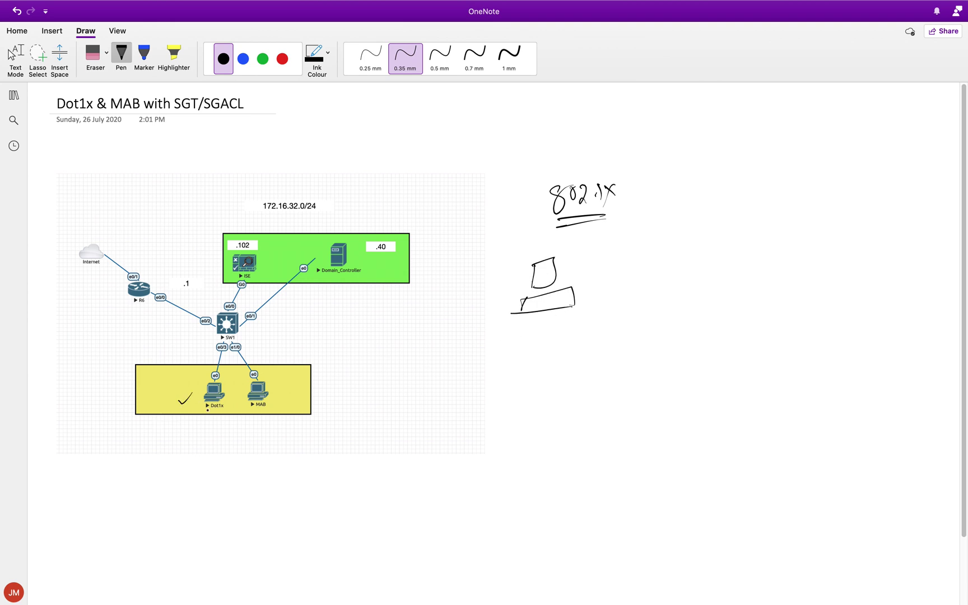
pyautogui.moveTo(564, 277)
pyautogui.mouseDown()
pyautogui.moveTo(639, 270)
pyautogui.moveTo(627, 286)
pyautogui.moveTo(662, 292)
pyautogui.moveTo(699, 263)
pyautogui.mouseUp()
pyautogui.click(680, 276)
pyautogui.moveTo(674, 318)
pyautogui.mouseDown()
pyautogui.moveTo(685, 303)
pyautogui.moveTo(699, 307)
pyautogui.mouseUp()
pyautogui.moveTo(703, 301); pyautogui.dragTo(707, 318)
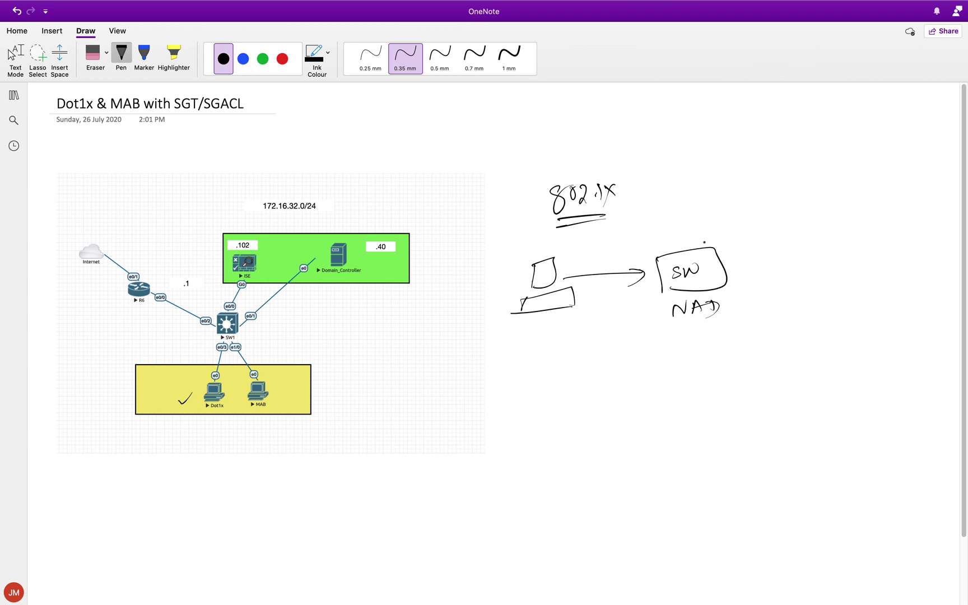
# Draw a link to an ISE box and write Radius above it
pyautogui.moveTo(727, 262)
pyautogui.mouseDown()
pyautogui.moveTo(806, 253)
pyautogui.moveTo(813, 278)
pyautogui.mouseUp()
pyautogui.moveTo(809, 228)
pyautogui.mouseDown()
pyautogui.moveTo(840, 220)
pyautogui.moveTo(827, 274)
pyautogui.moveTo(828, 261)
pyautogui.mouseUp()
pyautogui.moveTo(849, 247)
pyautogui.mouseDown()
pyautogui.moveTo(842, 259)
pyautogui.moveTo(860, 256)
pyautogui.mouseUp()
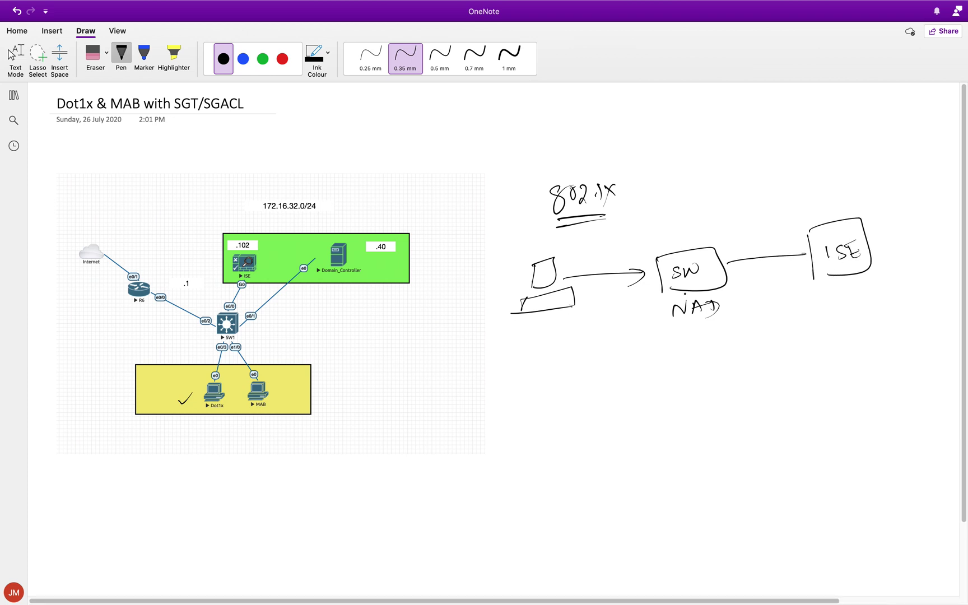
pyautogui.moveTo(807, 200); pyautogui.dragTo(873, 184)
# In red ink, write Supplicant, Authenticator and A-S under the client, switch and ISE
pyautogui.click(282, 58)
pyautogui.moveTo(530, 340)
pyautogui.mouseDown()
pyautogui.moveTo(518, 359)
pyautogui.moveTo(556, 352)
pyautogui.moveTo(564, 331)
pyautogui.moveTo(574, 345)
pyautogui.moveTo(603, 320)
pyautogui.mouseUp()
pyautogui.moveTo(684, 343)
pyautogui.mouseDown()
pyautogui.moveTo(676, 363)
pyautogui.moveTo(701, 338)
pyautogui.moveTo(748, 343)
pyautogui.moveTo(776, 325)
pyautogui.mouseUp()
pyautogui.moveTo(849, 295)
pyautogui.mouseDown()
pyautogui.moveTo(845, 318)
pyautogui.moveTo(858, 314)
pyautogui.mouseUp()
pyautogui.moveTo(856, 310); pyautogui.dragTo(867, 317)
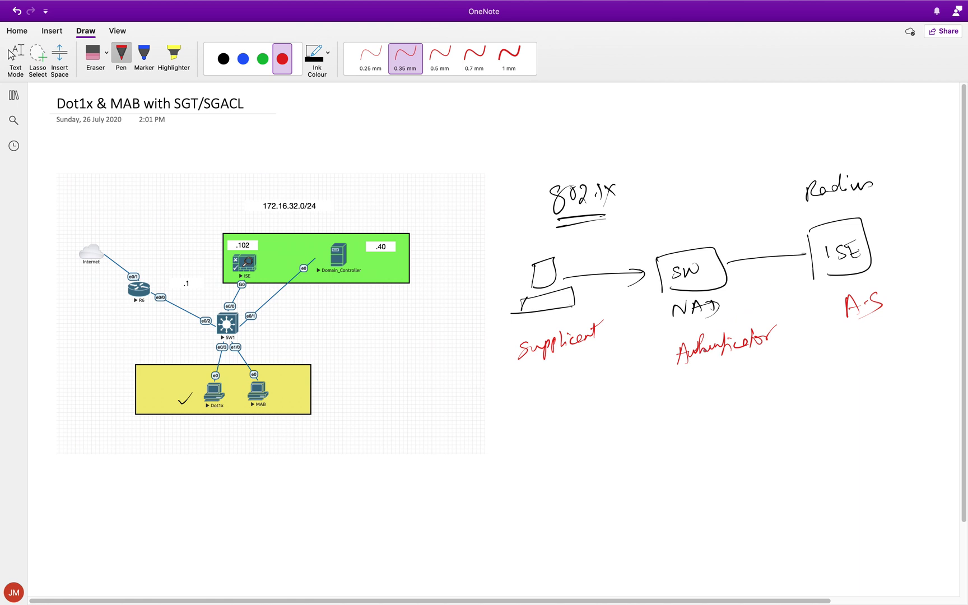
pyautogui.moveTo(709, 343); pyautogui.dragTo(714, 341)
# Write (EAP) in blue ink under Authenticator
pyautogui.click(244, 58)
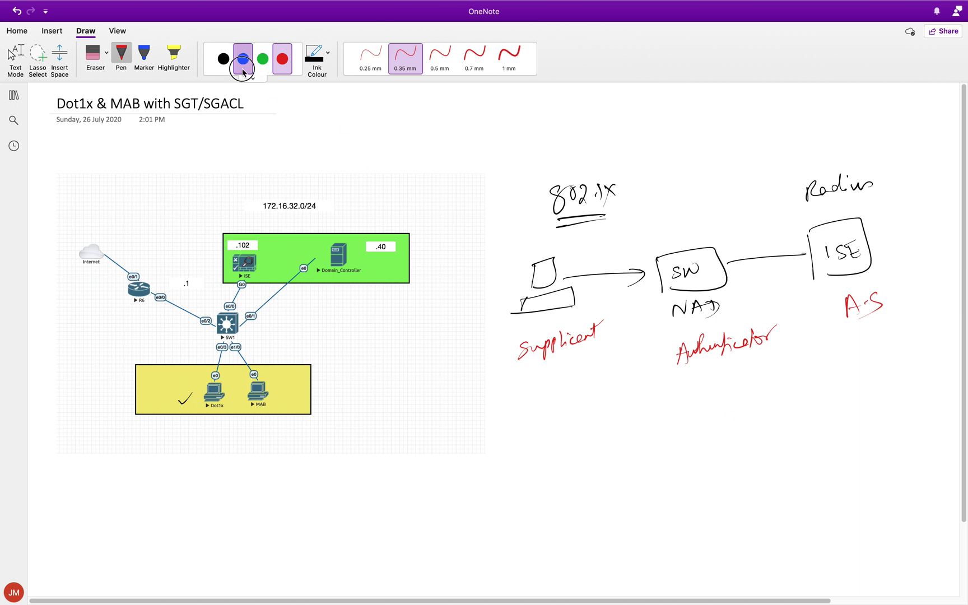
pyautogui.moveTo(680, 386)
pyautogui.mouseDown()
pyautogui.moveTo(691, 405)
pyautogui.moveTo(701, 388)
pyautogui.moveTo(732, 378)
pyautogui.moveTo(736, 404)
pyautogui.mouseUp()
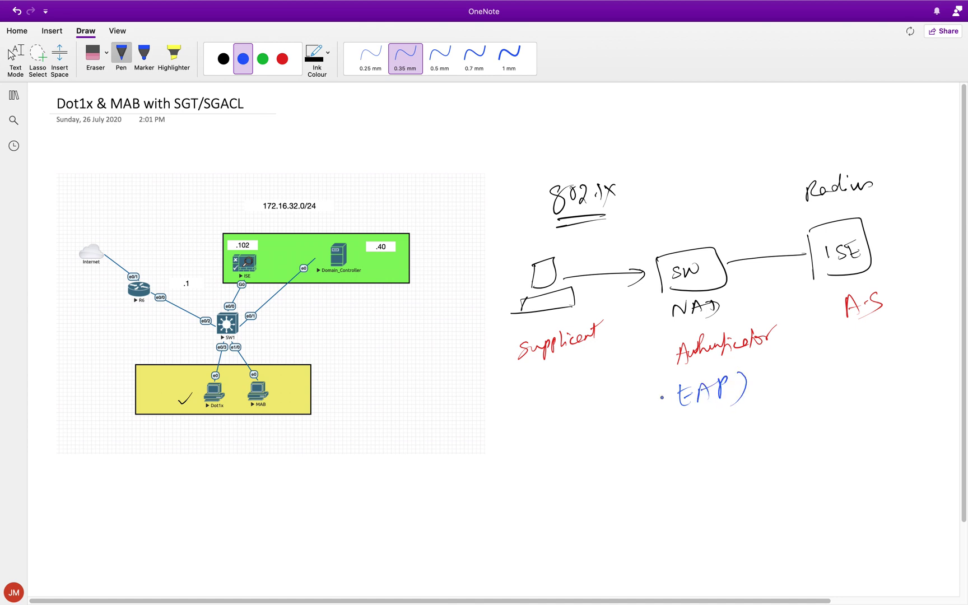
pyautogui.moveTo(668, 383); pyautogui.dragTo(670, 416)
# Write an underlined EAPOL start arrow below (EAP)
pyautogui.moveTo(566, 460); pyautogui.dragTo(570, 475)
pyautogui.moveTo(565, 459)
pyautogui.mouseDown()
pyautogui.moveTo(582, 456)
pyautogui.moveTo(587, 477)
pyautogui.mouseUp()
pyautogui.moveTo(579, 469); pyautogui.dragTo(589, 470)
pyautogui.moveTo(598, 457); pyautogui.dragTo(639, 472)
pyautogui.moveTo(634, 460); pyautogui.dragTo(661, 452)
pyautogui.moveTo(574, 491)
pyautogui.mouseDown()
pyautogui.moveTo(656, 481)
pyautogui.moveTo(714, 458)
pyautogui.moveTo(702, 465)
pyautogui.mouseUp()
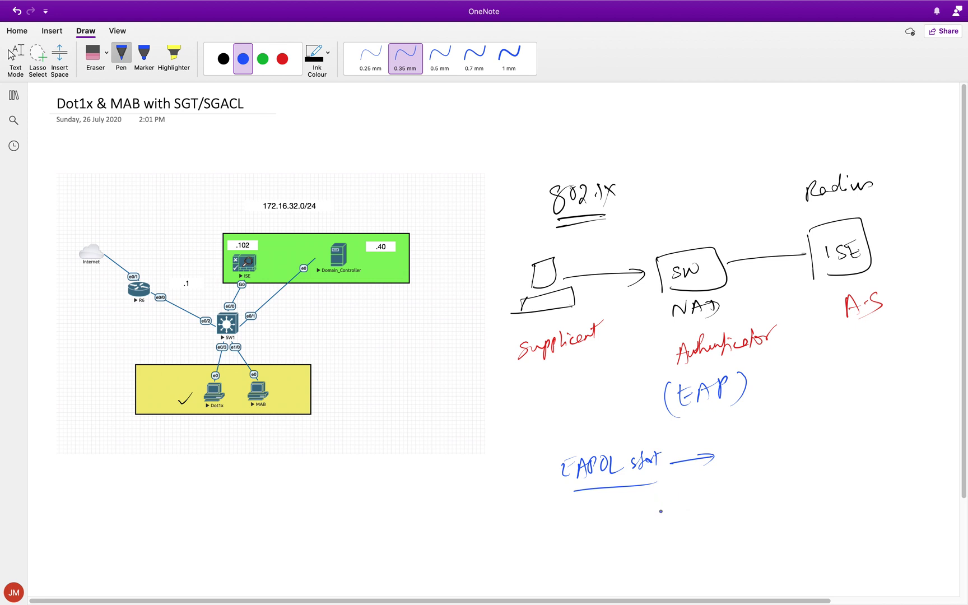
# Draw an identity? reply arrow and a username arrow beneath it
pyautogui.moveTo(708, 501)
pyautogui.mouseDown()
pyautogui.moveTo(625, 509)
pyautogui.moveTo(642, 521)
pyautogui.mouseUp()
pyautogui.moveTo(646, 527)
pyautogui.mouseDown()
pyautogui.moveTo(681, 522)
pyautogui.moveTo(688, 509)
pyautogui.moveTo(704, 513)
pyautogui.moveTo(707, 529)
pyautogui.mouseUp()
pyautogui.moveTo(709, 507); pyautogui.dragTo(714, 518)
pyautogui.click(715, 526)
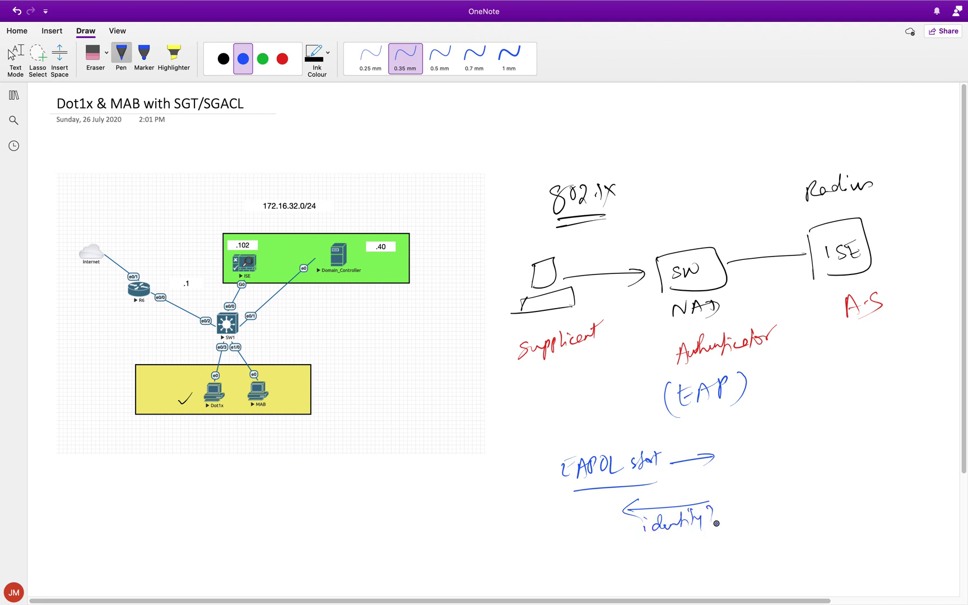
pyautogui.moveTo(597, 566); pyautogui.dragTo(692, 552)
pyautogui.moveTo(678, 547)
pyautogui.mouseDown()
pyautogui.moveTo(679, 559)
pyautogui.moveTo(631, 577)
pyautogui.moveTo(639, 563)
pyautogui.moveTo(644, 577)
pyautogui.mouseUp()
pyautogui.click(652, 571)
pyautogui.moveTo(647, 571); pyautogui.dragTo(671, 574)
# Draw the switch line and a RADIUS Access-Req arrow toward ISE
pyautogui.scroll(-7, 627, 343)
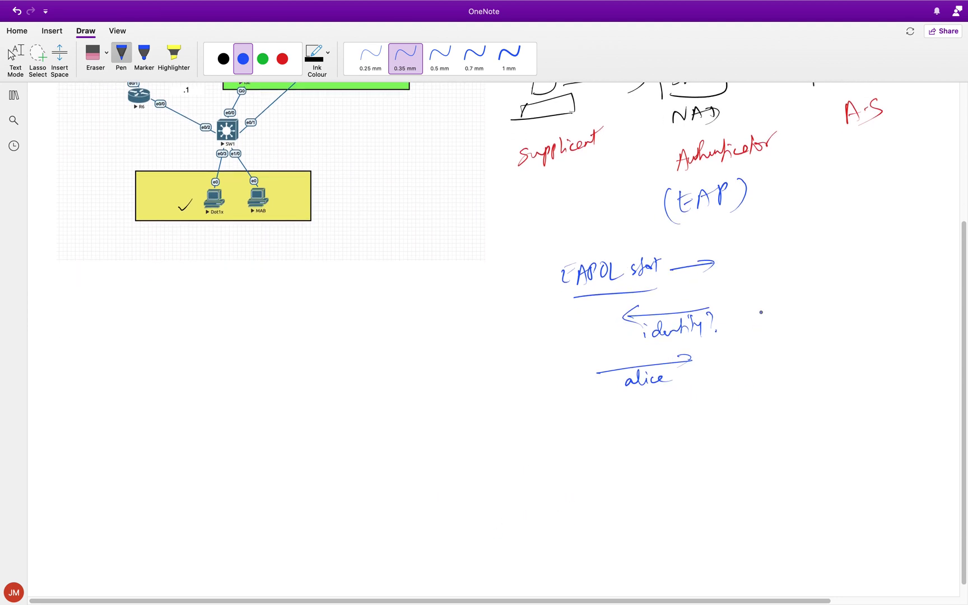
pyautogui.moveTo(731, 227); pyautogui.dragTo(754, 412)
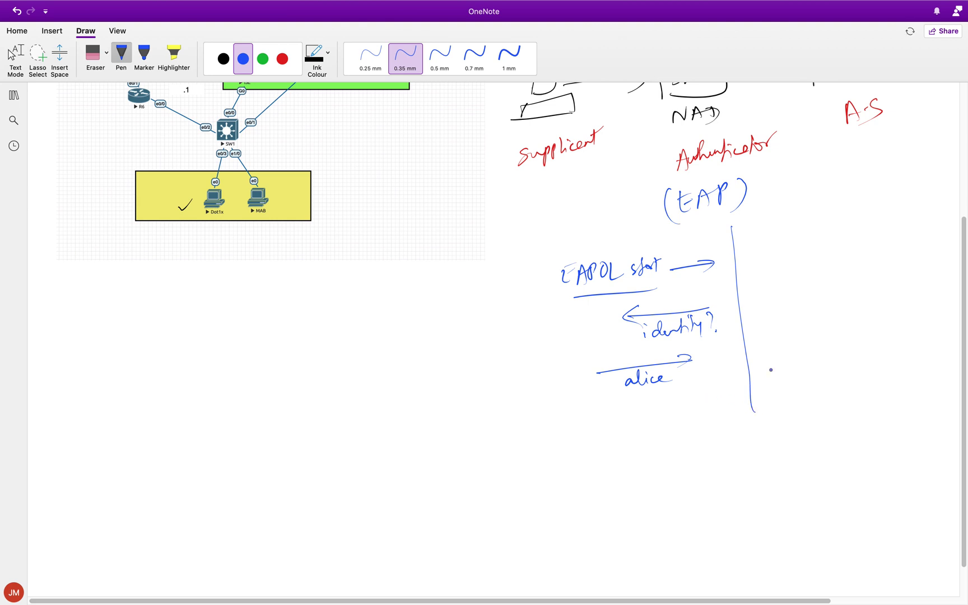
pyautogui.moveTo(756, 354)
pyautogui.mouseDown()
pyautogui.moveTo(862, 345)
pyautogui.moveTo(849, 355)
pyautogui.mouseUp()
pyautogui.moveTo(781, 313); pyautogui.dragTo(781, 331)
pyautogui.moveTo(780, 315)
pyautogui.mouseDown()
pyautogui.moveTo(804, 320)
pyautogui.moveTo(813, 305)
pyautogui.moveTo(827, 318)
pyautogui.moveTo(843, 315)
pyautogui.mouseUp()
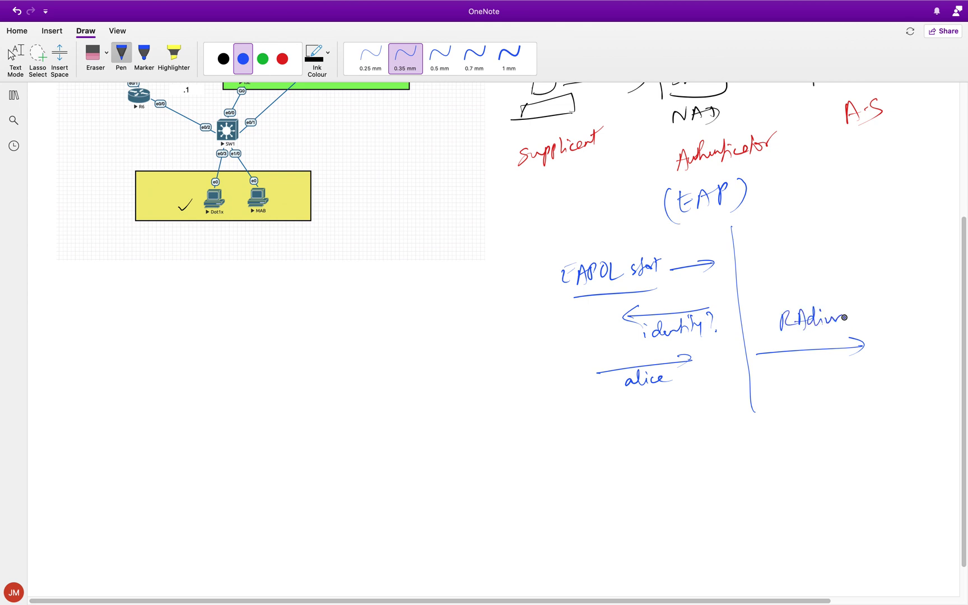
pyautogui.moveTo(771, 363)
pyautogui.mouseDown()
pyautogui.moveTo(774, 381)
pyautogui.moveTo(831, 367)
pyautogui.mouseUp()
pyautogui.press('super+z')
pyautogui.press('super+z')
pyautogui.press('super+z')
pyautogui.press('super+z')
pyautogui.press('super+z')
pyautogui.moveTo(801, 373); pyautogui.dragTo(790, 377)
pyautogui.moveTo(800, 375); pyautogui.dragTo(871, 381)
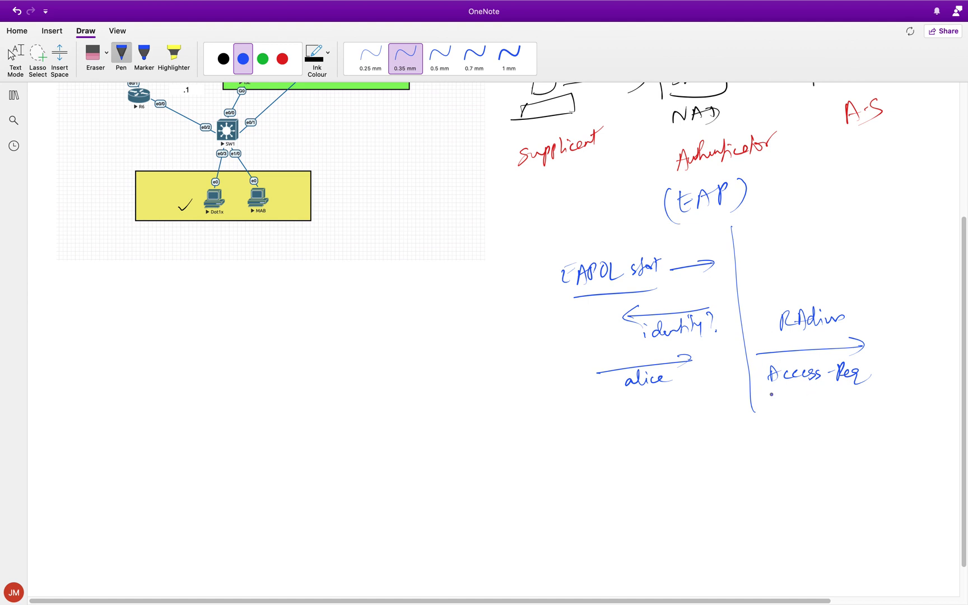
# Add an ISE line, a challenge arrow back, and an arrow returning to the client
pyautogui.moveTo(852, 205); pyautogui.dragTo(870, 425)
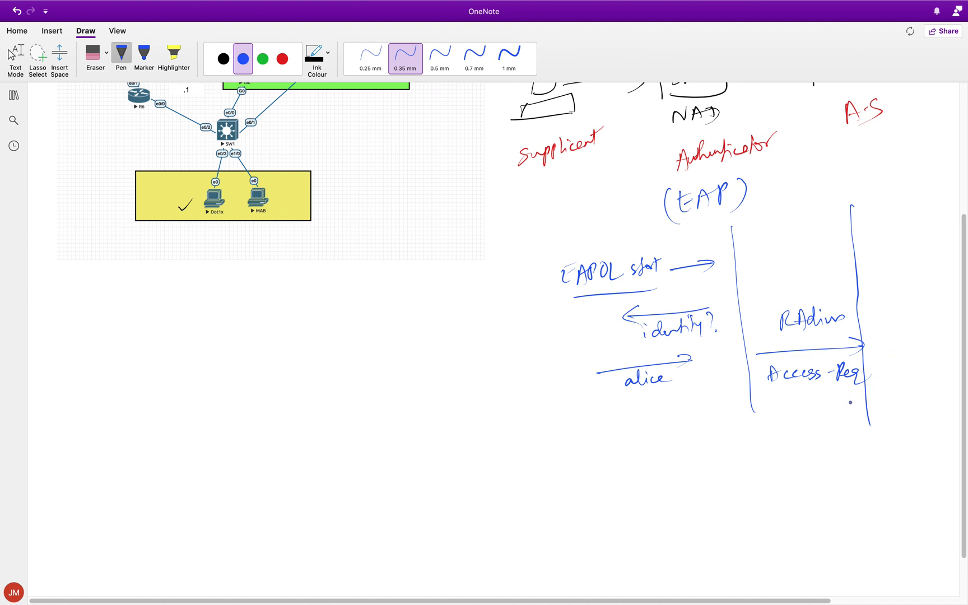
pyautogui.moveTo(868, 401)
pyautogui.mouseDown()
pyautogui.moveTo(803, 407)
pyautogui.moveTo(818, 412)
pyautogui.moveTo(795, 431)
pyautogui.moveTo(829, 425)
pyautogui.moveTo(841, 435)
pyautogui.moveTo(860, 417)
pyautogui.mouseUp()
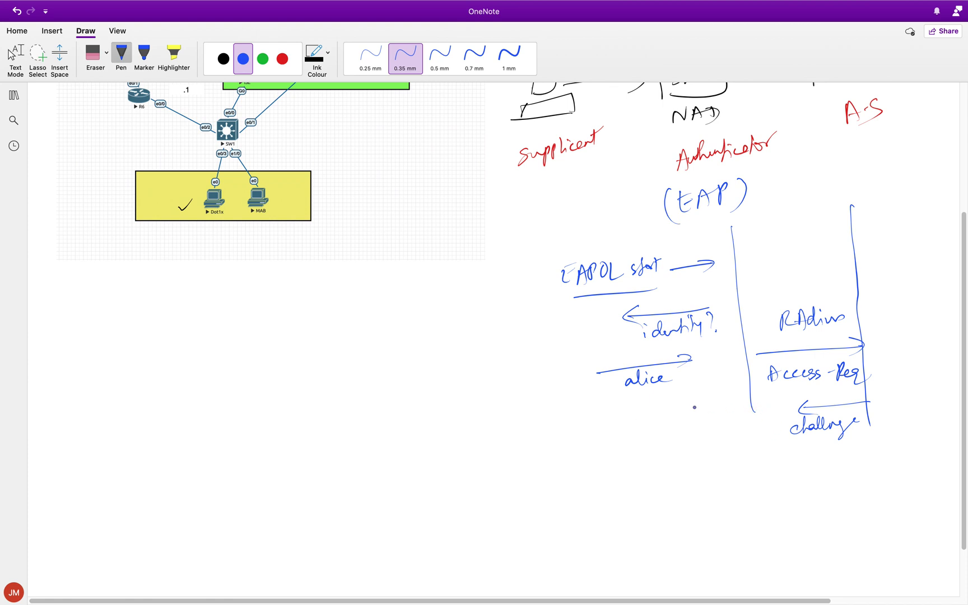
pyautogui.moveTo(756, 413)
pyautogui.mouseDown()
pyautogui.moveTo(671, 419)
pyautogui.moveTo(684, 424)
pyautogui.moveTo(664, 444)
pyautogui.moveTo(689, 430)
pyautogui.mouseUp()
# Finish the EAP label and write Access-Accept beneath the challenge arrow
pyautogui.click(671, 441)
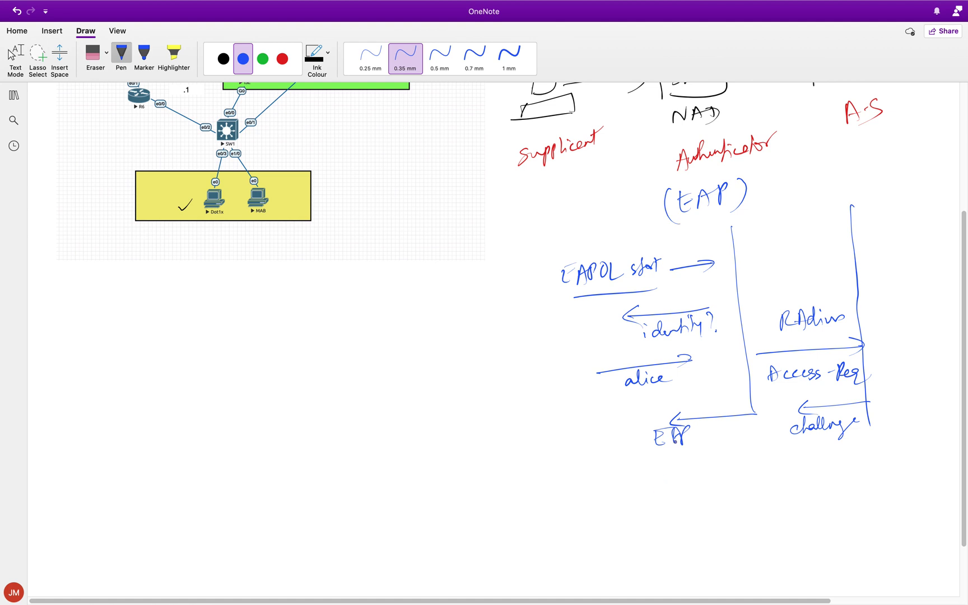
pyautogui.moveTo(769, 468)
pyautogui.mouseDown()
pyautogui.moveTo(806, 474)
pyautogui.moveTo(828, 458)
pyautogui.moveTo(836, 472)
pyautogui.moveTo(871, 470)
pyautogui.moveTo(882, 449)
pyautogui.mouseUp()
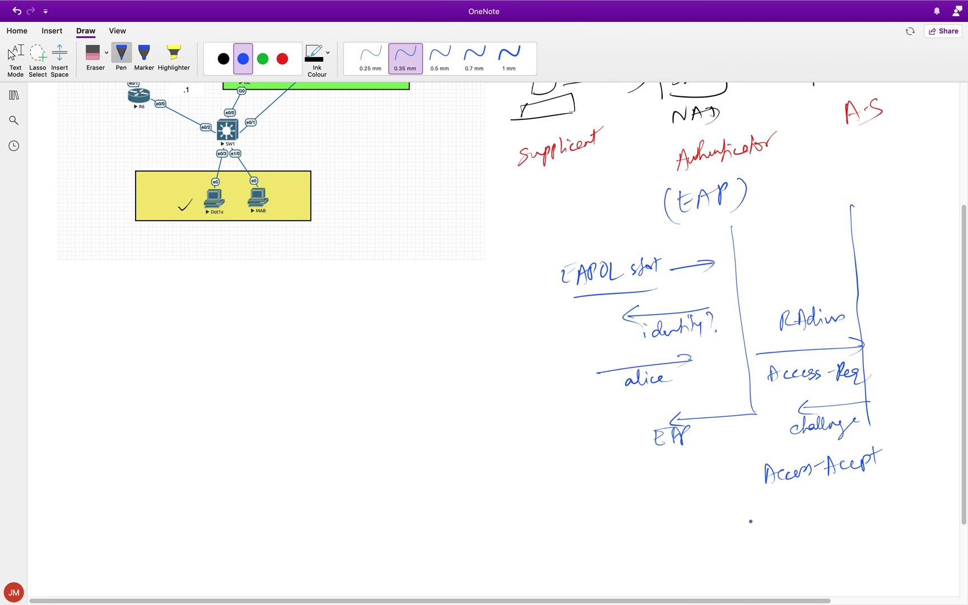
pyautogui.scroll(6, 589, 475)
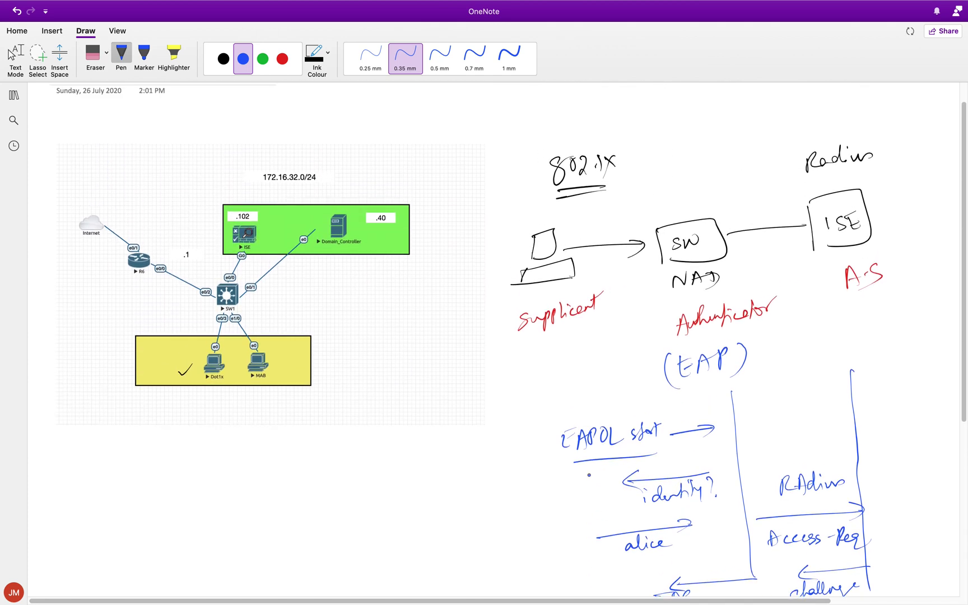
pyautogui.click(37, 68)
# Lasso the handwritten 802.1x flow sketch and delete it
pyautogui.moveTo(595, 99)
pyautogui.mouseDown()
pyautogui.moveTo(885, 144)
pyautogui.moveTo(950, 456)
pyautogui.moveTo(908, 588)
pyautogui.moveTo(840, 594)
pyautogui.moveTo(598, 456)
pyautogui.moveTo(488, 181)
pyautogui.mouseUp()
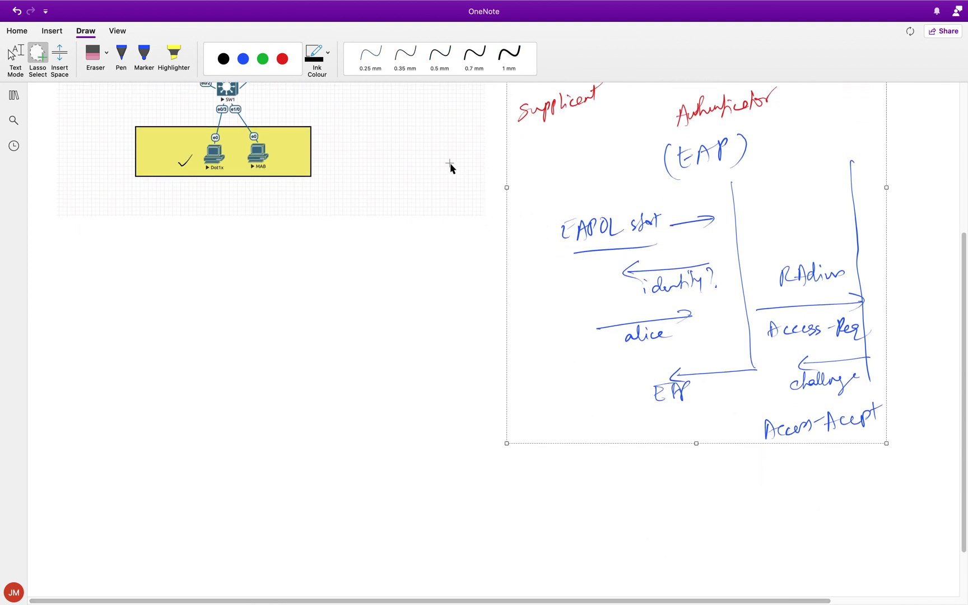
pyautogui.press('BackSpace')
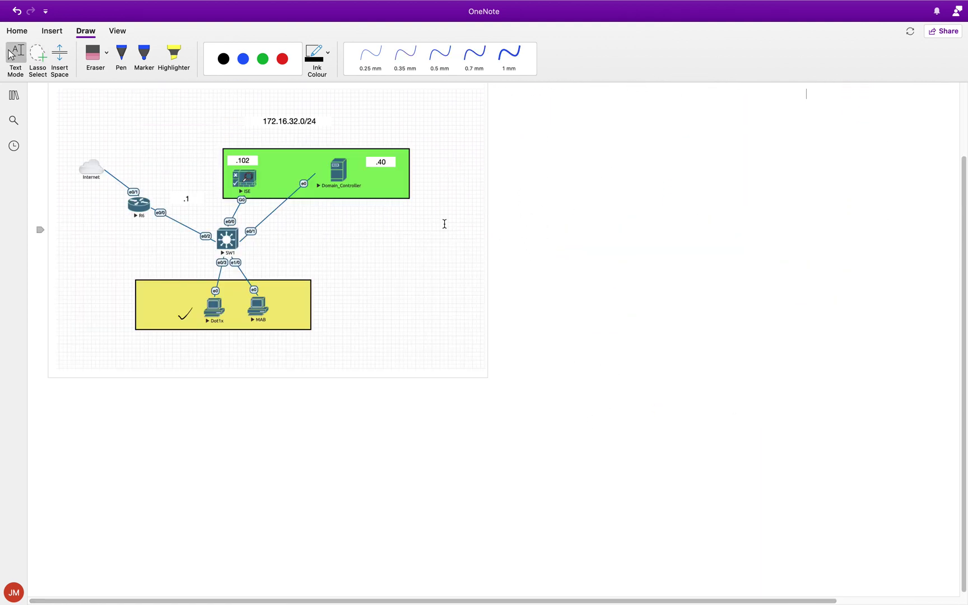
pyautogui.scroll(3, 444, 224)
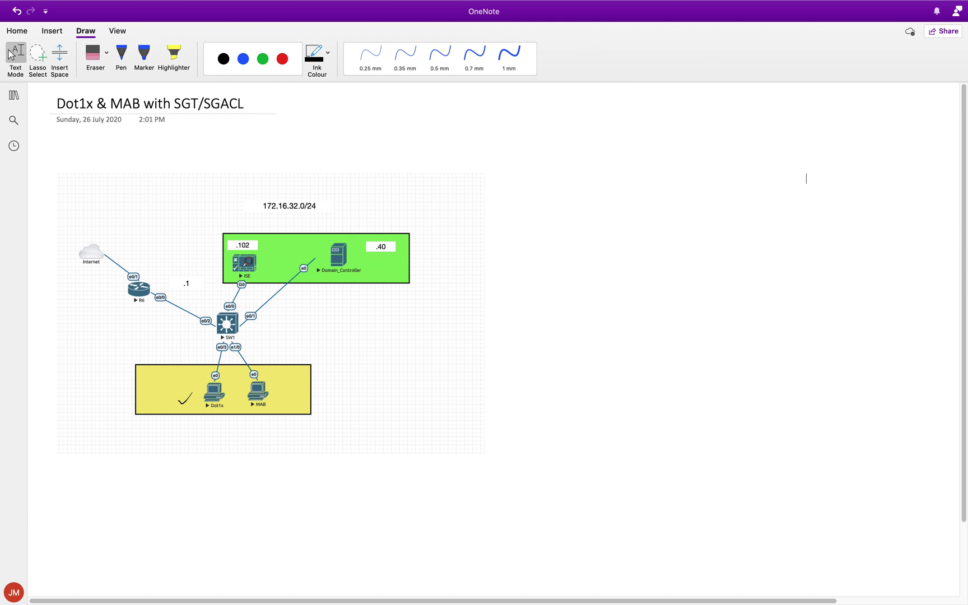
# Handwrite an underlined Authorization heading in blue with VLAN beneath it
pyautogui.click(121, 55)
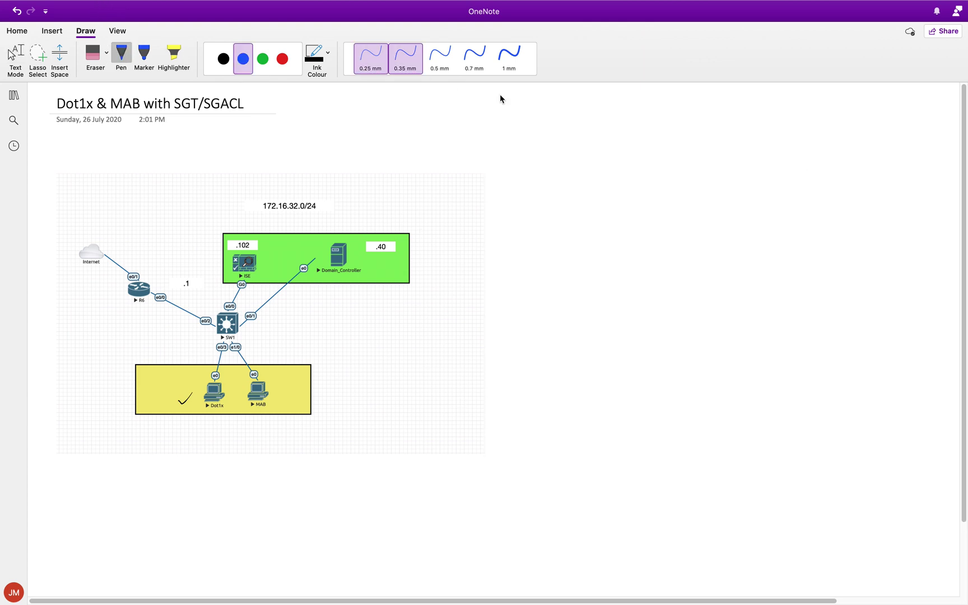
pyautogui.moveTo(554, 161)
pyautogui.mouseDown()
pyautogui.moveTo(549, 178)
pyautogui.moveTo(583, 177)
pyautogui.moveTo(607, 161)
pyautogui.moveTo(691, 151)
pyautogui.moveTo(668, 134)
pyautogui.mouseUp()
pyautogui.moveTo(549, 212); pyautogui.dragTo(679, 179)
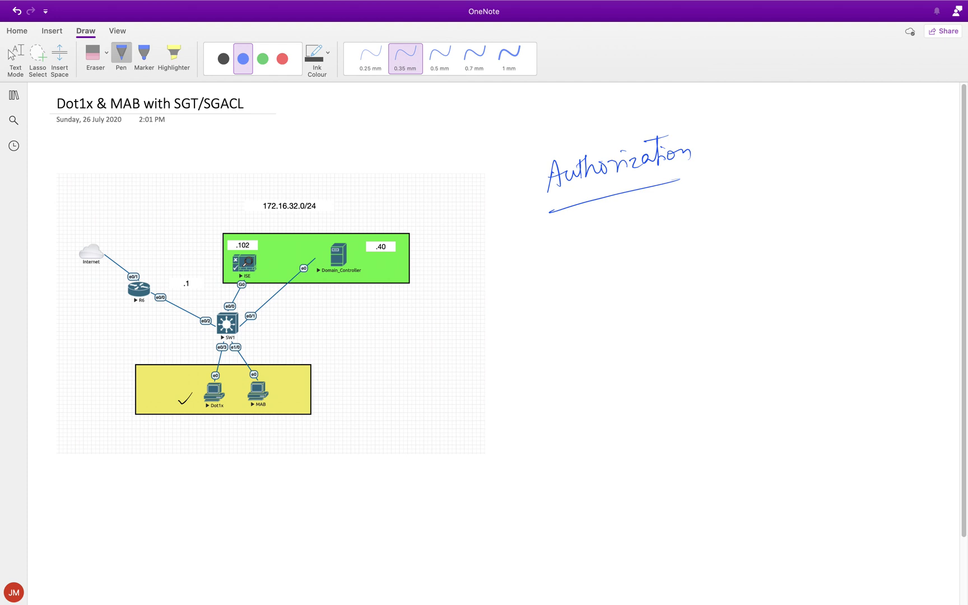
pyautogui.click(569, 235)
pyautogui.moveTo(570, 248)
pyautogui.mouseDown()
pyautogui.moveTo(610, 247)
pyautogui.moveTo(624, 229)
pyautogui.mouseUp()
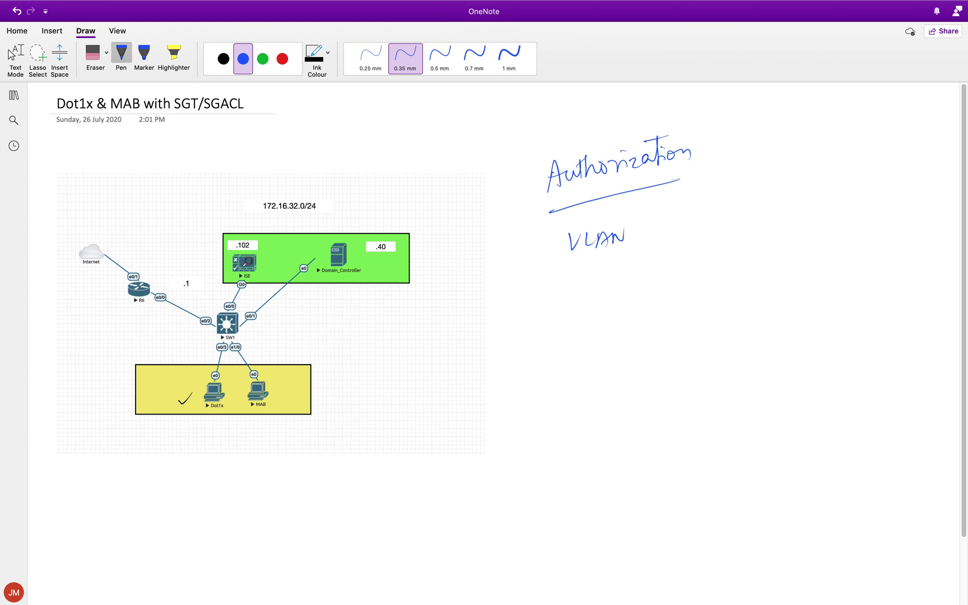
# Write Named ACL with one underline and DACL with two underlines below VLAN
pyautogui.moveTo(553, 295)
pyautogui.mouseDown()
pyautogui.moveTo(554, 278)
pyautogui.moveTo(587, 292)
pyautogui.moveTo(618, 269)
pyautogui.moveTo(656, 270)
pyautogui.mouseUp()
pyautogui.moveTo(666, 275)
pyautogui.mouseDown()
pyautogui.moveTo(660, 283)
pyautogui.moveTo(685, 271)
pyautogui.mouseUp()
pyautogui.moveTo(560, 309); pyautogui.dragTo(679, 295)
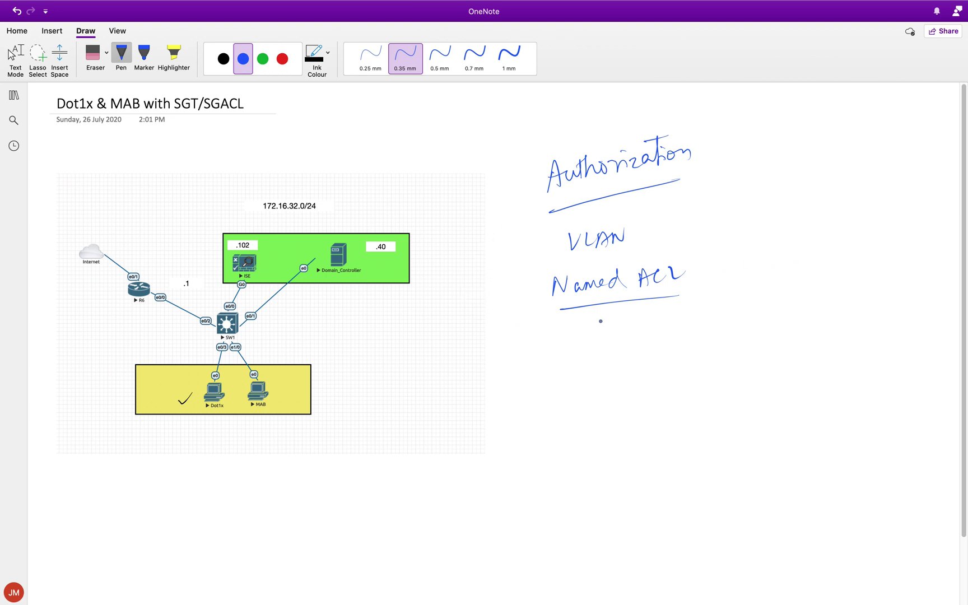
pyautogui.moveTo(555, 327)
pyautogui.mouseDown()
pyautogui.moveTo(557, 348)
pyautogui.moveTo(628, 343)
pyautogui.mouseUp()
pyautogui.moveTo(558, 359); pyautogui.dragTo(628, 349)
pyautogui.moveTo(561, 364); pyautogui.dragTo(625, 356)
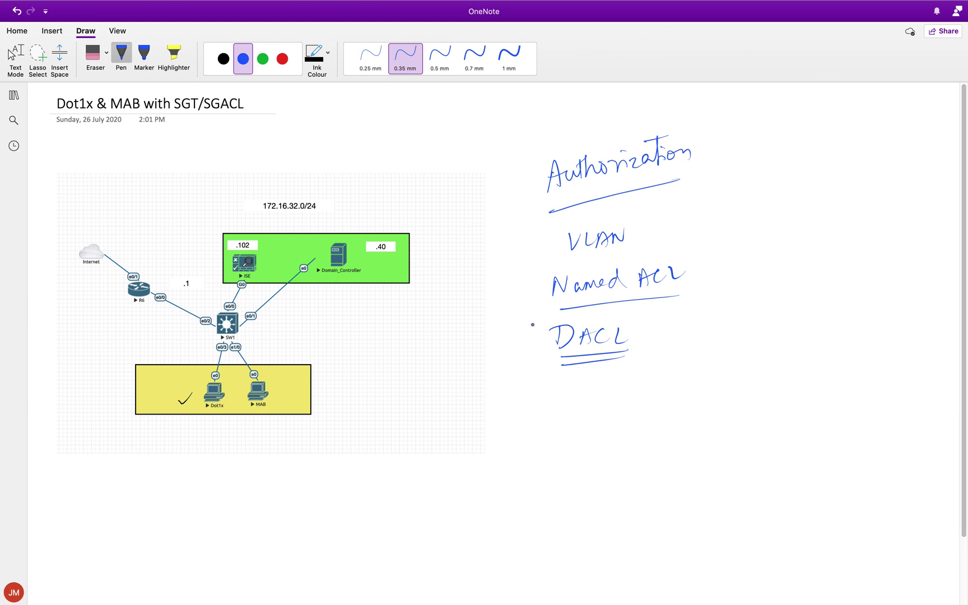
# Write SGT below DACL and bracket VLAN through SGT with a curly brace
pyautogui.moveTo(571, 384)
pyautogui.mouseDown()
pyautogui.moveTo(558, 404)
pyautogui.moveTo(608, 386)
pyautogui.mouseUp()
pyautogui.moveTo(600, 386)
pyautogui.mouseDown()
pyautogui.moveTo(600, 404)
pyautogui.moveTo(624, 415)
pyautogui.mouseUp()
pyautogui.moveTo(530, 228)
pyautogui.mouseDown()
pyautogui.moveTo(521, 361)
pyautogui.moveTo(546, 420)
pyautogui.mouseUp()
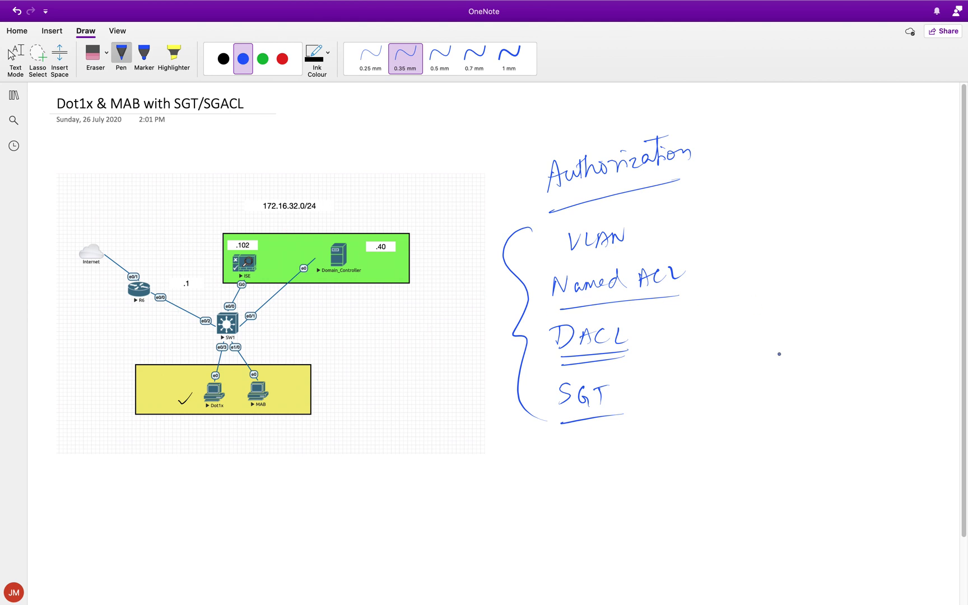
# Sketch an SW box connected down to two endpoint boxes, plus an arrow
pyautogui.moveTo(745, 421)
pyautogui.mouseDown()
pyautogui.moveTo(745, 394)
pyautogui.moveTo(750, 419)
pyautogui.mouseUp()
pyautogui.moveTo(769, 408); pyautogui.dragTo(787, 403)
pyautogui.moveTo(769, 420); pyautogui.dragTo(769, 464)
pyautogui.moveTo(757, 507)
pyautogui.mouseDown()
pyautogui.moveTo(757, 487)
pyautogui.moveTo(775, 505)
pyautogui.moveTo(767, 542)
pyautogui.moveTo(748, 546)
pyautogui.mouseUp()
pyautogui.moveTo(770, 423)
pyautogui.mouseDown()
pyautogui.moveTo(766, 415)
pyautogui.moveTo(840, 431)
pyautogui.mouseUp()
pyautogui.moveTo(840, 431); pyautogui.dragTo(815, 447)
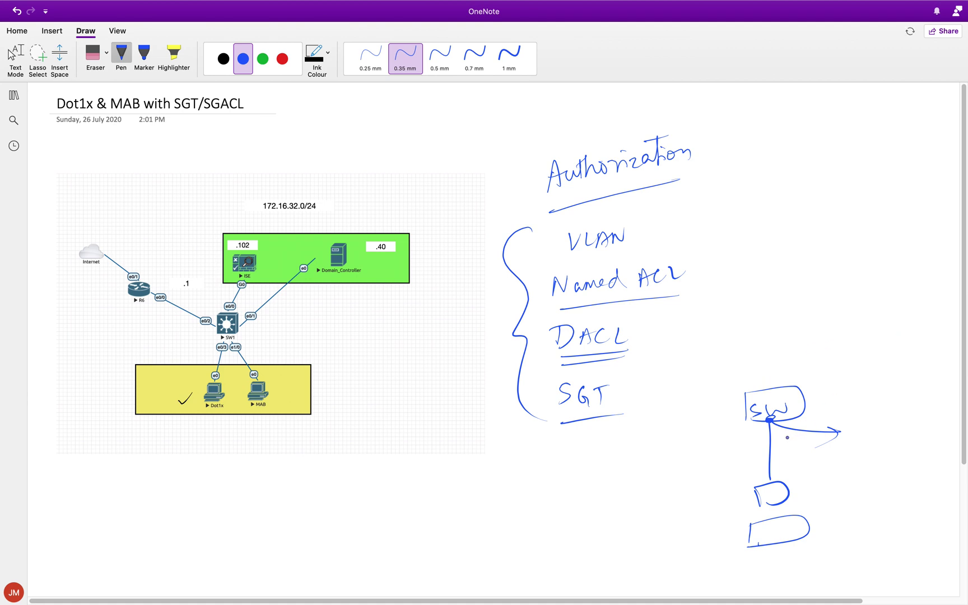
# Handwrite 'Single' and 'Multi Host' below SGT and underline both, Multi Host twice
pyautogui.moveTo(580, 457)
pyautogui.mouseDown()
pyautogui.moveTo(565, 476)
pyautogui.moveTo(591, 468)
pyautogui.moveTo(595, 483)
pyautogui.moveTo(627, 460)
pyautogui.mouseUp()
pyautogui.moveTo(560, 524)
pyautogui.mouseDown()
pyautogui.moveTo(588, 502)
pyautogui.moveTo(611, 513)
pyautogui.moveTo(652, 490)
pyautogui.mouseUp()
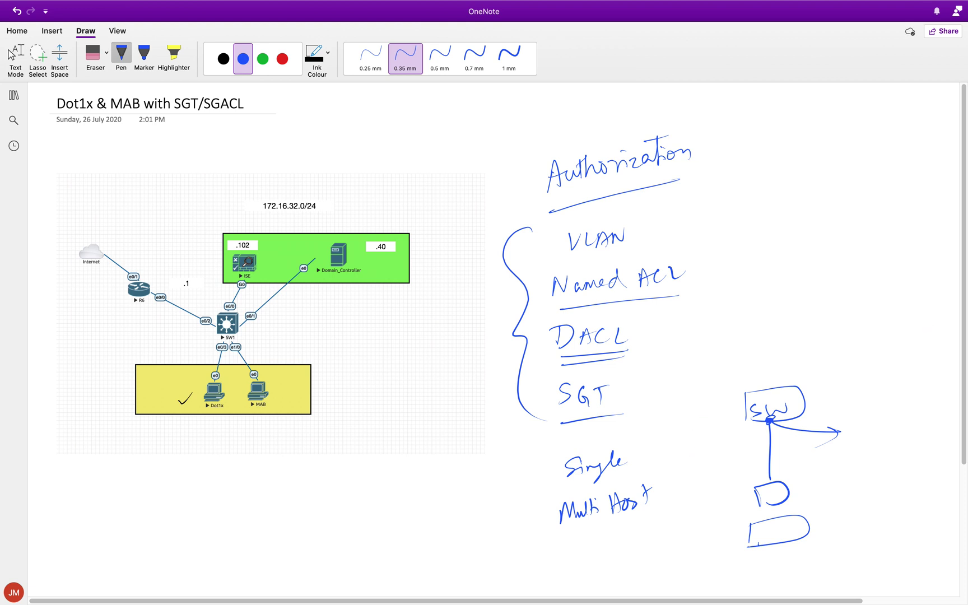
pyautogui.moveTo(608, 488); pyautogui.dragTo(554, 494)
pyautogui.moveTo(560, 533); pyautogui.dragTo(637, 529)
pyautogui.moveTo(570, 540); pyautogui.dragTo(632, 536)
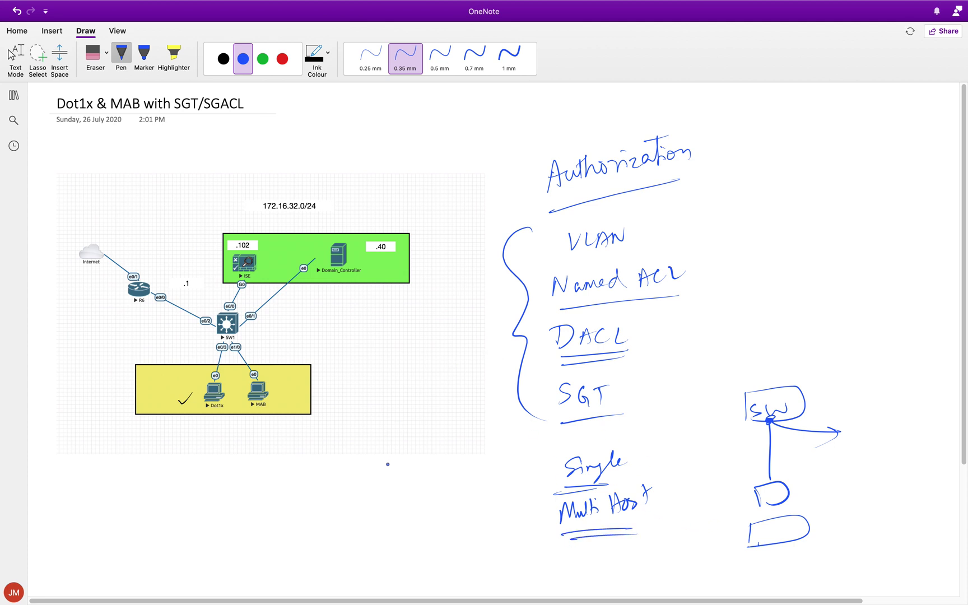
# Sketch an IP box with an arrow leading to a box labelled SW
pyautogui.moveTo(357, 499)
pyautogui.mouseDown()
pyautogui.moveTo(359, 529)
pyautogui.moveTo(385, 525)
pyautogui.mouseUp()
pyautogui.moveTo(368, 514)
pyautogui.mouseDown()
pyautogui.moveTo(387, 508)
pyautogui.moveTo(379, 527)
pyautogui.mouseUp()
pyautogui.moveTo(394, 506)
pyautogui.mouseDown()
pyautogui.moveTo(392, 529)
pyautogui.moveTo(395, 519)
pyautogui.mouseUp()
pyautogui.moveTo(411, 510); pyautogui.dragTo(448, 503)
pyautogui.moveTo(438, 501)
pyautogui.mouseDown()
pyautogui.moveTo(441, 511)
pyautogui.moveTo(466, 513)
pyautogui.mouseUp()
pyautogui.moveTo(463, 483)
pyautogui.mouseDown()
pyautogui.moveTo(512, 504)
pyautogui.moveTo(476, 515)
pyautogui.mouseUp()
pyautogui.moveTo(485, 495)
pyautogui.mouseDown()
pyautogui.moveTo(477, 510)
pyautogui.moveTo(506, 494)
pyautogui.mouseUp()
# Draw a PC box at the lower left, linked to the IP box, and touch up the IP lettering
pyautogui.moveTo(361, 520)
pyautogui.mouseDown()
pyautogui.moveTo(315, 539)
pyautogui.moveTo(338, 550)
pyautogui.mouseUp()
pyautogui.moveTo(228, 545)
pyautogui.mouseDown()
pyautogui.moveTo(241, 583)
pyautogui.moveTo(341, 553)
pyautogui.mouseUp()
pyautogui.moveTo(339, 559); pyautogui.dragTo(259, 582)
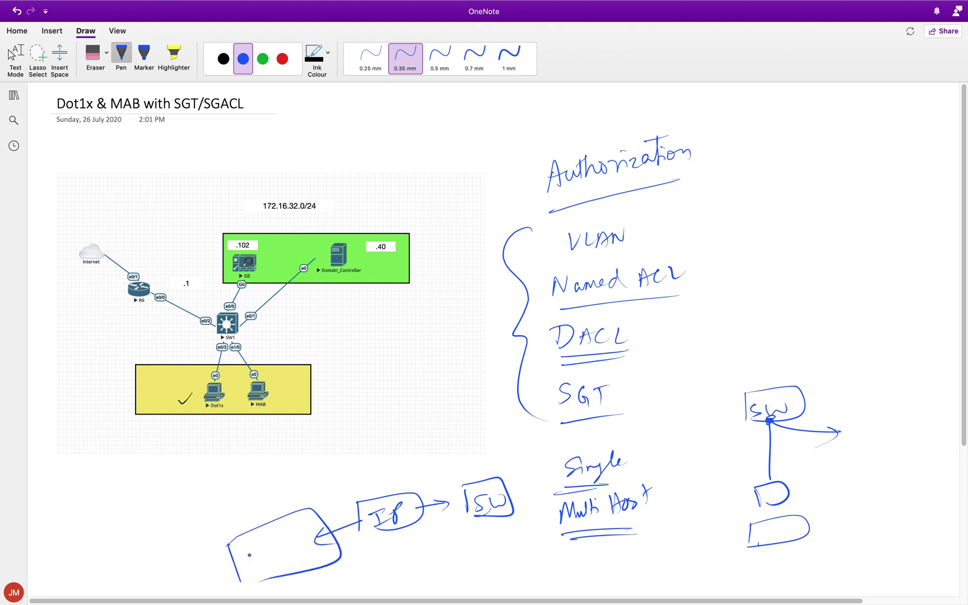
pyautogui.moveTo(254, 542); pyautogui.dragTo(256, 573)
pyautogui.moveTo(253, 544); pyautogui.dragTo(258, 556)
pyautogui.moveTo(277, 543)
pyautogui.mouseDown()
pyautogui.moveTo(276, 561)
pyautogui.moveTo(292, 554)
pyautogui.mouseUp()
pyautogui.moveTo(379, 527); pyautogui.dragTo(387, 526)
# Tick the lower endpoint box, then write Monitor, low impact and closed joined by a brace
pyautogui.moveTo(843, 471); pyautogui.dragTo(810, 484)
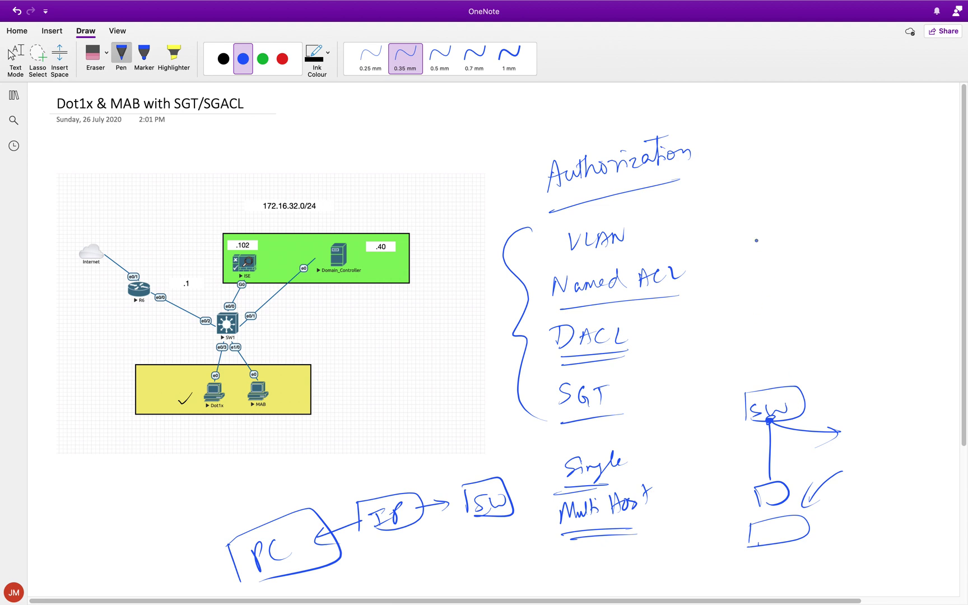
pyautogui.moveTo(768, 267)
pyautogui.mouseDown()
pyautogui.moveTo(775, 258)
pyautogui.moveTo(812, 281)
pyautogui.moveTo(843, 268)
pyautogui.mouseUp()
pyautogui.moveTo(774, 312)
pyautogui.mouseDown()
pyautogui.moveTo(773, 331)
pyautogui.moveTo(872, 301)
pyautogui.mouseUp()
pyautogui.moveTo(779, 363)
pyautogui.mouseDown()
pyautogui.moveTo(826, 358)
pyautogui.moveTo(838, 342)
pyautogui.mouseUp()
pyautogui.moveTo(761, 263); pyautogui.dragTo(770, 364)
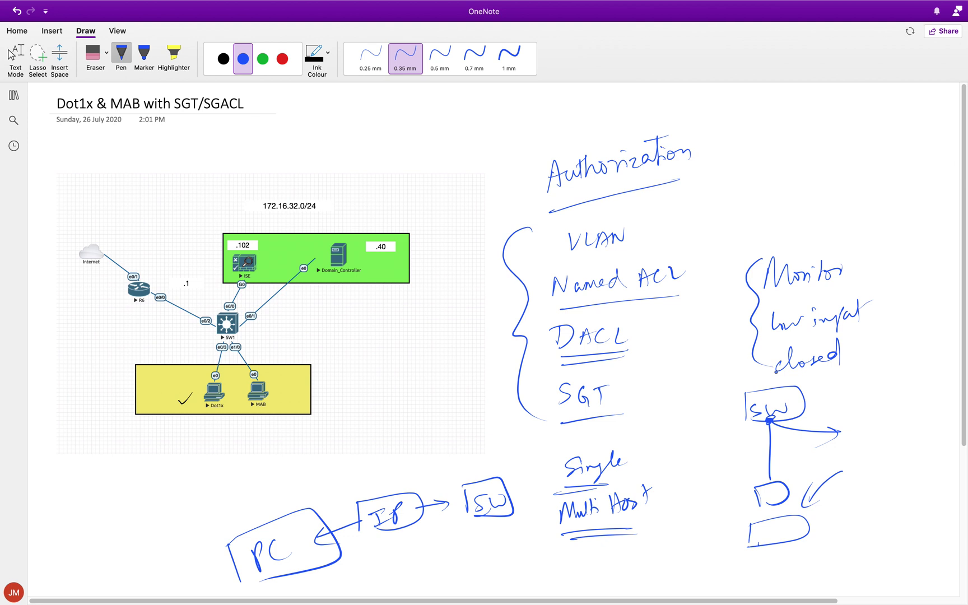
# Draw a downward arrow beside the three modes, underline Monitor, and add an arrow up from it
pyautogui.moveTo(884, 259)
pyautogui.mouseDown()
pyautogui.moveTo(878, 355)
pyautogui.moveTo(890, 348)
pyautogui.mouseUp()
pyautogui.moveTo(758, 295); pyautogui.dragTo(850, 291)
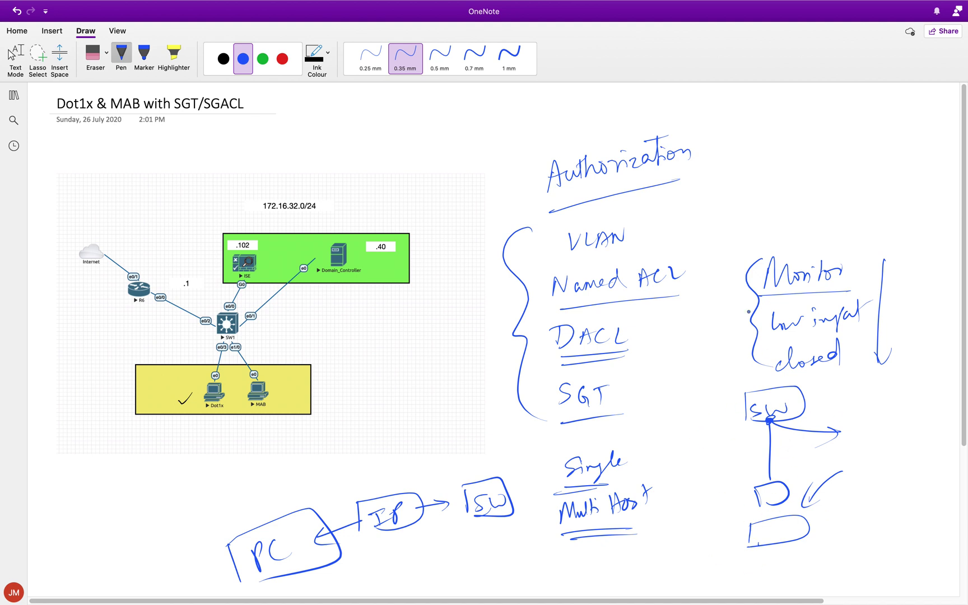
pyautogui.moveTo(761, 259)
pyautogui.mouseDown()
pyautogui.moveTo(822, 219)
pyautogui.moveTo(802, 237)
pyautogui.mouseUp()
# Handwrite a user name at the top right and add an underline stroke in the modes notes
pyautogui.moveTo(800, 129)
pyautogui.mouseDown()
pyautogui.moveTo(804, 141)
pyautogui.moveTo(834, 136)
pyautogui.moveTo(843, 156)
pyautogui.mouseUp()
pyautogui.click(820, 130)
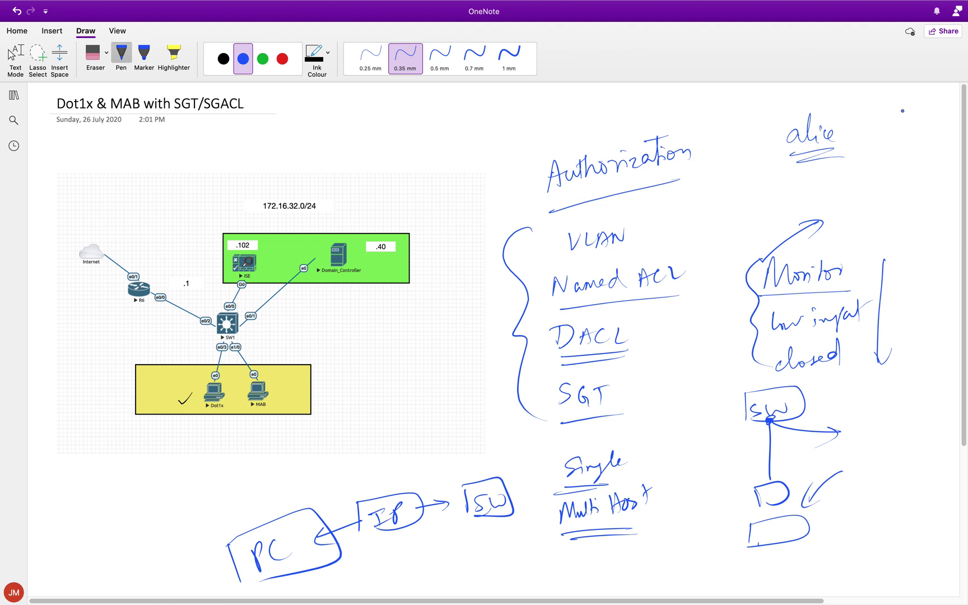
pyautogui.moveTo(795, 373); pyautogui.dragTo(839, 375)
pyautogui.click(37, 56)
# Lasso and delete the handwritten notes and the vertical arrow on the right
pyautogui.moveTo(871, 173)
pyautogui.mouseDown()
pyautogui.moveTo(734, 95)
pyautogui.moveTo(529, 160)
pyautogui.moveTo(489, 331)
pyautogui.moveTo(494, 464)
pyautogui.moveTo(341, 510)
pyautogui.moveTo(305, 575)
pyautogui.moveTo(742, 516)
pyautogui.moveTo(877, 465)
pyautogui.mouseUp()
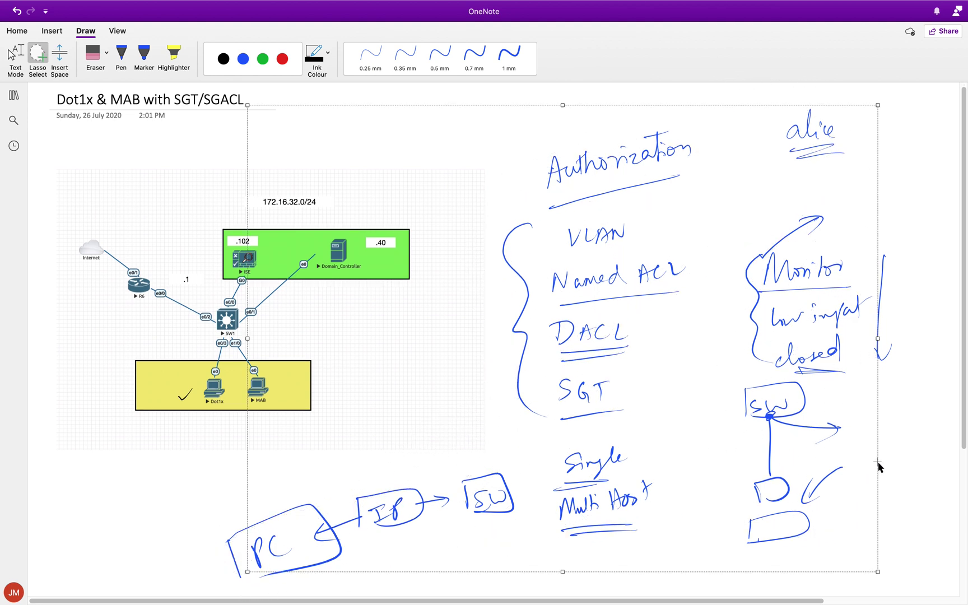
pyautogui.press('Delete')
pyautogui.click(121, 55)
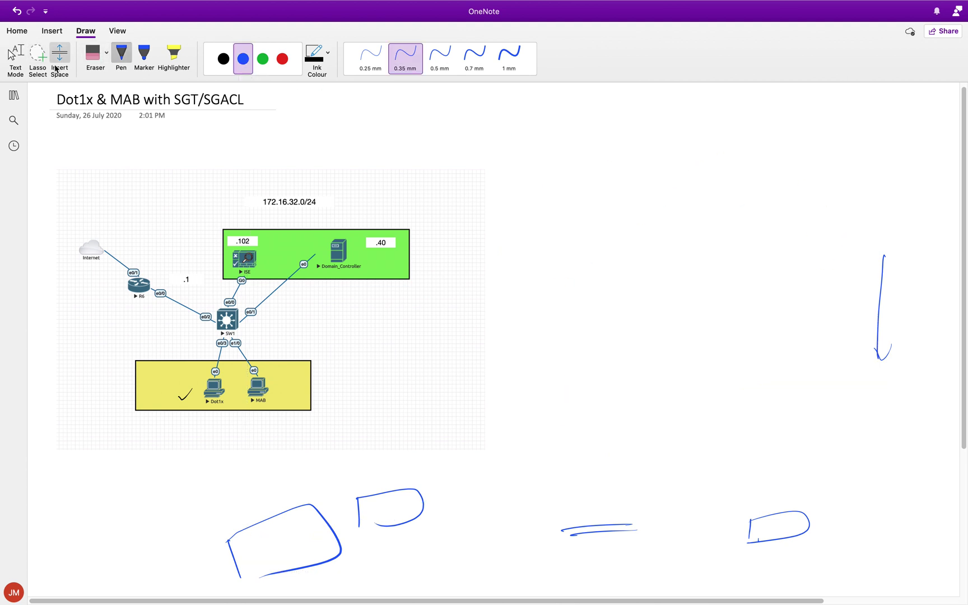
pyautogui.click(37, 54)
pyautogui.moveTo(786, 231)
pyautogui.mouseDown()
pyautogui.moveTo(941, 420)
pyautogui.moveTo(598, 564)
pyautogui.moveTo(559, 448)
pyautogui.mouseUp()
pyautogui.press('Delete')
pyautogui.click(121, 55)
# Undo a stray arc and delete the remaining lower and right-side ink strokes
pyautogui.moveTo(192, 521)
pyautogui.mouseDown()
pyautogui.moveTo(421, 458)
pyautogui.moveTo(500, 539)
pyautogui.mouseUp()
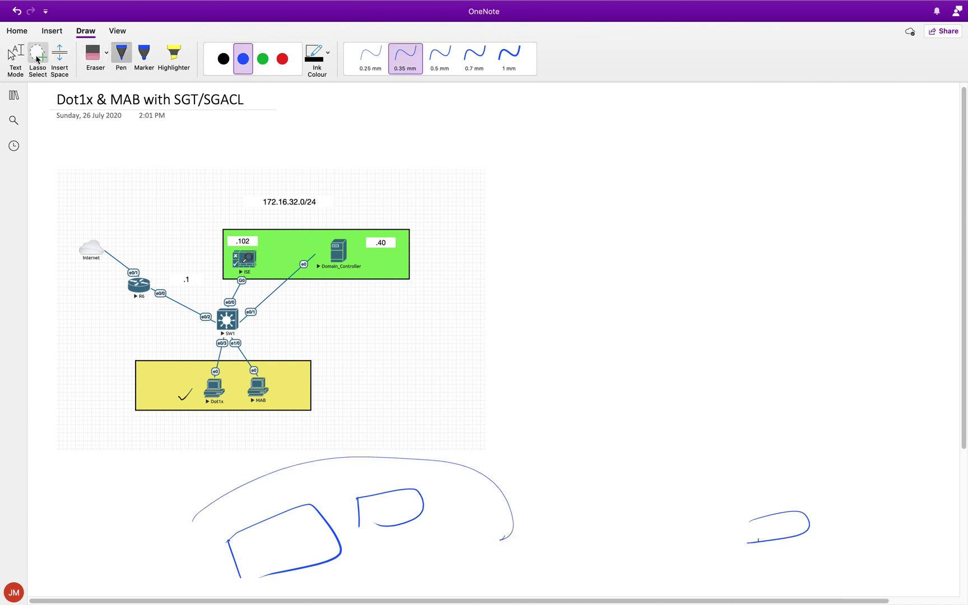
pyautogui.press('super+z')
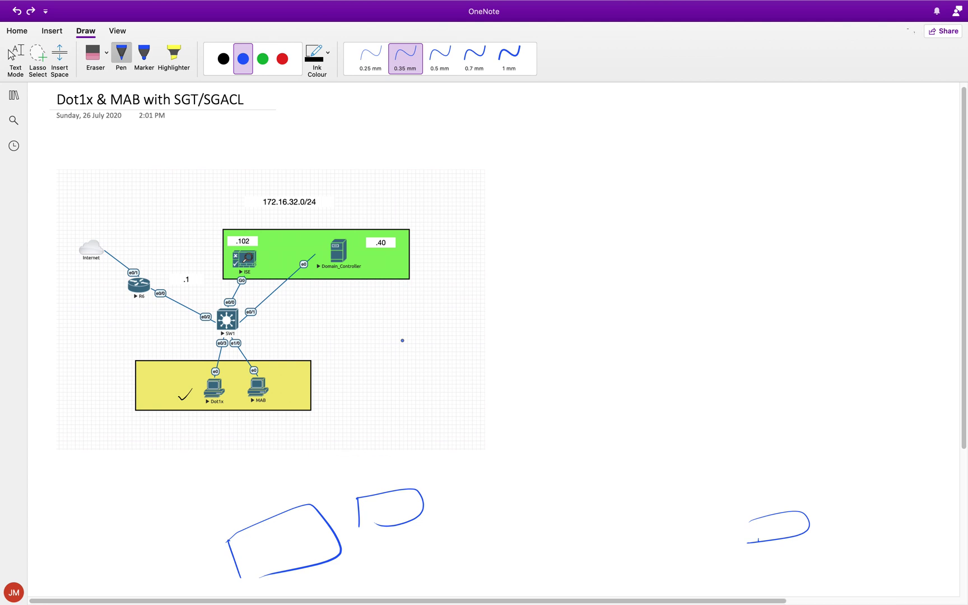
pyautogui.click(41, 65)
pyautogui.moveTo(187, 503)
pyautogui.mouseDown()
pyautogui.moveTo(417, 431)
pyautogui.moveTo(345, 599)
pyautogui.moveTo(156, 490)
pyautogui.moveTo(156, 458)
pyautogui.mouseUp()
pyautogui.press('Delete')
pyautogui.moveTo(773, 324)
pyautogui.mouseDown()
pyautogui.moveTo(718, 368)
pyautogui.moveTo(704, 417)
pyautogui.moveTo(736, 497)
pyautogui.moveTo(694, 432)
pyautogui.mouseUp()
pyautogui.click(38, 56)
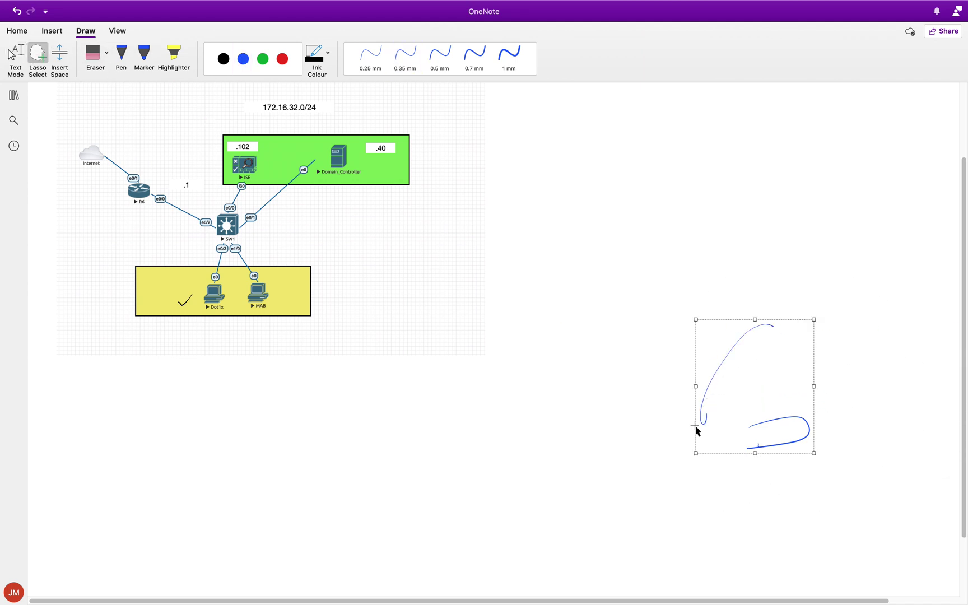
pyautogui.press('Delete')
# Scroll up to show the page title and pick the blue 0.35 mm pen
pyautogui.scroll(3, 695, 426)
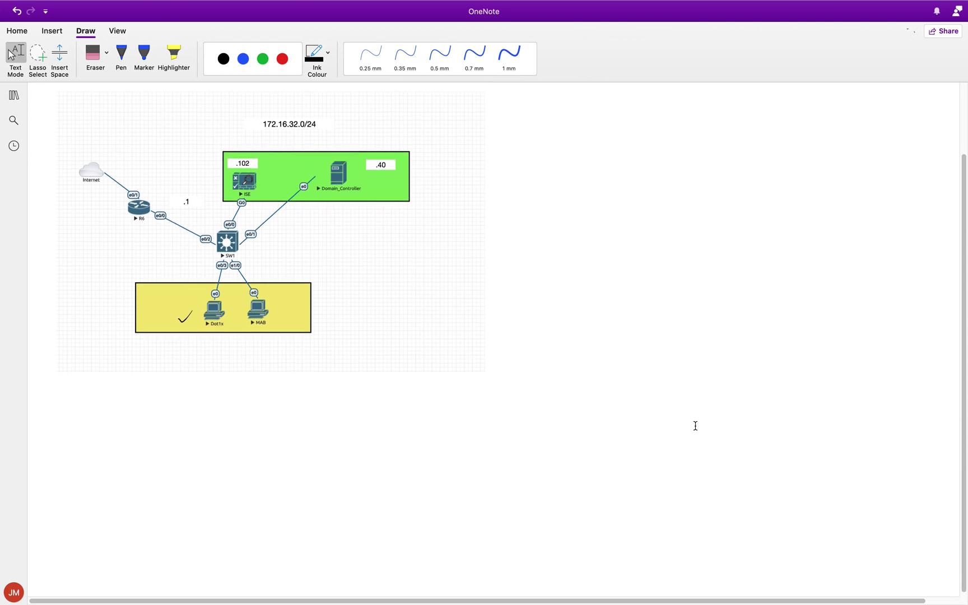
pyautogui.press('super+Tab')
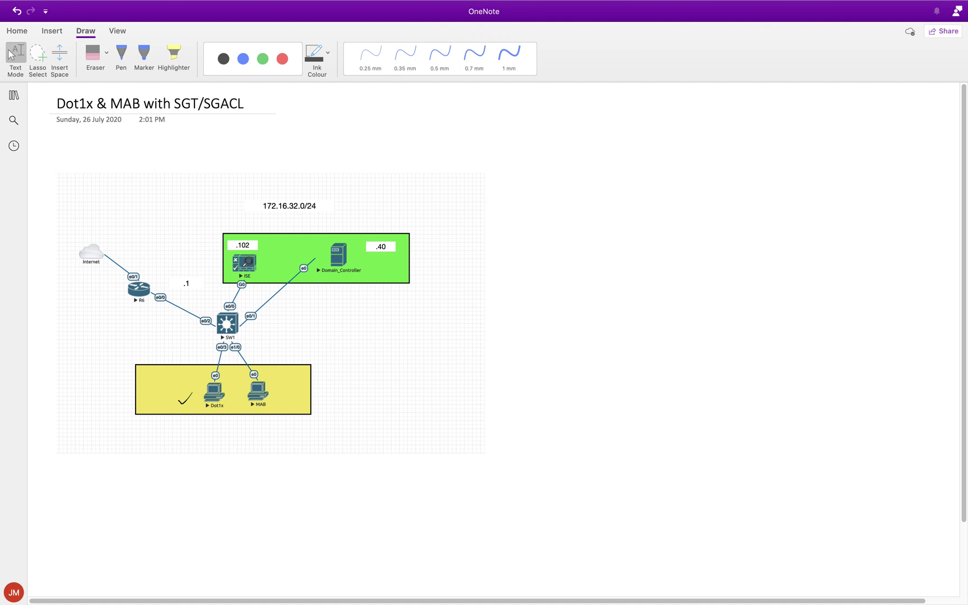
pyautogui.click(519, 147)
# Handwrite a blue 'MAB' heading right of the diagram and underline it
pyautogui.moveTo(658, 166)
pyautogui.mouseDown()
pyautogui.moveTo(672, 153)
pyautogui.moveTo(712, 171)
pyautogui.mouseUp()
pyautogui.moveTo(662, 192); pyautogui.dragTo(728, 192)
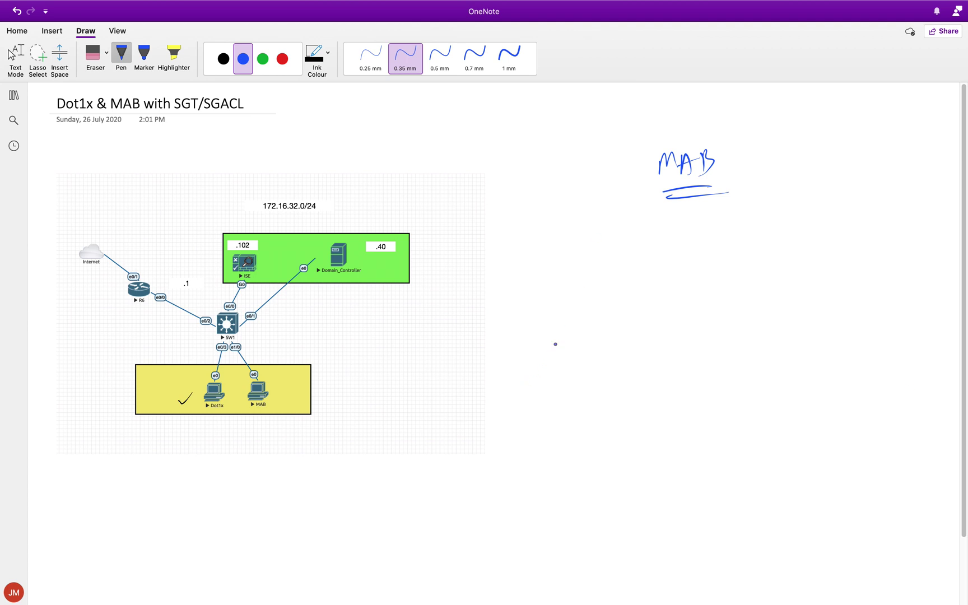
# Draw an SW box linked to two blue client boxes, with an A below the lower client
pyautogui.moveTo(716, 272)
pyautogui.mouseDown()
pyautogui.moveTo(711, 317)
pyautogui.moveTo(755, 287)
pyautogui.mouseUp()
pyautogui.moveTo(699, 297); pyautogui.dragTo(667, 306)
pyautogui.moveTo(613, 292); pyautogui.dragTo(617, 317)
pyautogui.moveTo(613, 290)
pyautogui.mouseDown()
pyautogui.moveTo(635, 317)
pyautogui.moveTo(618, 358)
pyautogui.mouseUp()
pyautogui.moveTo(616, 334)
pyautogui.mouseDown()
pyautogui.moveTo(652, 326)
pyautogui.moveTo(633, 354)
pyautogui.moveTo(626, 400)
pyautogui.moveTo(640, 398)
pyautogui.mouseUp()
pyautogui.moveTo(628, 390); pyautogui.dragTo(647, 381)
# Draw an arrow from SW to an ISE box, circle the clients' A, and add an underlined A below ISE
pyautogui.moveTo(779, 274); pyautogui.dragTo(843, 258)
pyautogui.moveTo(826, 257)
pyautogui.mouseDown()
pyautogui.moveTo(838, 269)
pyautogui.moveTo(916, 271)
pyautogui.mouseUp()
pyautogui.moveTo(884, 247); pyautogui.dragTo(882, 259)
pyautogui.moveTo(896, 245)
pyautogui.mouseDown()
pyautogui.moveTo(891, 255)
pyautogui.moveTo(903, 256)
pyautogui.mouseUp()
pyautogui.moveTo(900, 252)
pyautogui.mouseDown()
pyautogui.moveTo(908, 244)
pyautogui.moveTo(896, 305)
pyautogui.mouseUp()
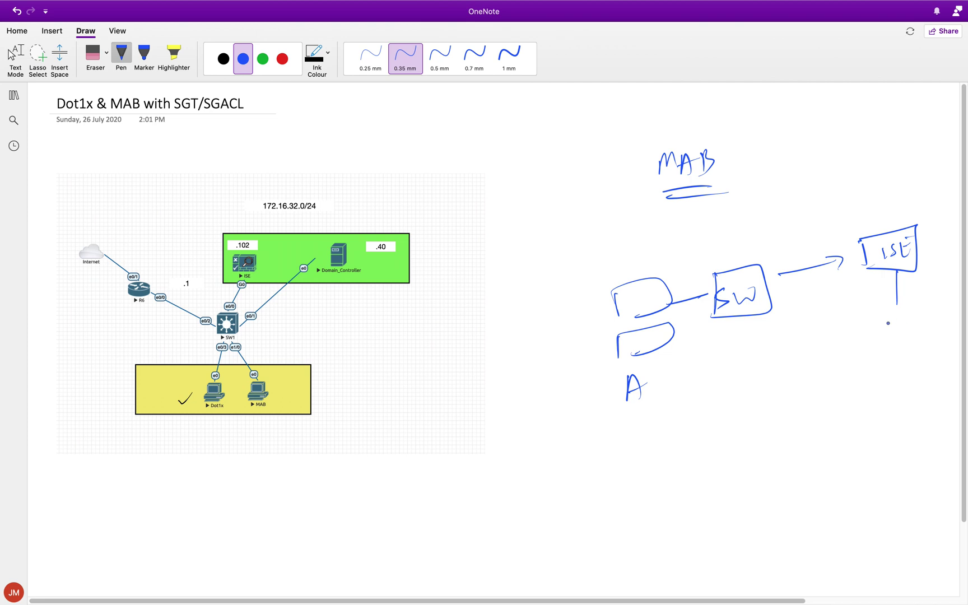
pyautogui.moveTo(637, 369)
pyautogui.mouseDown()
pyautogui.moveTo(663, 389)
pyautogui.moveTo(647, 369)
pyautogui.mouseUp()
pyautogui.moveTo(889, 308); pyautogui.dragTo(882, 330)
pyautogui.moveTo(889, 309); pyautogui.dragTo(904, 331)
pyautogui.moveTo(877, 345); pyautogui.dragTo(899, 341)
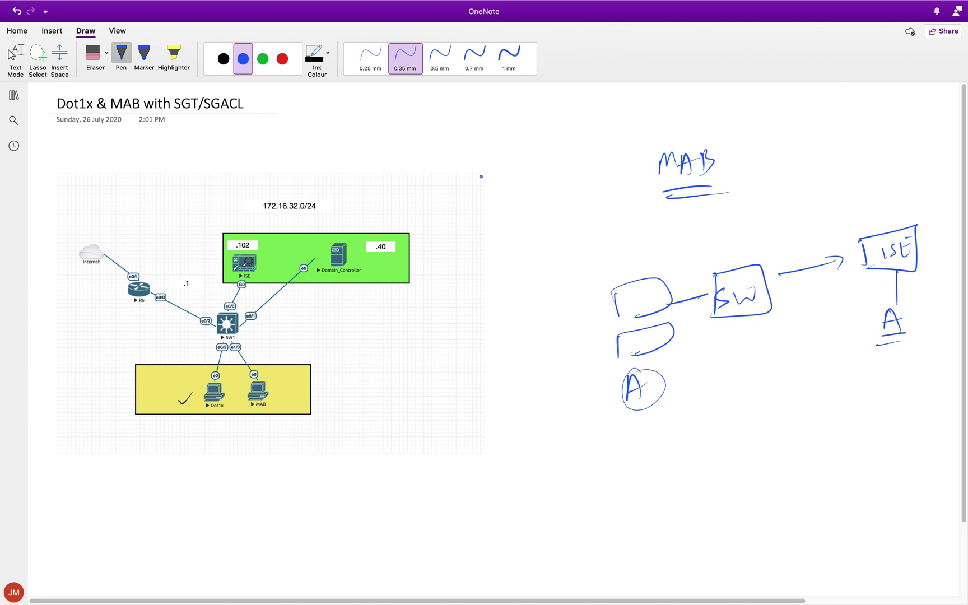
# Switch to red ink and draw a red client box linked up-left from SW
pyautogui.click(282, 58)
pyautogui.moveTo(712, 296); pyautogui.dragTo(639, 254)
pyautogui.moveTo(591, 215)
pyautogui.mouseDown()
pyautogui.moveTo(596, 246)
pyautogui.moveTo(590, 213)
pyautogui.mouseUp()
pyautogui.moveTo(586, 272)
pyautogui.mouseDown()
pyautogui.moveTo(584, 259)
pyautogui.moveTo(605, 266)
pyautogui.mouseUp()
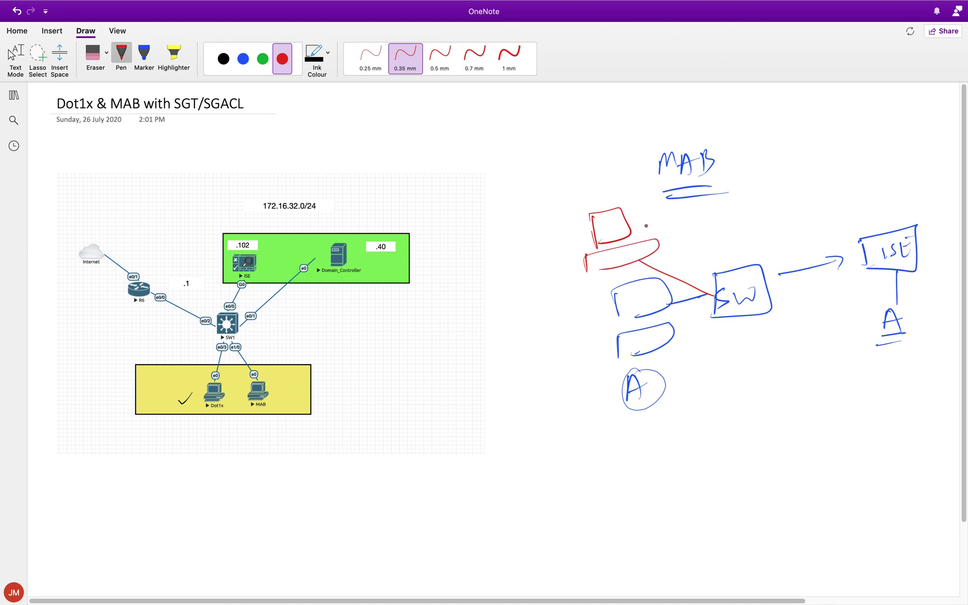
# Label the red client A and write two user names linked to the blue clients
pyautogui.moveTo(655, 224)
pyautogui.mouseDown()
pyautogui.moveTo(678, 250)
pyautogui.moveTo(680, 227)
pyautogui.mouseUp()
pyautogui.moveTo(531, 321)
pyautogui.mouseDown()
pyautogui.moveTo(533, 329)
pyautogui.moveTo(567, 320)
pyautogui.mouseUp()
pyautogui.moveTo(530, 357)
pyautogui.mouseDown()
pyautogui.moveTo(534, 371)
pyautogui.moveTo(540, 356)
pyautogui.mouseUp()
pyautogui.moveTo(537, 367); pyautogui.dragTo(568, 367)
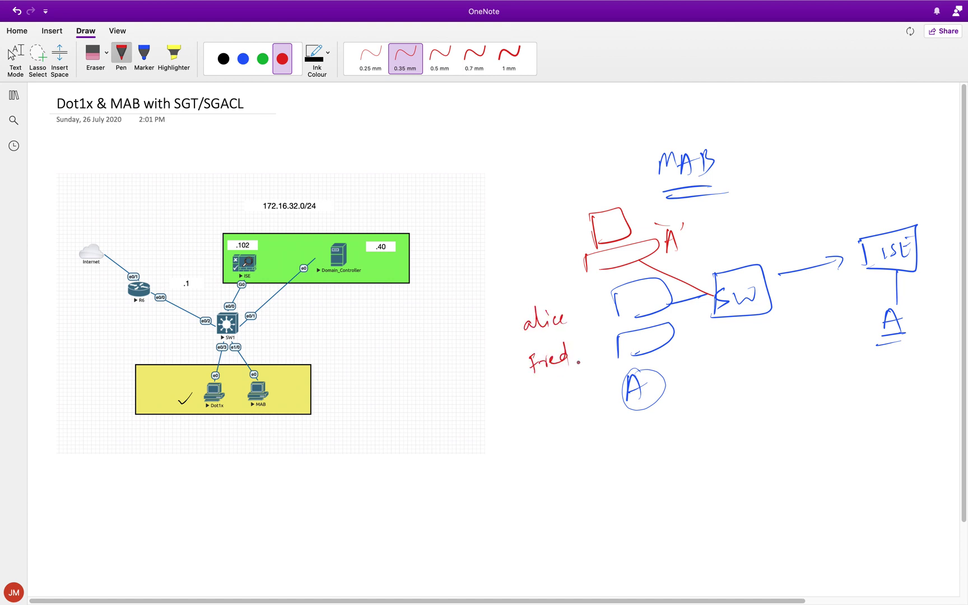
pyautogui.moveTo(567, 320); pyautogui.dragTo(619, 312)
pyautogui.moveTo(584, 360); pyautogui.dragTo(624, 324)
# Add red arrows pointing at both user names, circle the lower A, and underline the names
pyautogui.moveTo(498, 342); pyautogui.dragTo(520, 336)
pyautogui.moveTo(512, 333); pyautogui.dragTo(515, 342)
pyautogui.moveTo(500, 386); pyautogui.dragTo(521, 380)
pyautogui.moveTo(514, 376); pyautogui.dragTo(516, 390)
pyautogui.moveTo(648, 368); pyautogui.dragTo(610, 373)
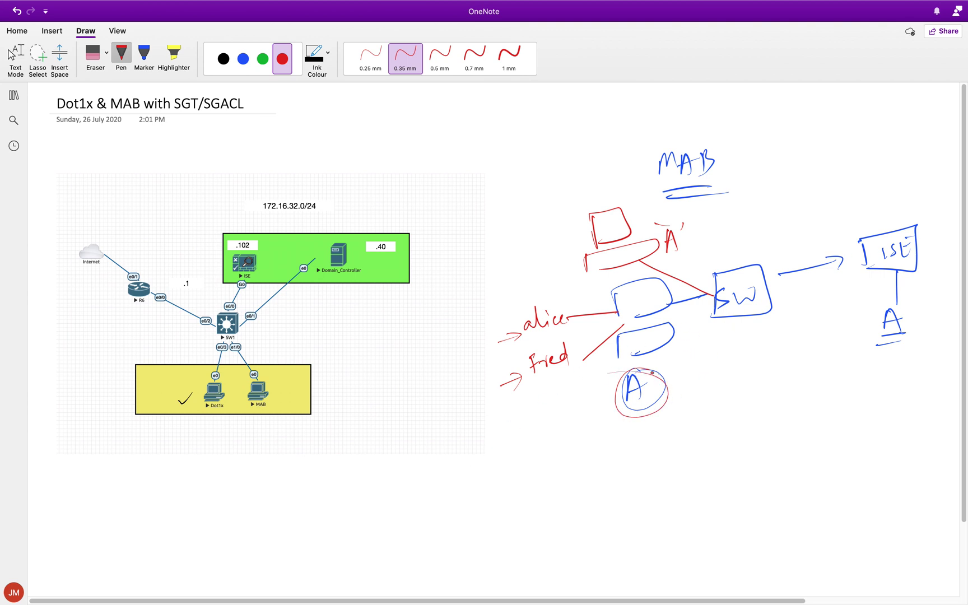
pyautogui.moveTo(528, 343); pyautogui.dragTo(567, 326)
pyautogui.moveTo(540, 386); pyautogui.dragTo(581, 371)
# Draw a stack of red EAPOL arrows below the sketch and group them with a brace
pyautogui.click(796, 423)
pyautogui.click(900, 418)
pyautogui.moveTo(632, 451); pyautogui.dragTo(730, 452)
pyautogui.moveTo(730, 432); pyautogui.dragTo(746, 440)
pyautogui.moveTo(631, 476)
pyautogui.mouseDown()
pyautogui.moveTo(727, 464)
pyautogui.moveTo(707, 478)
pyautogui.mouseUp()
pyautogui.moveTo(637, 496); pyautogui.dragTo(726, 482)
pyautogui.moveTo(700, 481); pyautogui.dragTo(701, 495)
pyautogui.moveTo(634, 509)
pyautogui.mouseDown()
pyautogui.moveTo(642, 519)
pyautogui.moveTo(704, 507)
pyautogui.mouseUp()
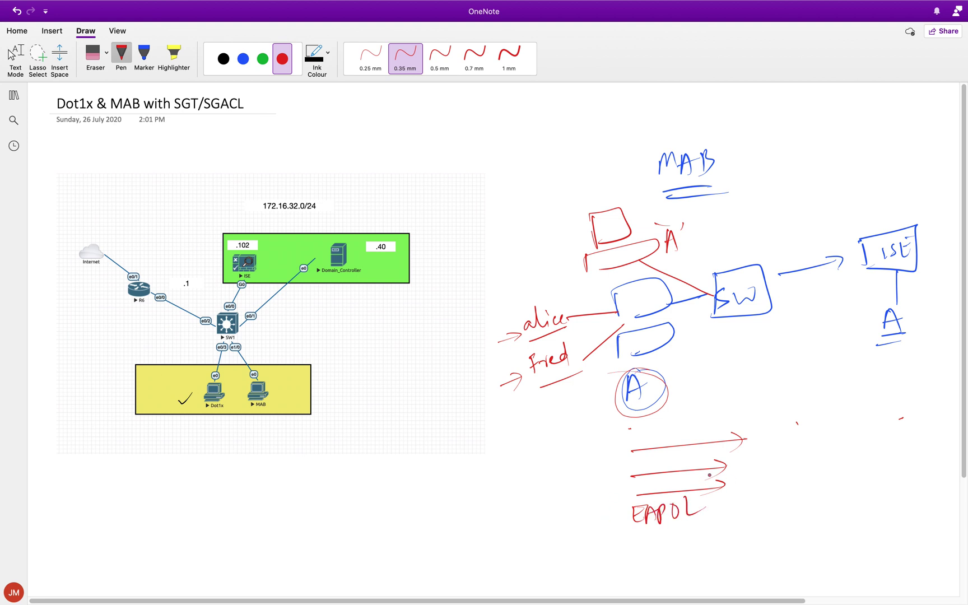
pyautogui.moveTo(612, 443); pyautogui.dragTo(614, 503)
# Sketch the Radius box with its outgoing arrow, then lasso all the ink on the page
pyautogui.moveTo(755, 457)
pyautogui.mouseDown()
pyautogui.moveTo(757, 495)
pyautogui.moveTo(770, 487)
pyautogui.mouseUp()
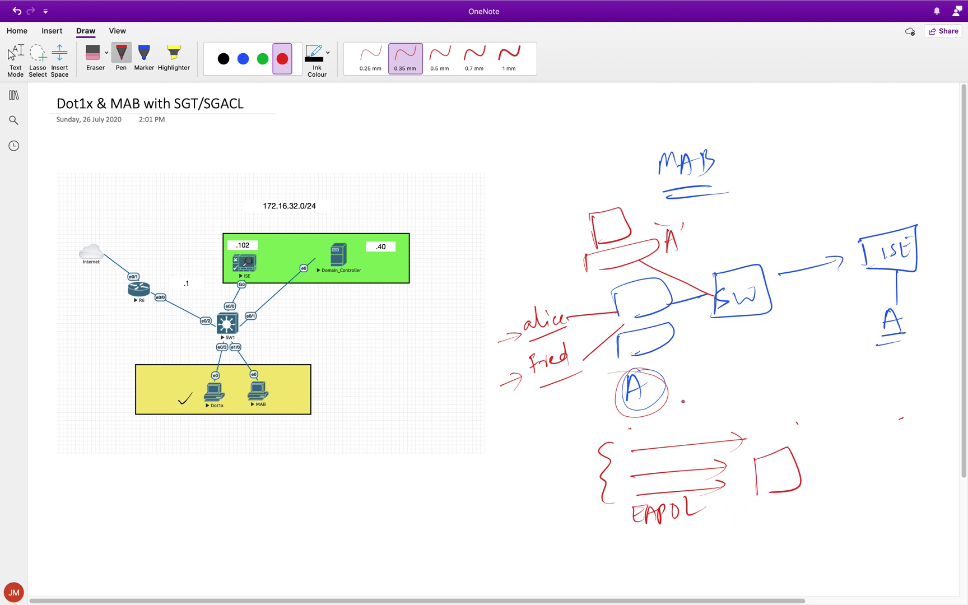
pyautogui.moveTo(785, 490)
pyautogui.mouseDown()
pyautogui.moveTo(795, 497)
pyautogui.moveTo(906, 489)
pyautogui.moveTo(896, 504)
pyautogui.mouseUp()
pyautogui.moveTo(818, 459)
pyautogui.mouseDown()
pyautogui.moveTo(819, 477)
pyautogui.moveTo(879, 463)
pyautogui.mouseUp()
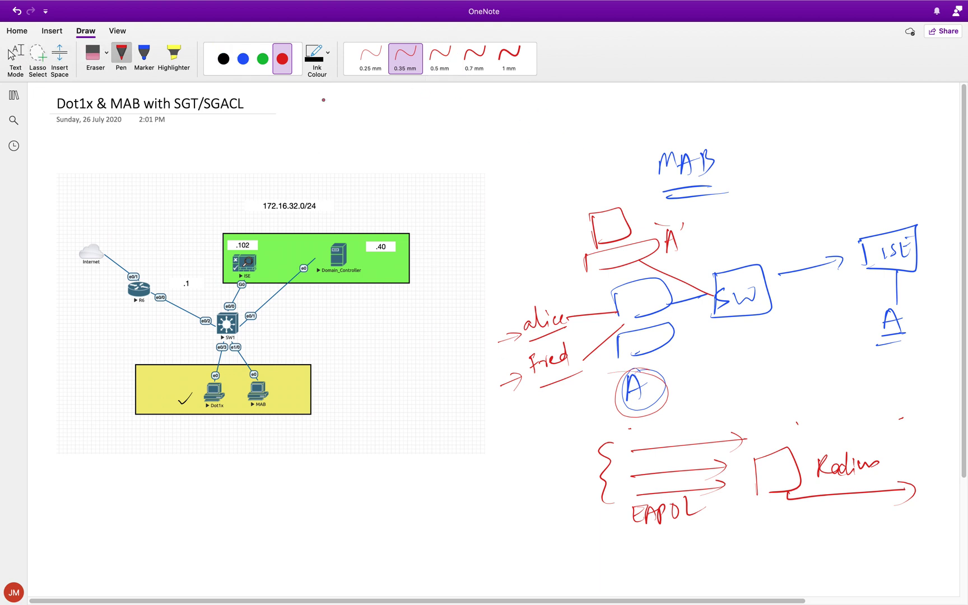
pyautogui.click(37, 53)
pyautogui.moveTo(696, 143)
pyautogui.mouseDown()
pyautogui.moveTo(568, 164)
pyautogui.moveTo(492, 361)
pyautogui.moveTo(773, 566)
pyautogui.moveTo(961, 392)
pyautogui.moveTo(845, 160)
pyautogui.moveTo(616, 106)
pyautogui.mouseUp()
# Delete the lassoed ink and switch the pen to black ink
pyautogui.press('Delete')
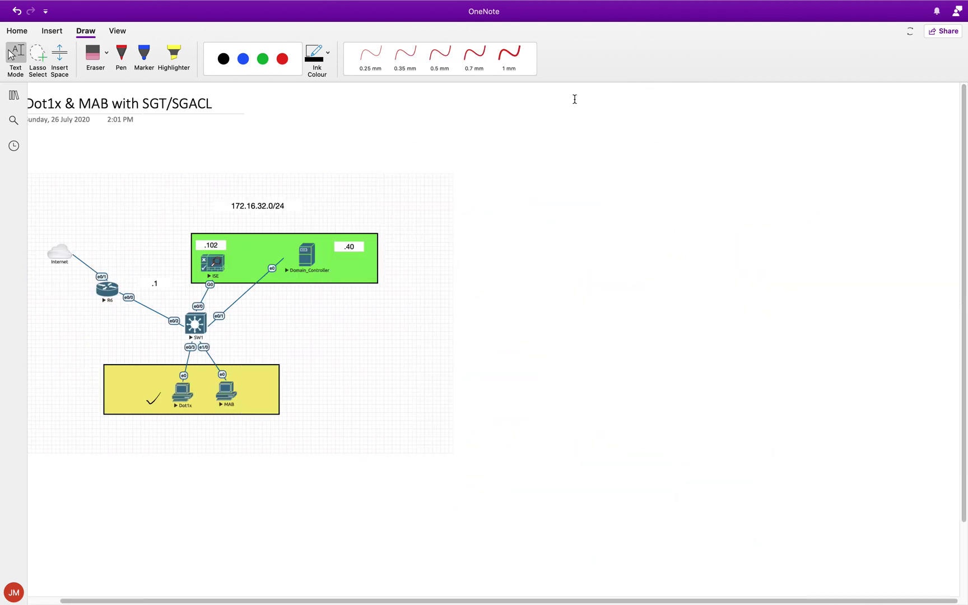
pyautogui.click(389, 226)
pyautogui.click(405, 58)
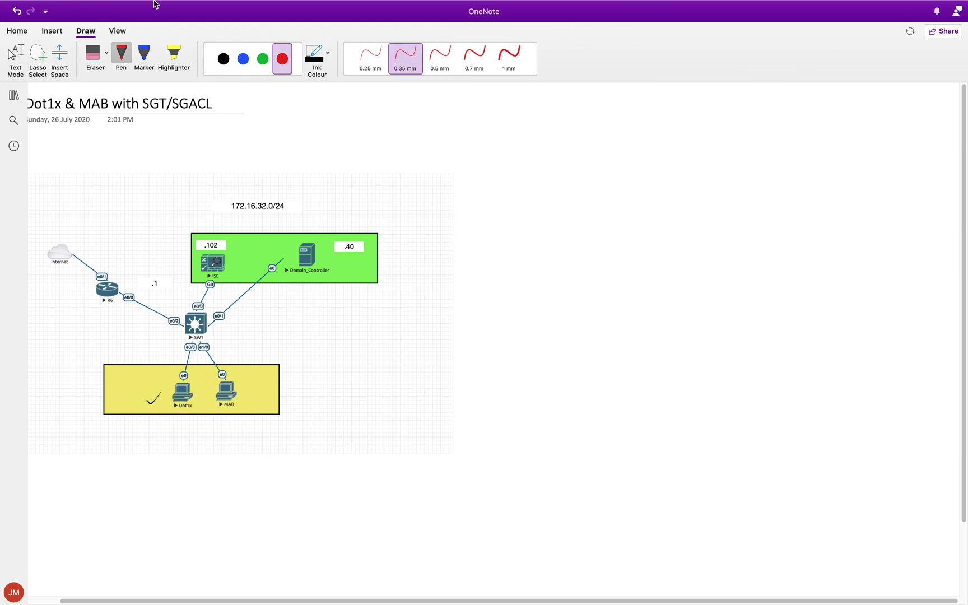
pyautogui.click(223, 59)
pyautogui.click(510, 193)
# Handwrite '1) Network device (SW1)', tick SW1's link to ISE, and start item '2)'
pyautogui.moveTo(514, 166); pyautogui.dragTo(508, 213)
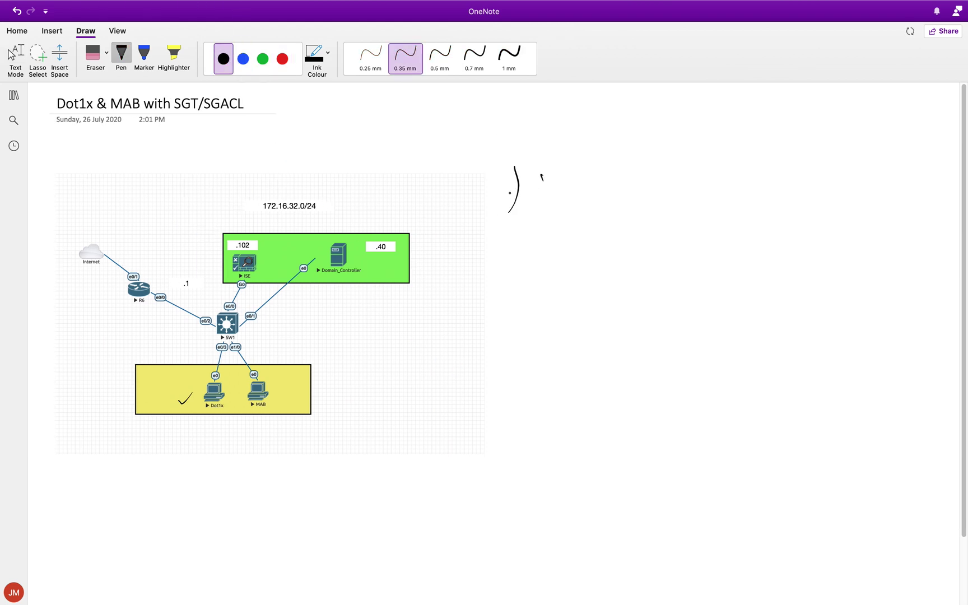
pyautogui.press('super+z')
pyautogui.moveTo(542, 168)
pyautogui.mouseDown()
pyautogui.moveTo(545, 210)
pyautogui.moveTo(610, 179)
pyautogui.moveTo(613, 166)
pyautogui.mouseUp()
pyautogui.moveTo(619, 178)
pyautogui.mouseDown()
pyautogui.moveTo(731, 168)
pyautogui.moveTo(738, 179)
pyautogui.moveTo(766, 162)
pyautogui.mouseUp()
pyautogui.moveTo(212, 303)
pyautogui.mouseDown()
pyautogui.moveTo(215, 310)
pyautogui.moveTo(223, 293)
pyautogui.mouseUp()
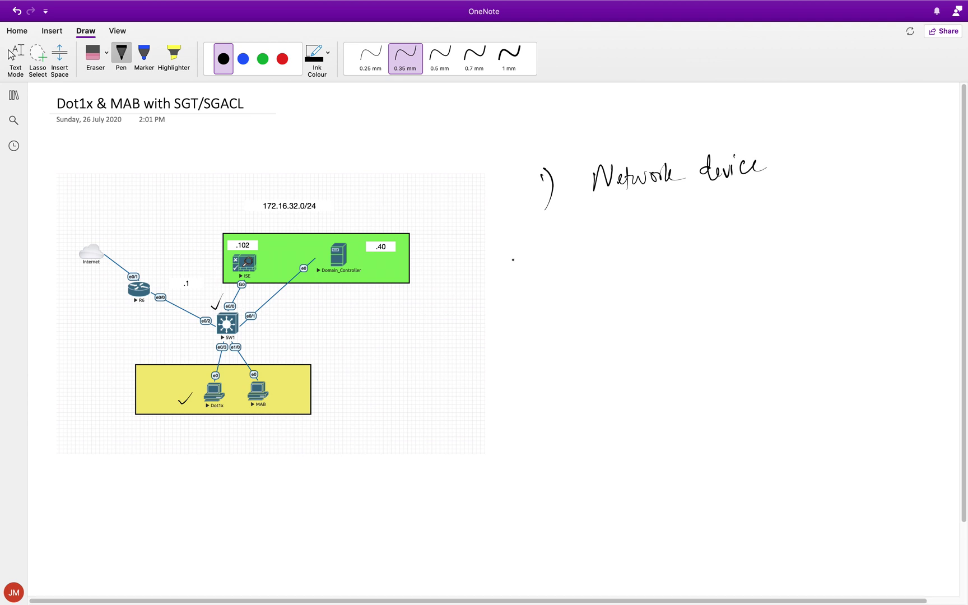
pyautogui.moveTo(800, 138); pyautogui.dragTo(805, 192)
pyautogui.moveTo(822, 156); pyautogui.dragTo(810, 176)
pyautogui.moveTo(825, 161)
pyautogui.mouseDown()
pyautogui.moveTo(838, 168)
pyautogui.moveTo(849, 154)
pyautogui.mouseUp()
pyautogui.moveTo(851, 157); pyautogui.dragTo(849, 190)
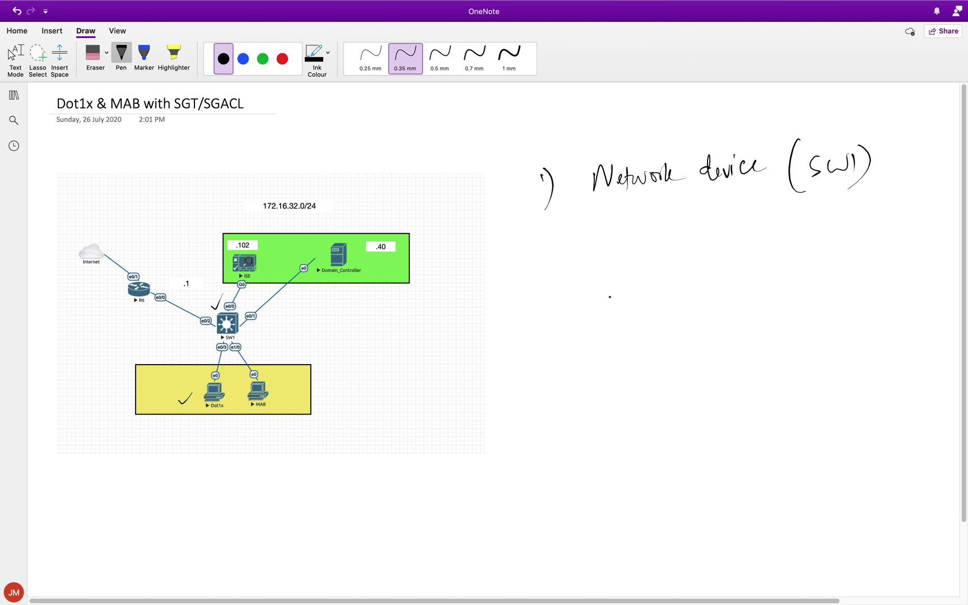
pyautogui.moveTo(534, 223)
pyautogui.mouseDown()
pyautogui.moveTo(547, 225)
pyautogui.moveTo(542, 260)
pyautogui.mouseUp()
# Handwrite 'Policy set' with a branch arrow leading to 'Wired'
pyautogui.moveTo(587, 225)
pyautogui.mouseDown()
pyautogui.moveTo(585, 255)
pyautogui.moveTo(587, 242)
pyautogui.mouseUp()
pyautogui.moveTo(595, 238)
pyautogui.mouseDown()
pyautogui.moveTo(639, 233)
pyautogui.moveTo(638, 269)
pyautogui.mouseUp()
pyautogui.click(622, 224)
pyautogui.moveTo(662, 226); pyautogui.dragTo(654, 244)
pyautogui.moveTo(665, 235); pyautogui.dragTo(675, 240)
pyautogui.moveTo(671, 230); pyautogui.dragTo(688, 224)
pyautogui.moveTo(615, 263); pyautogui.dragTo(638, 294)
pyautogui.moveTo(639, 287)
pyautogui.mouseDown()
pyautogui.moveTo(640, 302)
pyautogui.moveTo(702, 281)
pyautogui.moveTo(709, 298)
pyautogui.mouseUp()
pyautogui.moveTo(711, 291)
pyautogui.mouseDown()
pyautogui.moveTo(745, 286)
pyautogui.moveTo(737, 349)
pyautogui.mouseUp()
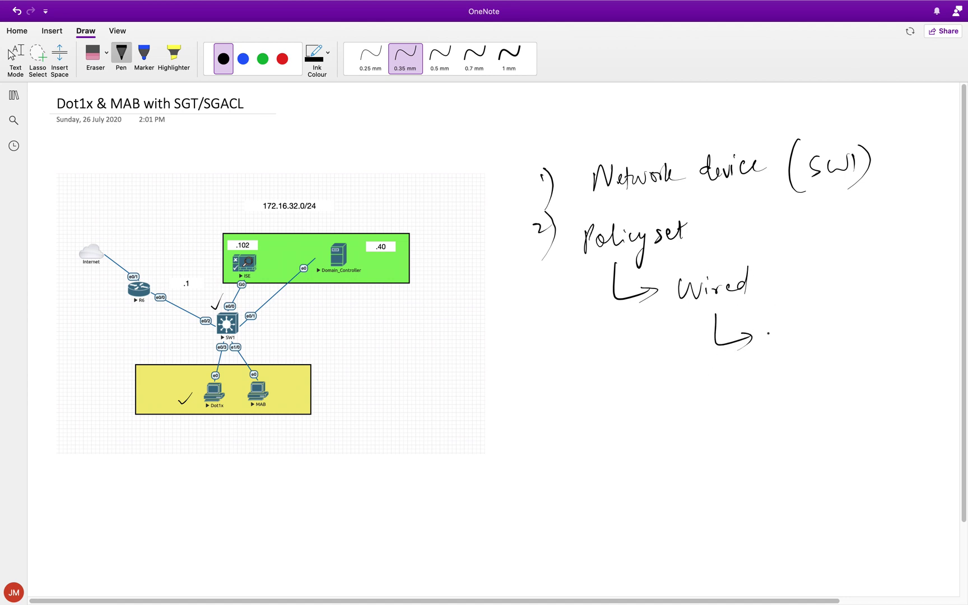
# Branch Wired to dot1x, Mab and two empty arrows; label the PCs Sales and Finance
pyautogui.moveTo(774, 324)
pyautogui.mouseDown()
pyautogui.moveTo(766, 330)
pyautogui.moveTo(777, 334)
pyautogui.moveTo(783, 323)
pyautogui.mouseUp()
pyautogui.moveTo(792, 313)
pyautogui.mouseDown()
pyautogui.moveTo(799, 307)
pyautogui.moveTo(796, 329)
pyautogui.mouseUp()
pyautogui.moveTo(802, 314); pyautogui.dragTo(813, 332)
pyautogui.moveTo(816, 311); pyautogui.dragTo(805, 335)
pyautogui.moveTo(722, 344)
pyautogui.mouseDown()
pyautogui.moveTo(724, 358)
pyautogui.moveTo(749, 379)
pyautogui.moveTo(783, 365)
pyautogui.moveTo(790, 376)
pyautogui.mouseUp()
pyautogui.moveTo(801, 367); pyautogui.dragTo(813, 371)
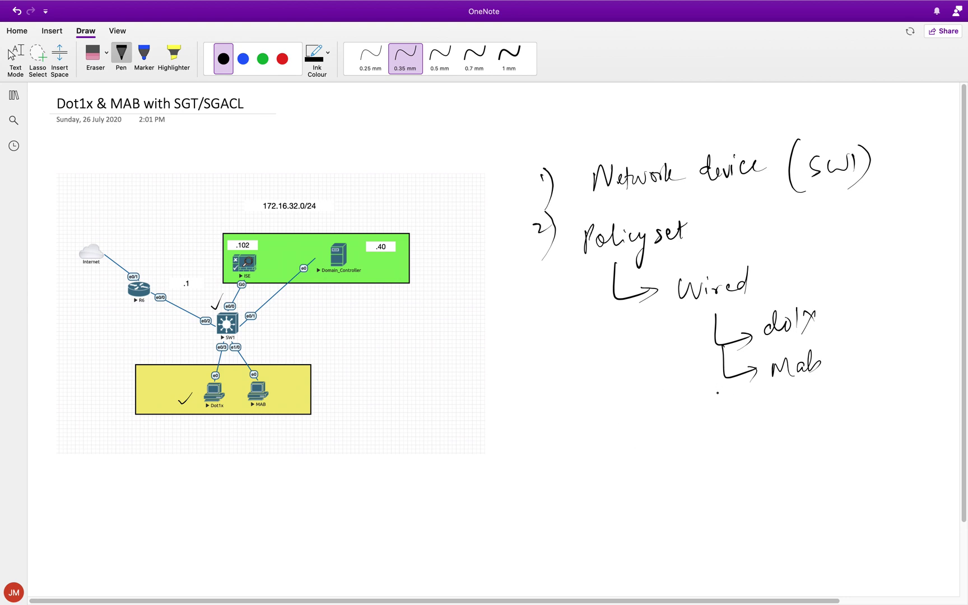
pyautogui.moveTo(720, 381)
pyautogui.mouseDown()
pyautogui.moveTo(765, 434)
pyautogui.moveTo(750, 450)
pyautogui.moveTo(759, 499)
pyautogui.mouseUp()
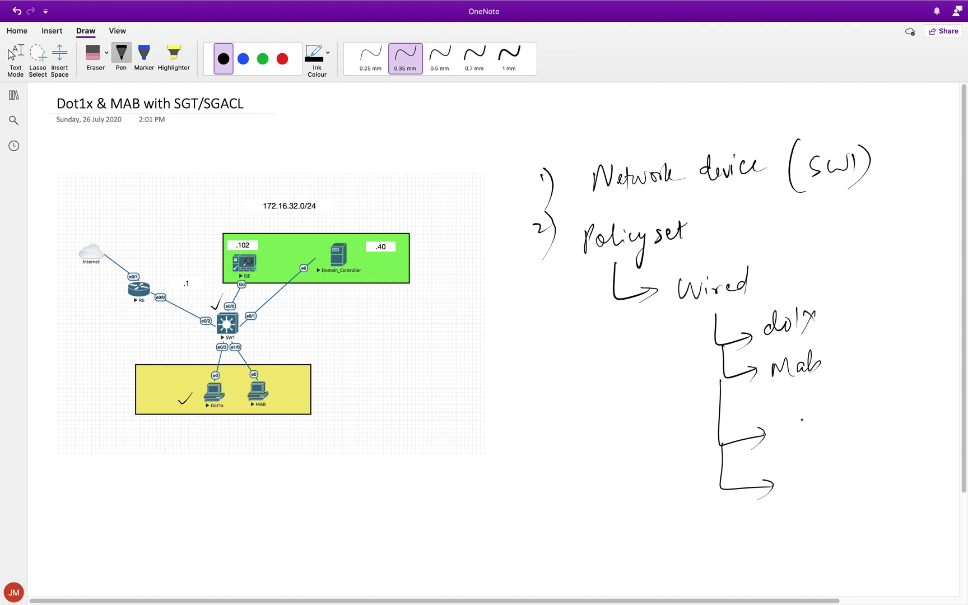
pyautogui.moveTo(205, 396)
pyautogui.mouseDown()
pyautogui.moveTo(176, 471)
pyautogui.moveTo(199, 443)
pyautogui.moveTo(214, 457)
pyautogui.mouseUp()
pyautogui.moveTo(251, 394)
pyautogui.mouseDown()
pyautogui.moveTo(282, 460)
pyautogui.moveTo(351, 441)
pyautogui.mouseUp()
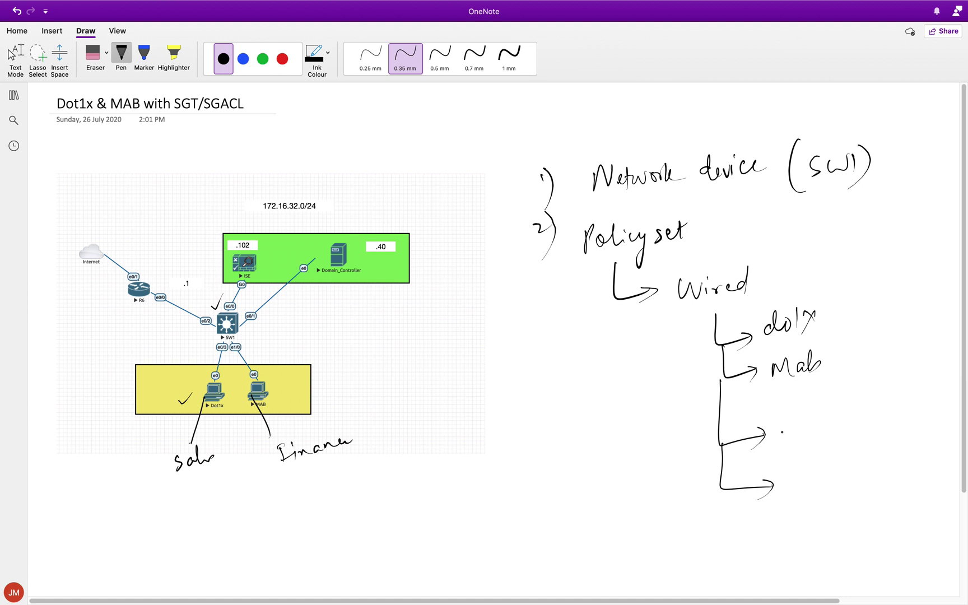
# Write 'Auth' in black beside dot1x/Mab and 'Author' in red by the lower branches
pyautogui.moveTo(629, 376)
pyautogui.mouseDown()
pyautogui.moveTo(644, 374)
pyautogui.moveTo(659, 345)
pyautogui.moveTo(675, 370)
pyautogui.mouseUp()
pyautogui.click(283, 58)
pyautogui.moveTo(626, 458)
pyautogui.mouseDown()
pyautogui.moveTo(630, 468)
pyautogui.moveTo(652, 465)
pyautogui.moveTo(659, 448)
pyautogui.moveTo(675, 457)
pyautogui.moveTo(689, 435)
pyautogui.mouseUp()
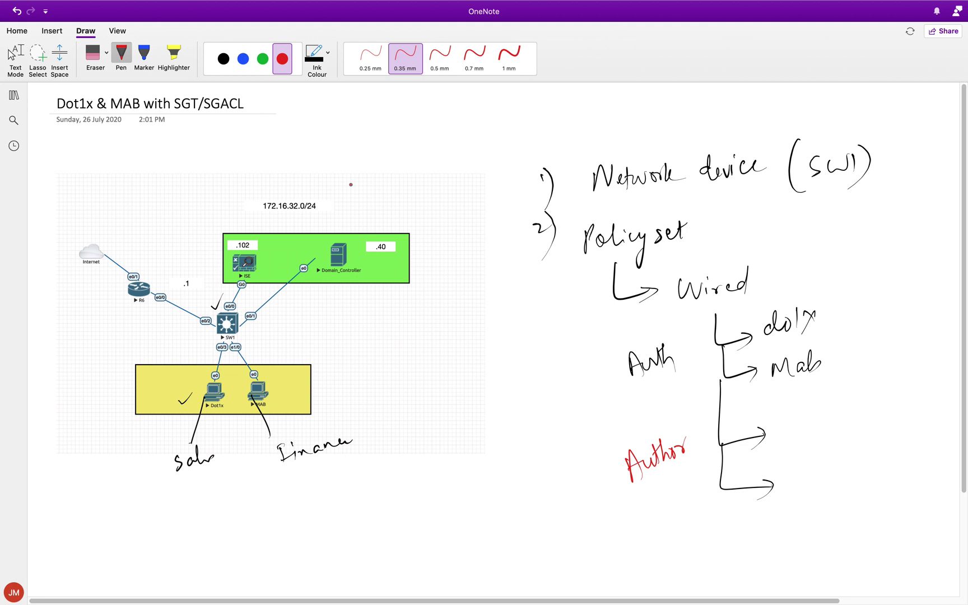
# Label the Author branches 'Sales' and 'Finance' in blue ink
pyautogui.click(243, 58)
pyautogui.moveTo(792, 418)
pyautogui.mouseDown()
pyautogui.moveTo(782, 438)
pyautogui.moveTo(815, 416)
pyautogui.moveTo(835, 431)
pyautogui.mouseUp()
pyautogui.moveTo(792, 474)
pyautogui.mouseDown()
pyautogui.moveTo(807, 467)
pyautogui.moveTo(812, 488)
pyautogui.moveTo(878, 472)
pyautogui.mouseUp()
pyautogui.click(816, 475)
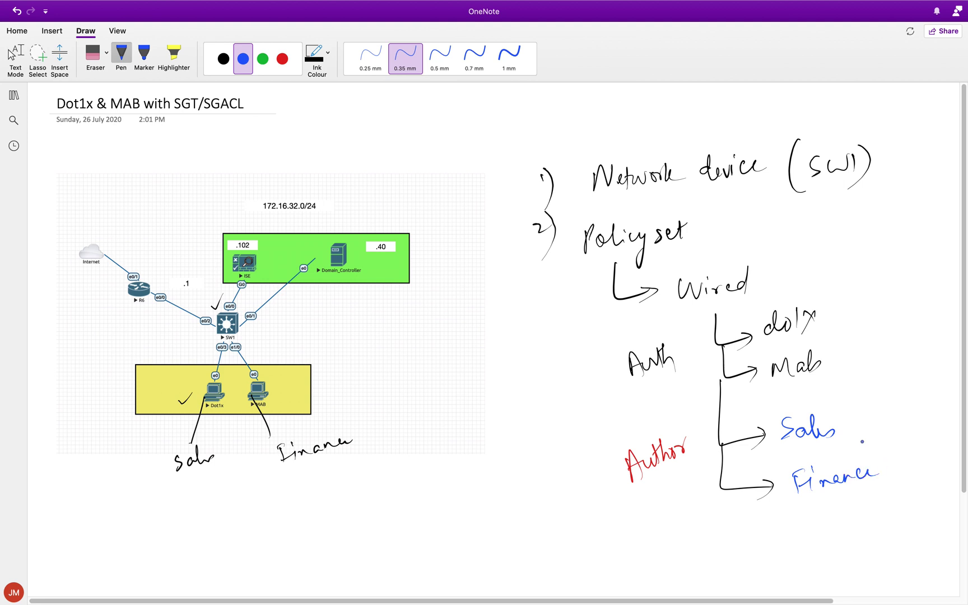
pyautogui.hscroll(5, 862, 442)
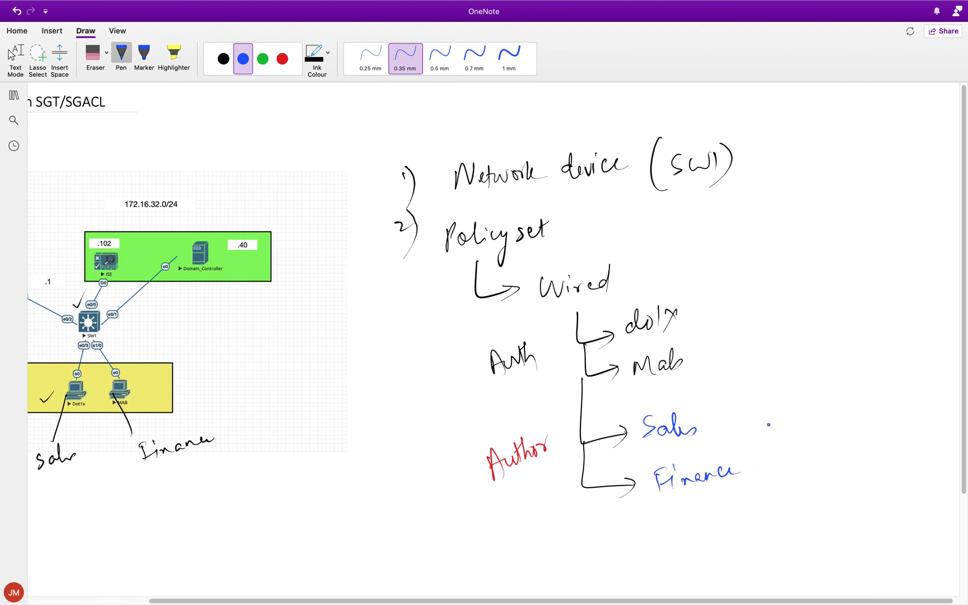
pyautogui.moveTo(697, 418)
pyautogui.mouseDown()
pyautogui.moveTo(743, 408)
pyautogui.moveTo(735, 425)
pyautogui.mouseUp()
pyautogui.moveTo(750, 463); pyautogui.dragTo(779, 457)
pyautogui.moveTo(768, 456); pyautogui.dragTo(767, 474)
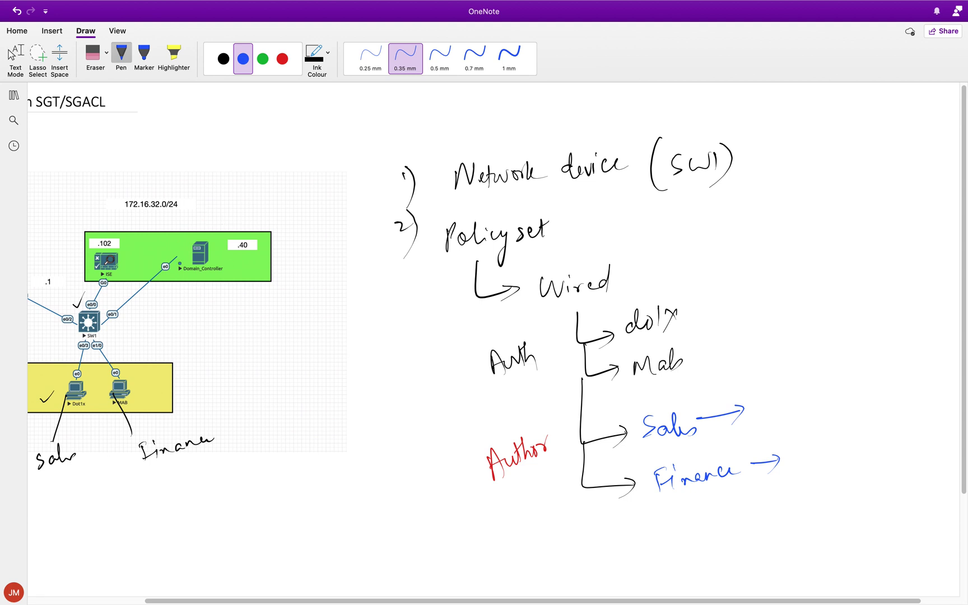
# Circle Domain_Controller and extend the branches to Sales → DACL → SGT and Finance → ✓ → SGT
pyautogui.moveTo(215, 237); pyautogui.dragTo(168, 231)
pyautogui.moveTo(763, 392)
pyautogui.mouseDown()
pyautogui.moveTo(766, 412)
pyautogui.moveTo(815, 411)
pyautogui.moveTo(838, 397)
pyautogui.mouseUp()
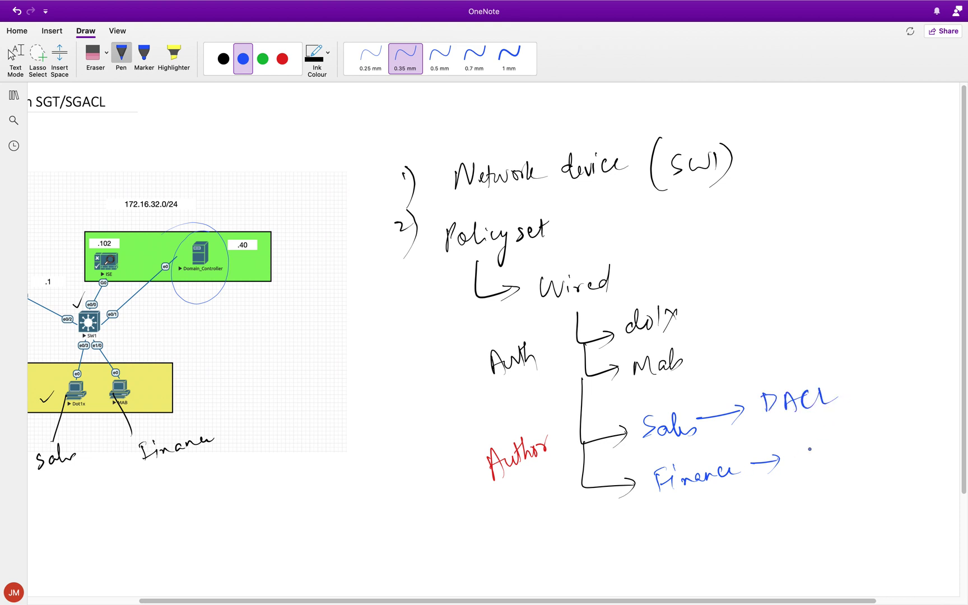
pyautogui.moveTo(787, 464); pyautogui.dragTo(825, 446)
pyautogui.moveTo(843, 400); pyautogui.dragTo(856, 401)
pyautogui.moveTo(841, 449)
pyautogui.mouseDown()
pyautogui.moveTo(866, 442)
pyautogui.moveTo(855, 462)
pyautogui.mouseUp()
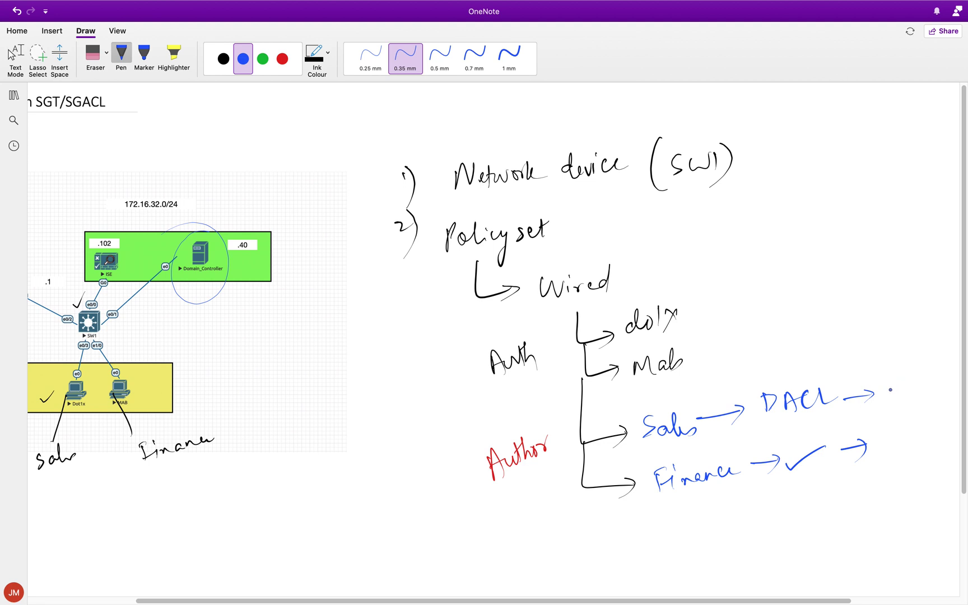
pyautogui.moveTo(895, 384)
pyautogui.mouseDown()
pyautogui.moveTo(887, 401)
pyautogui.moveTo(924, 410)
pyautogui.mouseUp()
pyautogui.moveTo(914, 391); pyautogui.dragTo(932, 385)
pyautogui.moveTo(903, 439)
pyautogui.mouseDown()
pyautogui.moveTo(895, 456)
pyautogui.moveTo(924, 456)
pyautogui.mouseUp()
pyautogui.moveTo(918, 443); pyautogui.dragTo(932, 438)
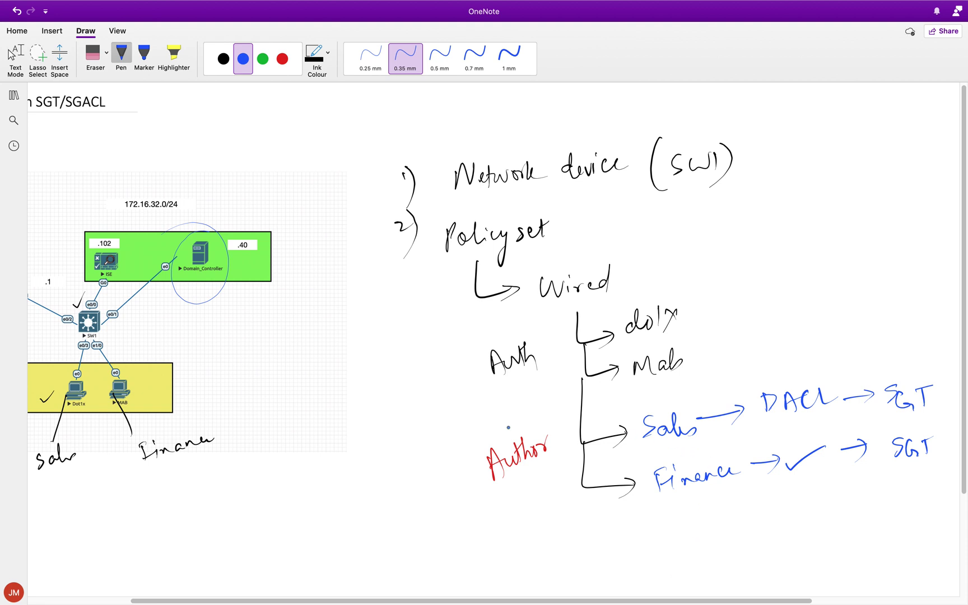
pyautogui.hscroll(-5, 508, 427)
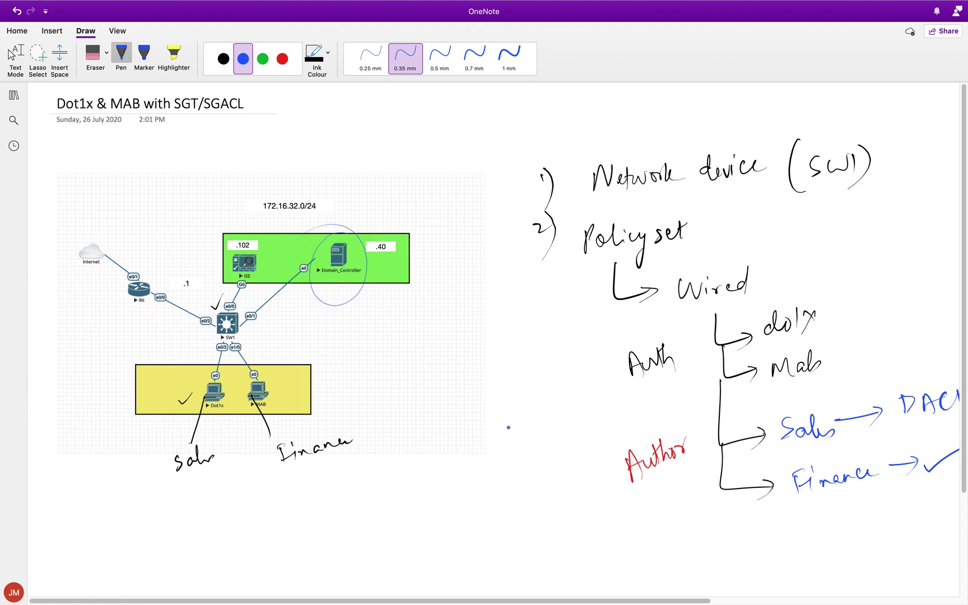
# Handwrite the heading '3) SGACL' below the branches and double-underline it
pyautogui.hscroll(1, 508, 427)
pyautogui.scroll(-1, 508, 427)
pyautogui.moveTo(536, 519); pyautogui.dragTo(538, 534)
pyautogui.moveTo(547, 513); pyautogui.dragTo(542, 558)
pyautogui.moveTo(578, 514)
pyautogui.mouseDown()
pyautogui.moveTo(569, 536)
pyautogui.moveTo(588, 541)
pyautogui.moveTo(602, 541)
pyautogui.moveTo(592, 516)
pyautogui.moveTo(625, 529)
pyautogui.moveTo(667, 521)
pyautogui.mouseUp()
pyautogui.moveTo(582, 555); pyautogui.dragTo(659, 546)
pyautogui.moveTo(598, 549); pyautogui.dragTo(644, 542)
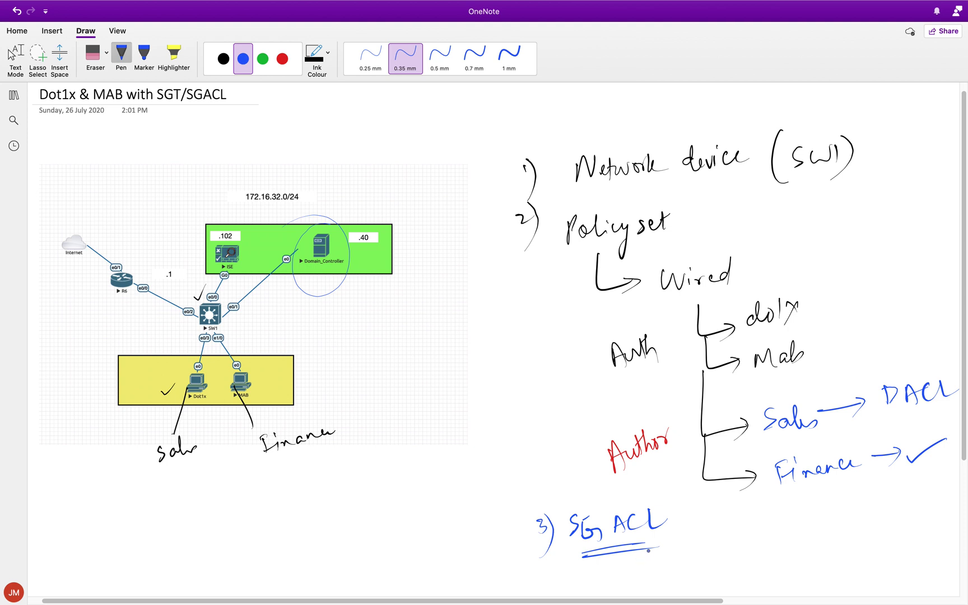
# Note the rules 'Sales ✗→ Finance' and 'Finance → Sales' under the heading
pyautogui.scroll(-5, 710, 467)
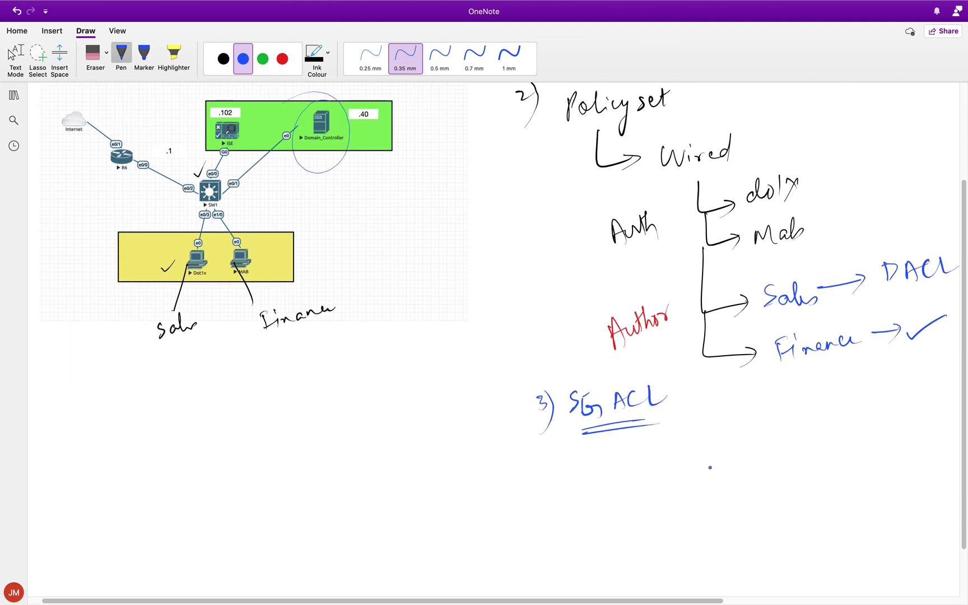
pyautogui.moveTo(684, 446)
pyautogui.mouseDown()
pyautogui.moveTo(673, 462)
pyautogui.moveTo(724, 454)
pyautogui.mouseUp()
pyautogui.moveTo(747, 449)
pyautogui.mouseDown()
pyautogui.moveTo(808, 438)
pyautogui.moveTo(791, 452)
pyautogui.moveTo(783, 437)
pyautogui.moveTo(825, 447)
pyautogui.mouseUp()
pyautogui.click(766, 454)
pyautogui.moveTo(822, 421)
pyautogui.mouseDown()
pyautogui.moveTo(837, 417)
pyautogui.moveTo(844, 435)
pyautogui.moveTo(889, 432)
pyautogui.mouseUp()
pyautogui.moveTo(792, 430); pyautogui.dragTo(802, 455)
pyautogui.moveTo(679, 497); pyautogui.dragTo(678, 514)
pyautogui.moveTo(672, 493)
pyautogui.mouseDown()
pyautogui.moveTo(696, 503)
pyautogui.moveTo(821, 488)
pyautogui.mouseUp()
pyautogui.moveTo(806, 482)
pyautogui.mouseDown()
pyautogui.moveTo(813, 500)
pyautogui.moveTo(862, 464)
pyautogui.moveTo(883, 478)
pyautogui.mouseUp()
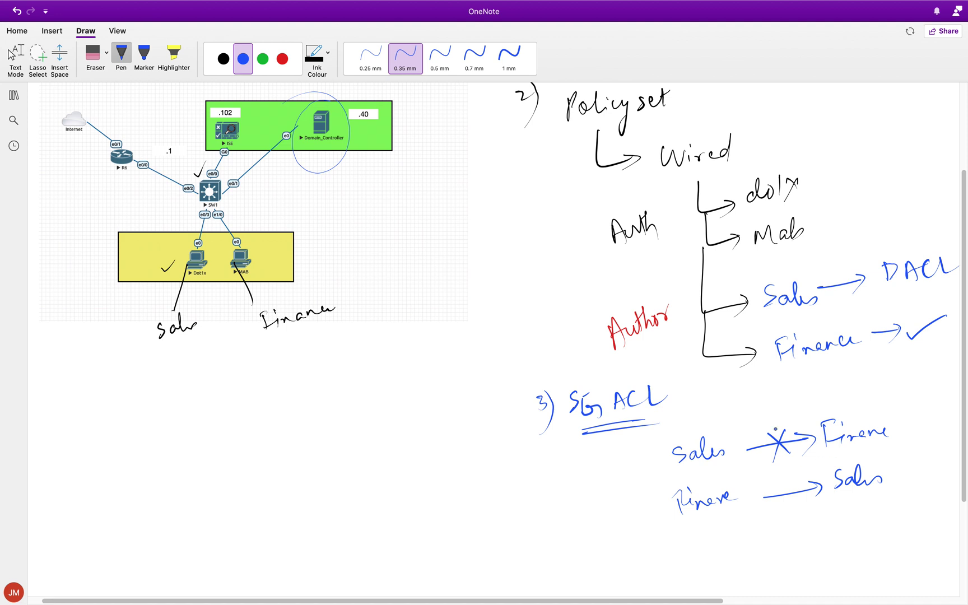
# Review the finished diagram notes, then switch to the SecureCRT SW1 console
pyautogui.scroll(3, 406, 361)
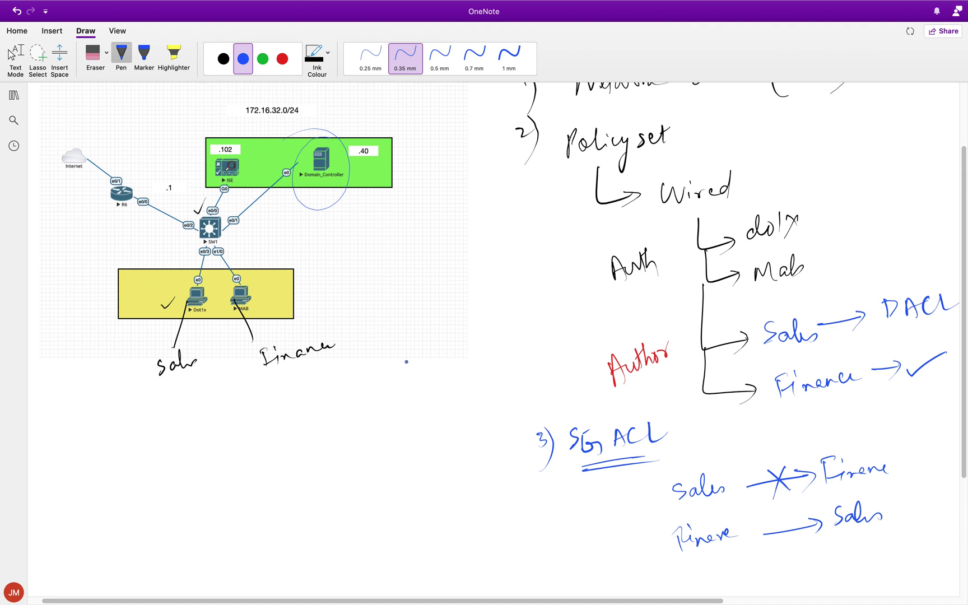
pyautogui.scroll(2, 406, 361)
pyautogui.scroll(-2, 406, 361)
pyautogui.scroll(1, 406, 362)
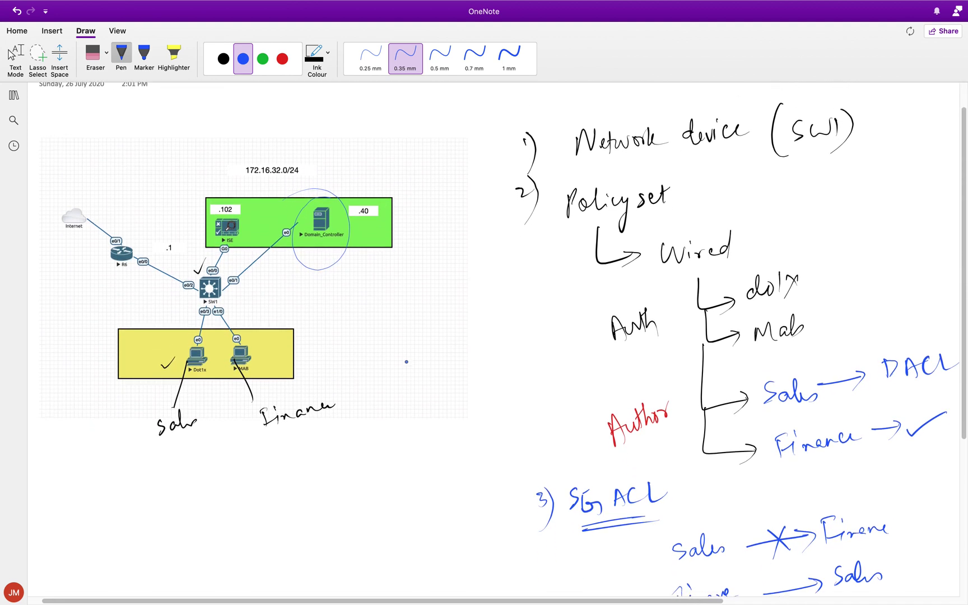
pyautogui.scroll(1, 406, 361)
pyautogui.scroll(-2, 406, 361)
pyautogui.scroll(2, 406, 361)
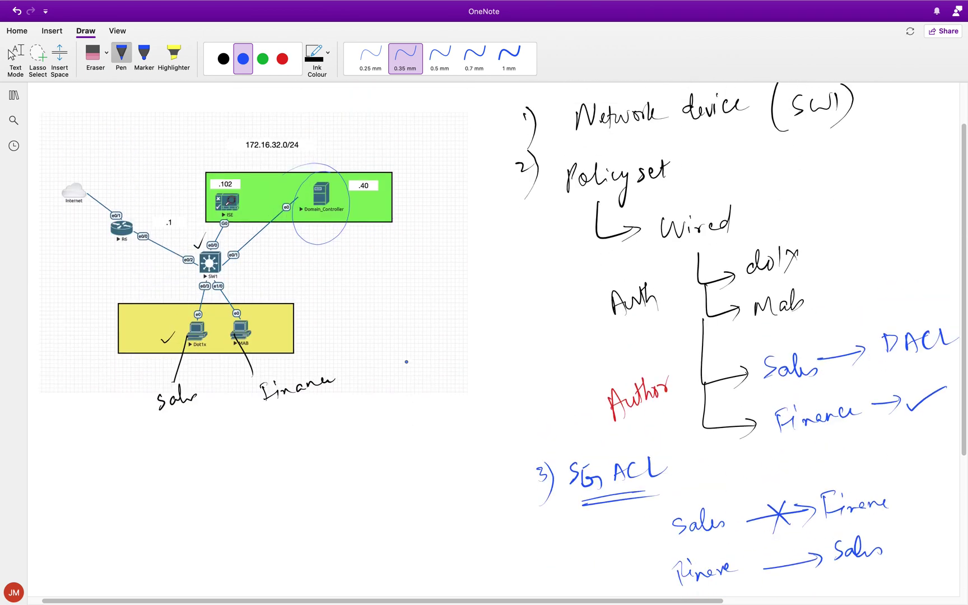
pyautogui.scroll(-1, 406, 361)
pyautogui.scroll(-3, 406, 361)
pyautogui.scroll(4, 407, 361)
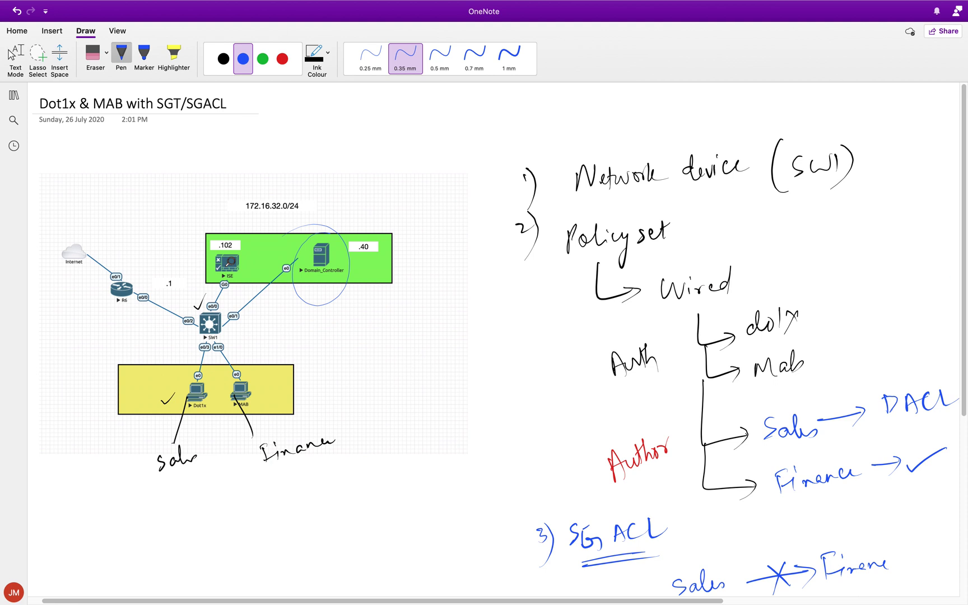
pyautogui.press('super+Tab')
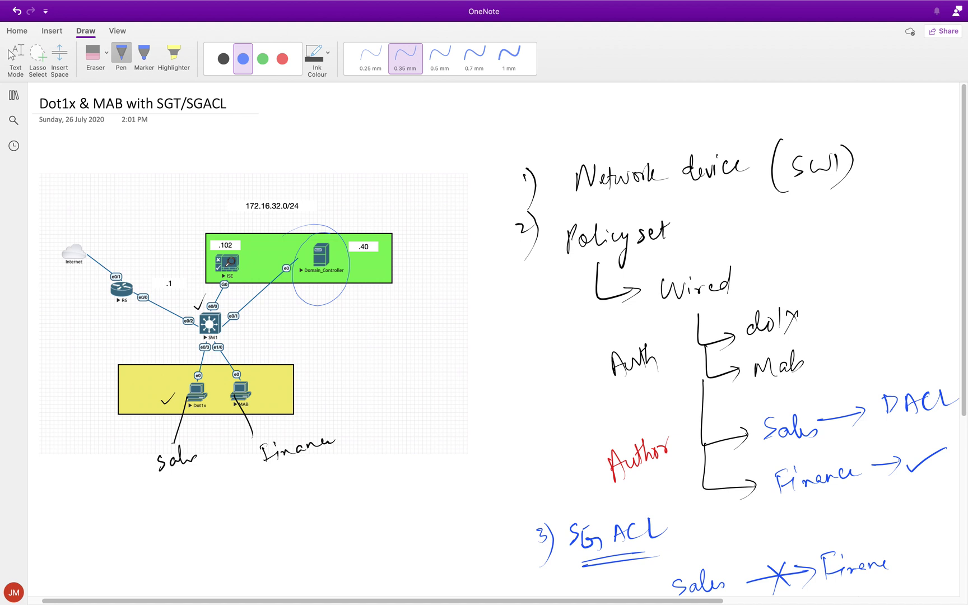
pyautogui.press('super+Tab')
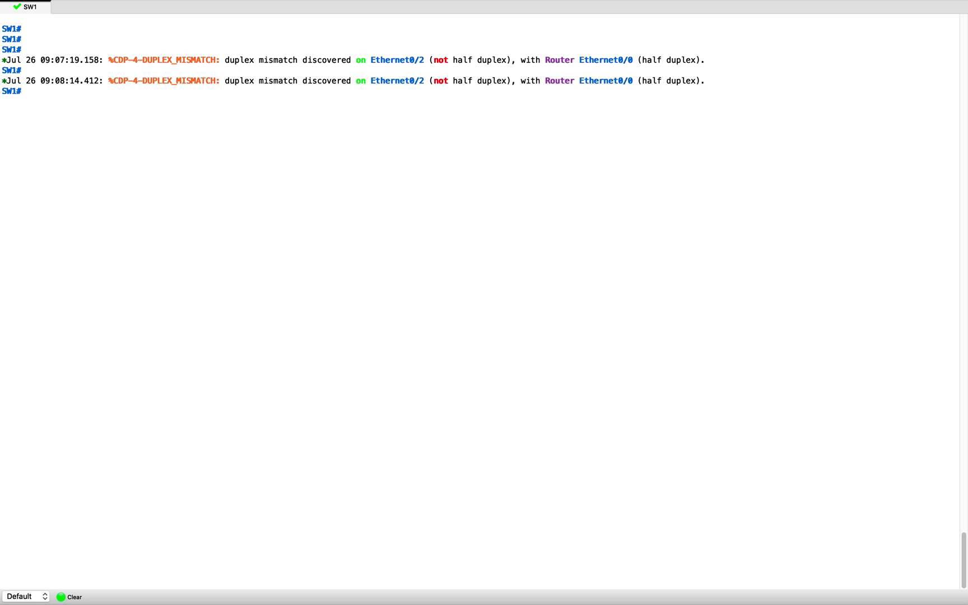
# Ping 8.8.8.8 from SW1 before any route is configured
pyautogui.click(875, 317)
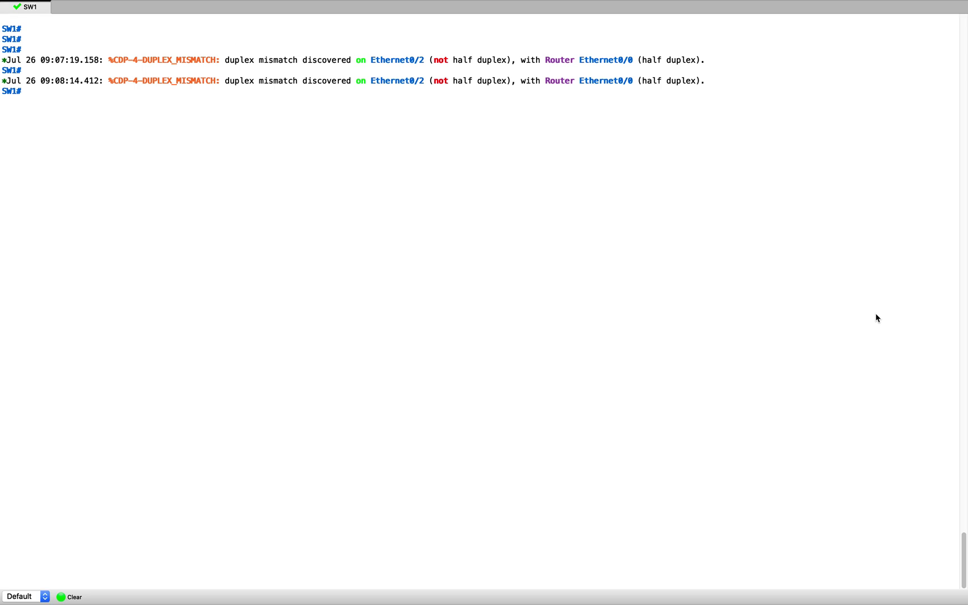
pyautogui.press('Return')
pyautogui.press('Return')
pyautogui.write('conft')
pyautogui.press('Return')
pyautogui.write('ping 8.8.8.8')
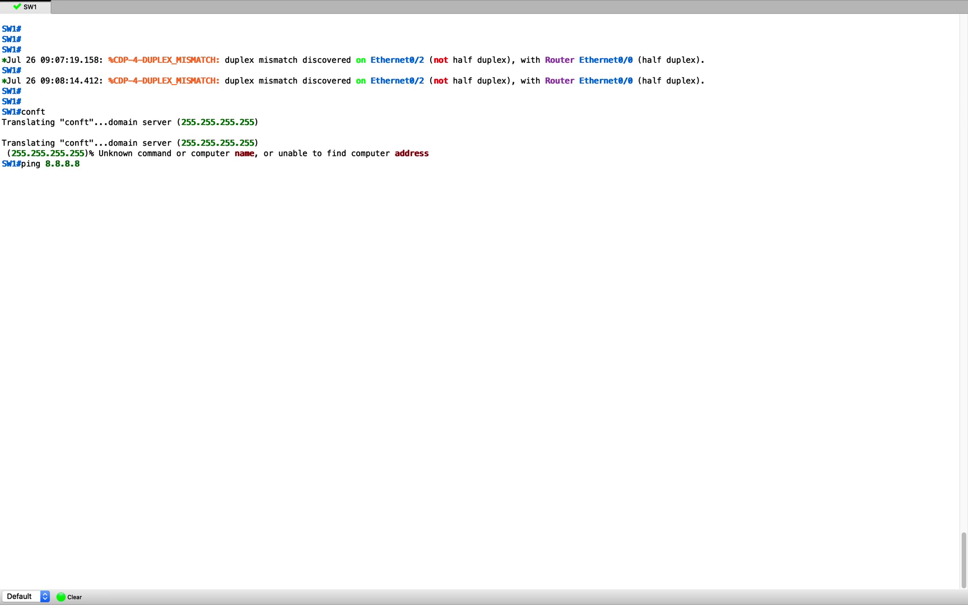
pyautogui.press('Return')
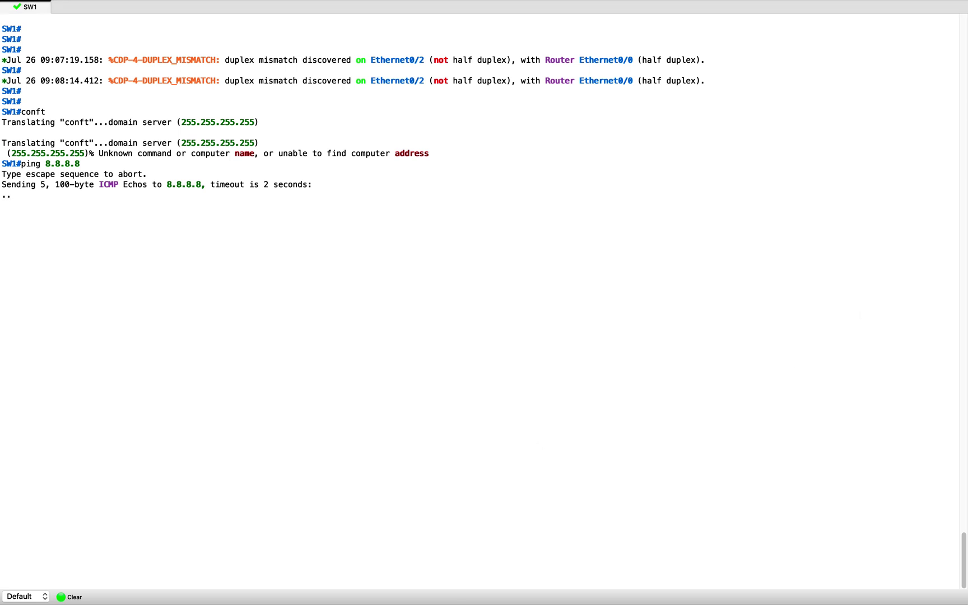
pyautogui.click(399, 353)
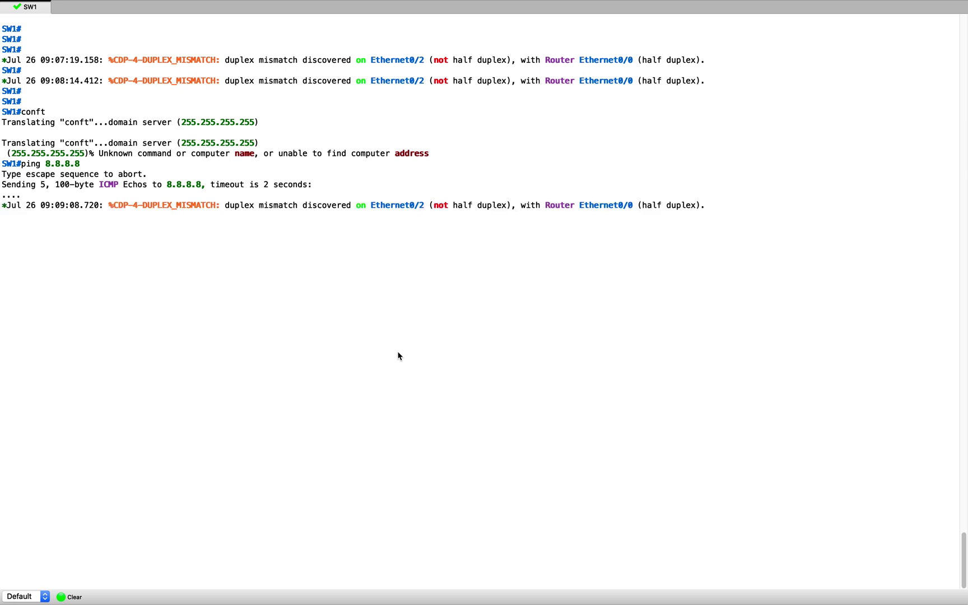
# Add the default route 'ip route 0.0.0.0 0.0.0.0 172.16.32.10' and leave configuration mode
pyautogui.write('conft')
pyautogui.press('Return')
pyautogui.write('ip route')
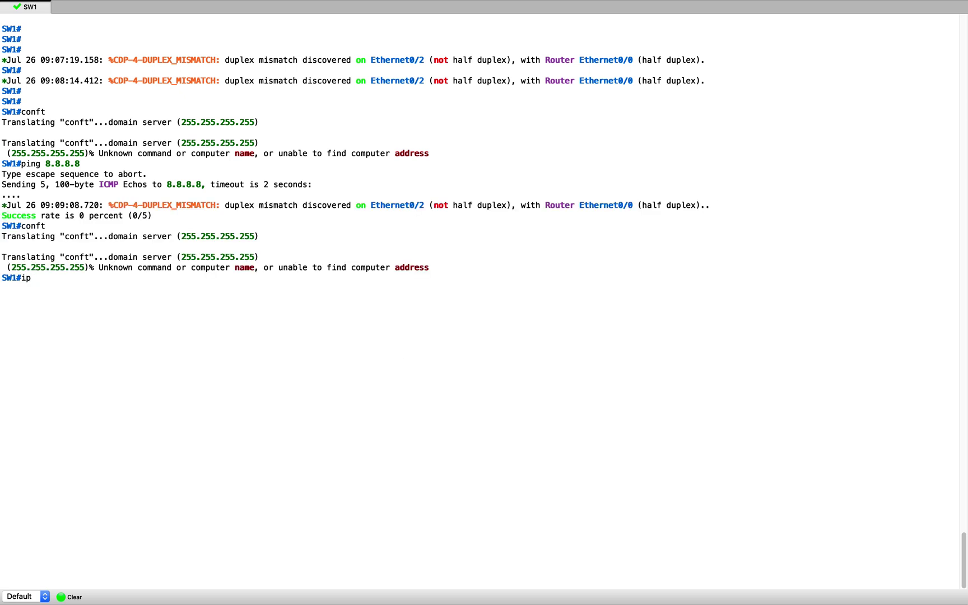
pyautogui.press('BackSpace')
pyautogui.press('BackSpace')
pyautogui.press('BackSpace')
pyautogui.press('BackSpace')
pyautogui.press('BackSpace')
pyautogui.press('BackSpace')
pyautogui.press('BackSpace')
pyautogui.press('BackSpace')
pyautogui.press('BackSpace')
pyautogui.write('conf t')
pyautogui.press('Return')
pyautogui.write('ip')
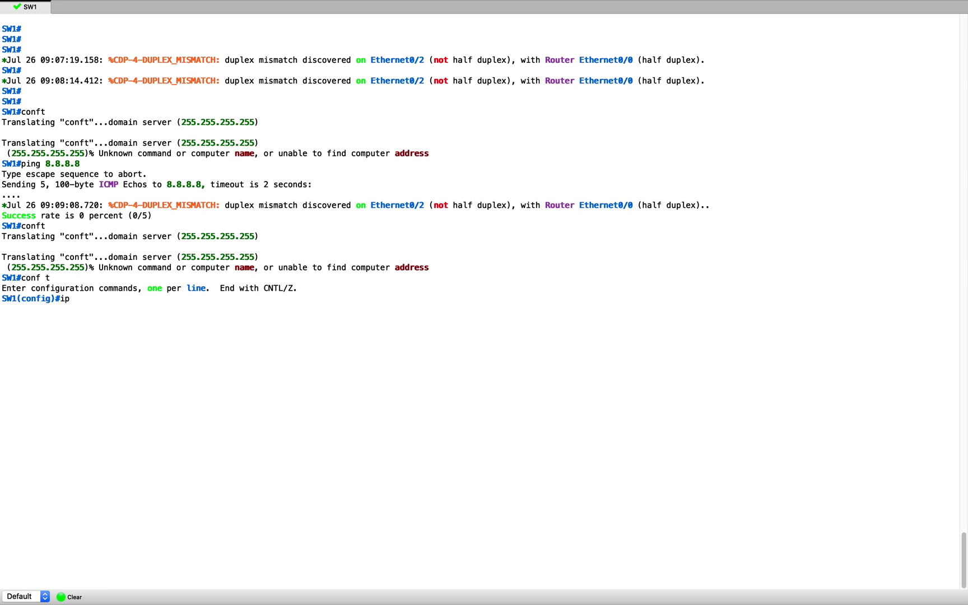
pyautogui.write(' route 0.0.0.0 0.0.0.0 172.16.32.10')
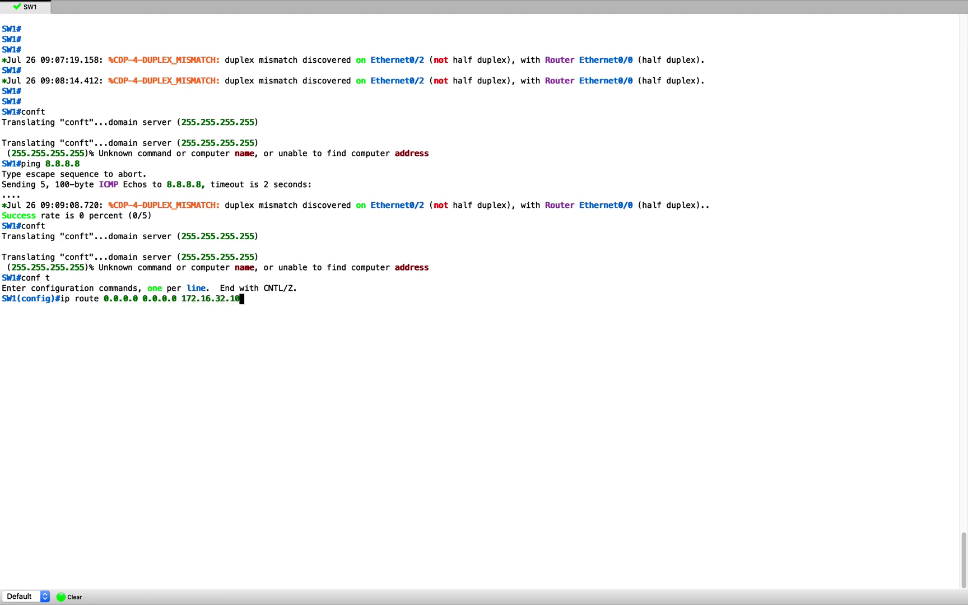
pyautogui.press('Return')
pyautogui.write('end')
pyautogui.press('Return')
# Re-run the ping to 8.8.8.8 to confirm the new default route
pyautogui.write('conf t')
pyautogui.press('Left')
pyautogui.press('BackSpace')
pyautogui.press('Up')
pyautogui.press('Return')
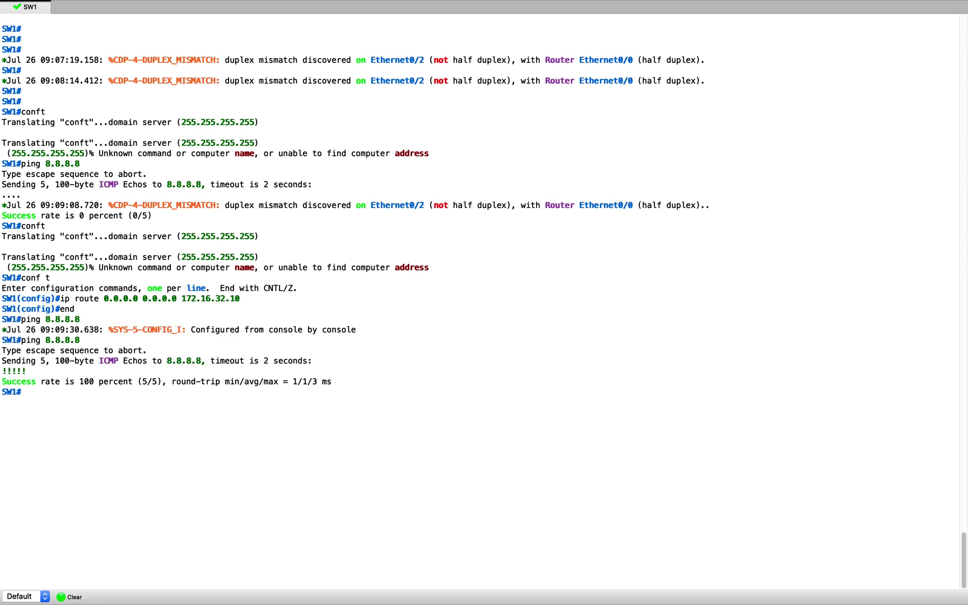
# Ping 172.16.32.102 and 172.16.32.40, then clear the console output
pyautogui.press('Up')
pyautogui.press('BackSpace')
pyautogui.press('BackSpace')
pyautogui.press('BackSpace')
pyautogui.press('BackSpace')
pyautogui.press('BackSpace')
pyautogui.press('BackSpace')
pyautogui.press('BackSpace')
pyautogui.write('172.16.32.102')
pyautogui.press('Return')
pyautogui.press('Up')
pyautogui.press('BackSpace')
pyautogui.press('BackSpace')
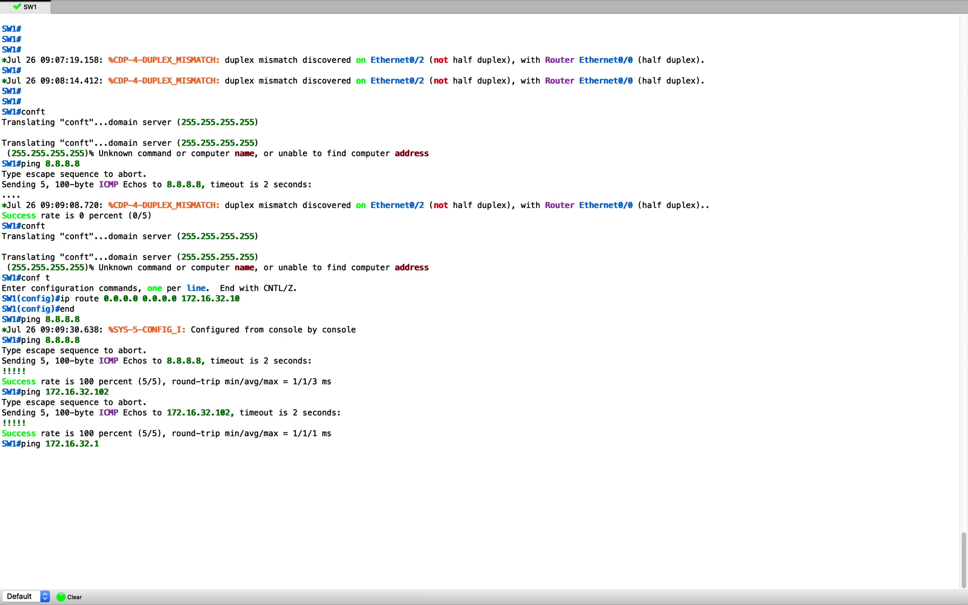
pyautogui.press('BackSpace')
pyautogui.write('4-0')
pyautogui.press('Return')
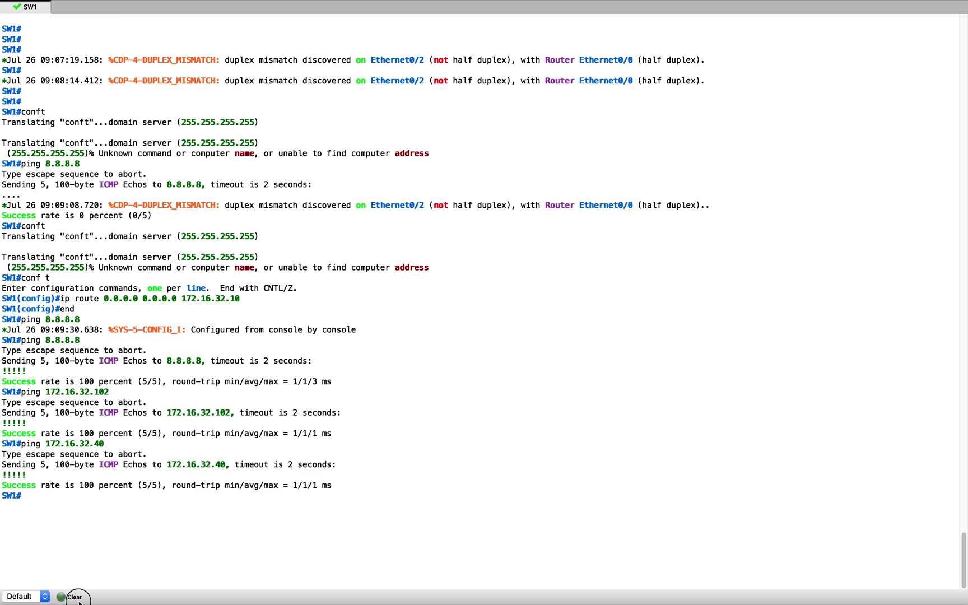
pyautogui.click(72, 597)
# Enter global configuration mode on SW1 with conf t and clear the console
pyautogui.press('Return')
pyautogui.press('Return')
pyautogui.press('Return')
pyautogui.write('conft')
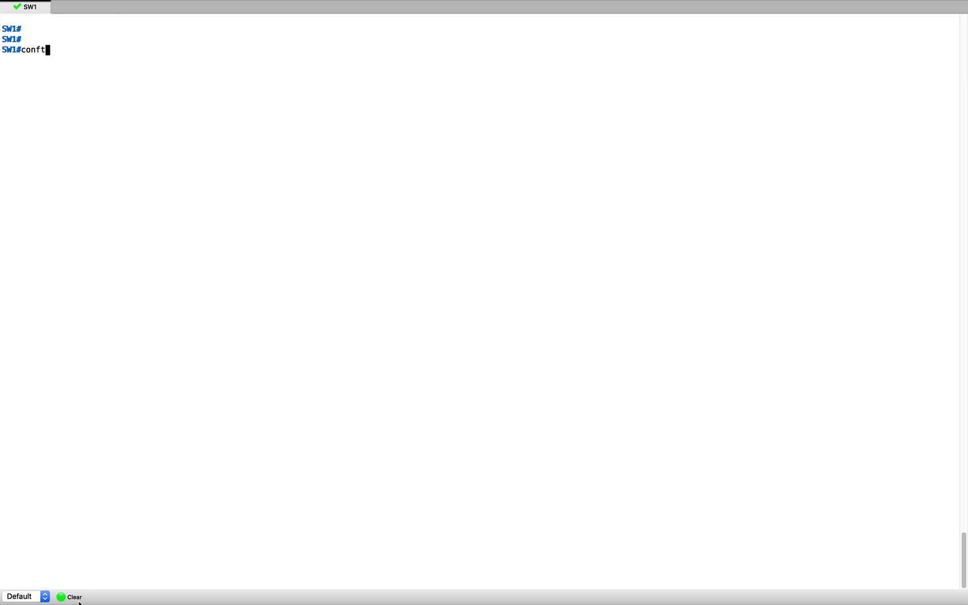
pyautogui.press('Return')
pyautogui.write("conf t'")
pyautogui.press('Return')
pyautogui.press('Up')
pyautogui.press('Return')
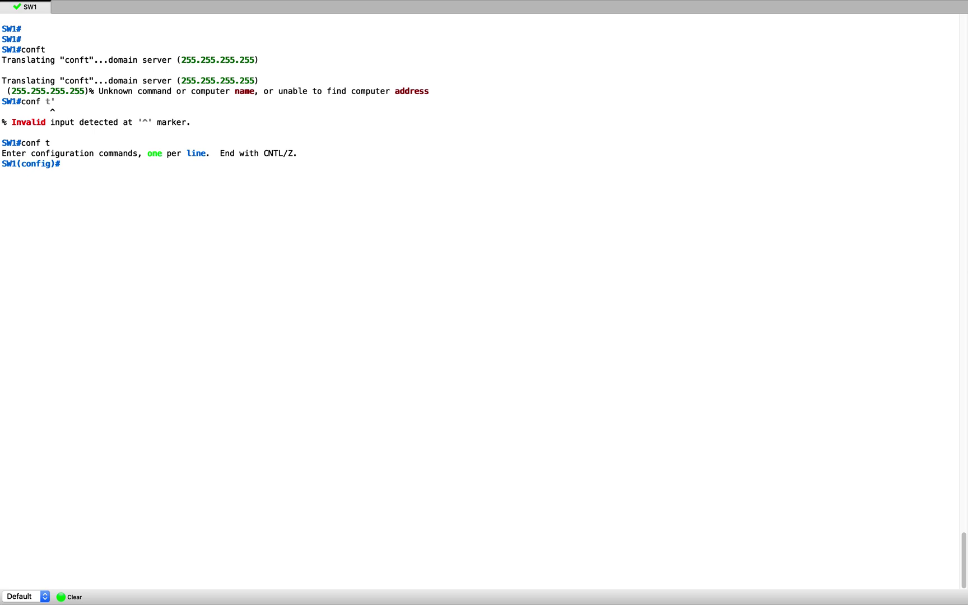
pyautogui.click(78, 600)
pyautogui.press('Return')
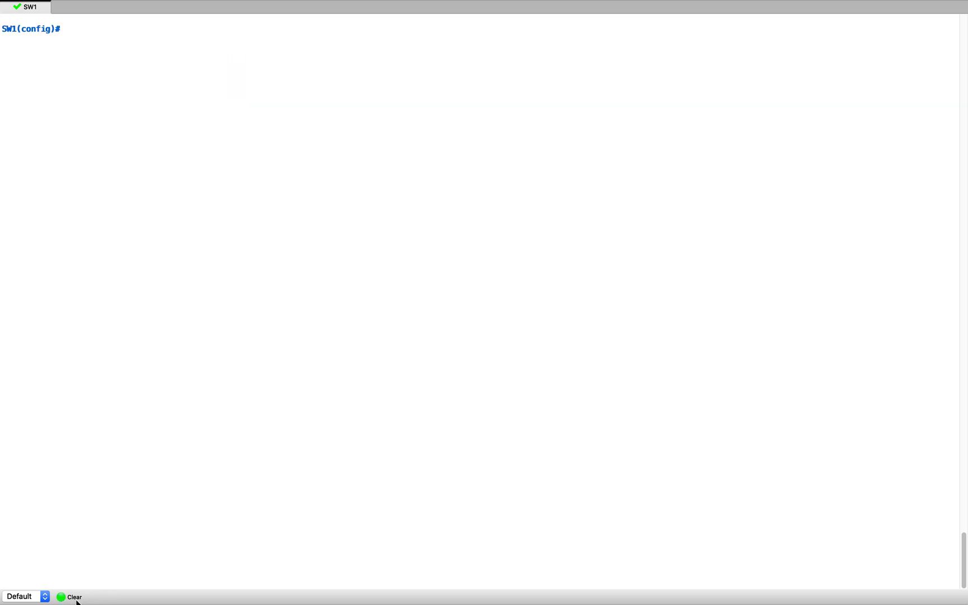
# Enable 'aaa new-model' on the switch
pyautogui.write('aaa new')
pyautogui.press('Tab')
pyautogui.write('mo')
pyautogui.press('Tab')
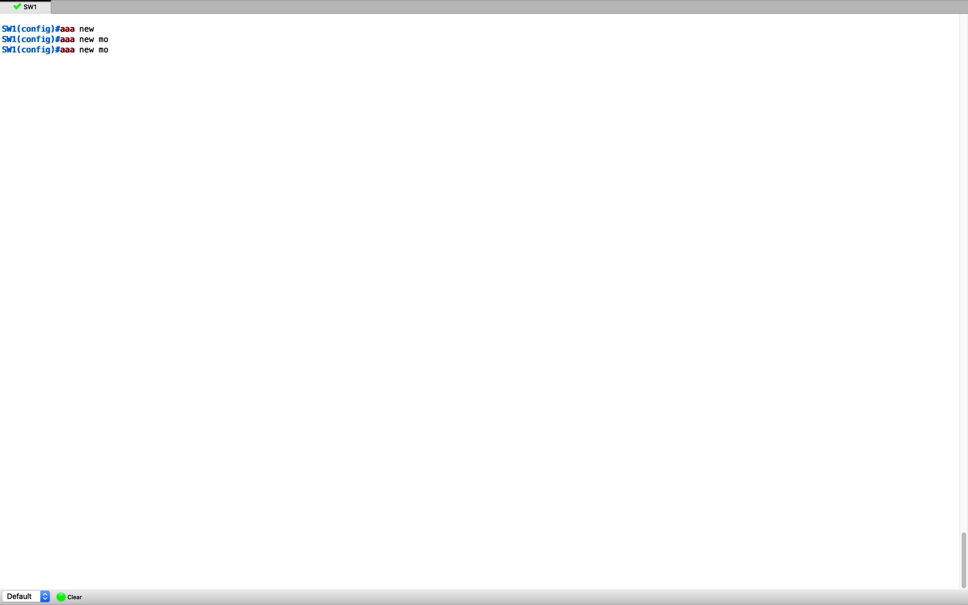
pyautogui.write('d')
pyautogui.press('Tab')
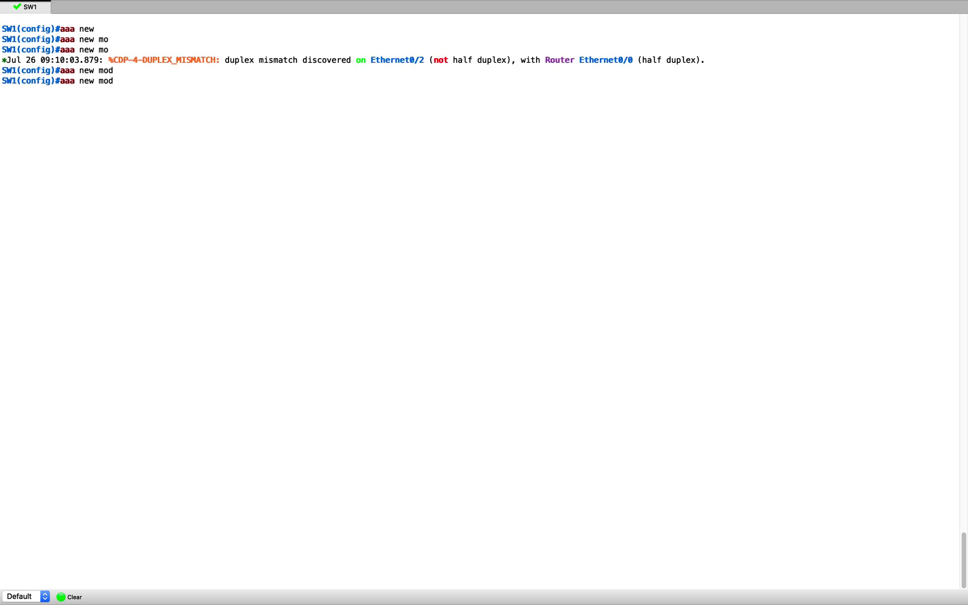
pyautogui.press('BackSpace')
pyautogui.press('BackSpace')
pyautogui.press('Tab')
pyautogui.press('Return')
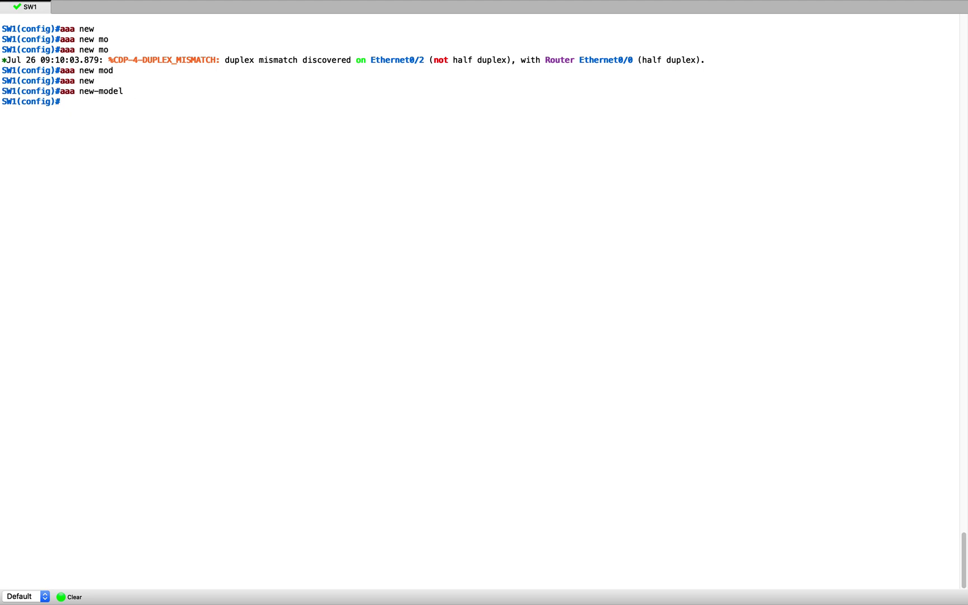
pyautogui.press('Return')
# Create the RADIUS server group with 'aaa group server radius ISE'
pyautogui.write('aaa grpo')
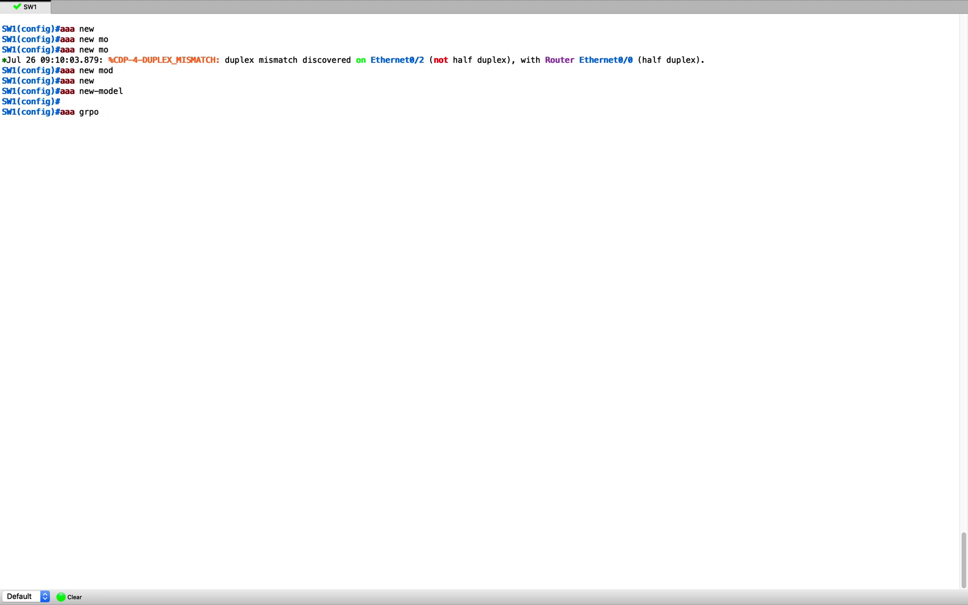
pyautogui.press('BackSpace')
pyautogui.press('BackSpace')
pyautogui.write('ou')
pyautogui.press('Tab')
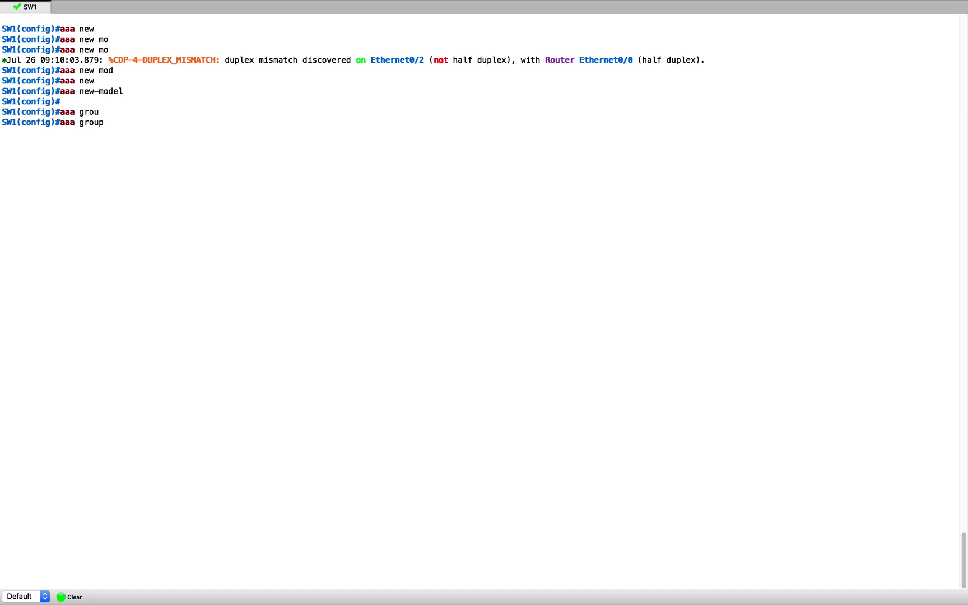
pyautogui.write('ser')
pyautogui.press('Tab')
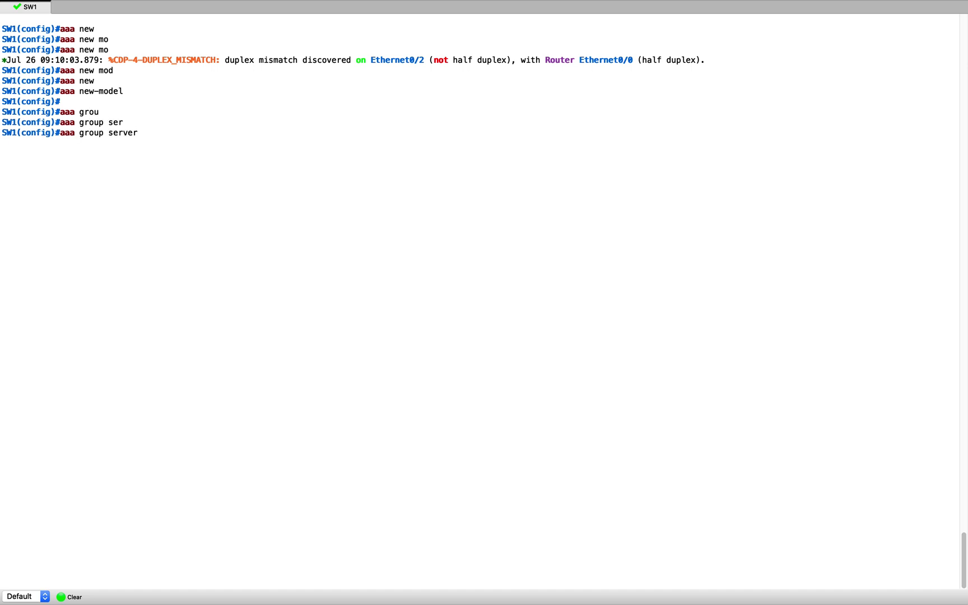
pyautogui.write('r')
pyautogui.press('Tab')
pyautogui.write('ISE')
pyautogui.press('Return')
# Add 'server name ISE' to the ISE server group
pyautogui.write('ser')
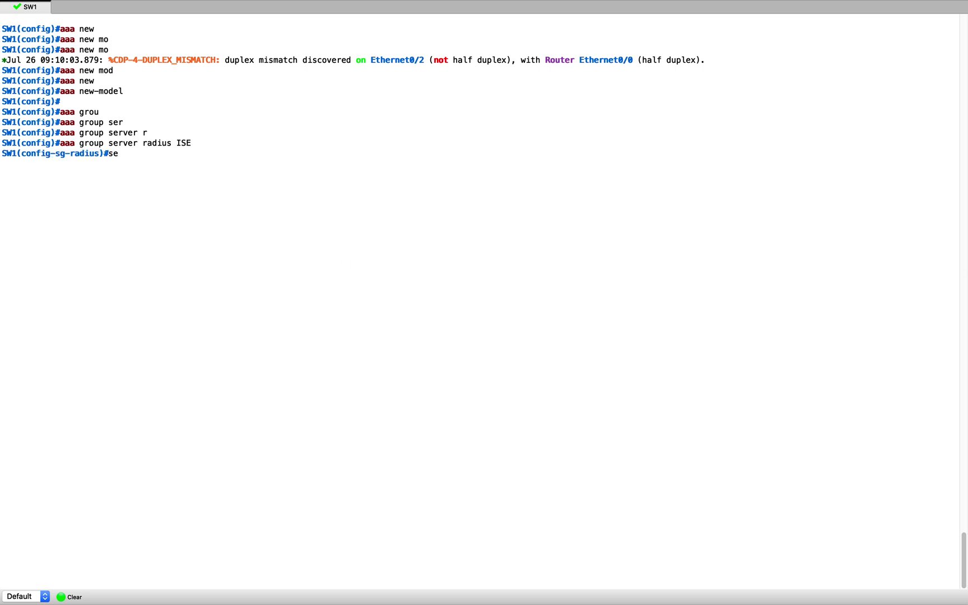
pyautogui.press('Tab')
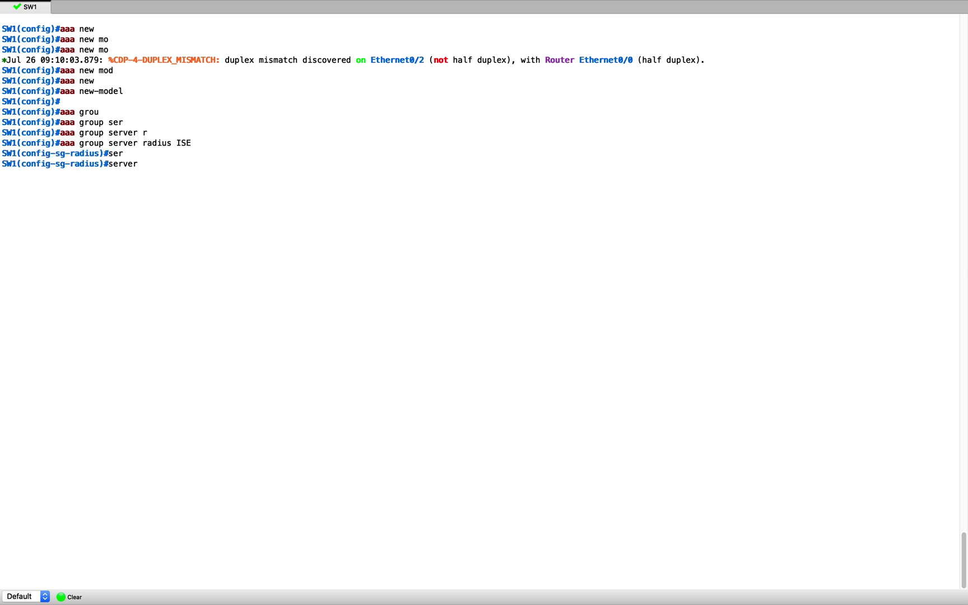
pyautogui.write('n')
pyautogui.press('Tab')
pyautogui.write('ISE')
pyautogui.press('Return')
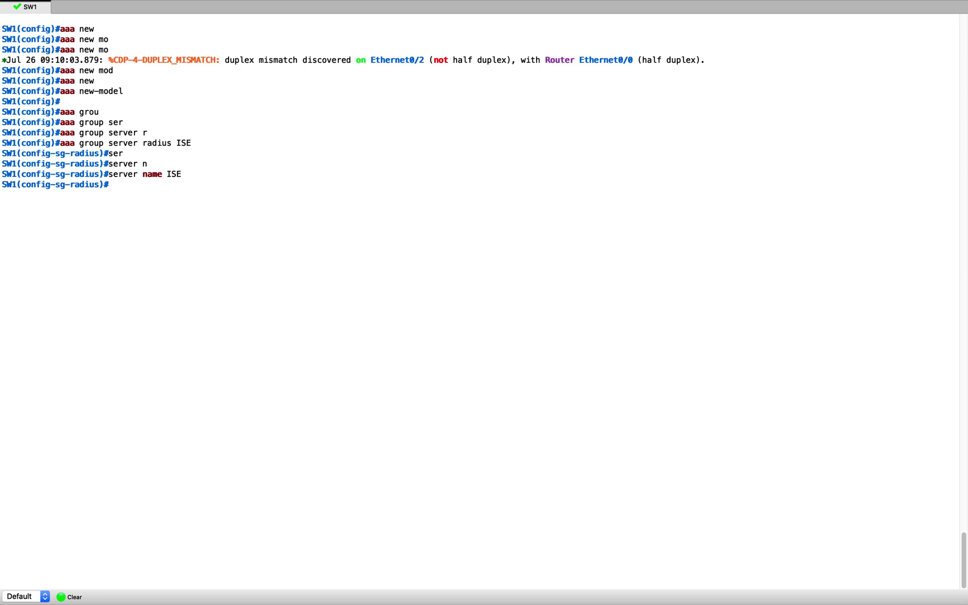
pyautogui.press('Return')
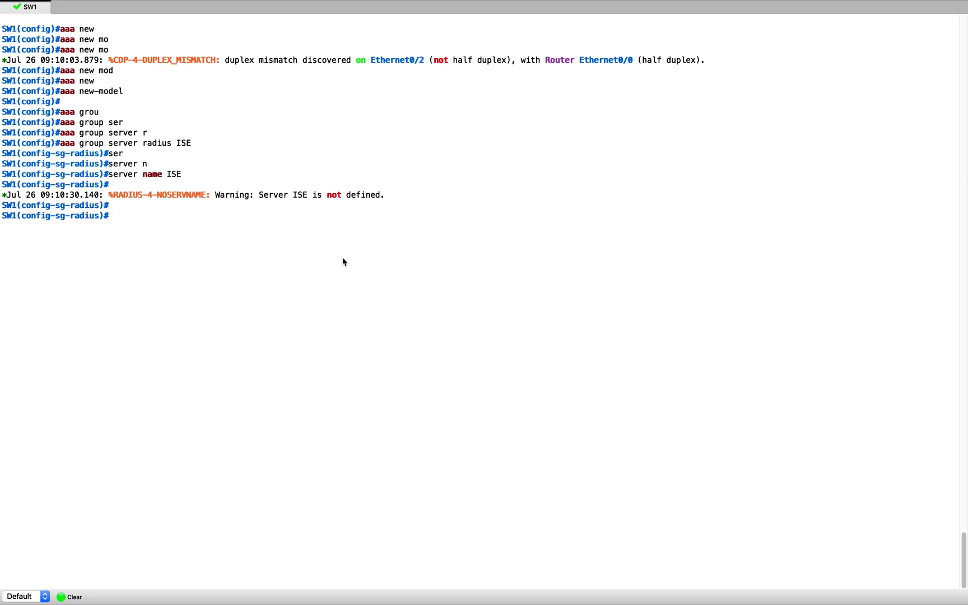
# Set 'ip radius source-interface vlan 32' for the group
pyautogui.write('ip radi')
pyautogui.press('Tab')
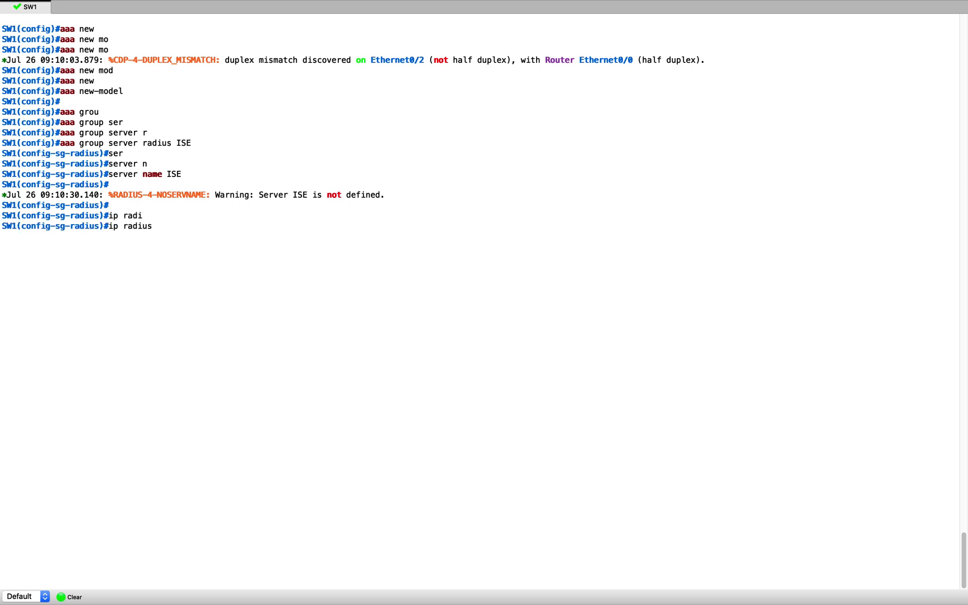
pyautogui.write('sou')
pyautogui.press('Tab')
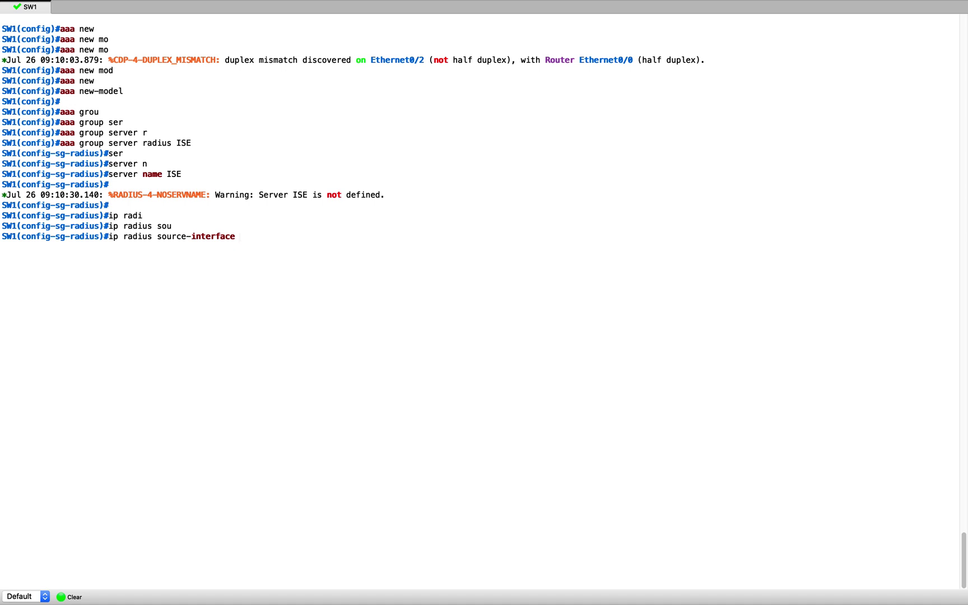
pyautogui.write('vlan 32')
pyautogui.press('Return')
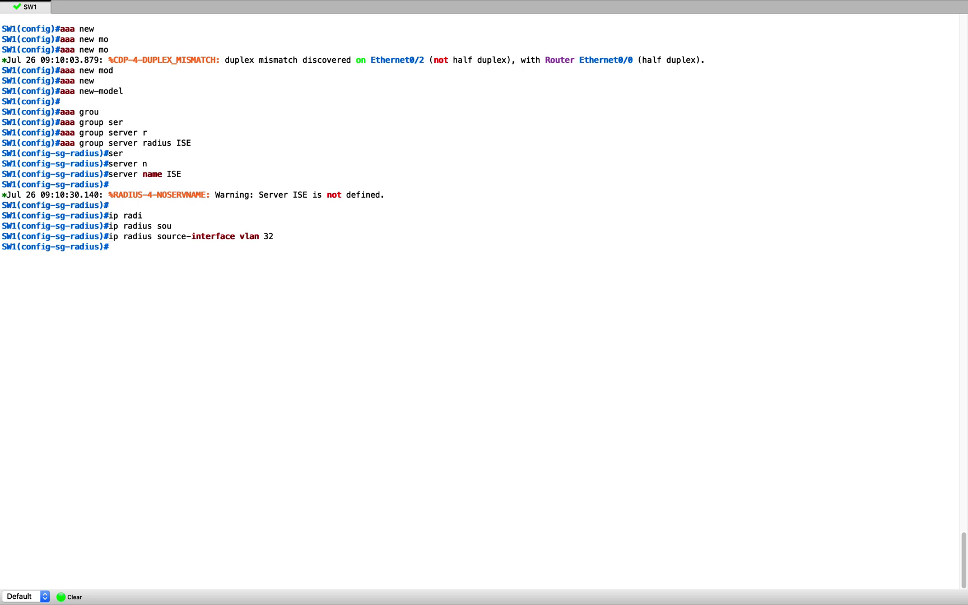
# Exit the server group to global configuration and begin an aaa authentication command
pyautogui.write('exo')
pyautogui.press('BackSpace')
pyautogui.write('iyt')
pyautogui.press('BackSpace')
pyautogui.press('BackSpace')
pyautogui.write('t')
pyautogui.press('Return')
pyautogui.write('aaa au')
pyautogui.press('Tab')
# Create the NOACS login authentication list using line none
pyautogui.write('th')
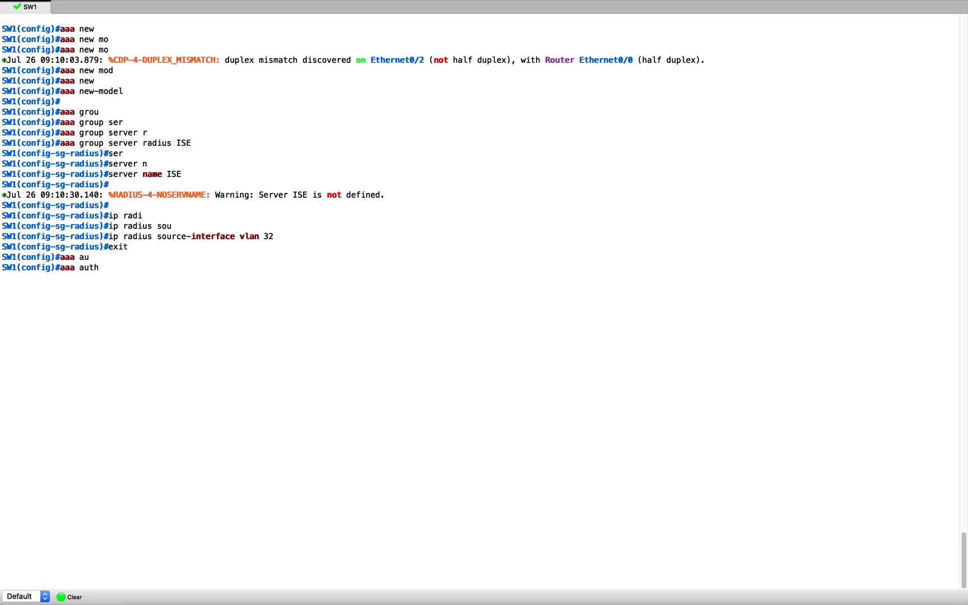
pyautogui.write('en')
pyautogui.press('Tab')
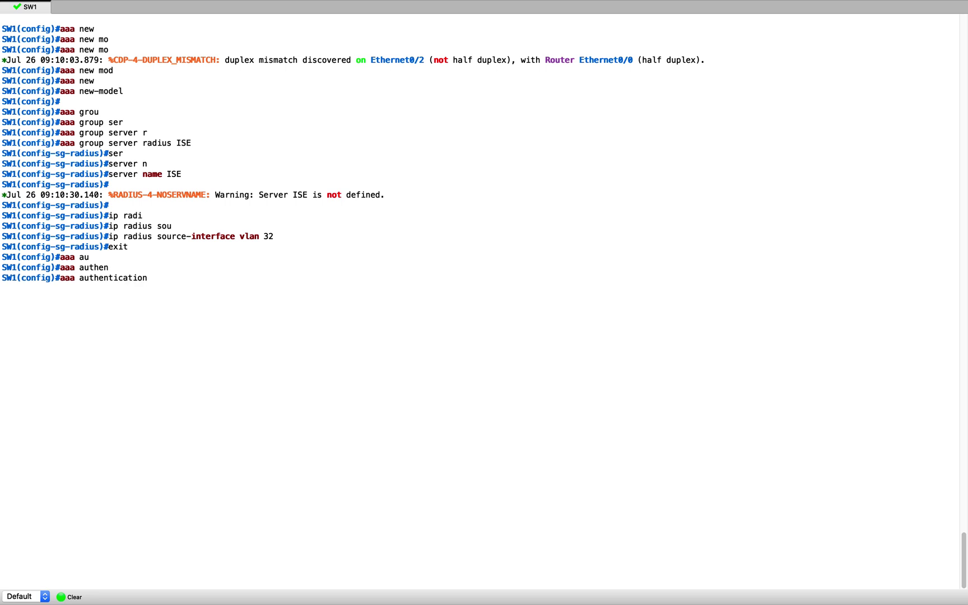
pyautogui.write('log')
pyautogui.press('Tab')
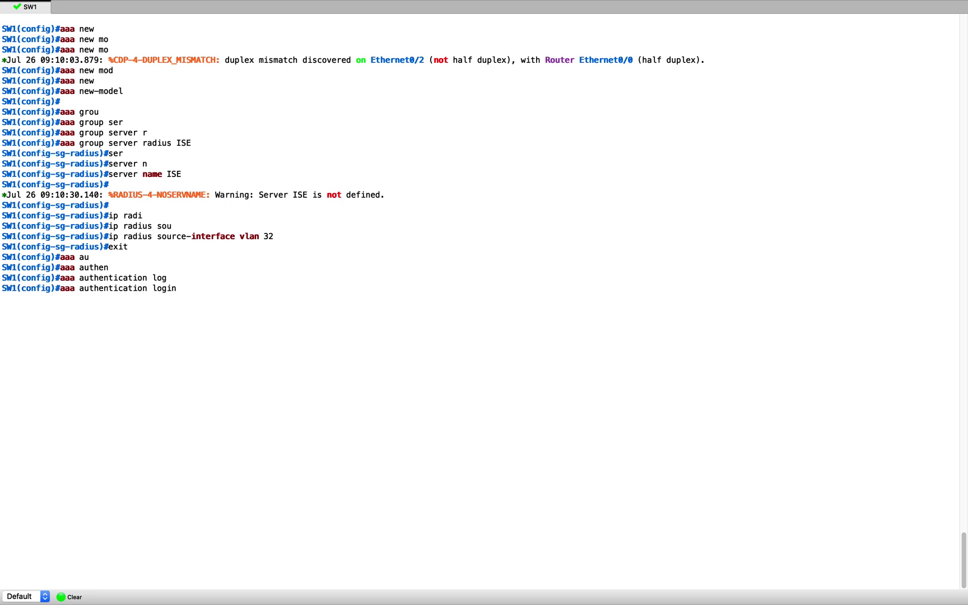
pyautogui.write('NOACS line')
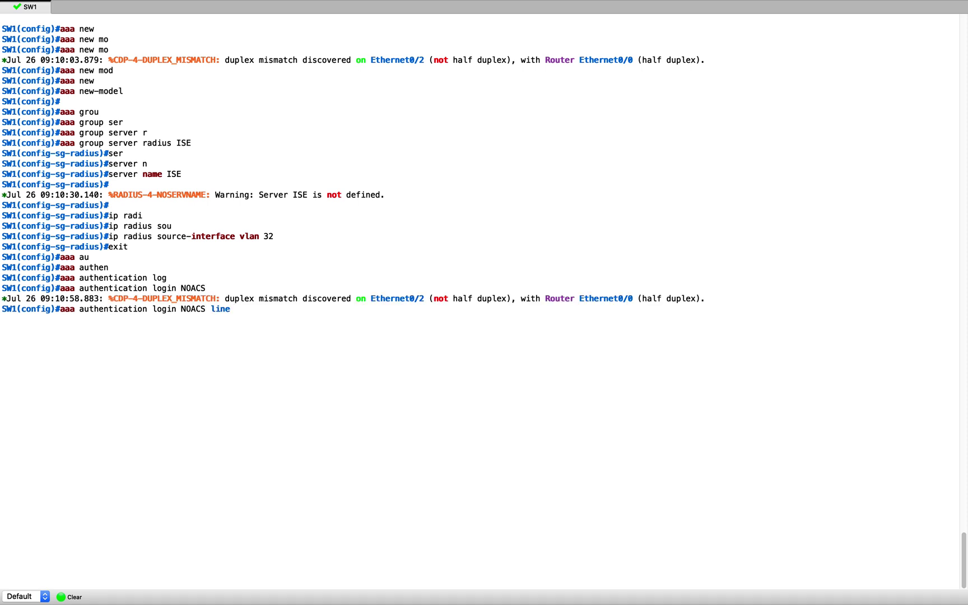
pyautogui.write(' none')
pyautogui.press('Return')
# Set default dot1x authentication to group ISE
pyautogui.write('aaa')
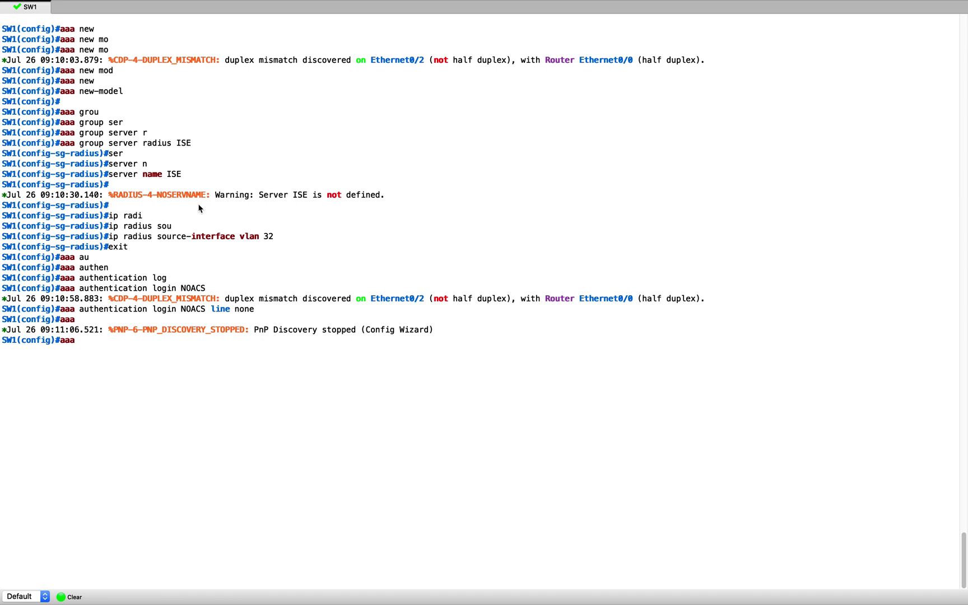
pyautogui.doubleClick(193, 309)
pyautogui.doubleClick(244, 309)
pyautogui.click(235, 370)
pyautogui.write('auth')
pyautogui.press('Tab')
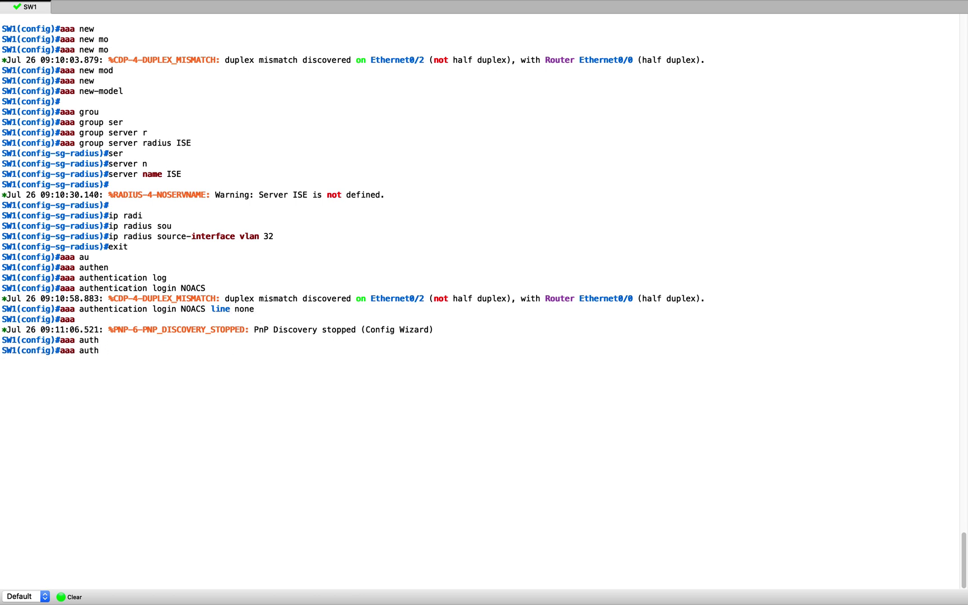
pyautogui.write('en')
pyautogui.press('Tab')
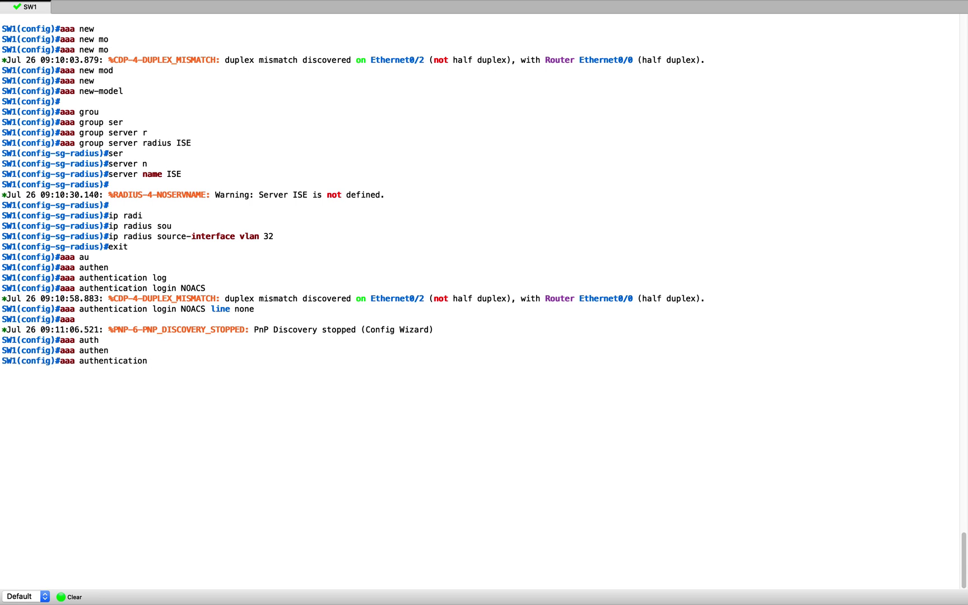
pyautogui.write('dot')
pyautogui.press('Tab')
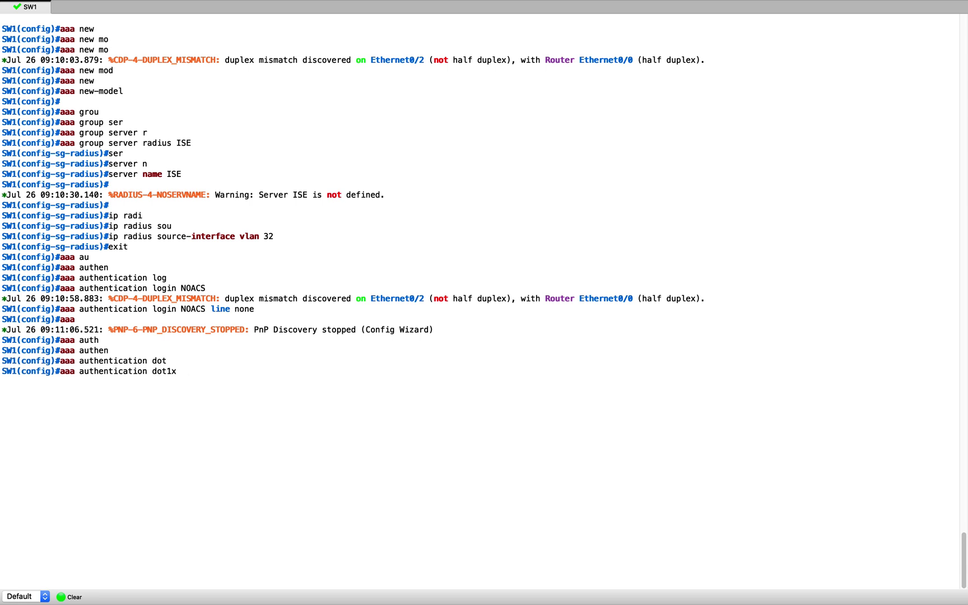
pyautogui.write('def')
pyautogui.press('Tab')
pyautogui.write('gr')
pyautogui.press('Tab')
pyautogui.write('ISE')
pyautogui.press('Return')
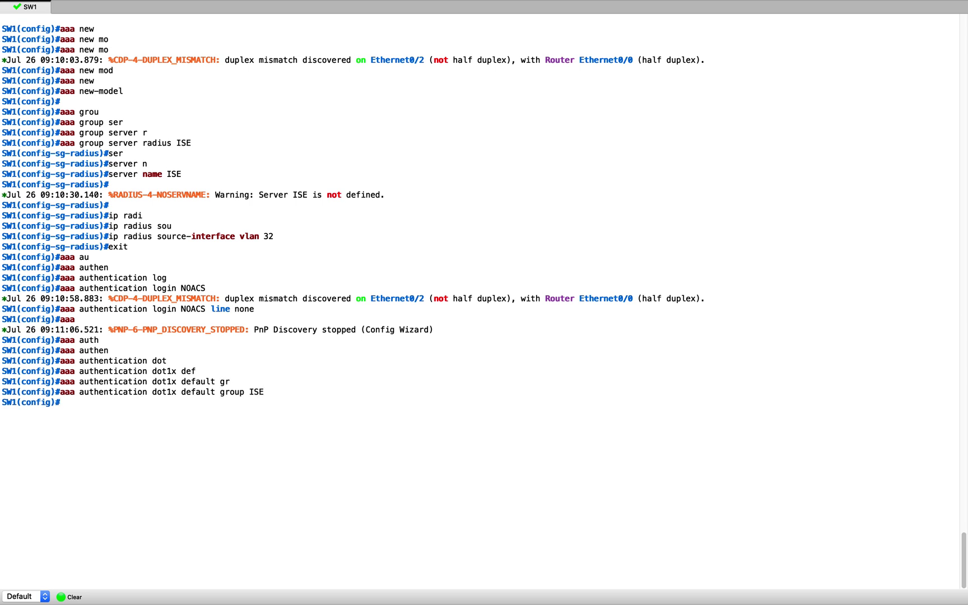
# Set default network authorization to group ISE
pyautogui.write('aaa autho')
pyautogui.press('Tab')
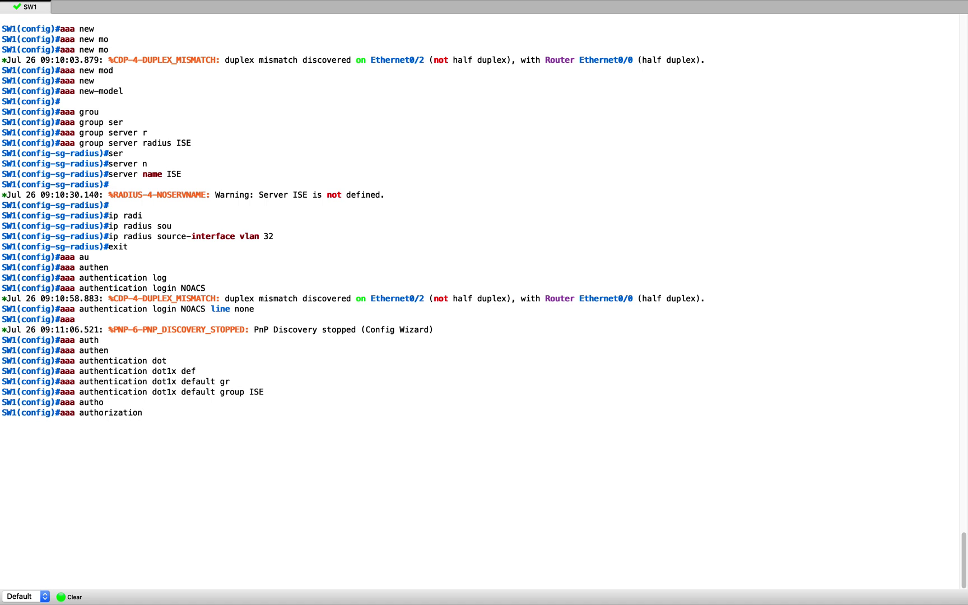
pyautogui.write('net')
pyautogui.press('Tab')
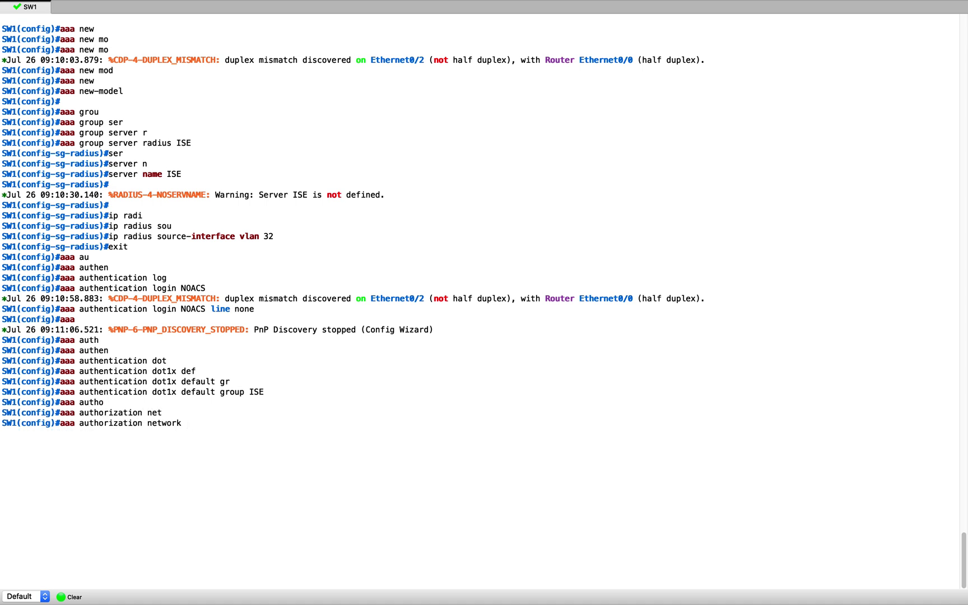
pyautogui.write('def')
pyautogui.press('Tab')
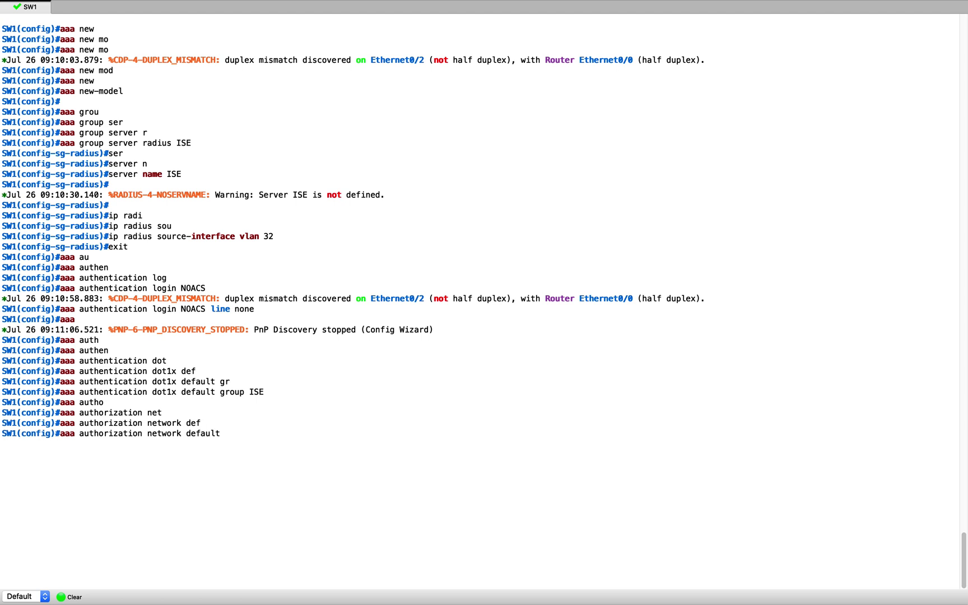
pyautogui.write('gr')
pyautogui.press('Tab')
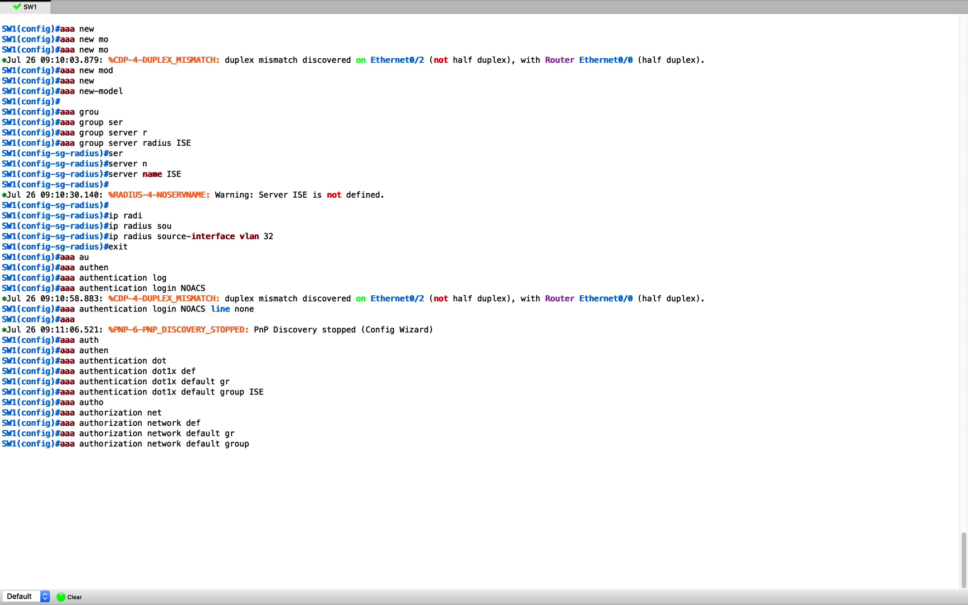
pyautogui.write('ISE')
pyautogui.press('Return')
# Add network authorization list cts_list using group ISE
pyautogui.write('aaa aut')
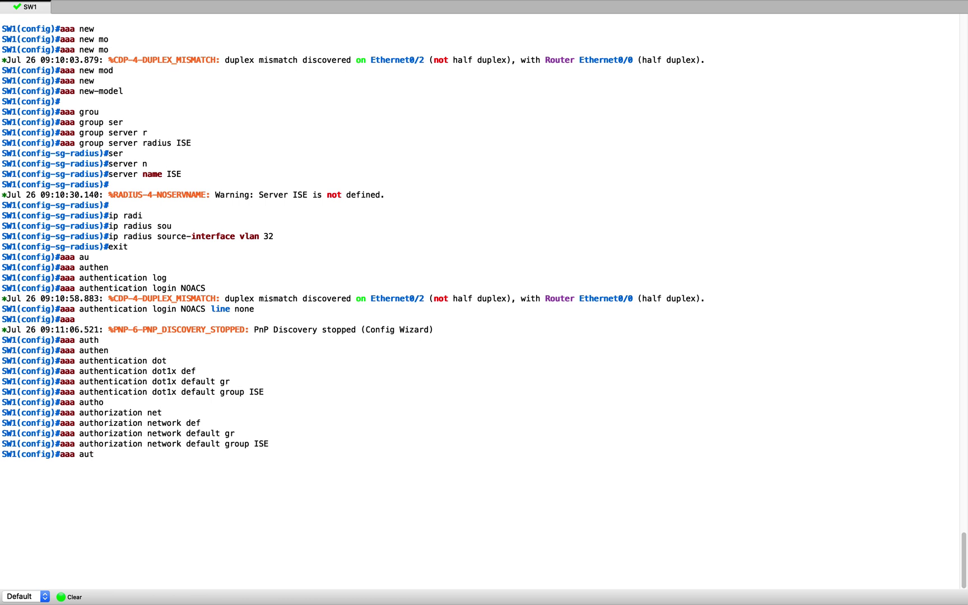
pyautogui.write('h')
pyautogui.press('Tab')
pyautogui.write('or')
pyautogui.press('Tab')
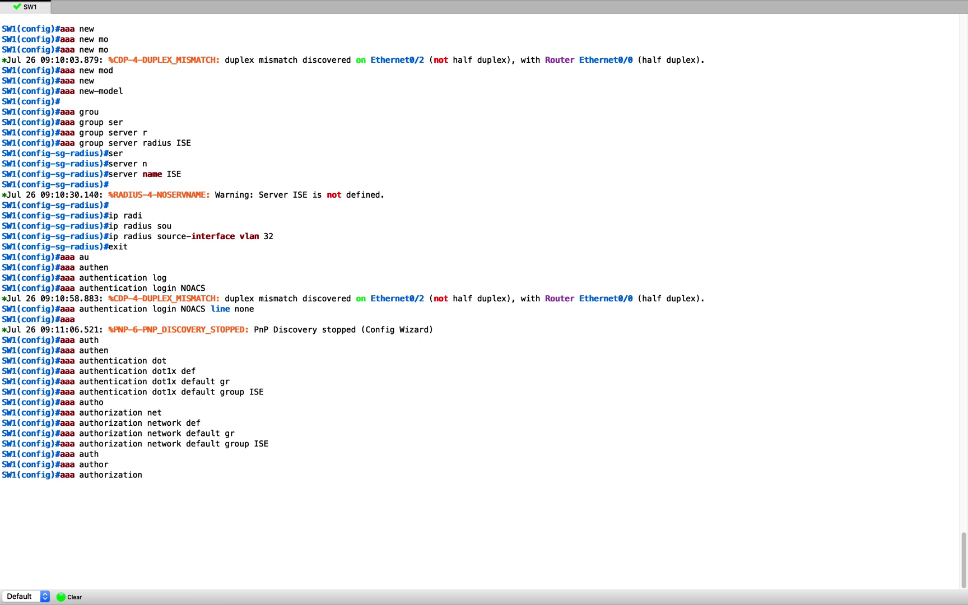
pyautogui.write('cts')
pyautogui.write(' list grou')
pyautogui.press('Tab')
pyautogui.write('p')
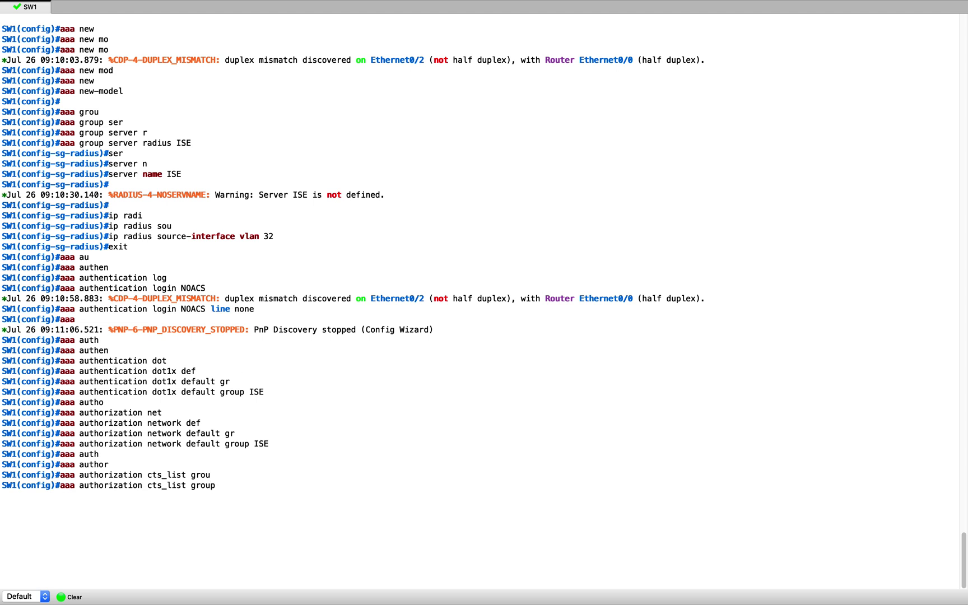
pyautogui.press('Tab')
pyautogui.press('BackSpace')
pyautogui.press('BackSpace')
pyautogui.press('BackSpace')
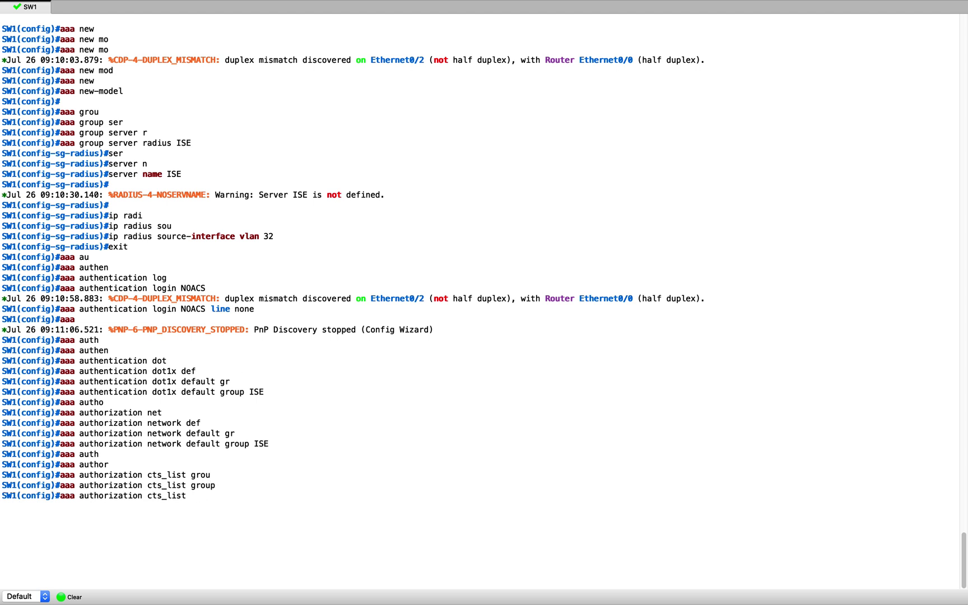
pyautogui.press('Left')
pyautogui.press('Left')
pyautogui.press('Left')
pyautogui.press('Left')
pyautogui.press('Left')
pyautogui.press('Left')
pyautogui.press('Left')
pyautogui.press('Left')
pyautogui.write('netwo')
pyautogui.press('Tab')
pyautogui.press('Left')
pyautogui.press('Left')
pyautogui.press('Left')
pyautogui.press('Left')
pyautogui.press('Left')
pyautogui.press('Left')
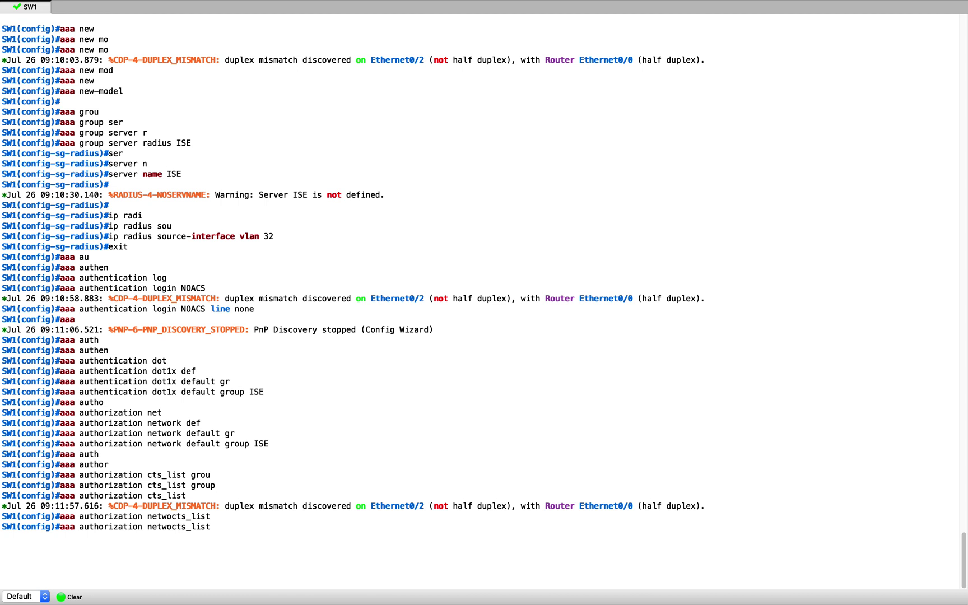
pyautogui.write('rk ')
pyautogui.write('gr')
pyautogui.press('Tab')
pyautogui.write('ISE')
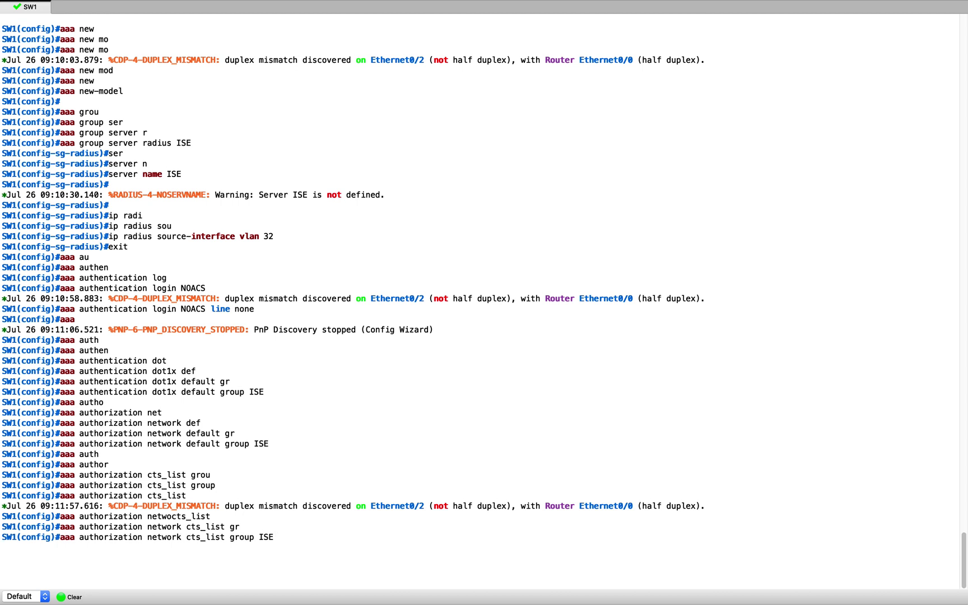
pyautogui.press('Return')
pyautogui.press('Return')
# Enable default dot1x start-stop accounting to group ISE
pyautogui.write('aaa acc')
pyautogui.press('Tab')
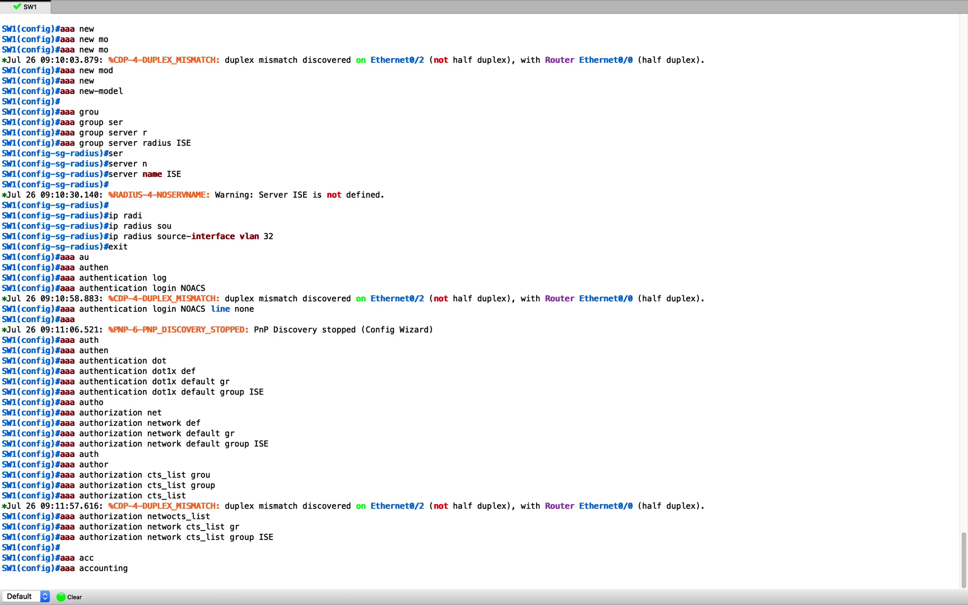
pyautogui.write('do')
pyautogui.press('Tab')
pyautogui.write('d')
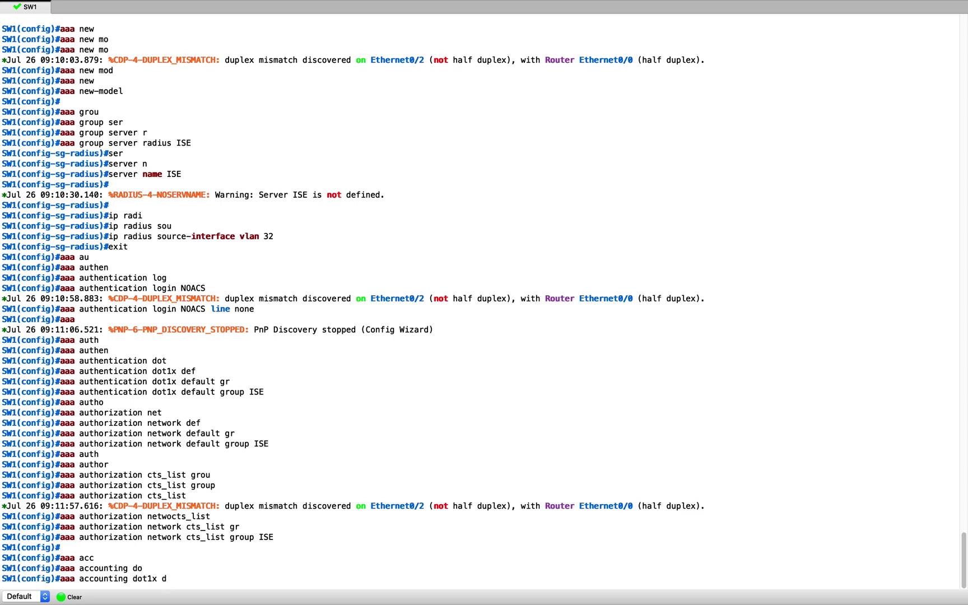
pyautogui.write('e')
pyautogui.press('Tab')
pyautogui.write('st')
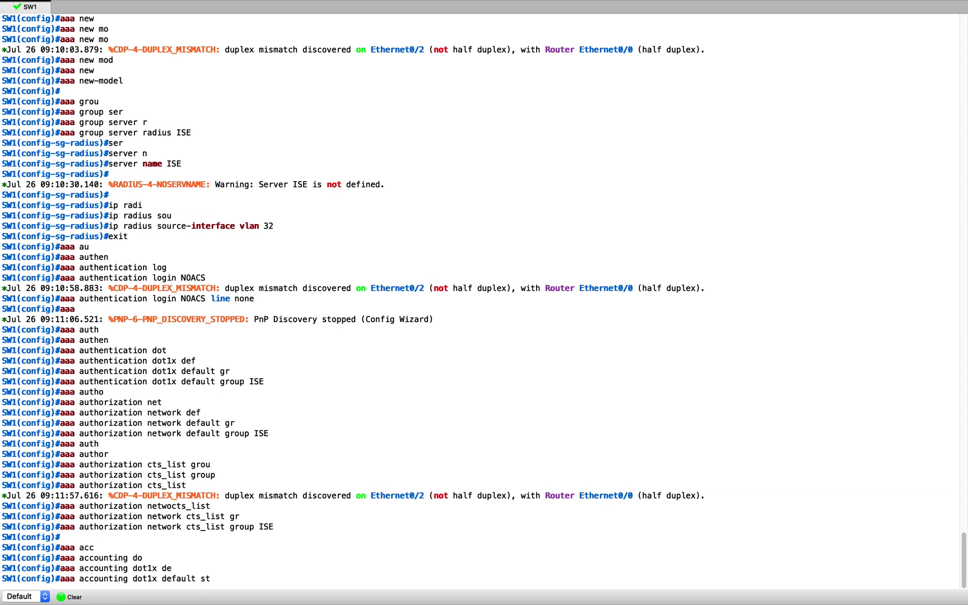
pyautogui.press('Tab')
pyautogui.write('gr')
pyautogui.press('Tab')
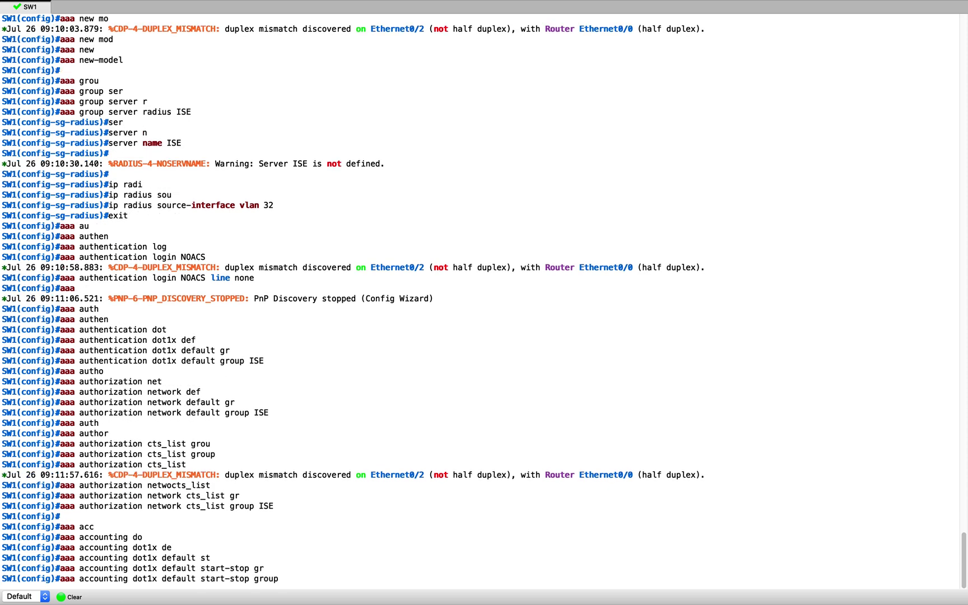
pyautogui.write('ISE')
pyautogui.press('Return')
pyautogui.press('Return')
pyautogui.press('Return')
pyautogui.press('Return')
pyautogui.press('Return')
pyautogui.press('Return')
pyautogui.press('Return')
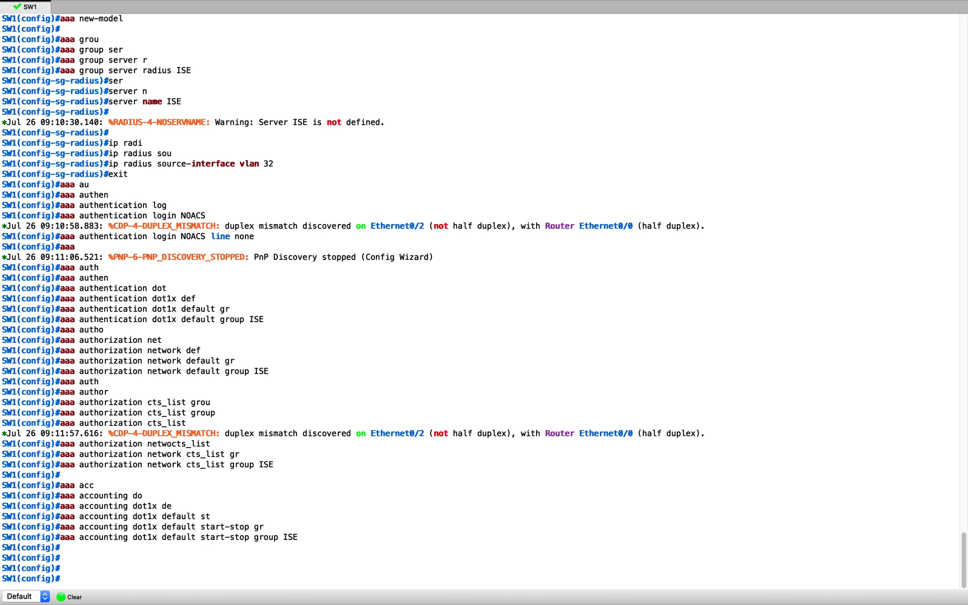
# Enter 'aaa server radius dynamic-author' configuration mode
pyautogui.write('aaa')
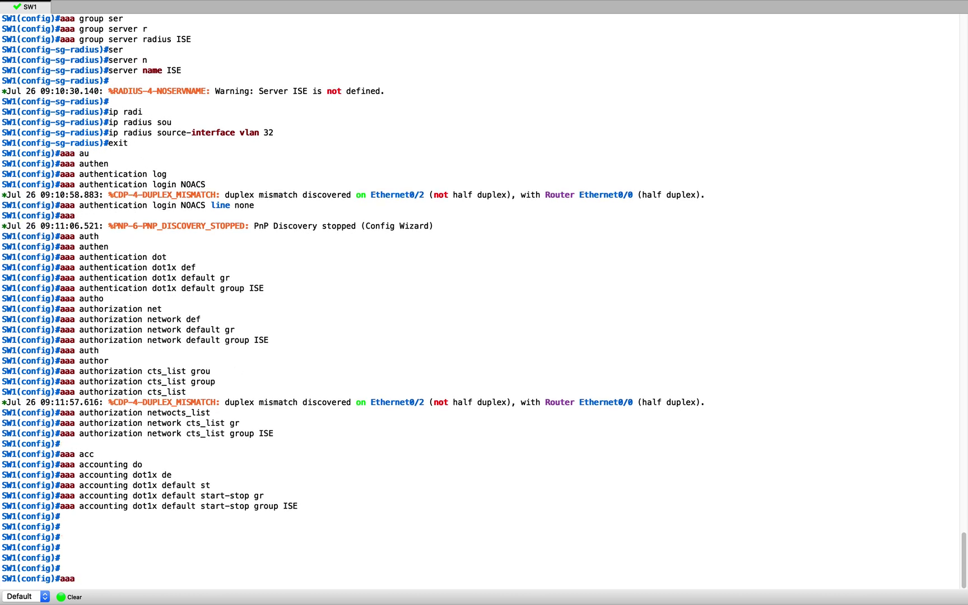
pyautogui.write(' se')
pyautogui.press('Tab')
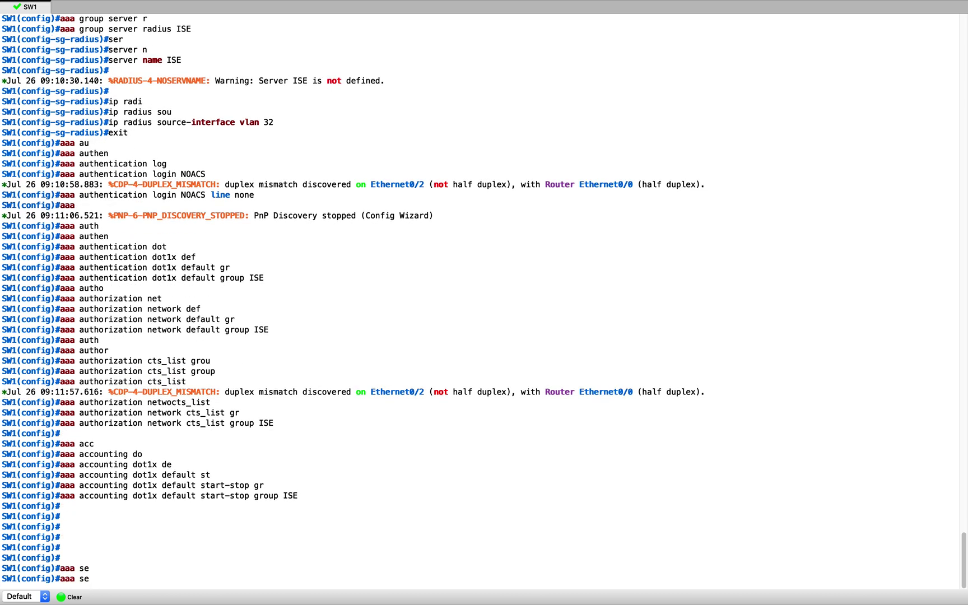
pyautogui.write('r')
pyautogui.press('Tab')
pyautogui.write('v')
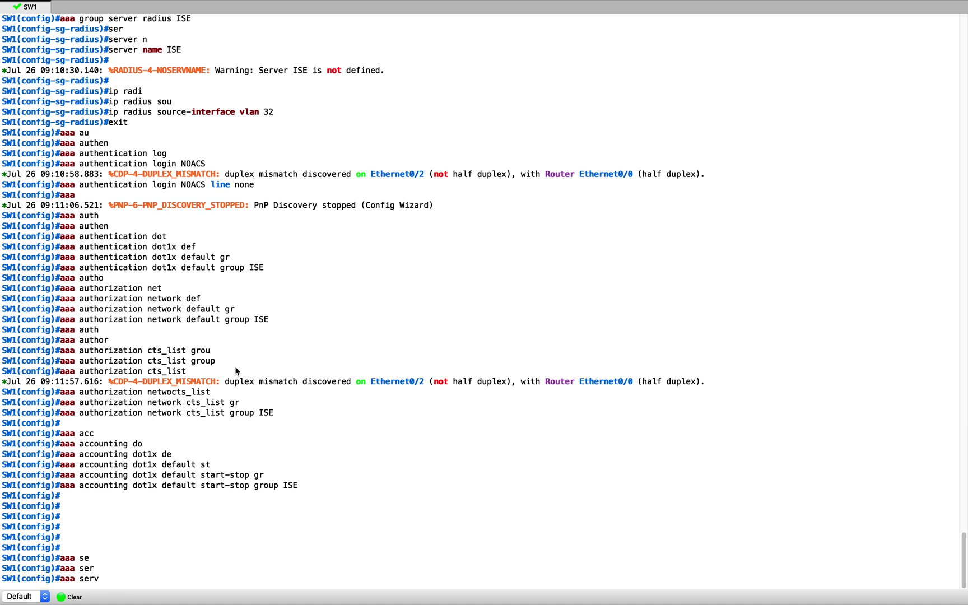
pyautogui.write('e')
pyautogui.press('Tab')
pyautogui.write('r r')
pyautogui.press('Tab')
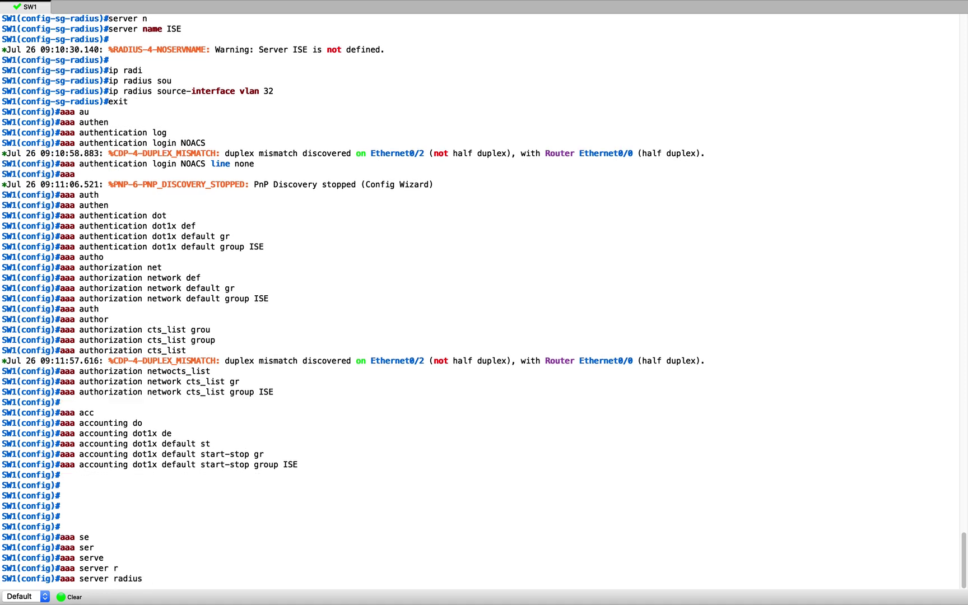
pyautogui.write('dy')
pyautogui.press('Tab')
pyautogui.press('Return')
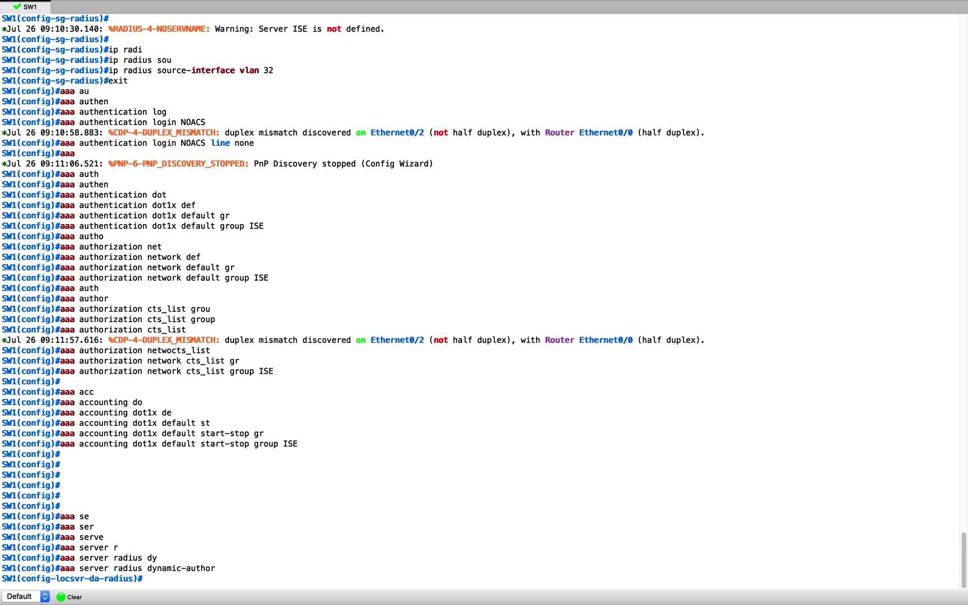
# Add client 172.16.32.102 with its server key, set the global server key, then exit
pyautogui.write('cli')
pyautogui.press('Tab')
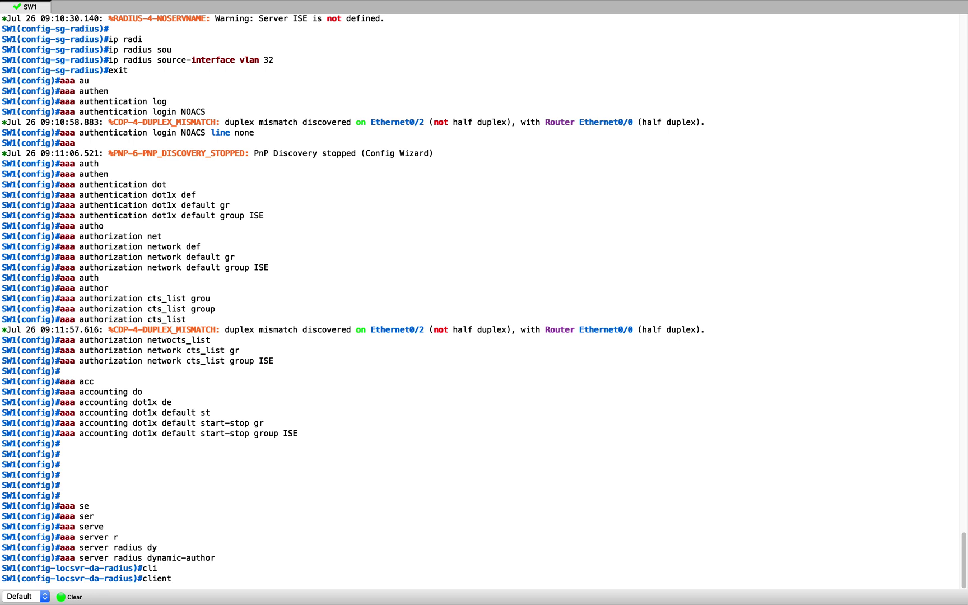
pyautogui.write('172.16.32.102')
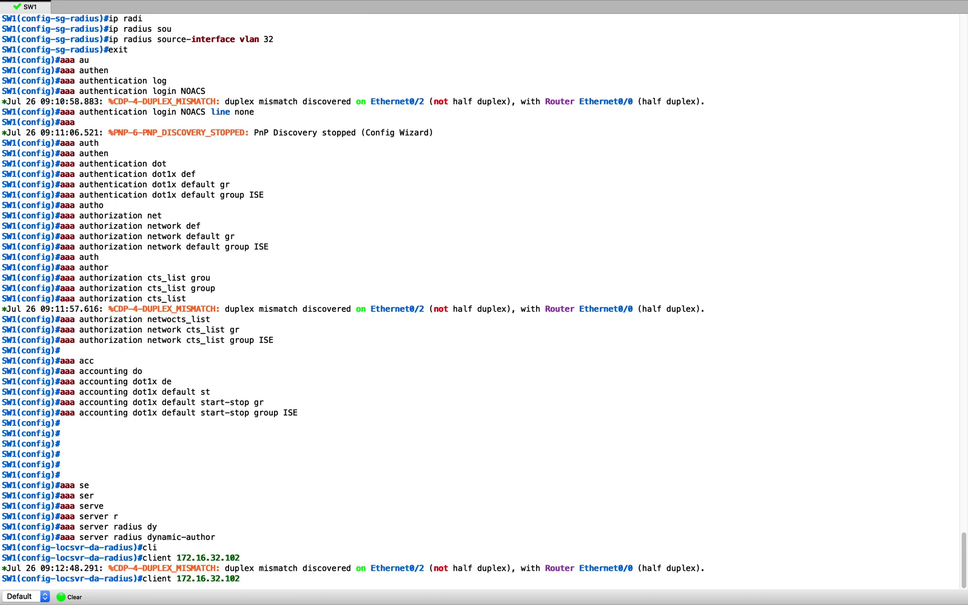
pyautogui.write(' ser')
pyautogui.press('Tab')
pyautogui.write('co')
pyautogui.press('Return')
pyautogui.press('Return')
pyautogui.press('Return')
pyautogui.write('ser')
pyautogui.press('Tab')
pyautogui.write('cisco')
pyautogui.press('Return')
pyautogui.press('Return')
pyautogui.press('Return')
pyautogui.press('Return')
pyautogui.press('Return')
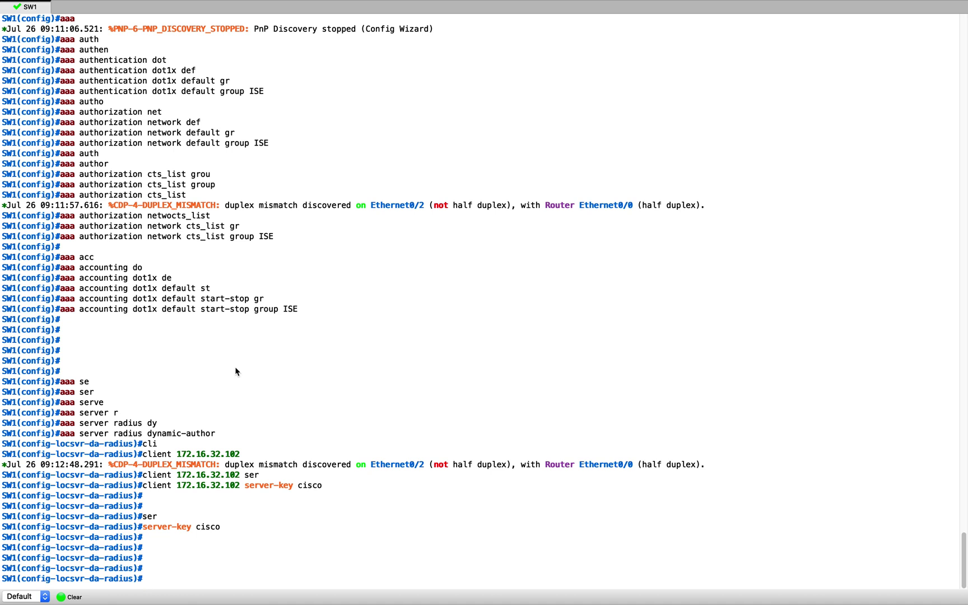
pyautogui.write('exit')
pyautogui.press('Return')
pyautogui.write('aaa')
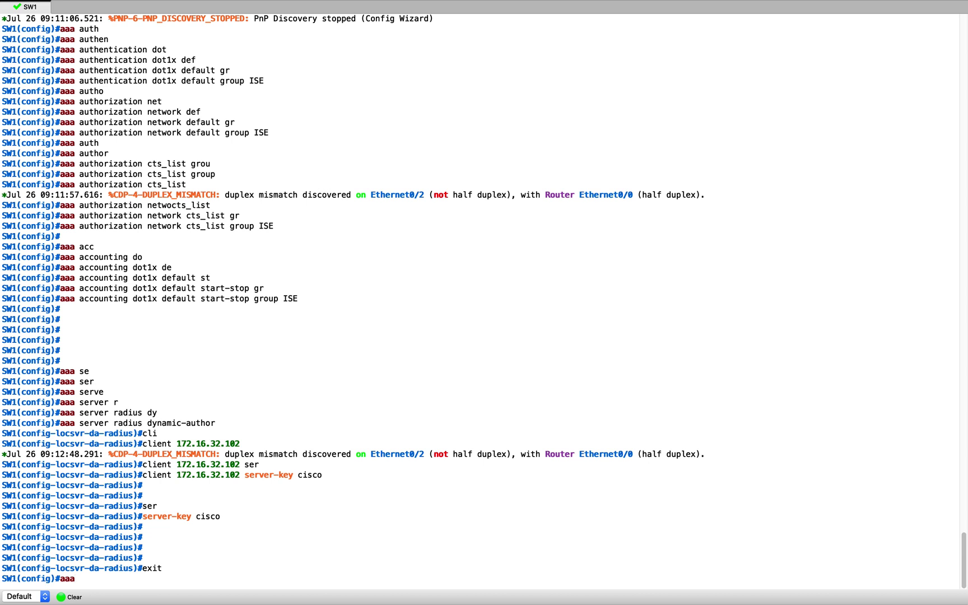
pyautogui.write(' ses')
# Enter 'aaa session-id common' at the global configuration prompt
pyautogui.press('Tab')
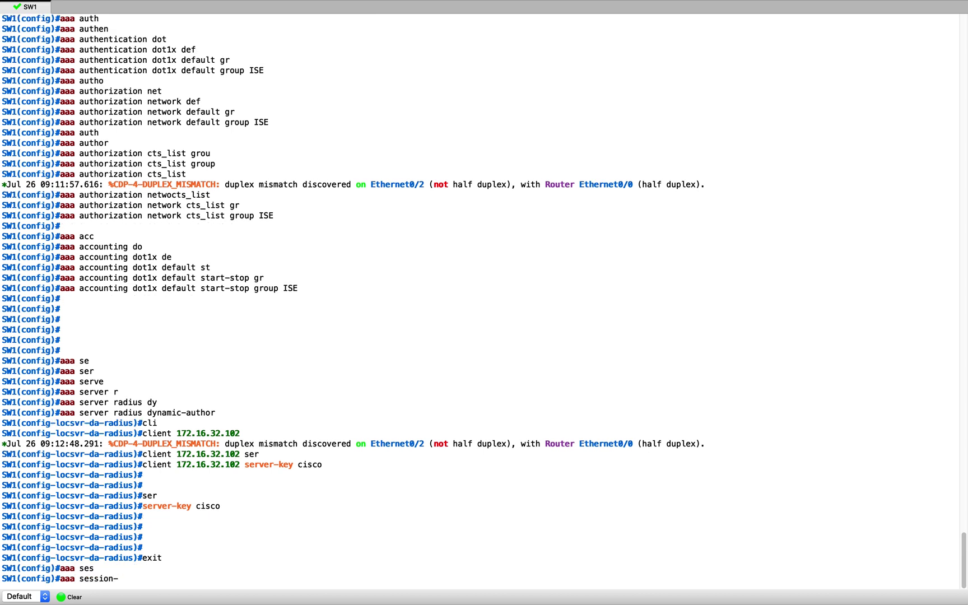
pyautogui.write('i')
pyautogui.press('Tab')
pyautogui.write('co')
pyautogui.press('Tab')
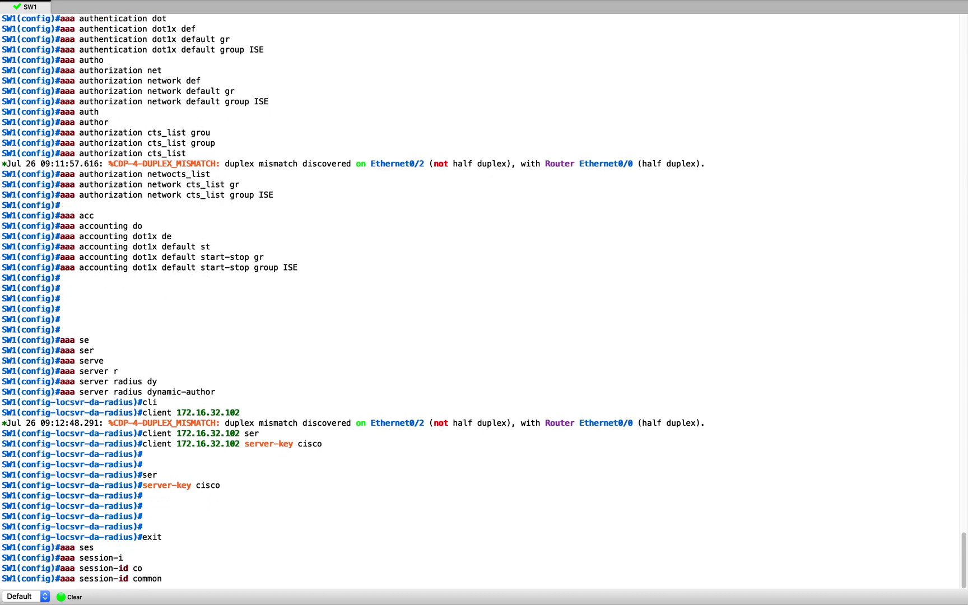
pyautogui.press('Return')
pyautogui.press('Return')
pyautogui.press('Return')
pyautogui.press('Return')
pyautogui.press('Return')
pyautogui.press('Return')
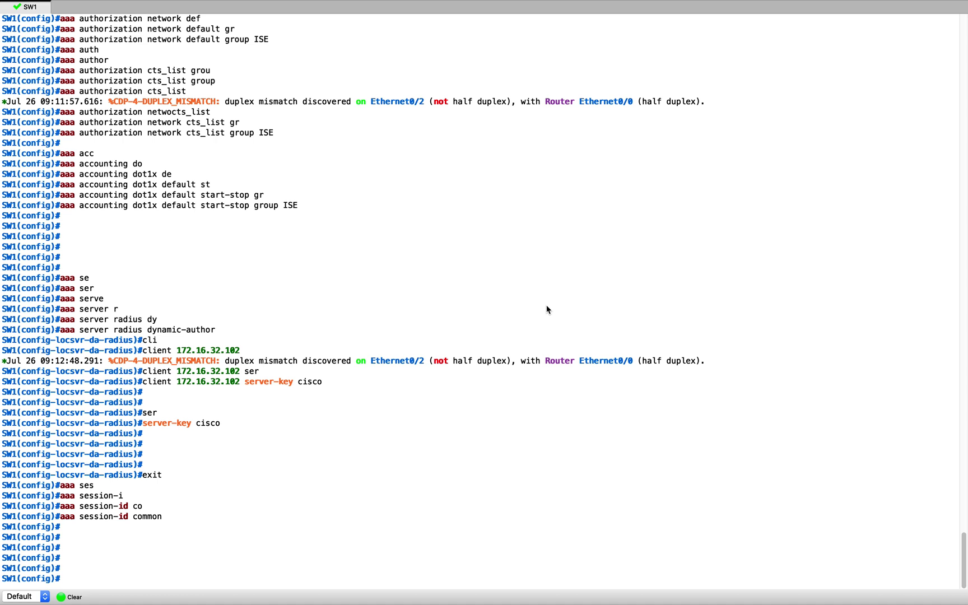
# Create DHCP pool DATA
pyautogui.write('ip dhc')
pyautogui.press('Tab')
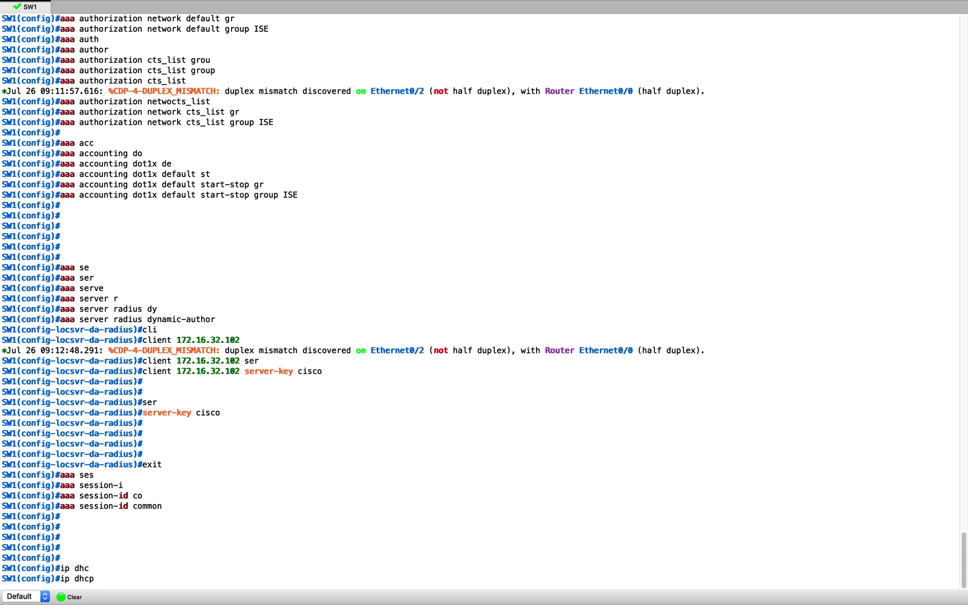
pyautogui.write('poo')
pyautogui.press('Tab')
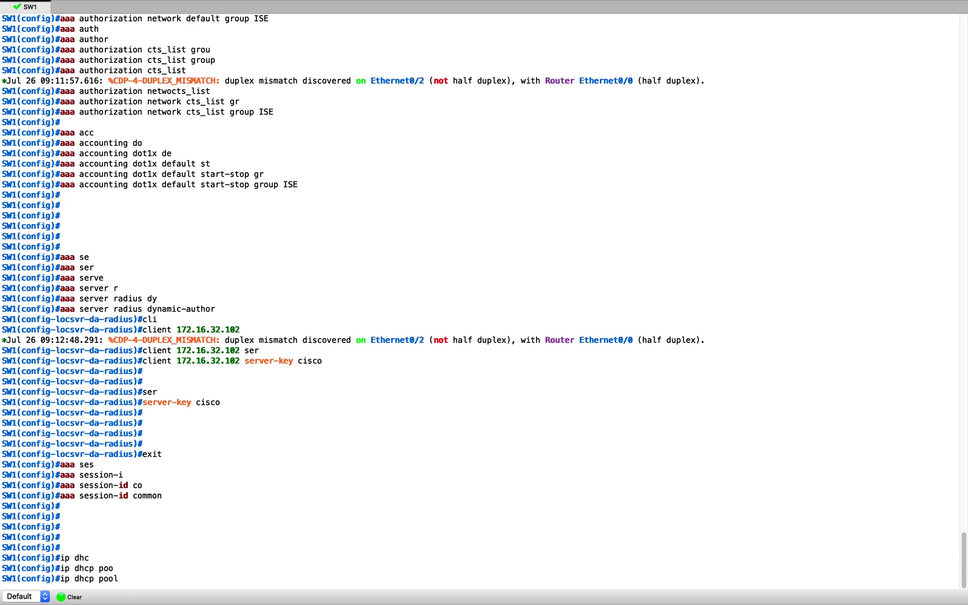
pyautogui.write('DATA')
pyautogui.press('Return')
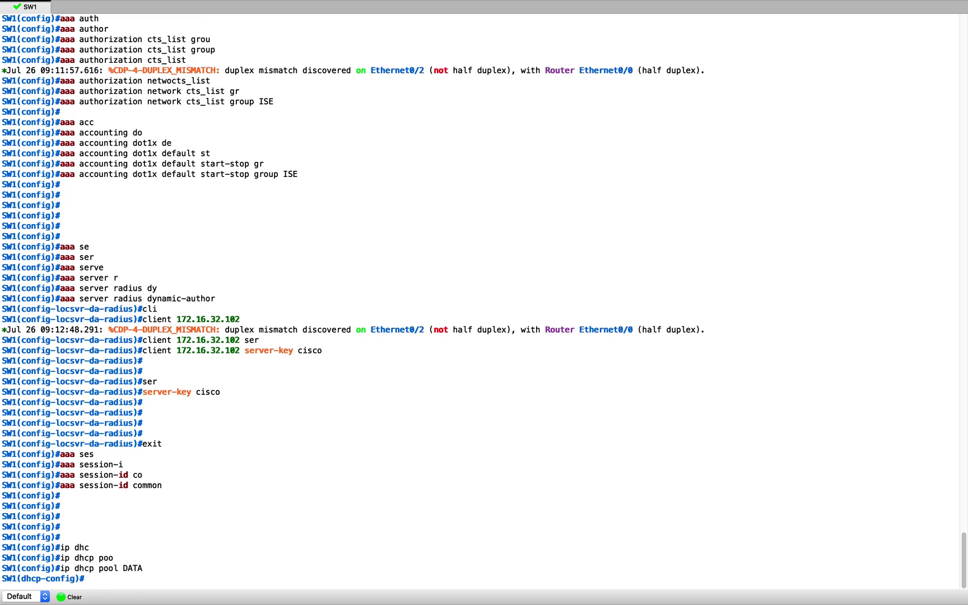
# Give the pool network 172.16.32.0 255.255.255.0 and default-router 172.16.32.1
pyautogui.write('net')
pyautogui.press('Tab')
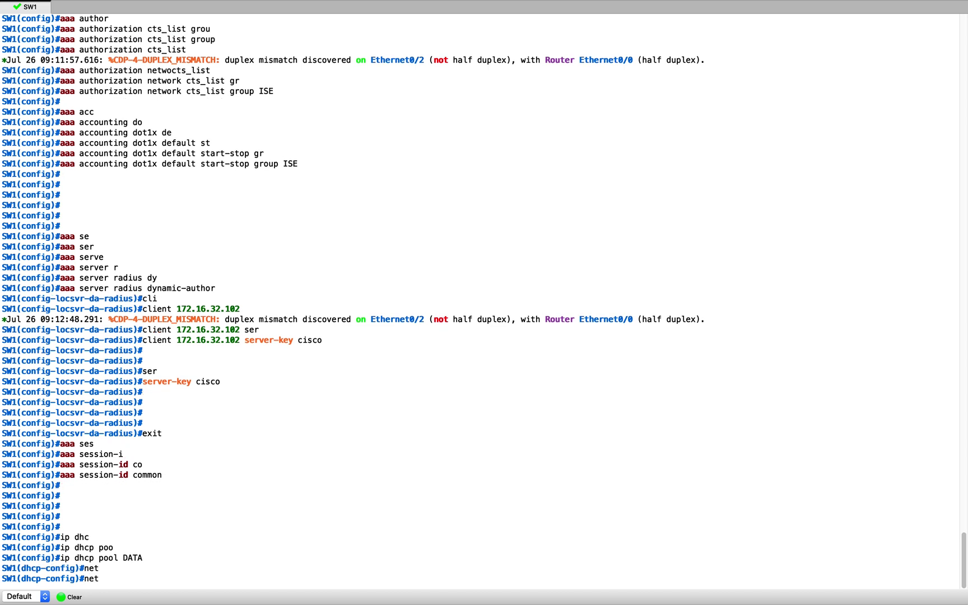
pyautogui.write('w')
pyautogui.press('Tab')
pyautogui.write('172')
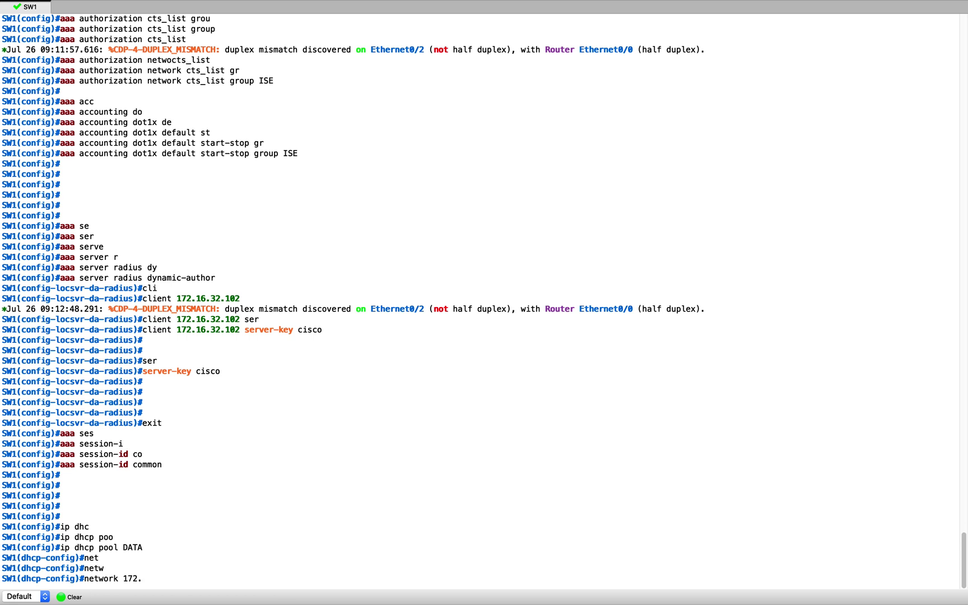
pyautogui.write('.16.')
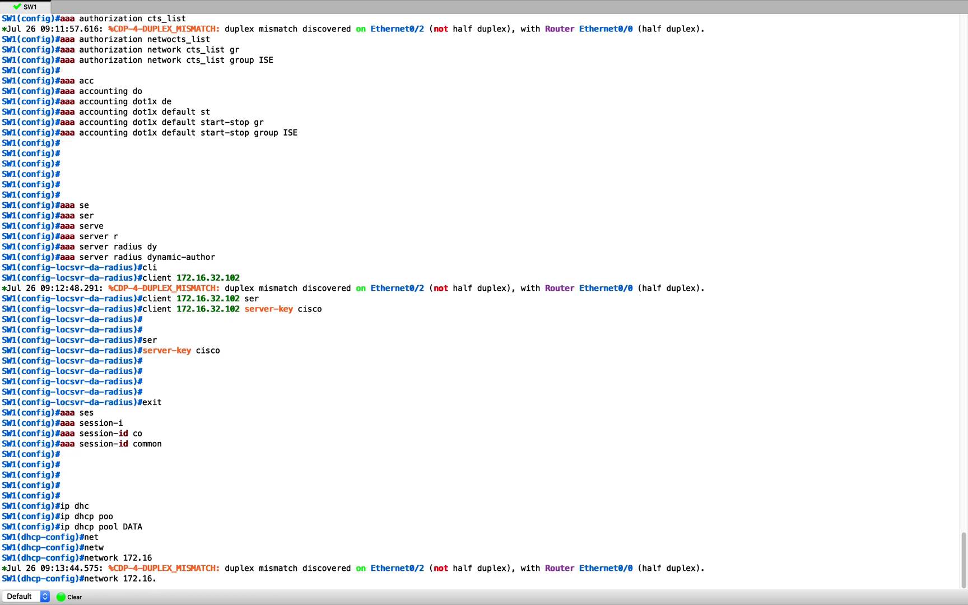
pyautogui.write('32.0 255.255.255.0')
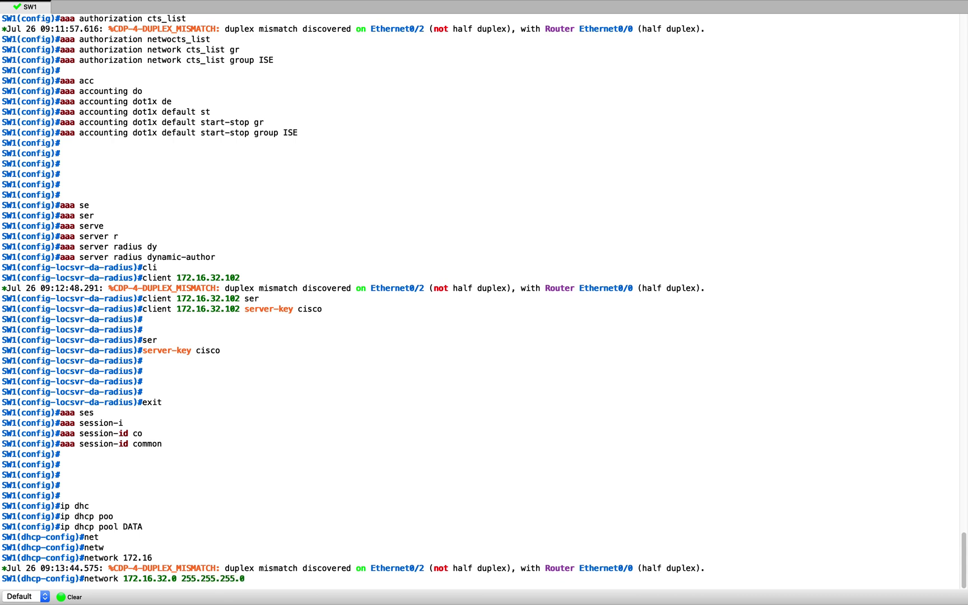
pyautogui.press('Return')
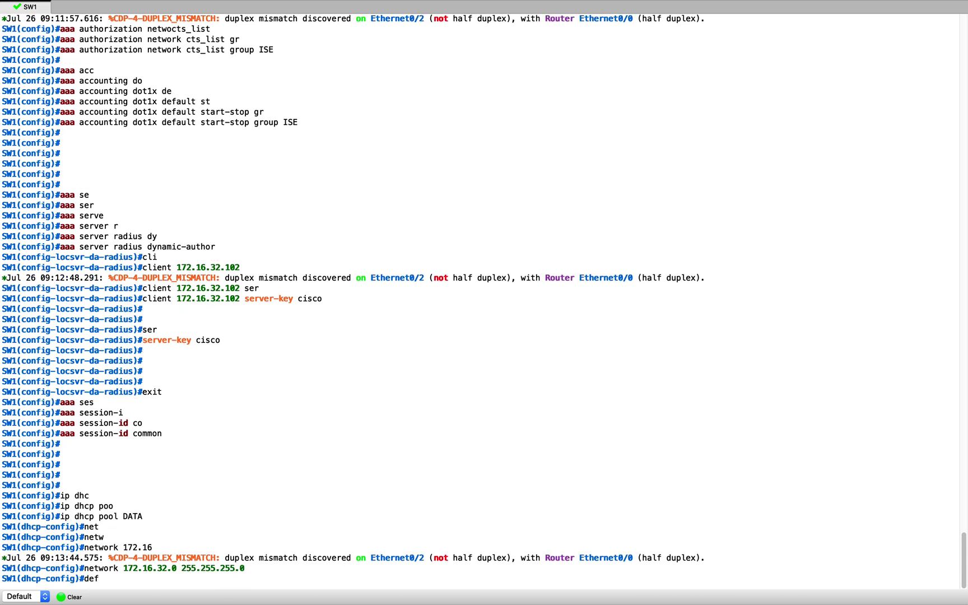
pyautogui.write('def')
pyautogui.press('Tab')
pyautogui.write('172.16.32.1')
pyautogui.press('Return')
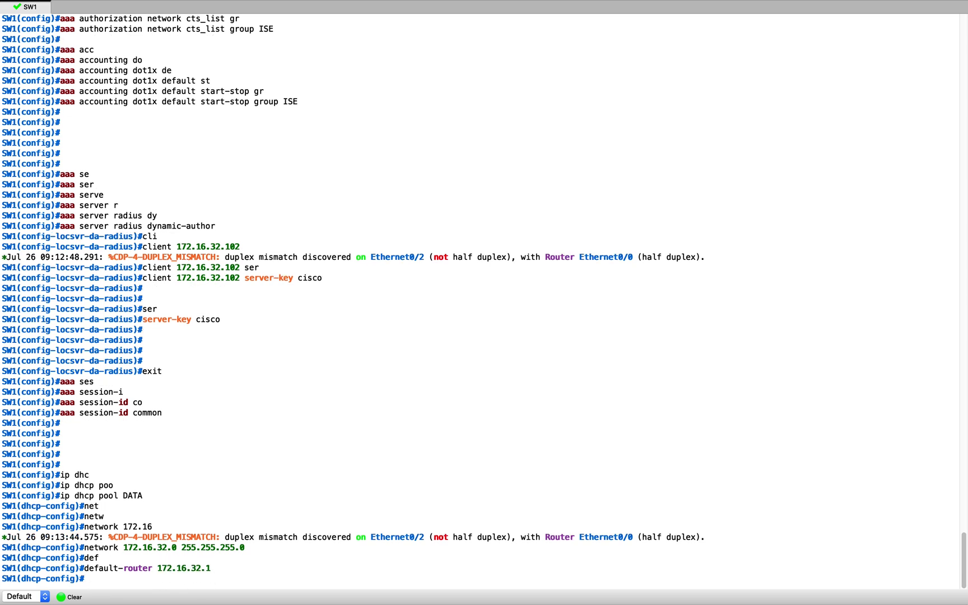
# Paste excluded-address commands for 172.16.32.1, .102, .40 and .10
pyautogui.press('Return')
pyautogui.press('Return')
pyautogui.press('Return')
pyautogui.press('Return')
pyautogui.press('Return')
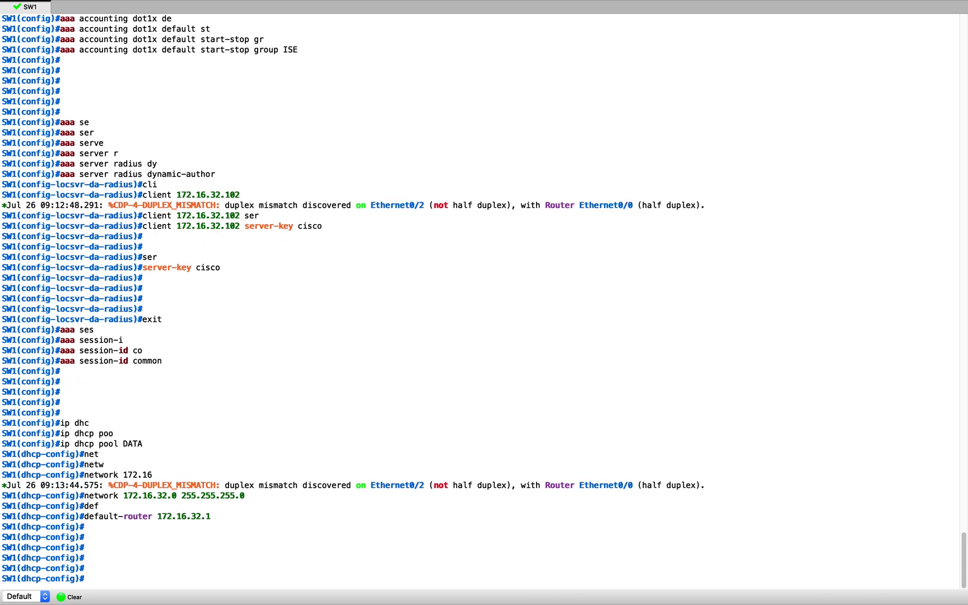
pyautogui.press('super+Tab')
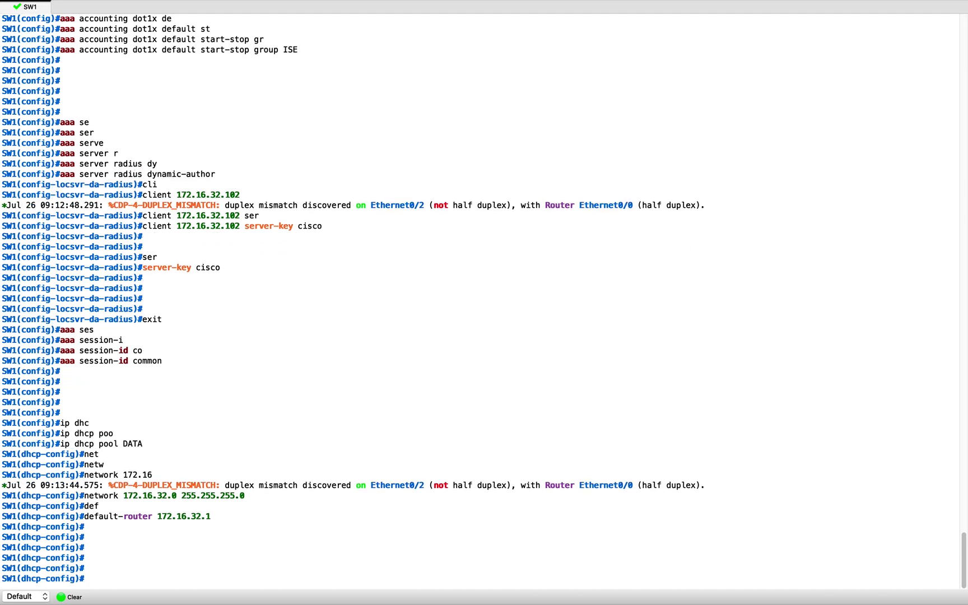
pyautogui.click(463, 298)
pyautogui.press('super+v')
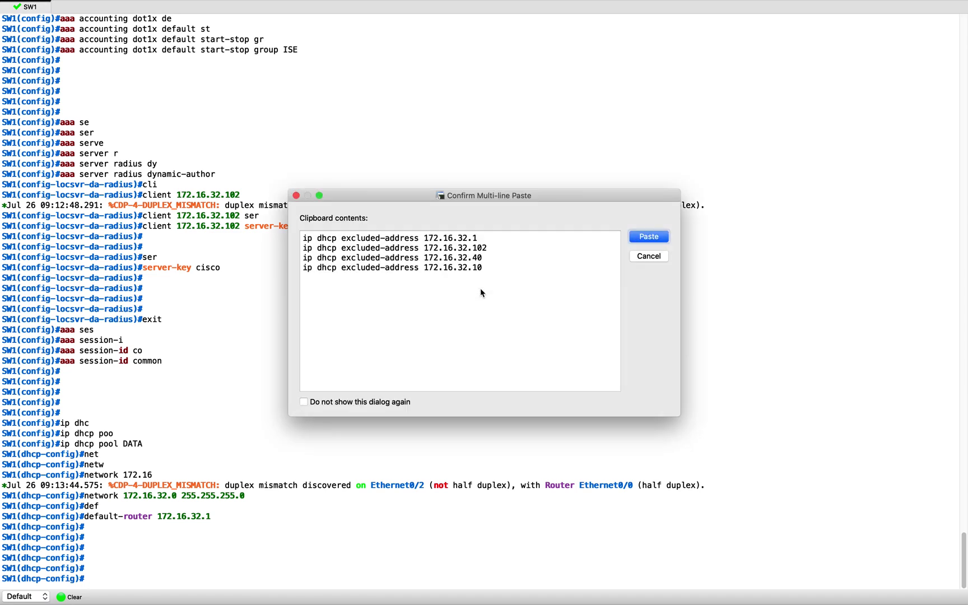
pyautogui.press('Return')
pyautogui.press('Return')
pyautogui.press('Return')
pyautogui.press('Return')
pyautogui.press('Return')
pyautogui.press('Return')
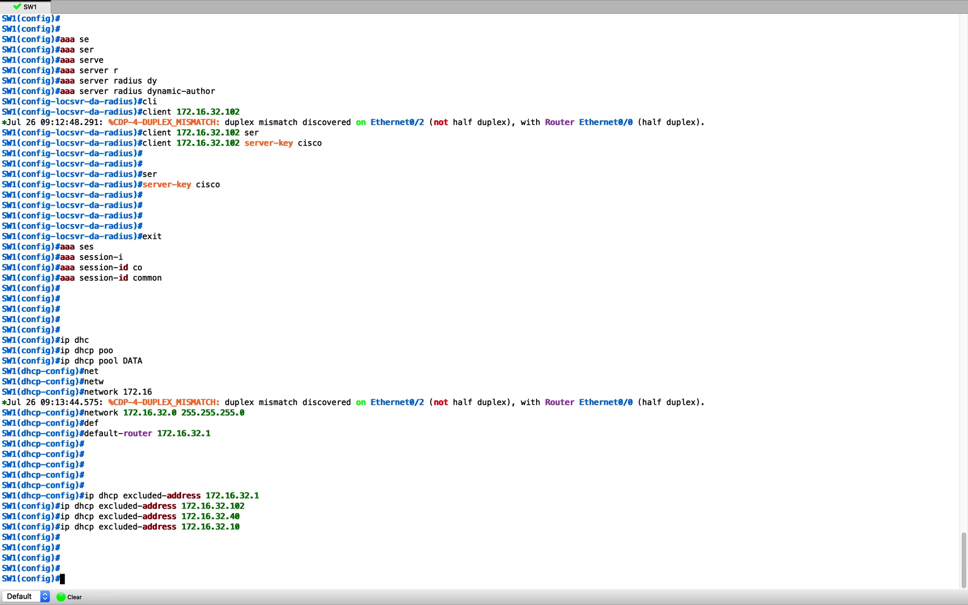
pyautogui.press('super+Tab')
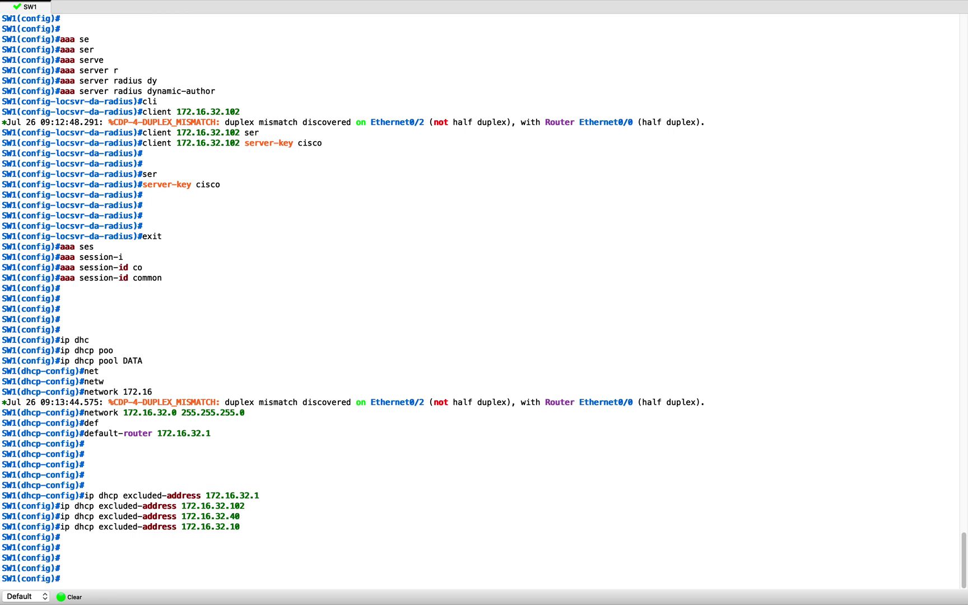
pyautogui.click(773, 238)
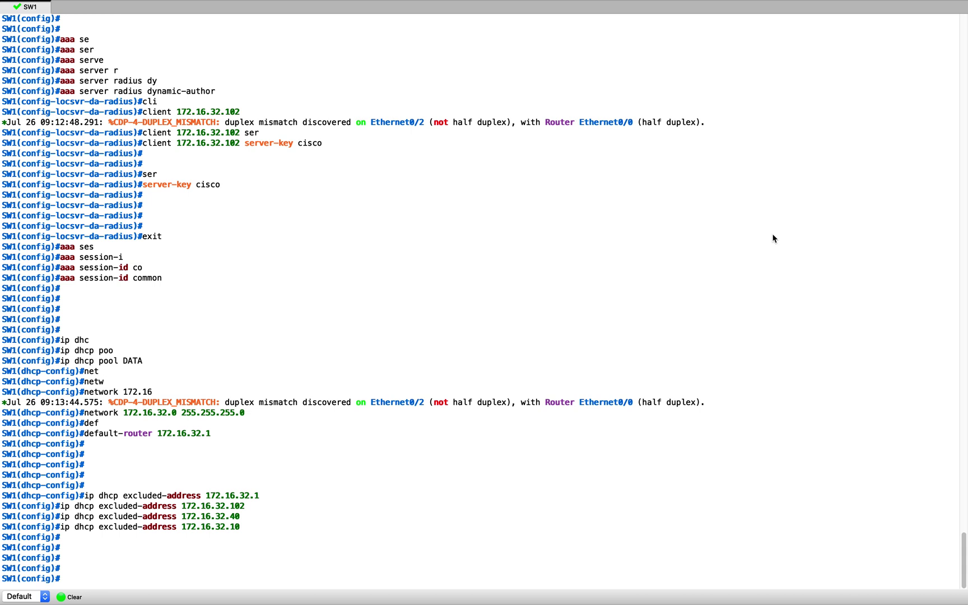
# Enter 'cts authorization list cts_list' in global configuration
pyautogui.write('cts autho')
pyautogui.press('Tab')
pyautogui.write('li')
pyautogui.press('Tab')
pyautogui.write('cts_list')
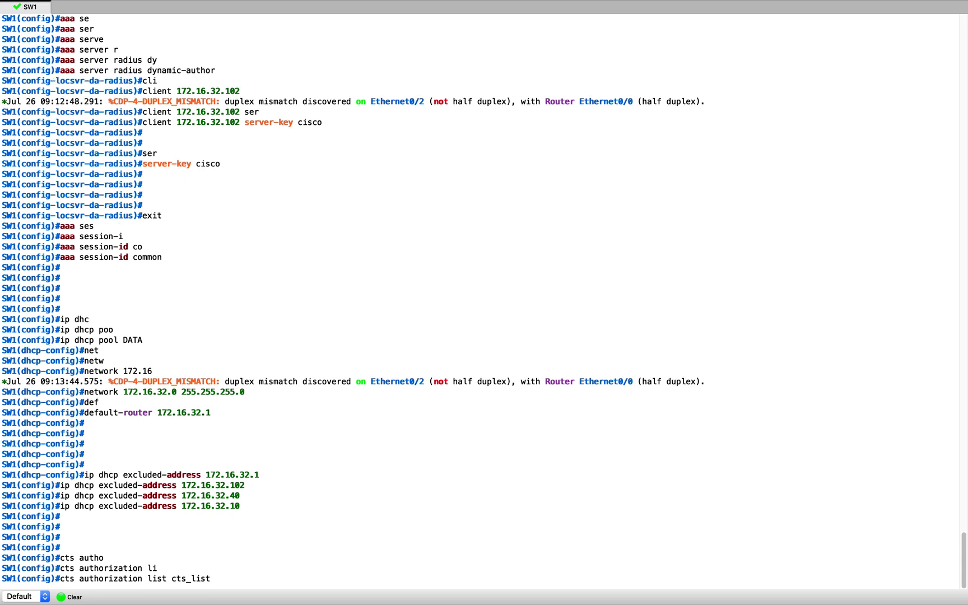
pyautogui.press('Return')
pyautogui.press('Return')
pyautogui.press('Return')
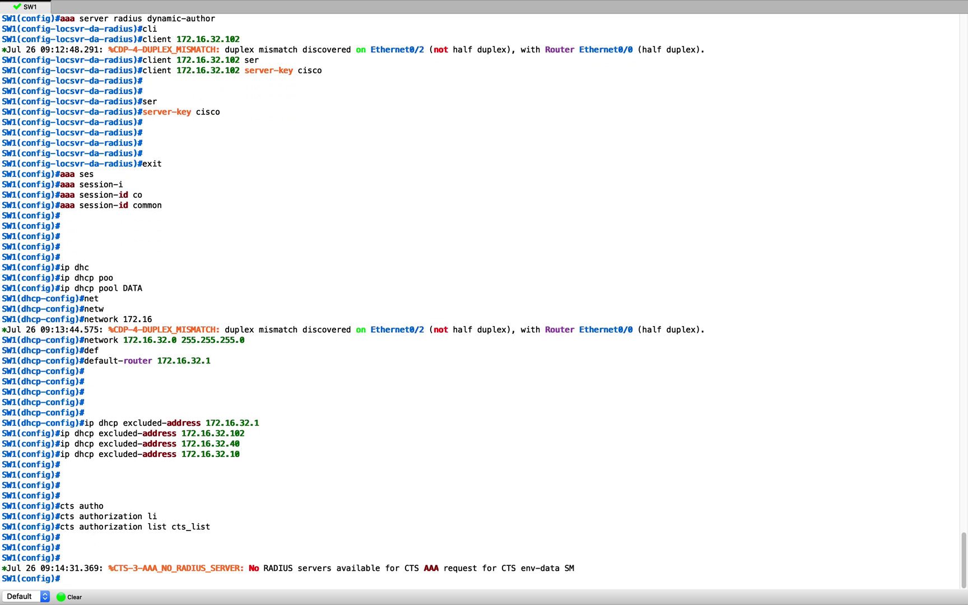
pyautogui.press('super+Tab')
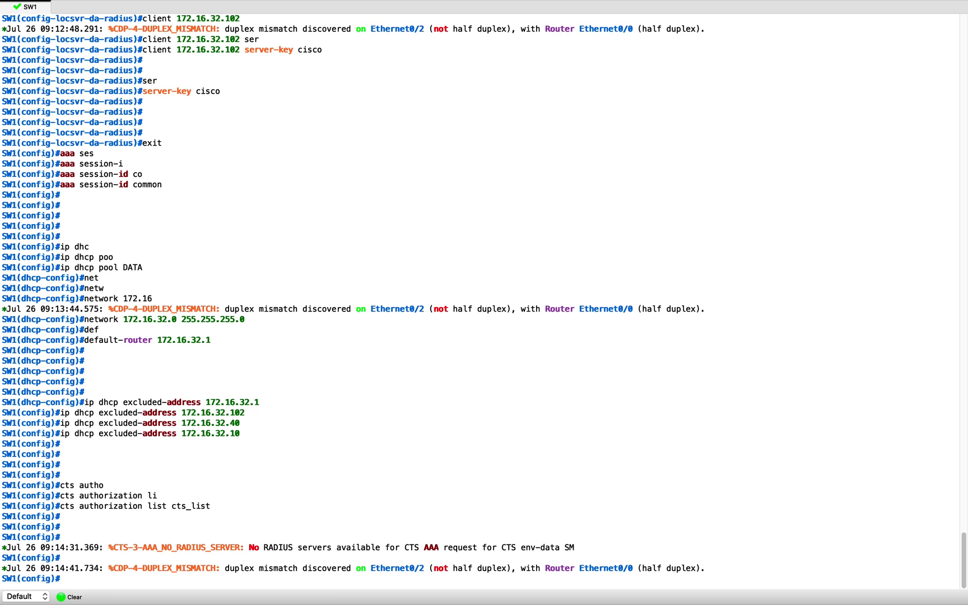
# Enter configuration of interface Ethernet0/3 on SW1 and clear the console scrollback
pyautogui.click(504, 368)
pyautogui.write('in')
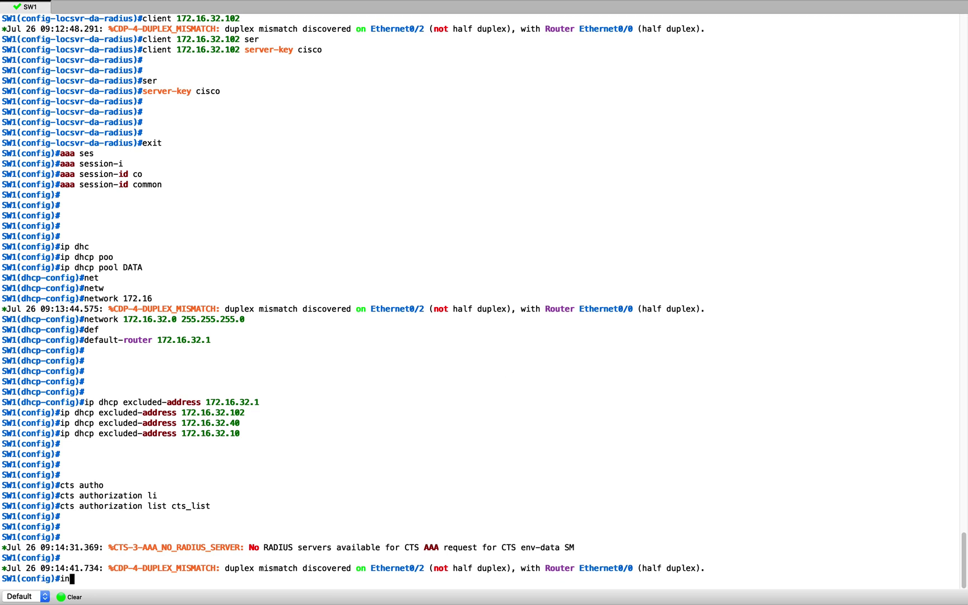
pyautogui.write('t e 0/3')
pyautogui.press('Return')
pyautogui.press('Return')
pyautogui.press('Return')
pyautogui.press('Return')
pyautogui.press('Return')
pyautogui.press('Return')
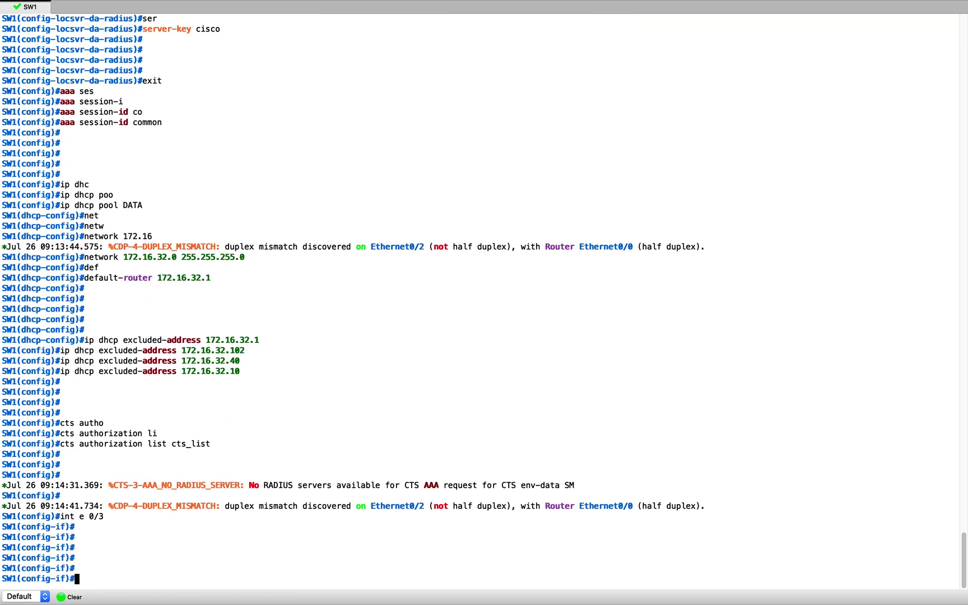
pyautogui.click(80, 597)
pyautogui.press('Return')
pyautogui.press('Return')
pyautogui.press('Return')
# Set Ethernet0/3 to switchport mode access
pyautogui.write('swi')
pyautogui.press('Tab')
pyautogui.write('mo')
pyautogui.press('Tab')
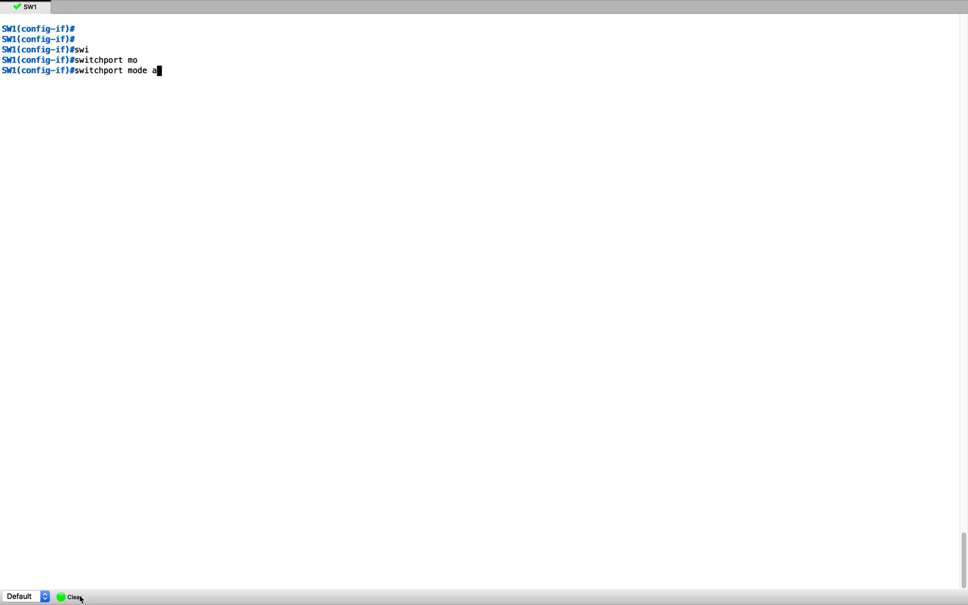
pyautogui.write('ac')
pyautogui.press('Tab')
pyautogui.press('Return')
pyautogui.press('Return')
# Set the authentication event fail action to next-method
pyautogui.write('auth')
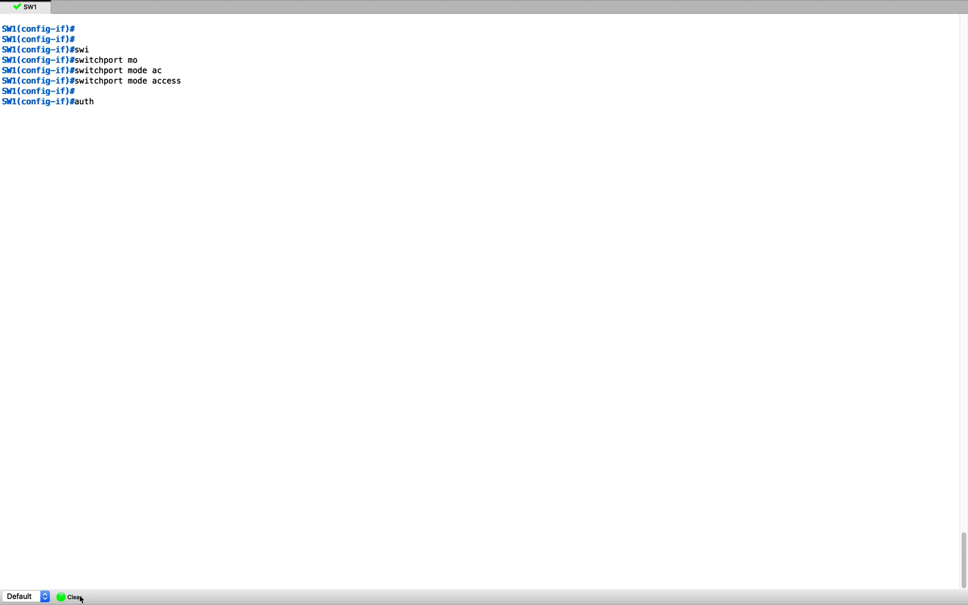
pyautogui.press('Tab')
pyautogui.write('ev')
pyautogui.press('Tab')
pyautogui.write('fa')
pyautogui.press('Tab')
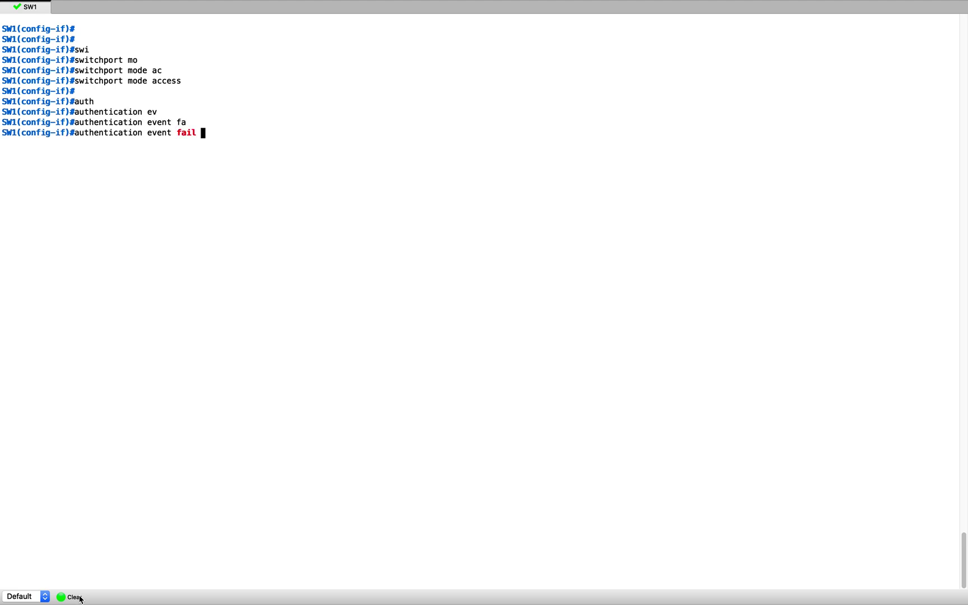
pyautogui.write('ac')
pyautogui.press('Tab')
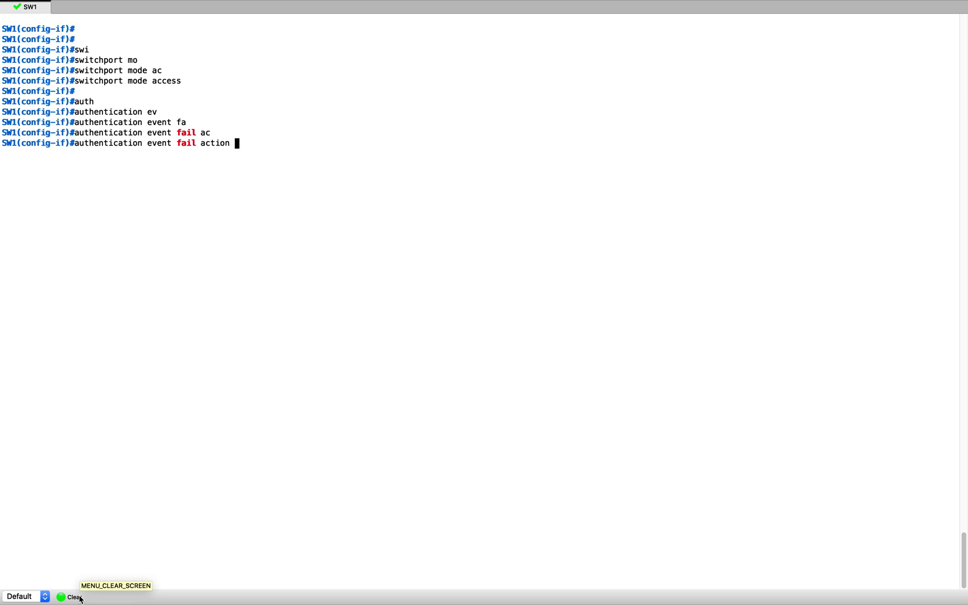
pyautogui.write('ne')
pyautogui.press('Tab')
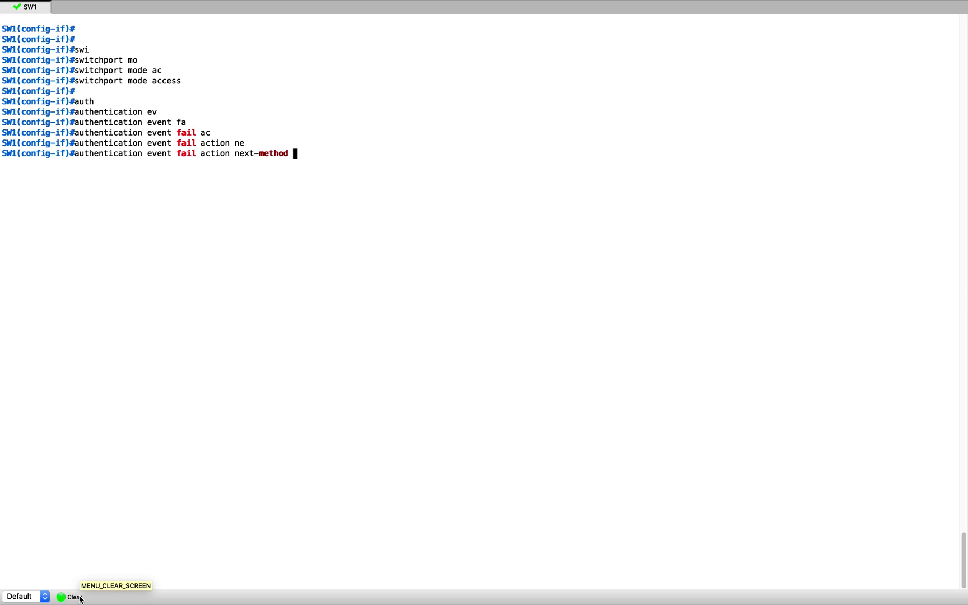
pyautogui.press('Return')
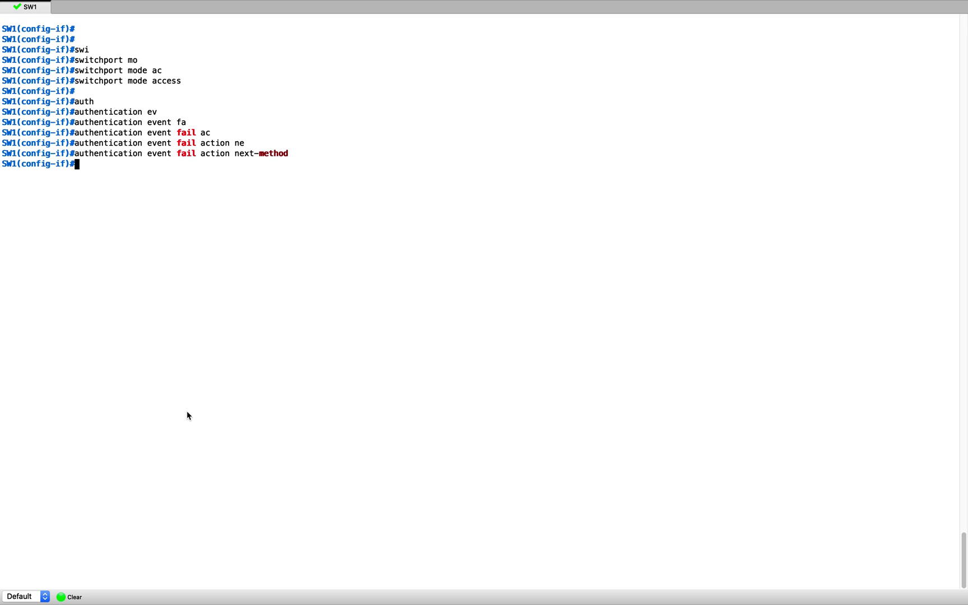
# Set the authentication order to dot1x then mab
pyautogui.write('auth')
pyautogui.press('Tab')
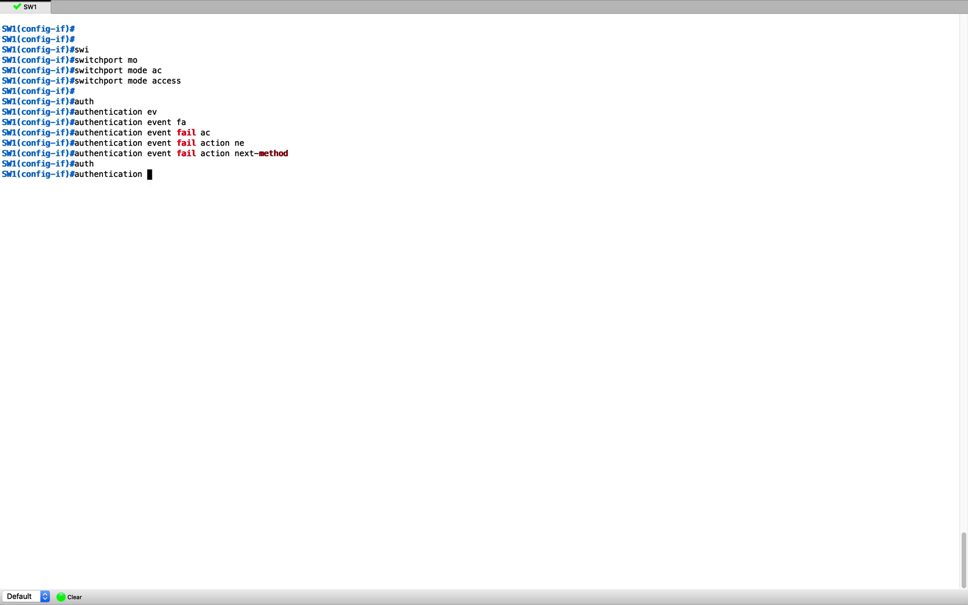
pyautogui.write('or')
pyautogui.press('Tab')
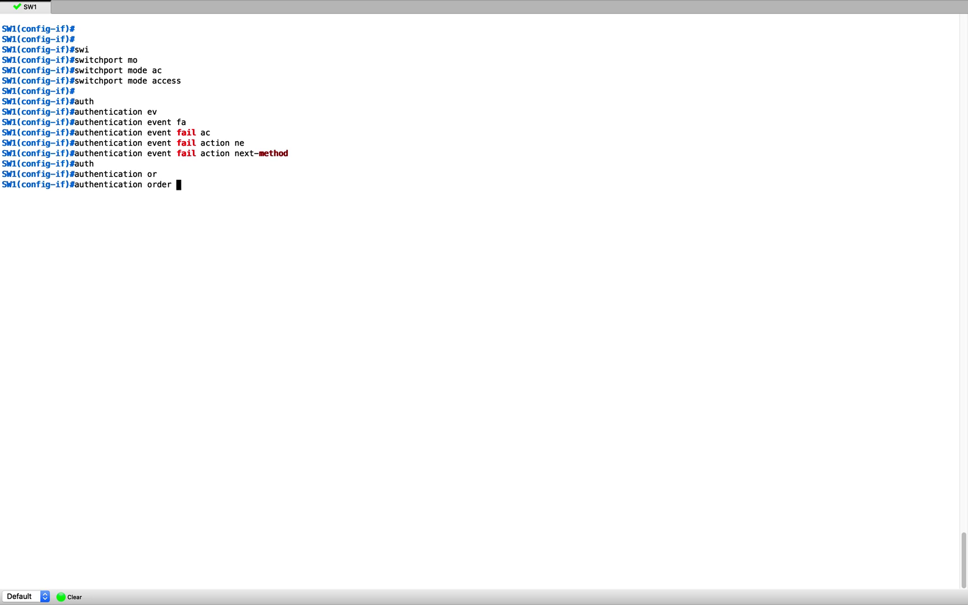
pyautogui.write('dot')
pyautogui.press('Tab')
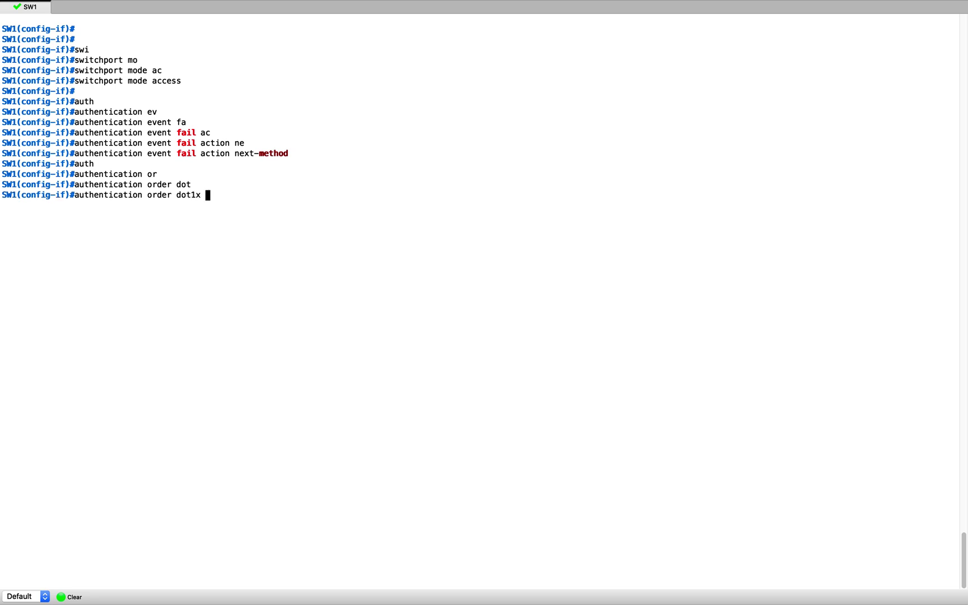
pyautogui.write('ma')
pyautogui.press('Tab')
pyautogui.press('Return')
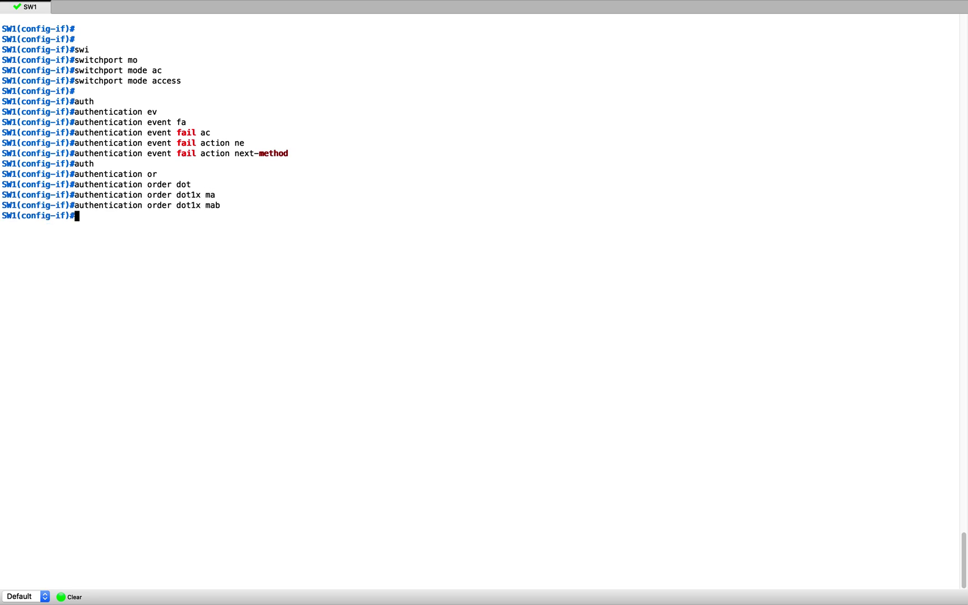
# Set the authentication priority to dot1x then mab
pyautogui.press('Up')
pyautogui.press('BackSpace')
pyautogui.press('BackSpace')
pyautogui.press('BackSpace')
pyautogui.press('BackSpace')
pyautogui.press('BackSpace')
pyautogui.press('BackSpace')
pyautogui.press('BackSpace')
pyautogui.press('BackSpace')
pyautogui.press('BackSpace')
pyautogui.press('BackSpace')
pyautogui.press('BackSpace')
pyautogui.press('BackSpace')
pyautogui.press('BackSpace')
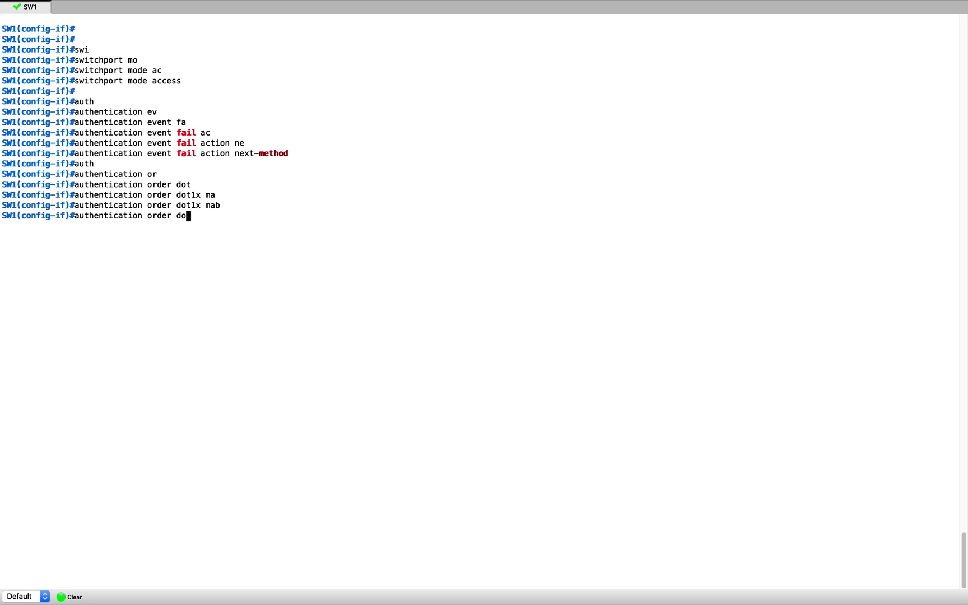
pyautogui.press('BackSpace')
pyautogui.write('pri')
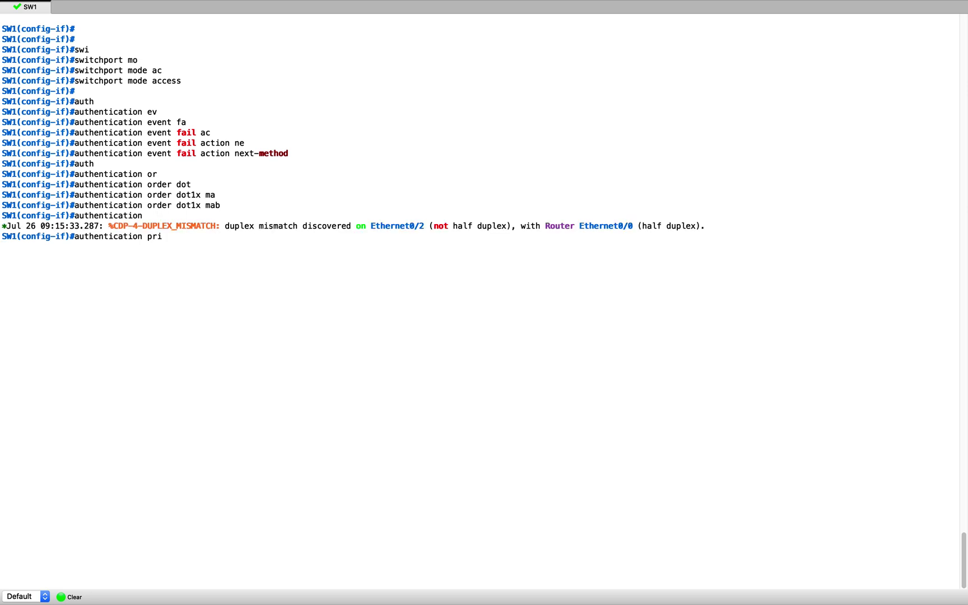
pyautogui.press('Tab')
pyautogui.write('dot')
pyautogui.press('Tab')
pyautogui.write('ma')
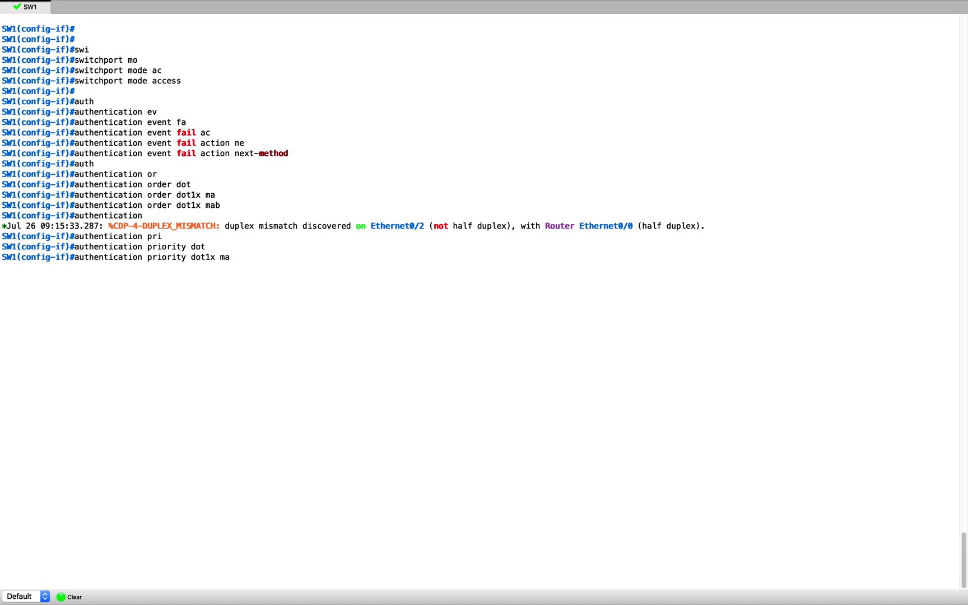
pyautogui.press('Tab')
pyautogui.press('Return')
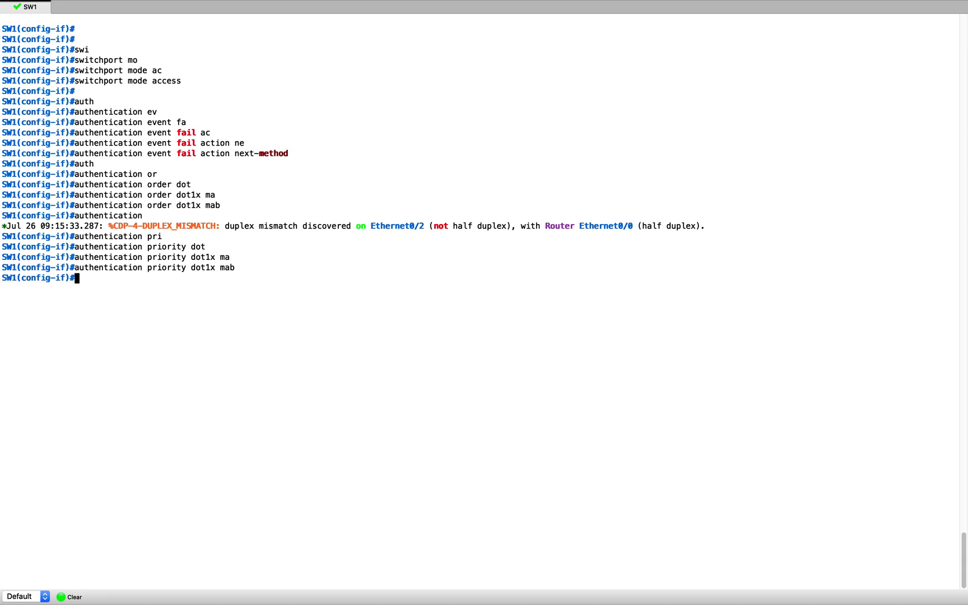
# Apply authentication port-control auto and enable mab on the port
pyautogui.write('auth')
pyautogui.press('Tab')
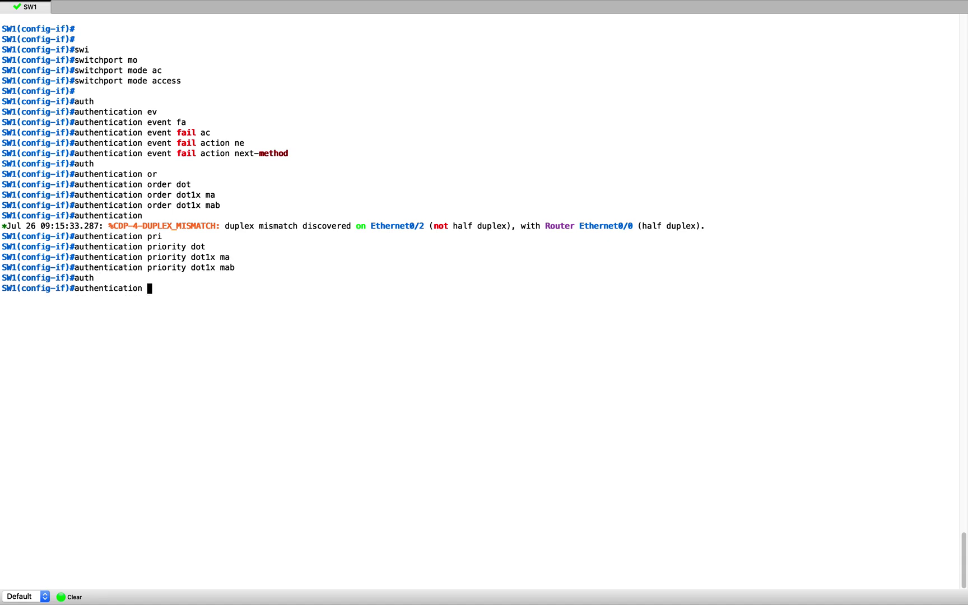
pyautogui.write('po')
pyautogui.press('Tab')
pyautogui.write('au')
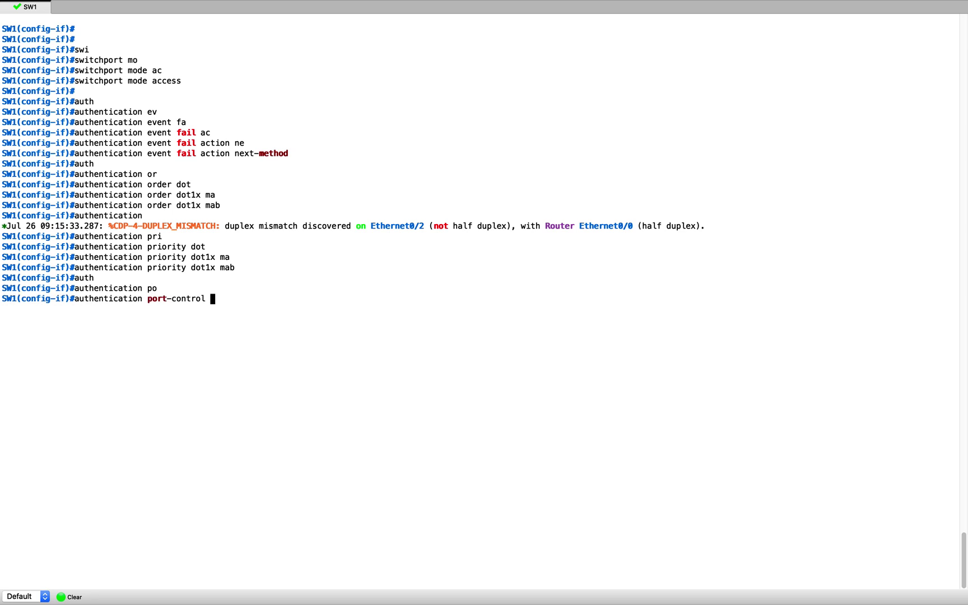
pyautogui.press('Tab')
pyautogui.press('Return')
pyautogui.press('Return')
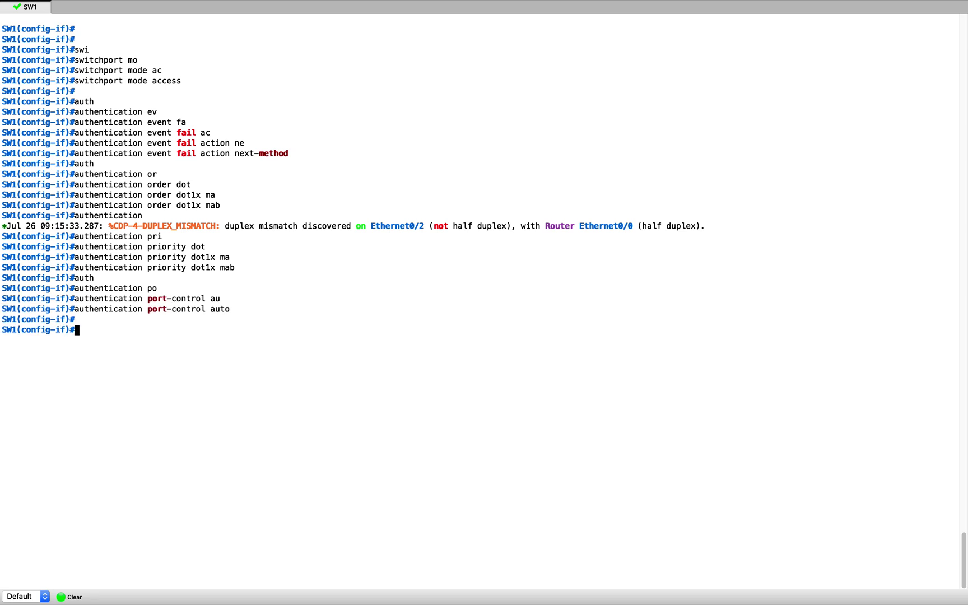
pyautogui.write('mab')
pyautogui.press('Return')
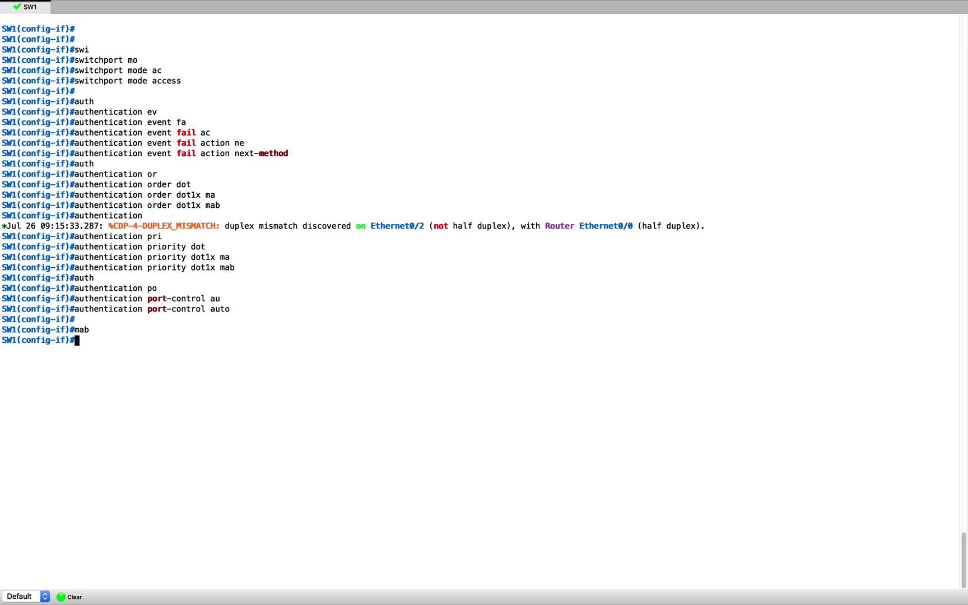
pyautogui.press('Return')
# Make the port a dot1x pae authenticator
pyautogui.write('dot')
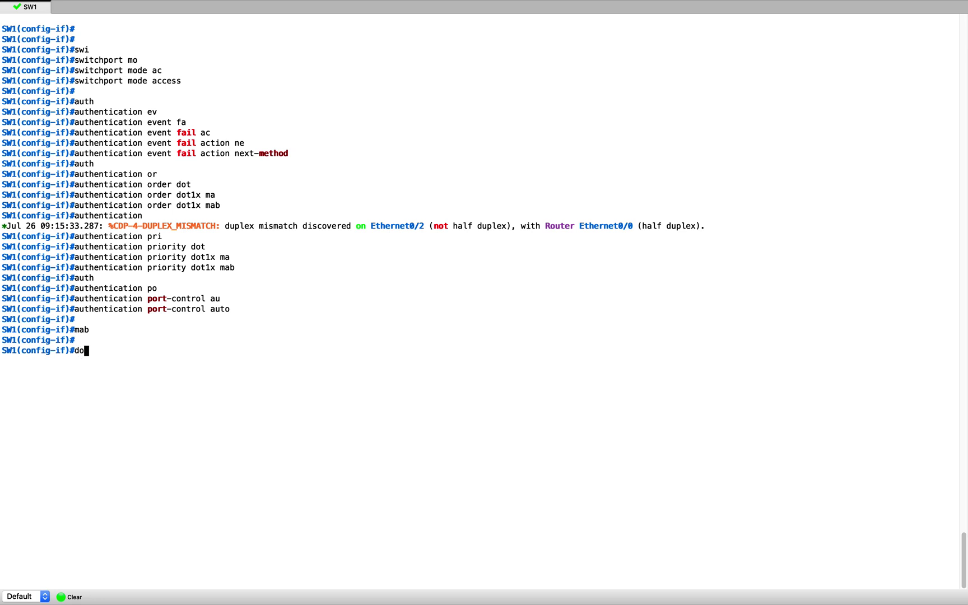
pyautogui.press('Tab')
pyautogui.write('1x')
pyautogui.press('Tab')
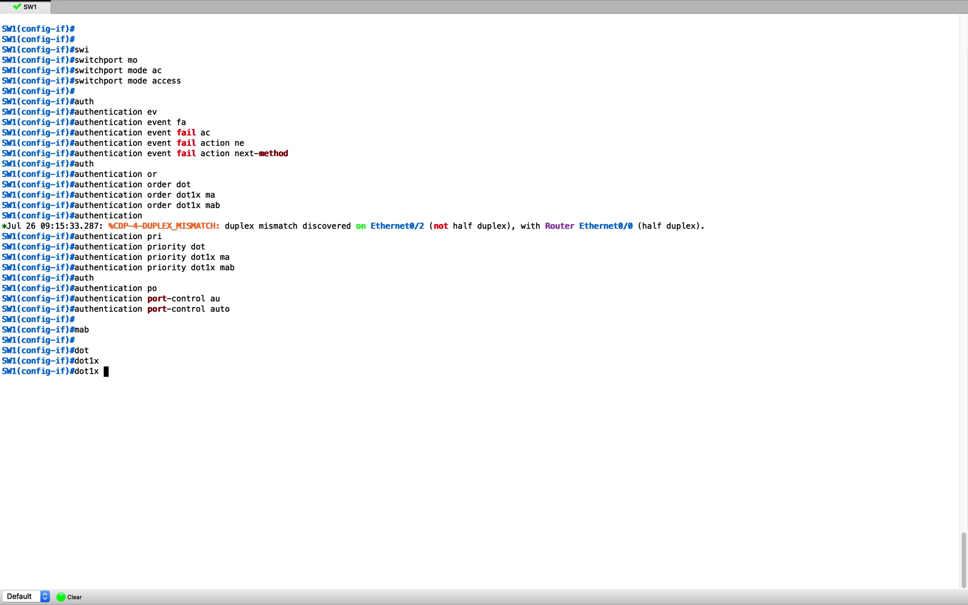
pyautogui.write('pa')
pyautogui.press('Tab')
pyautogui.write('au')
pyautogui.press('Tab')
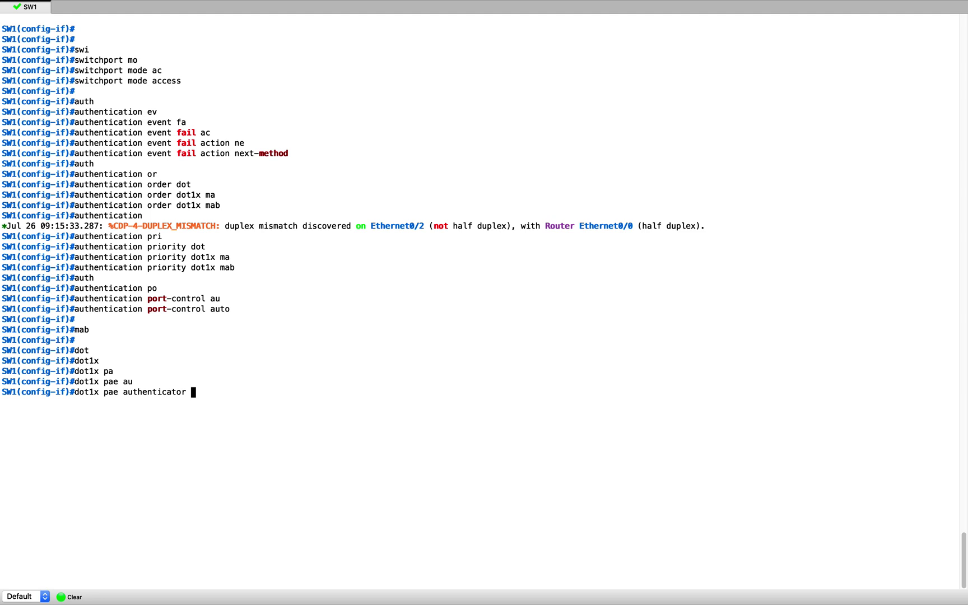
pyautogui.press('Return')
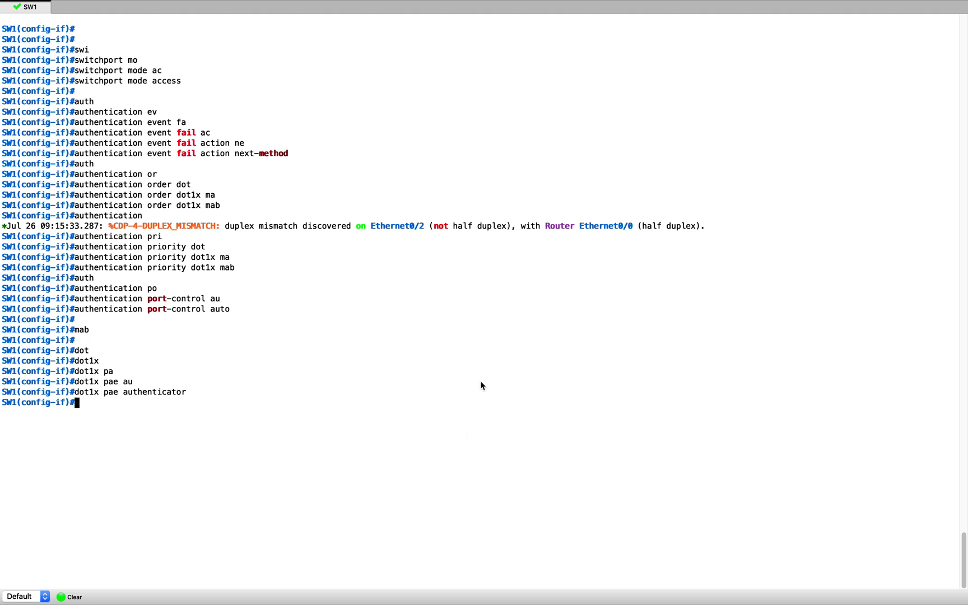
pyautogui.write('ex')
pyautogui.press('BackSpace')
pyautogui.press('BackSpace')
pyautogui.write('spanning-tree')
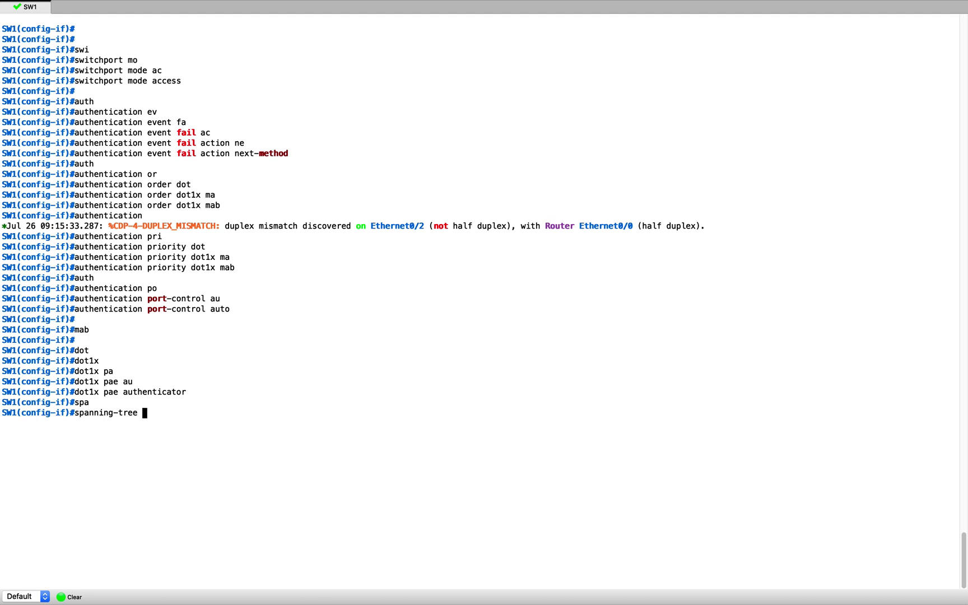
# Apply spanning-tree portfast edge to Ethernet0/3
pyautogui.write('po')
pyautogui.press('Tab')
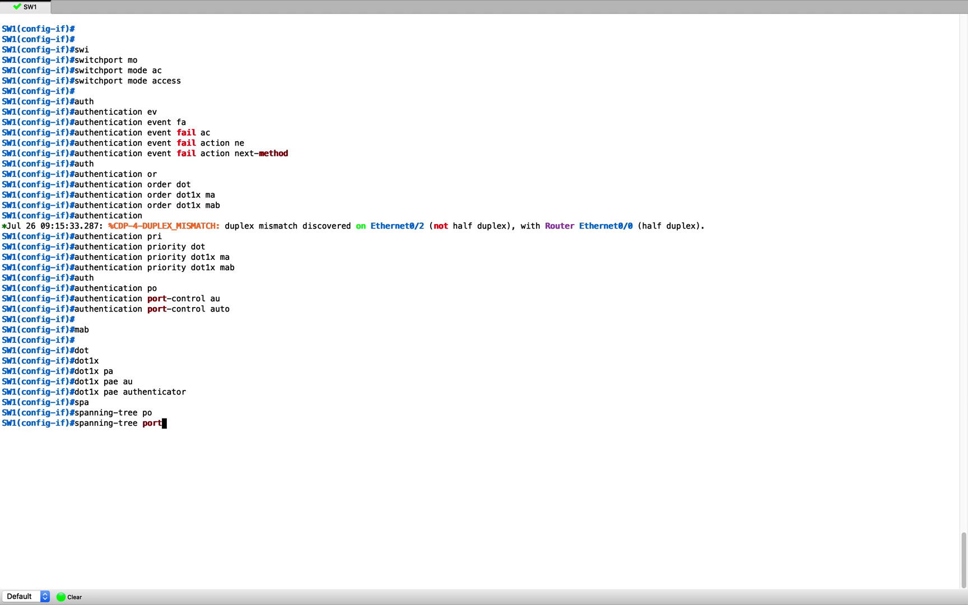
pyautogui.write('f')
pyautogui.press('Tab')
pyautogui.write('ed')
pyautogui.press('Tab')
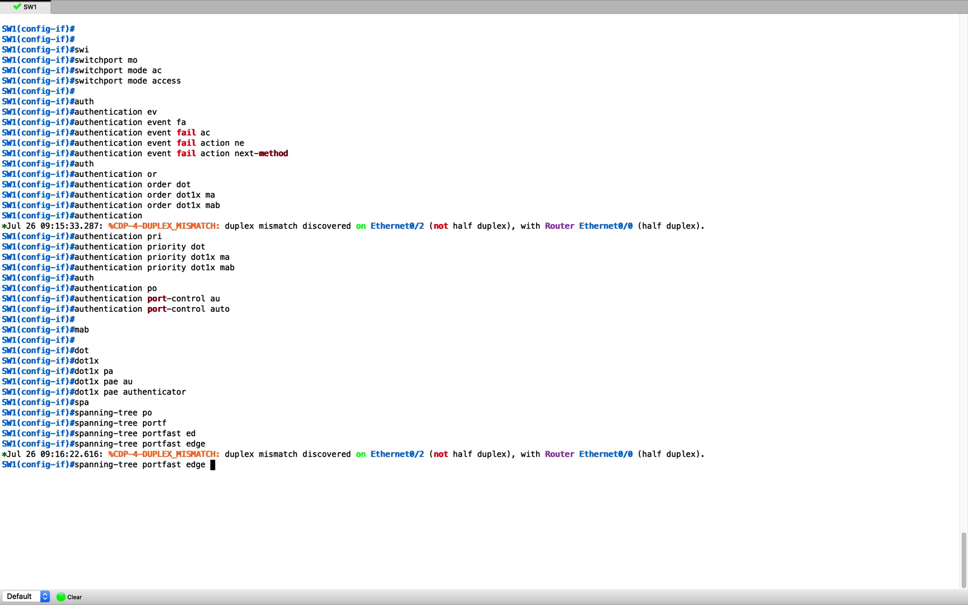
pyautogui.press('Return')
pyautogui.press('Return')
pyautogui.press('Return')
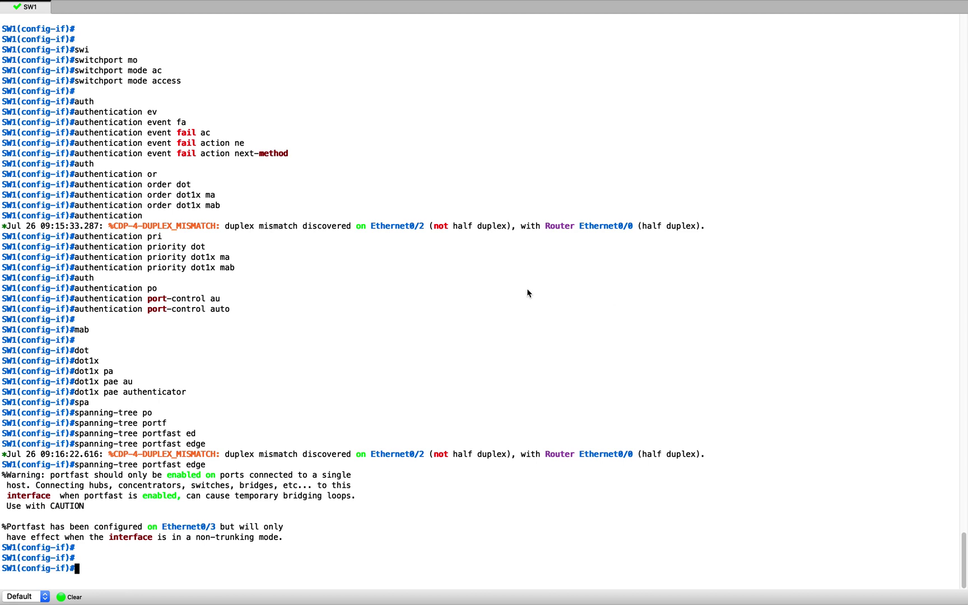
# Shut down Ethernet0/3 and exit to global configuration
pyautogui.write('shut')
pyautogui.press('Return')
pyautogui.press('Return')
pyautogui.press('Return')
pyautogui.press('Return')
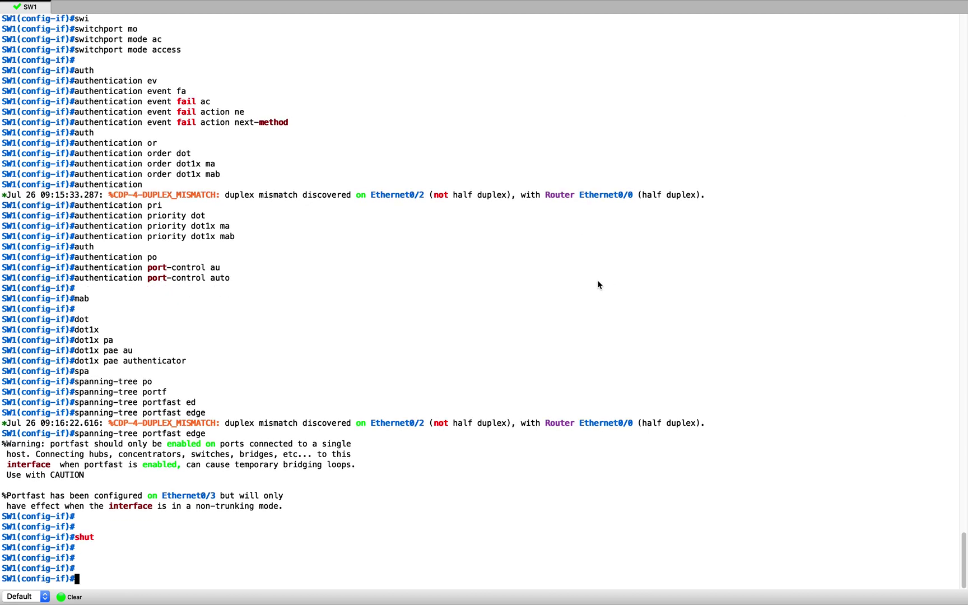
pyautogui.write('exit')
pyautogui.press('Return')
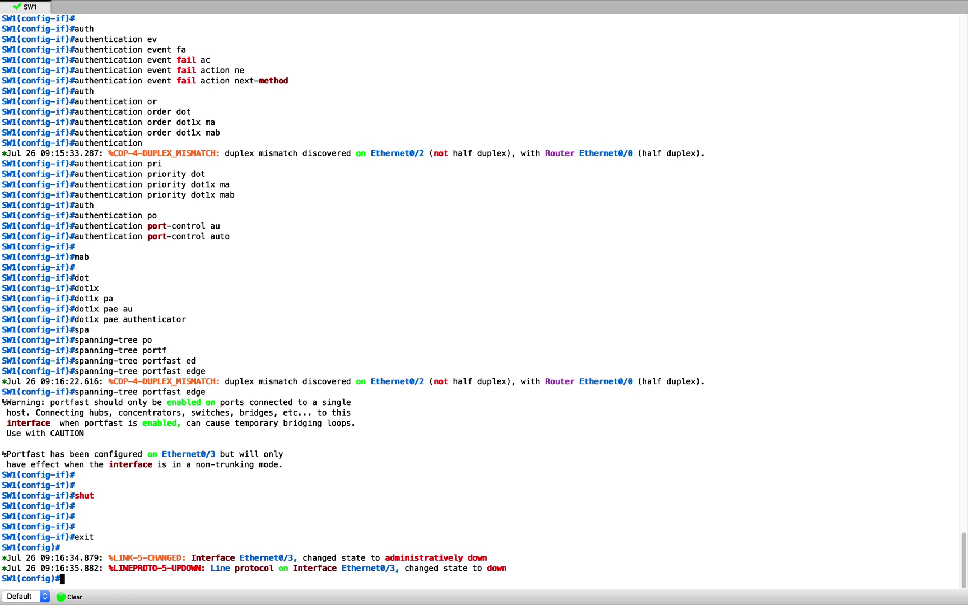
pyautogui.write('dot')
pyautogui.press('Tab')
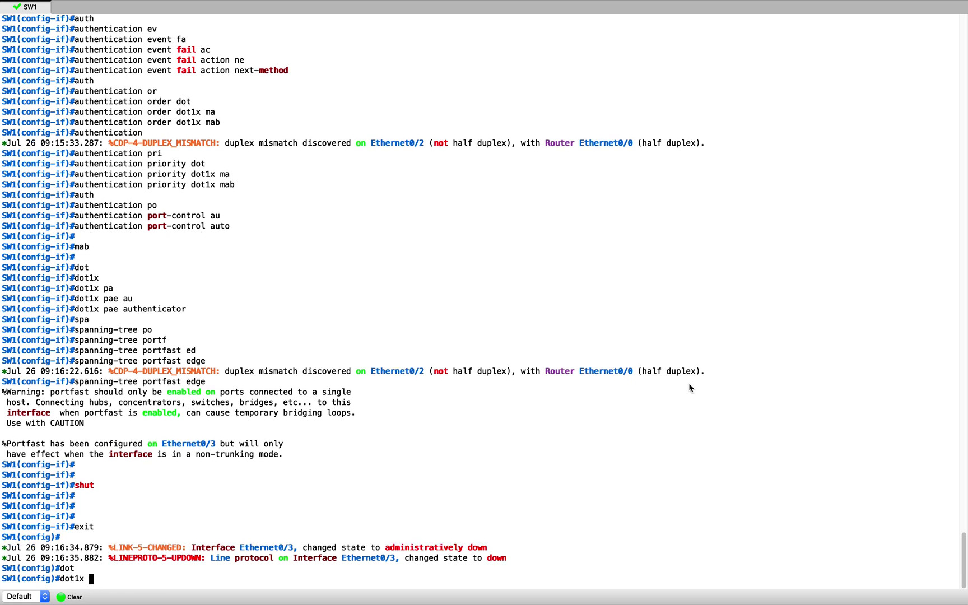
# Enable dot1x system-auth-control globally on SW1
pyautogui.write('sy')
pyautogui.press('Tab')
pyautogui.write('au')
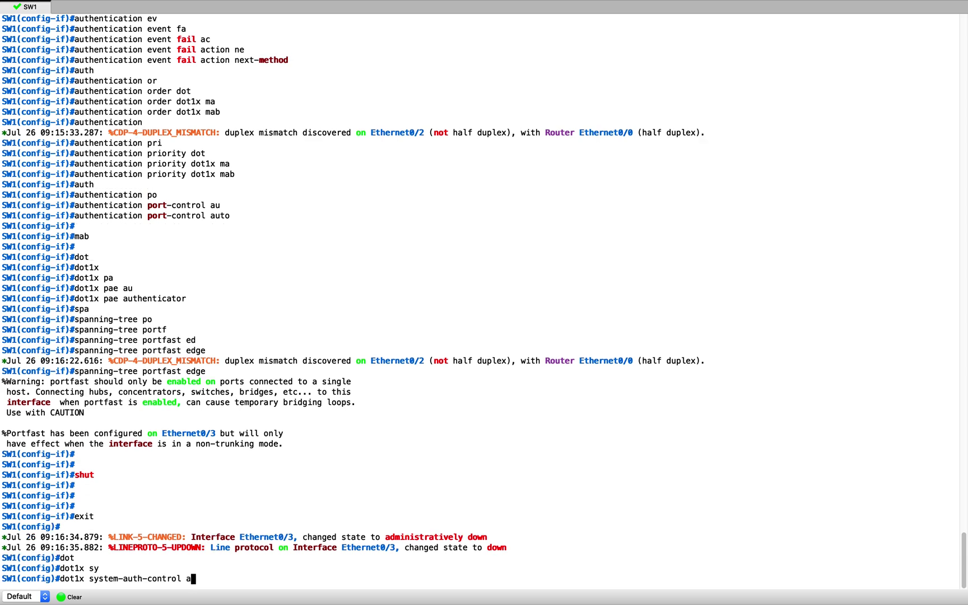
pyautogui.press('BackSpace')
pyautogui.press('Return')
pyautogui.press('Return')
pyautogui.press('Return')
pyautogui.press('Return')
pyautogui.press('Return')
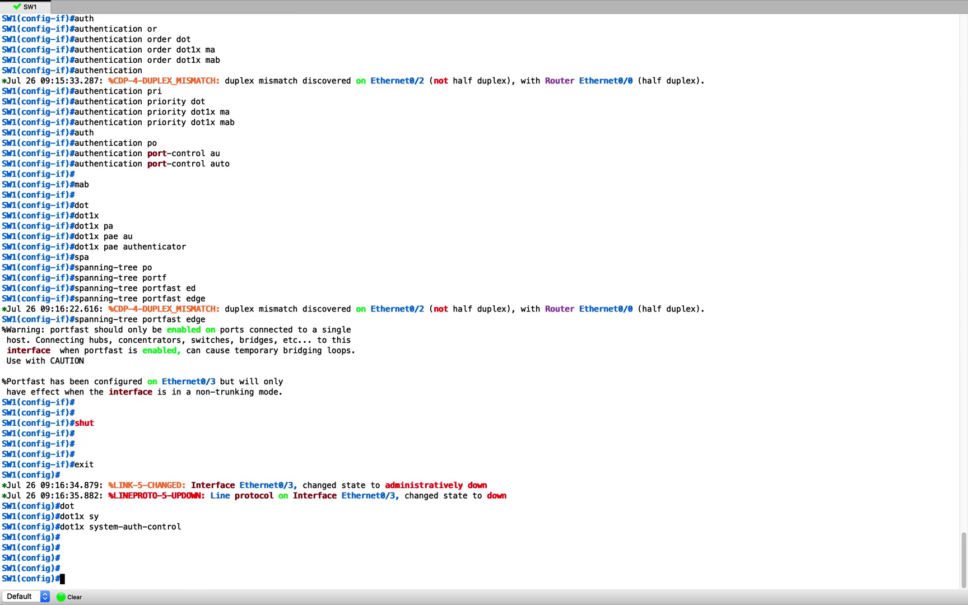
# Paste the prepared dot1x/MAB commands into interface Ethernet1/0 and shut it down
pyautogui.press('super+Tab')
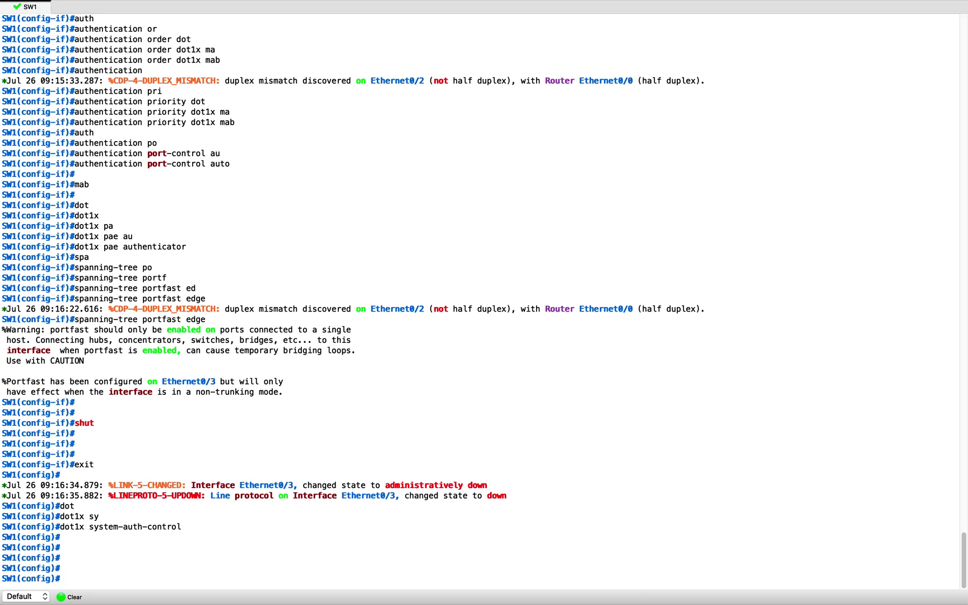
pyautogui.click(638, 363)
pyautogui.write('in')
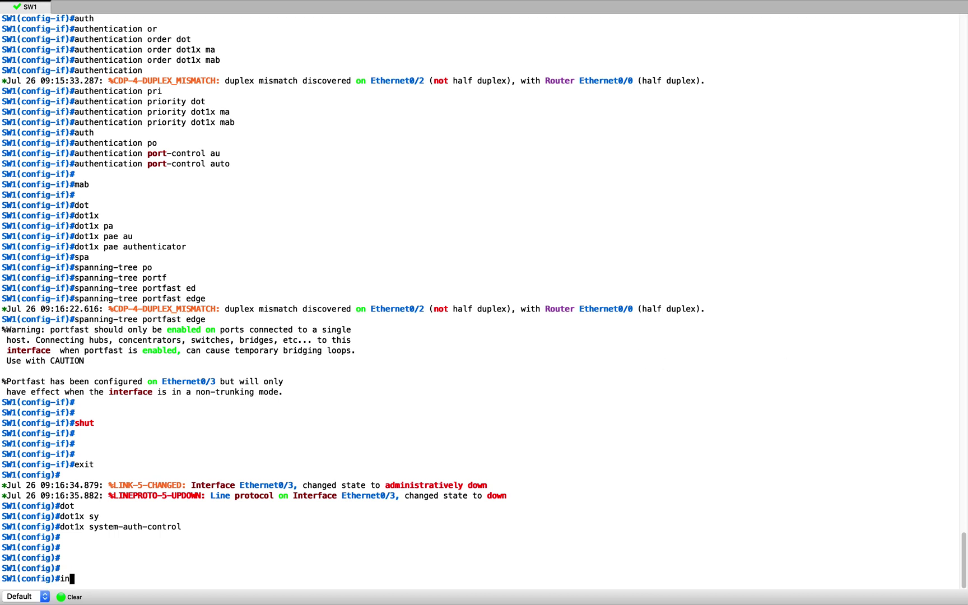
pyautogui.write('t e 1/0')
pyautogui.press('Return')
pyautogui.press('Return')
pyautogui.press('Return')
pyautogui.press('Return')
pyautogui.press('Return')
pyautogui.press('Return')
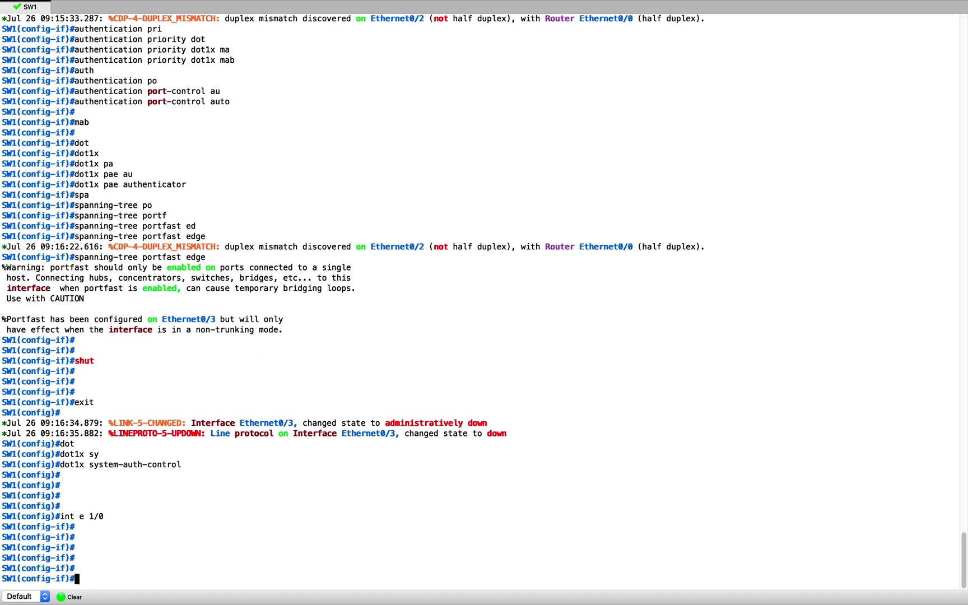
pyautogui.press('super+Tab')
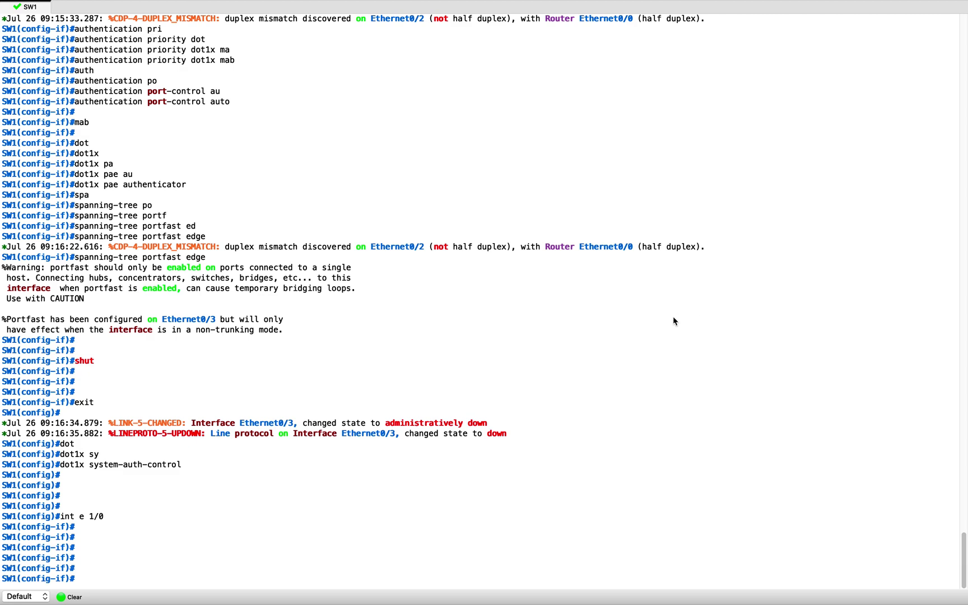
pyautogui.press('super+Tab')
pyautogui.press('super+v')
pyautogui.press('Return')
pyautogui.press('Return')
pyautogui.press('Return')
pyautogui.press('Return')
pyautogui.press('Return')
pyautogui.press('Return')
pyautogui.write('shut')
pyautogui.press('Return')
pyautogui.press('Return')
pyautogui.press('Return')
pyautogui.press('Return')
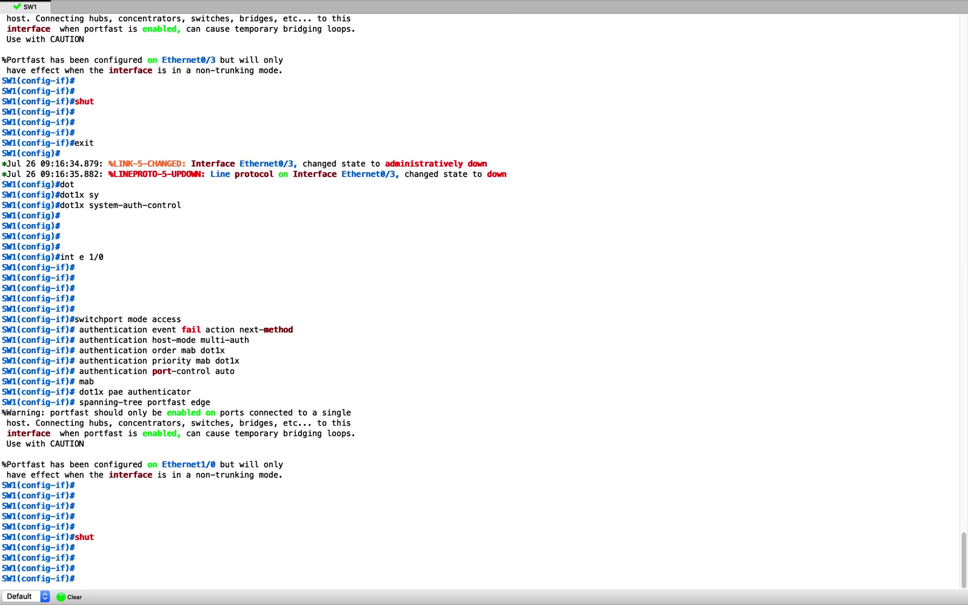
# Clear the SW1 terminal output
pyautogui.press('super+Tab')
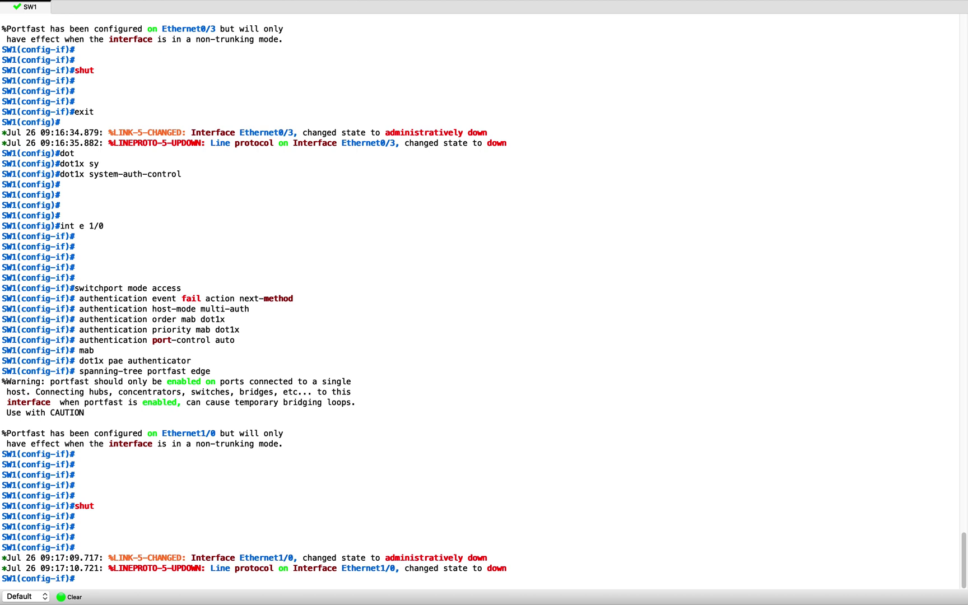
pyautogui.click(534, 289)
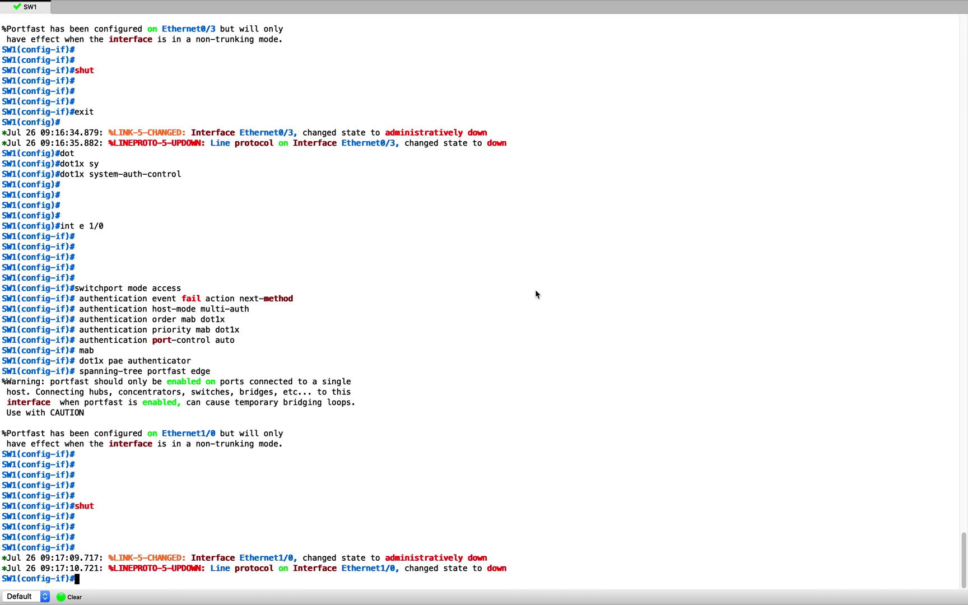
pyautogui.click(66, 598)
pyautogui.press('Return')
pyautogui.press('Return')
pyautogui.press('Return')
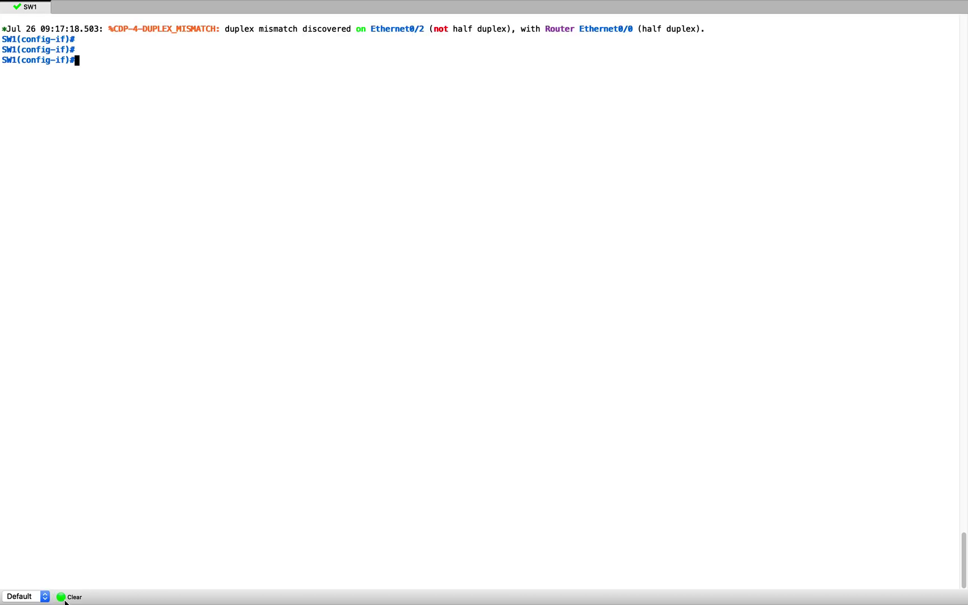
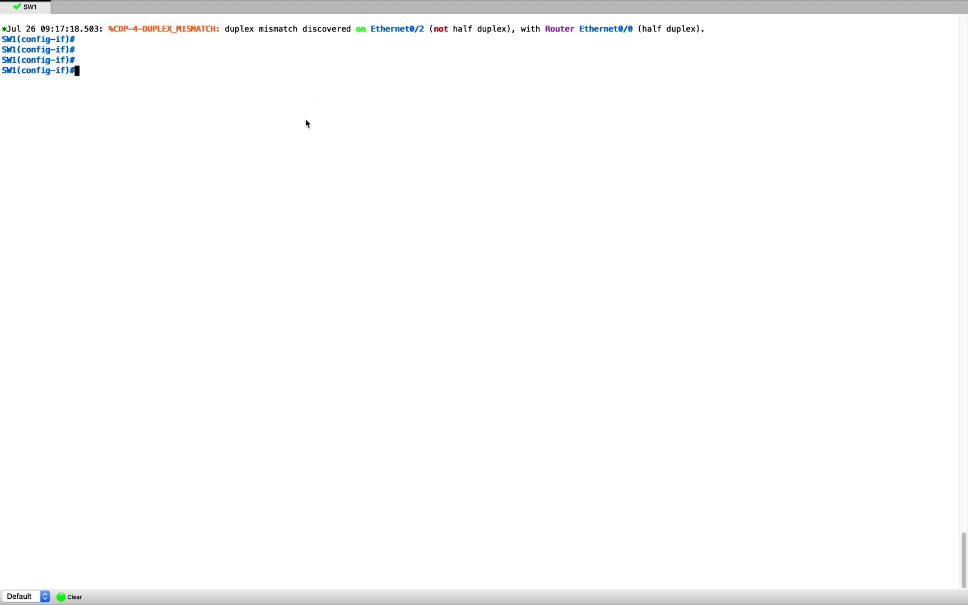
# Paste the radius-server attribute 6, 8 and 25 lines into SW1's configuration
pyautogui.press('super+v')
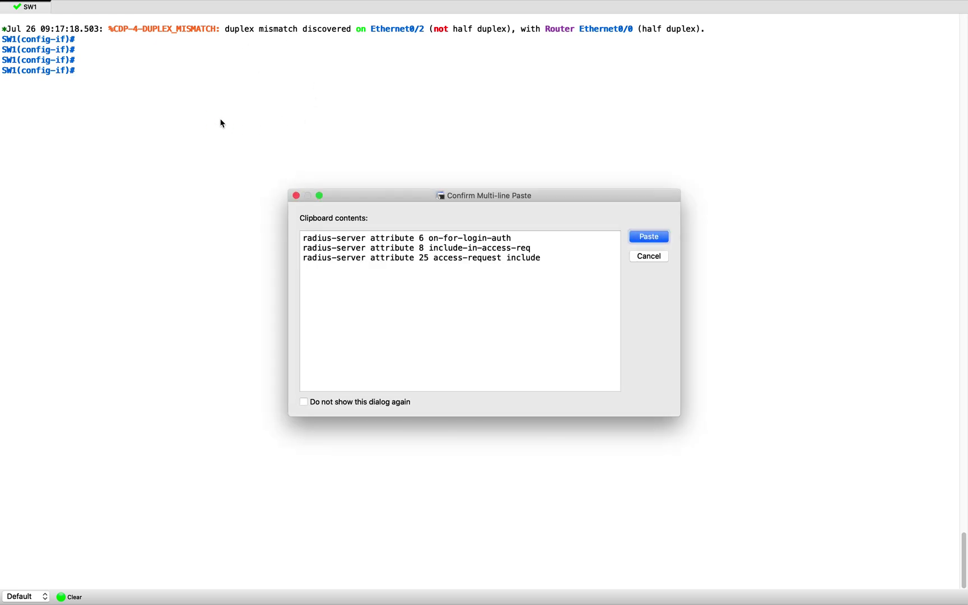
pyautogui.press('Return')
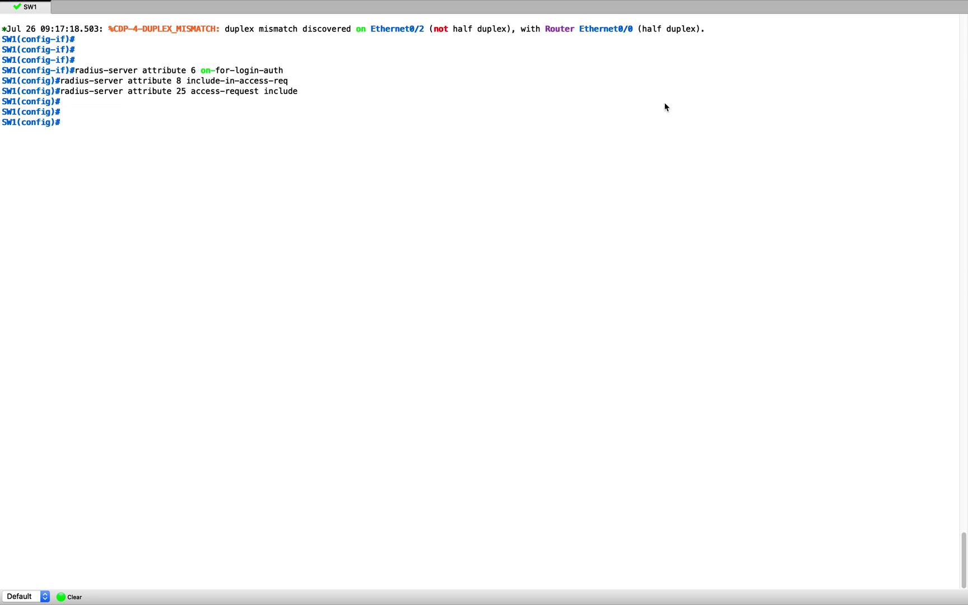
pyautogui.press('super+Tab')
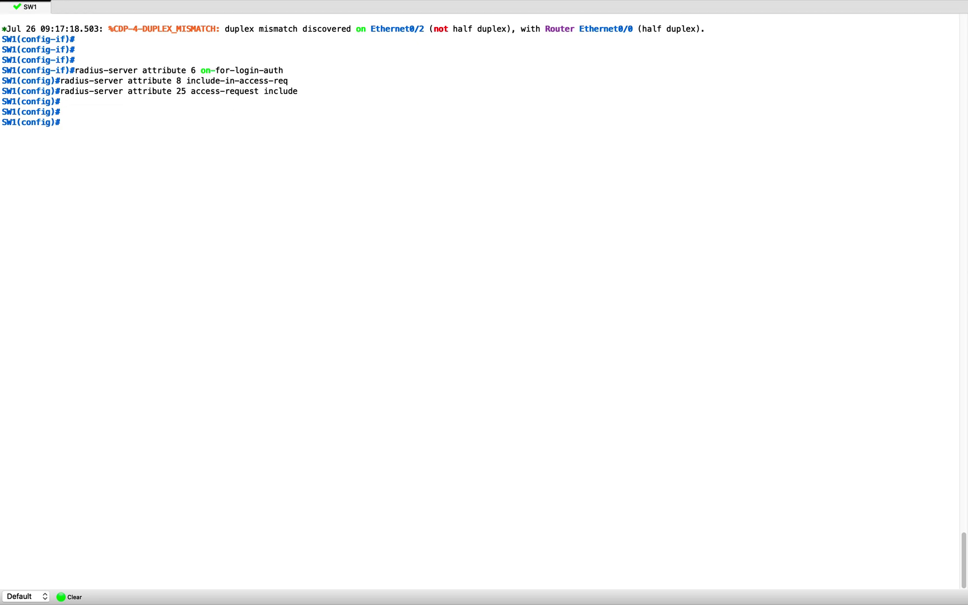
pyautogui.click(575, 352)
# Glance at the ISE desktop, then come back to the SW1 terminal
pyautogui.hotkey('ctrl', 'Up')
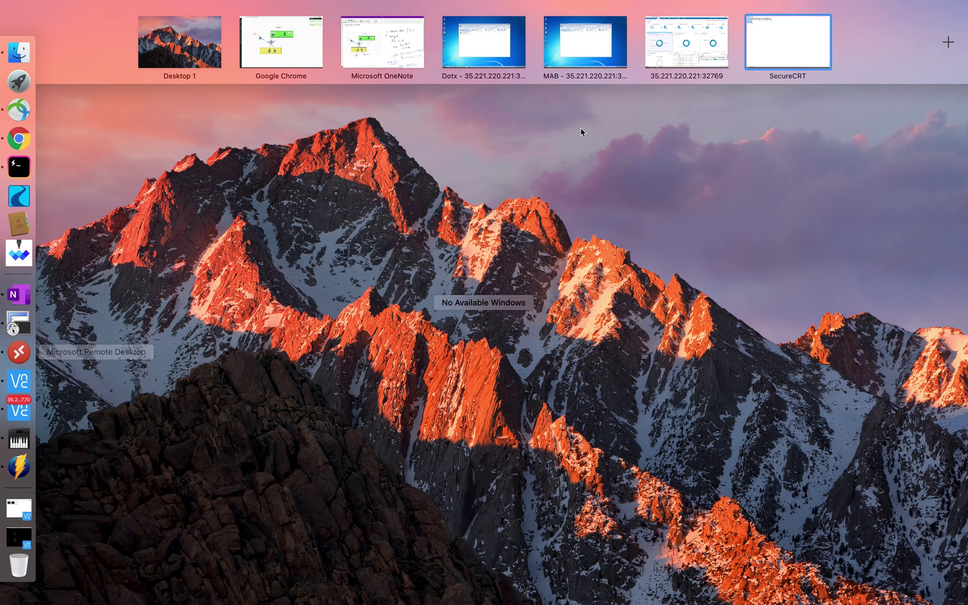
pyautogui.click(701, 25)
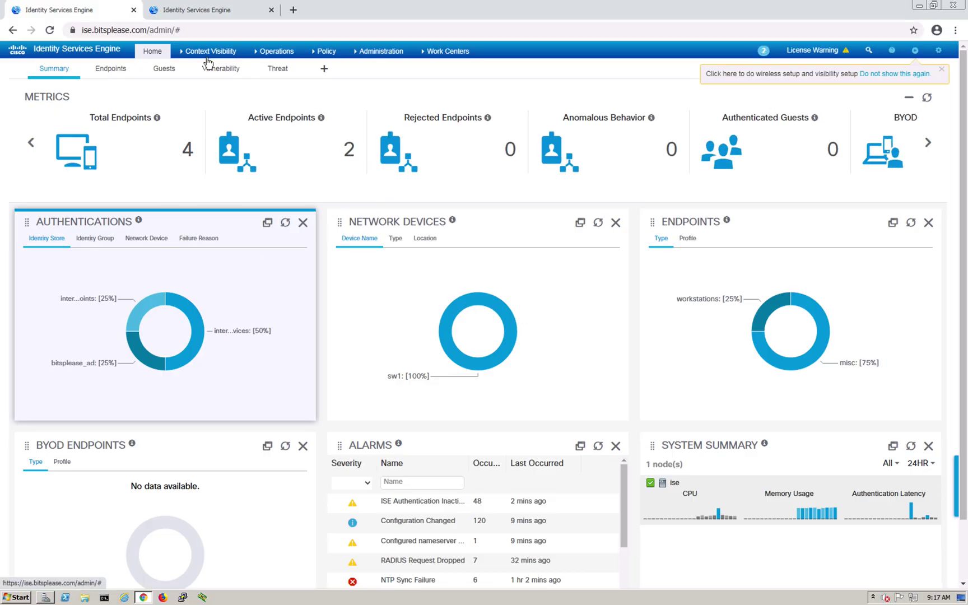
pyautogui.moveTo(208, 60)
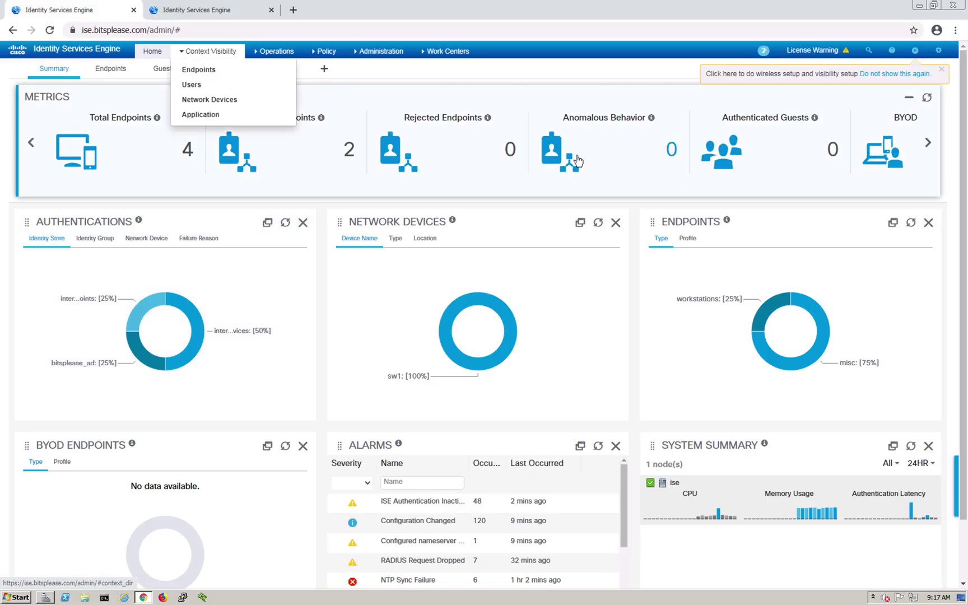
pyautogui.hotkey('ctrl', 'Up')
pyautogui.click(766, 45)
# Exit configuration mode and run show cts pac, confirming no PACs are stored
pyautogui.write('end')
pyautogui.press('Return')
pyautogui.write('show cts pac')
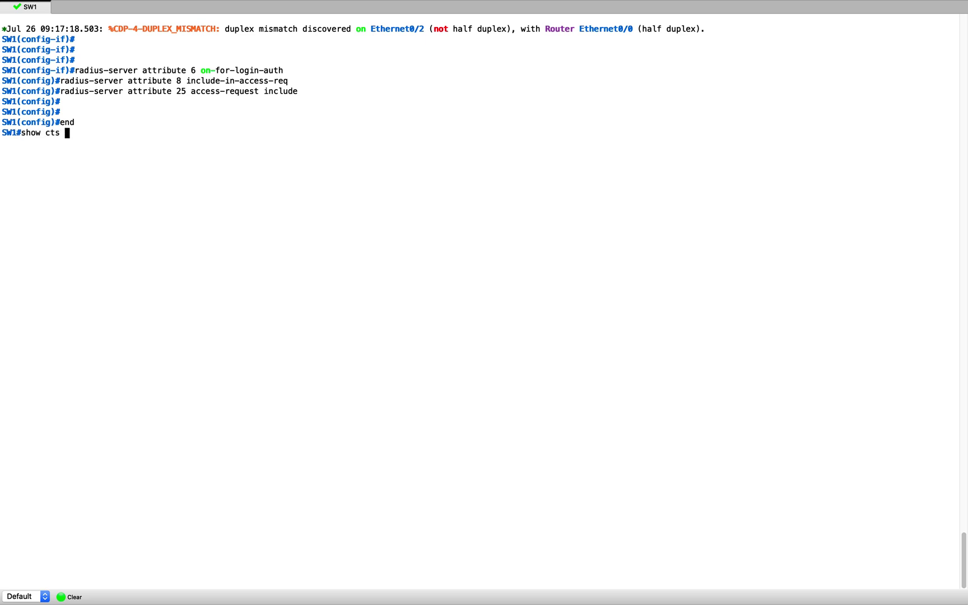
pyautogui.press('Return')
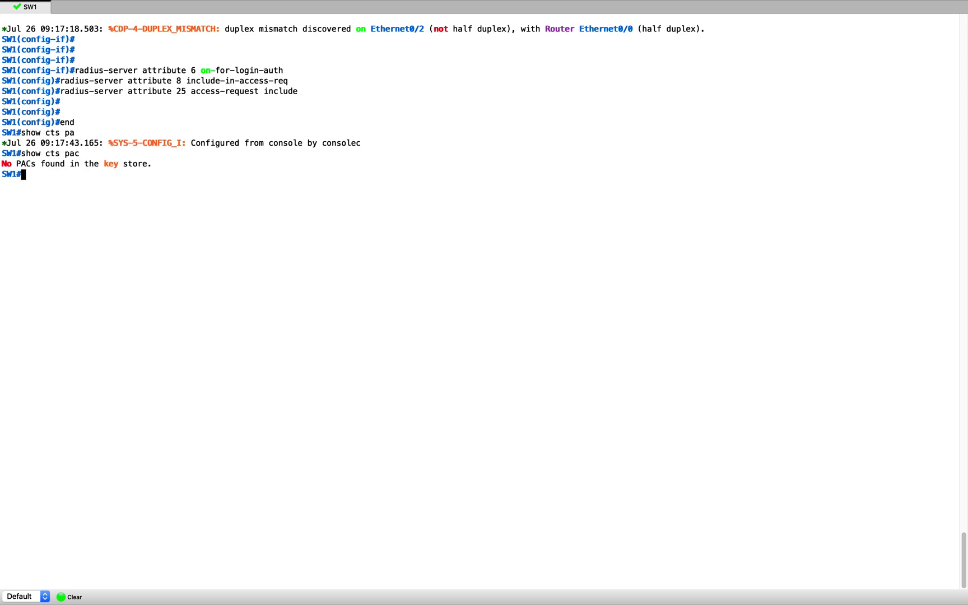
pyautogui.hotkey('ctrl', 'Up')
pyautogui.click(666, 53)
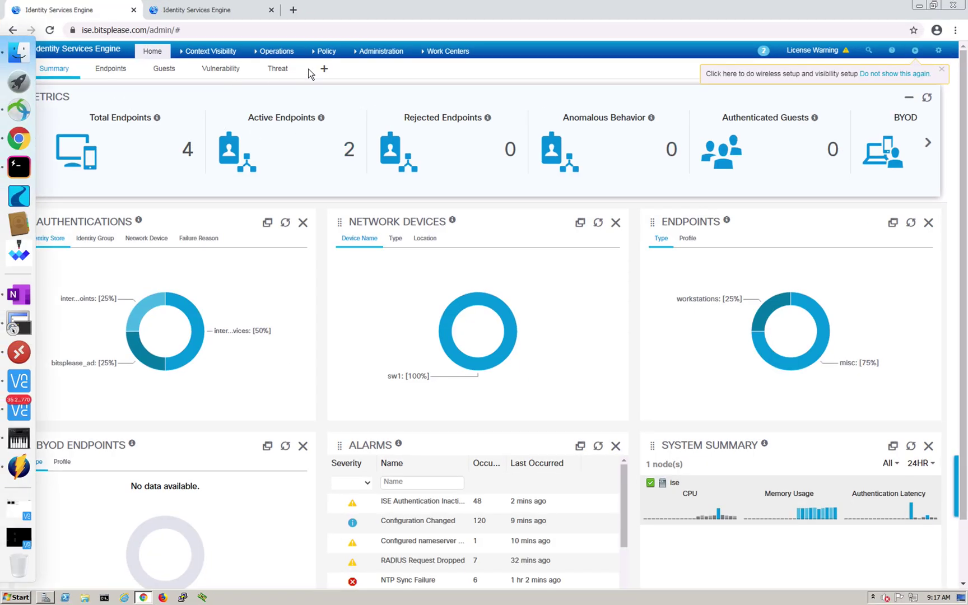
# Open the Network Devices list under Administration > Network Resources
pyautogui.click(325, 51)
pyautogui.moveTo(386, 54)
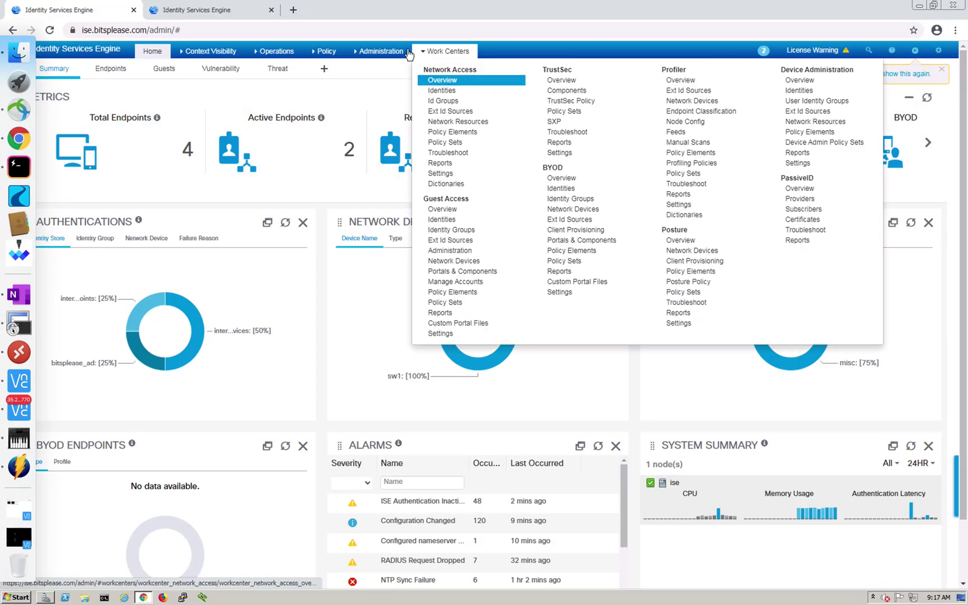
pyautogui.click(483, 84)
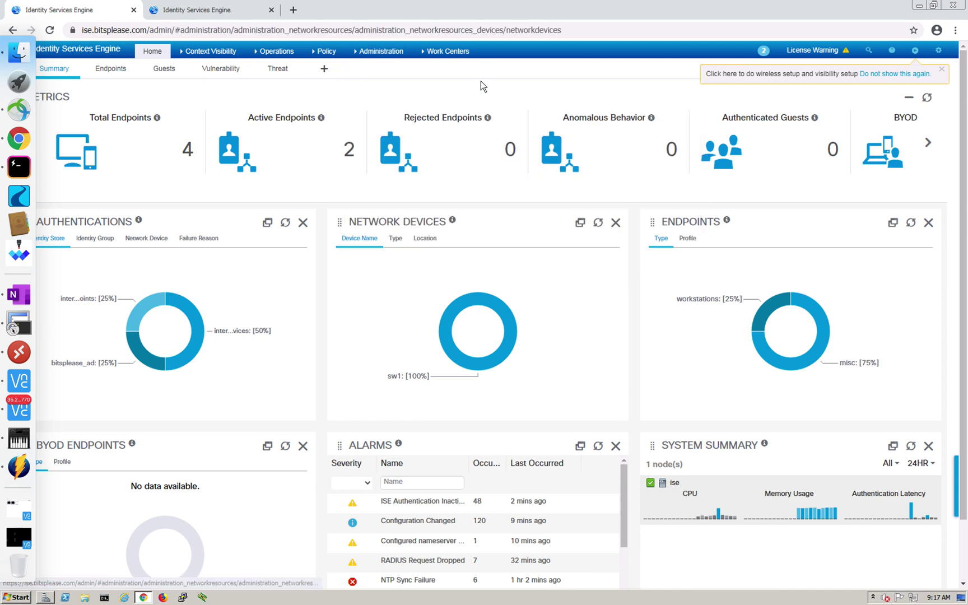
pyautogui.hotkey('ctrl', 'Up')
pyautogui.click(686, 41)
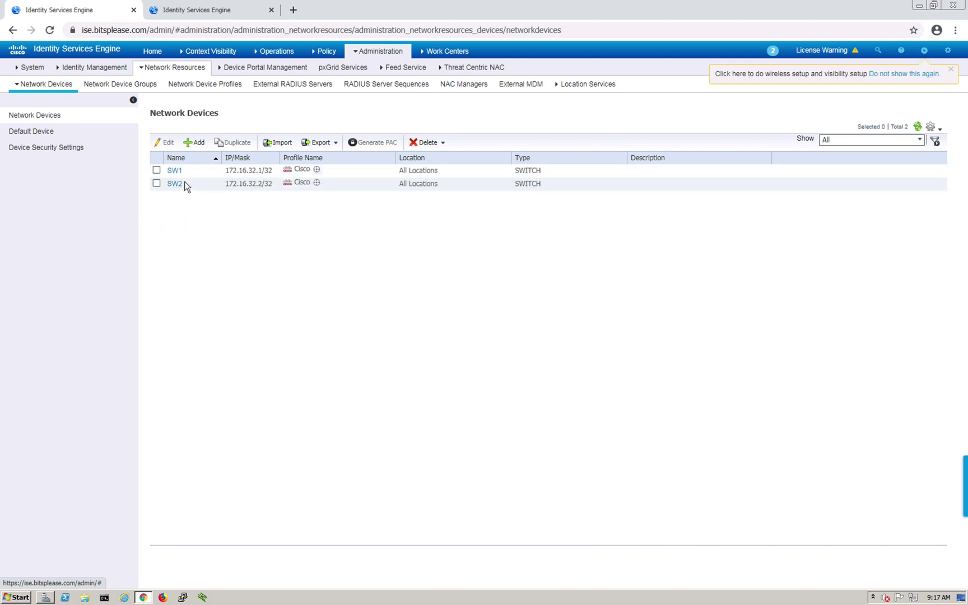
# Open SW1's device page and scroll down to its out-of-band TrustSec PAC section
pyautogui.click(175, 171)
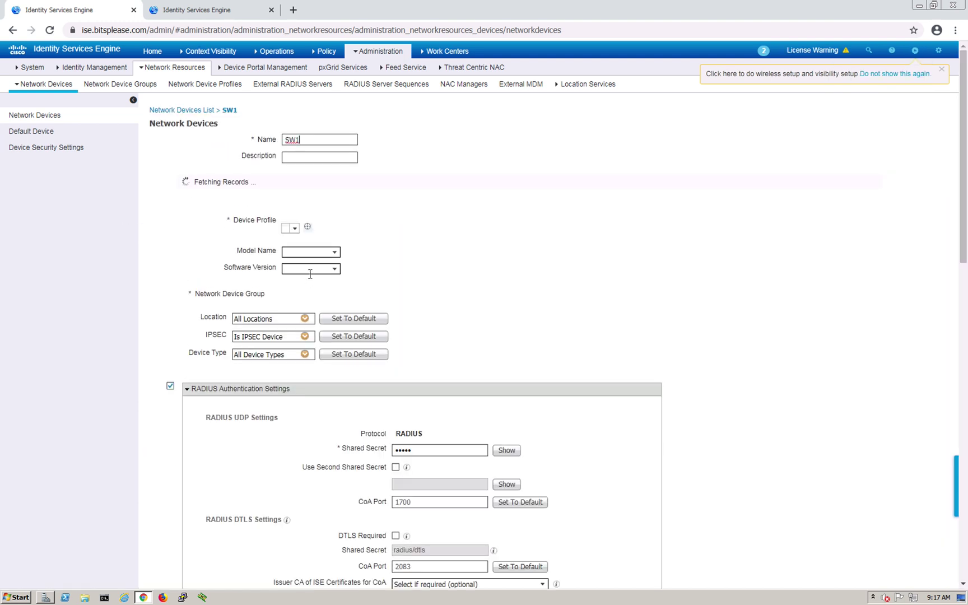
pyautogui.scroll(-6, 428, 290)
pyautogui.scroll(-8, 429, 334)
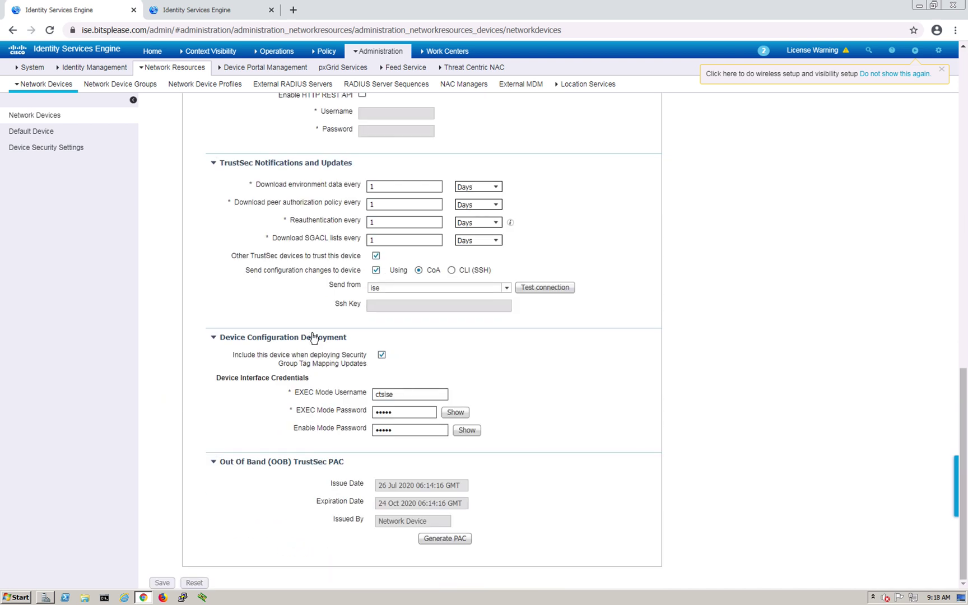
pyautogui.scroll(6, 313, 339)
pyautogui.scroll(-6, 269, 324)
pyautogui.hotkey('ctrl', 'Up')
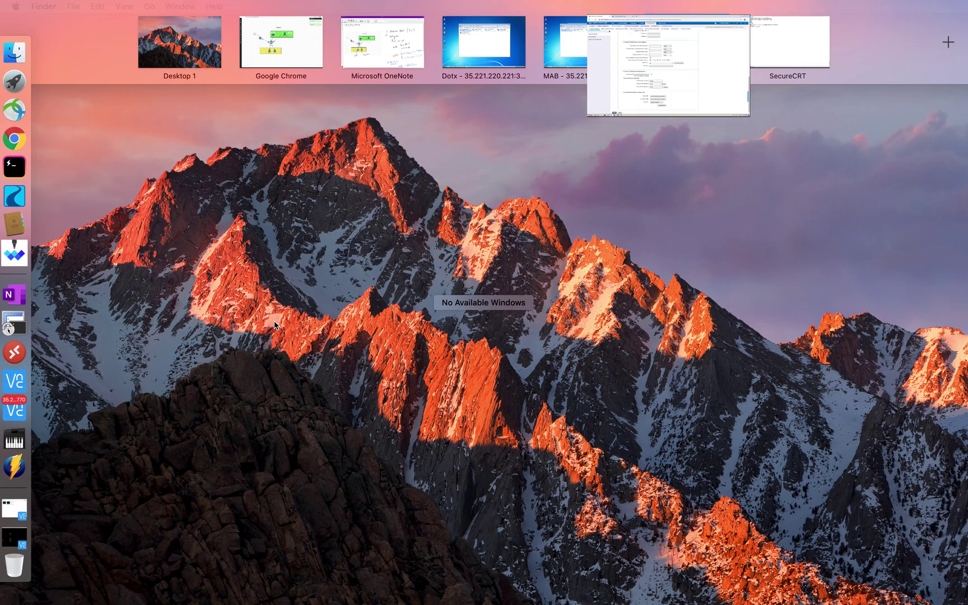
# Store SW1's CTS credentials with device id SW1 and its password
pyautogui.click(790, 48)
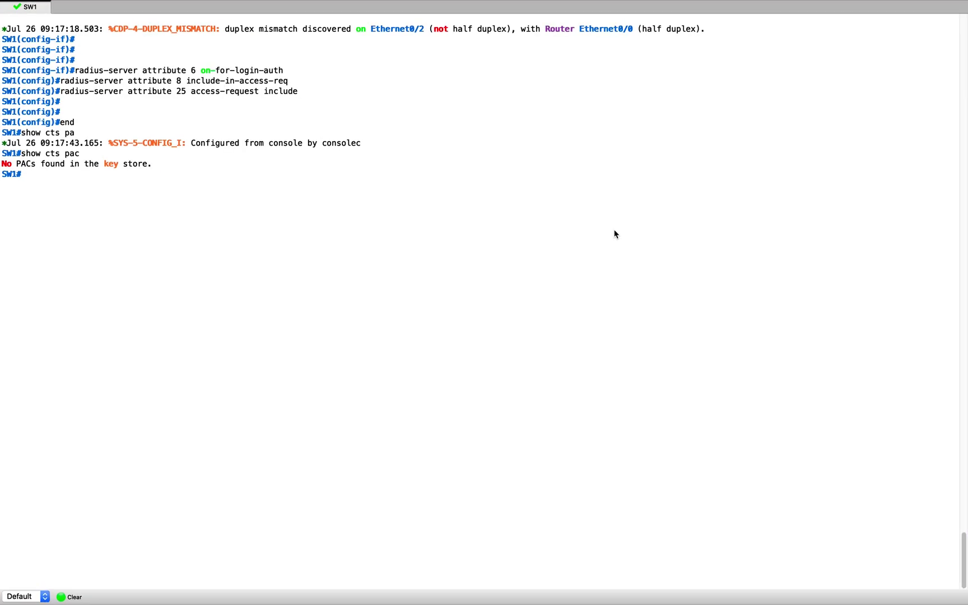
pyautogui.write('cts ide')
pyautogui.press('Tab')
pyautogui.press('BackSpace')
pyautogui.press('BackSpace')
pyautogui.press('BackSpace')
pyautogui.write('cre')
pyautogui.press('Tab')
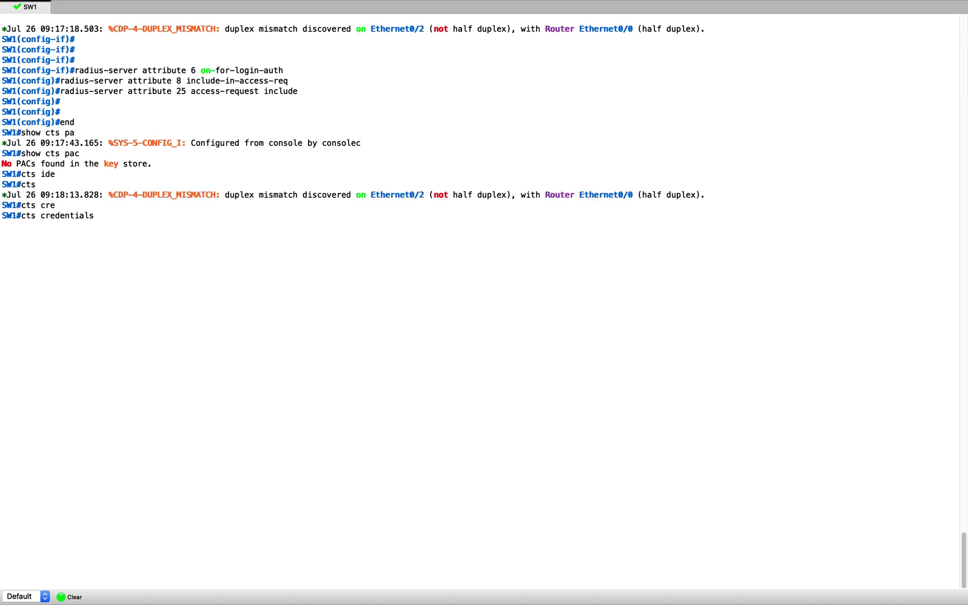
pyautogui.write('id SW1 pa')
pyautogui.press('Tab')
pyautogui.write('cisco')
pyautogui.press('Return')
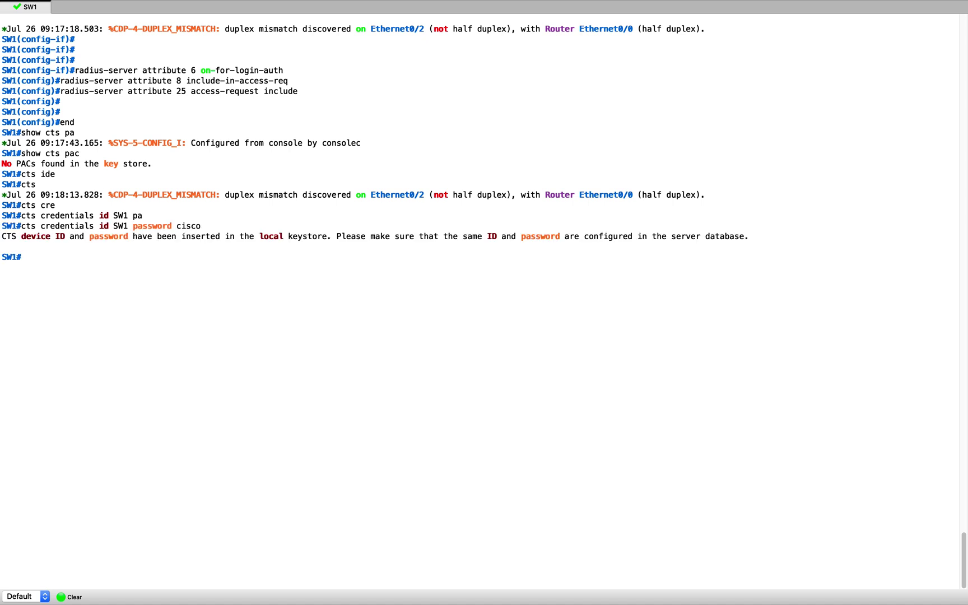
# Enter configuration mode and create a RADIUS server entry named ISE
pyautogui.write('conf t')
pyautogui.press('Return')
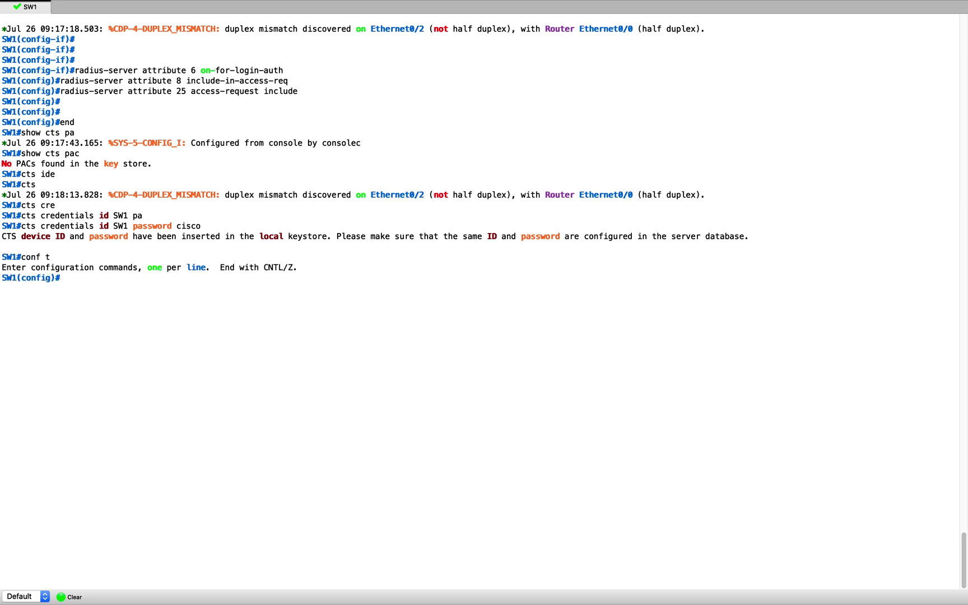
pyautogui.write('rad')
pyautogui.press('Tab')
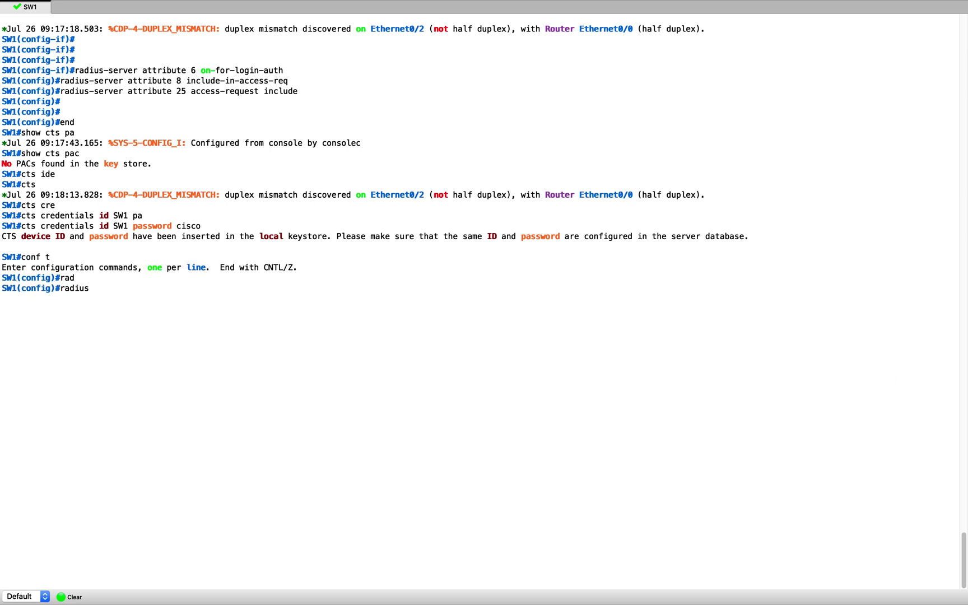
pyautogui.write('se')
pyautogui.press('Tab')
pyautogui.write('ISE')
pyautogui.press('Return')
# Give server ISE address 172.16.32.102, auth port 1812, acct port 1813, and a PAC key
pyautogui.write('add')
pyautogui.press('Tab')
pyautogui.write('ipv4 172.16.')
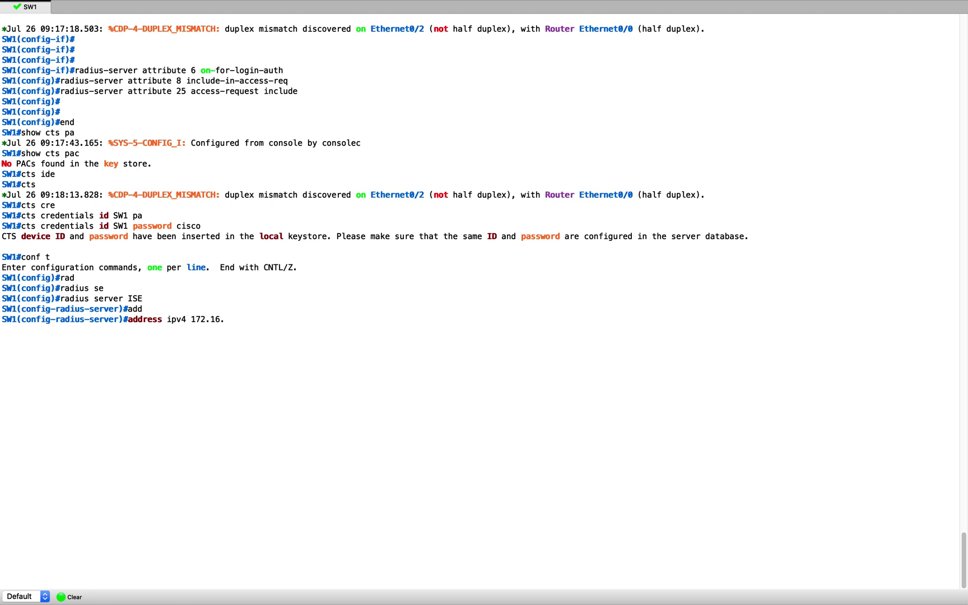
pyautogui.write('32.102 au')
pyautogui.press('Tab')
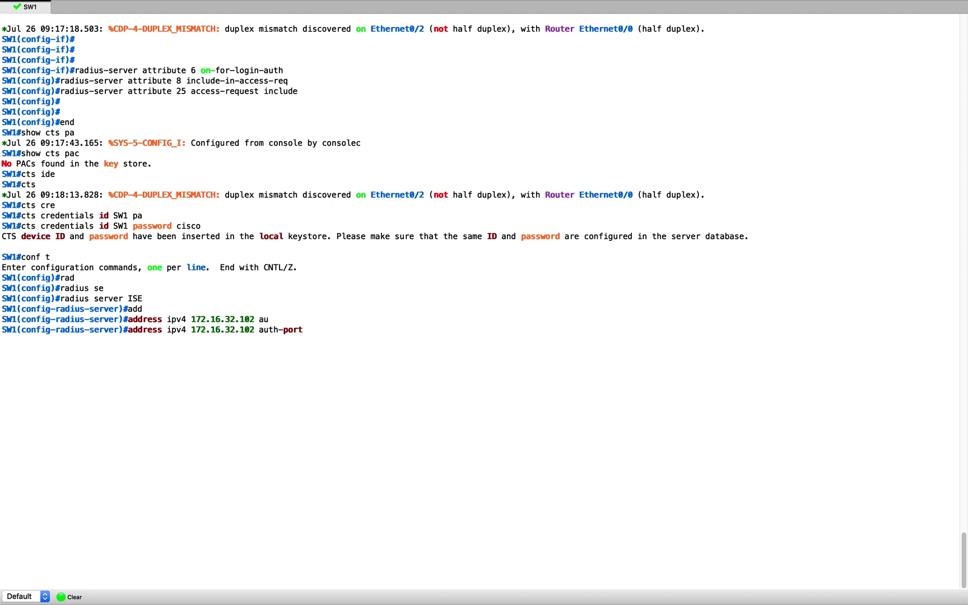
pyautogui.write('1812 acc')
pyautogui.press('Tab')
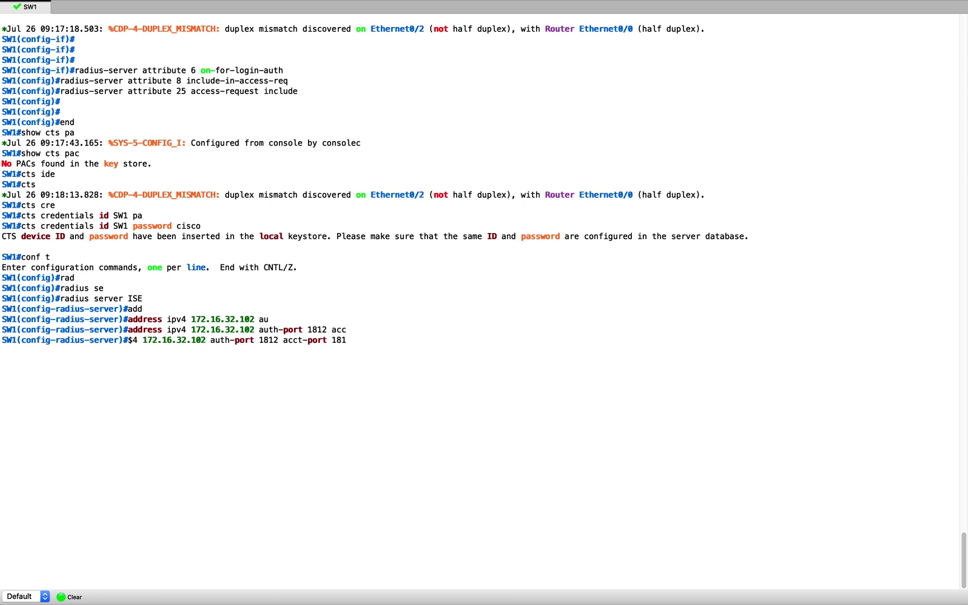
pyautogui.press('Return')
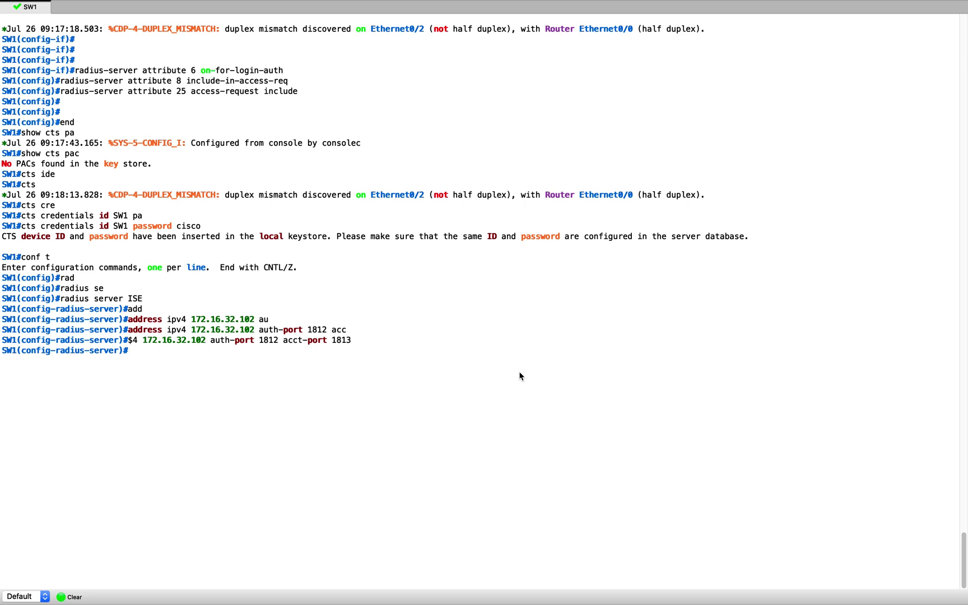
pyautogui.write('pac key cisco')
pyautogui.press('Return')
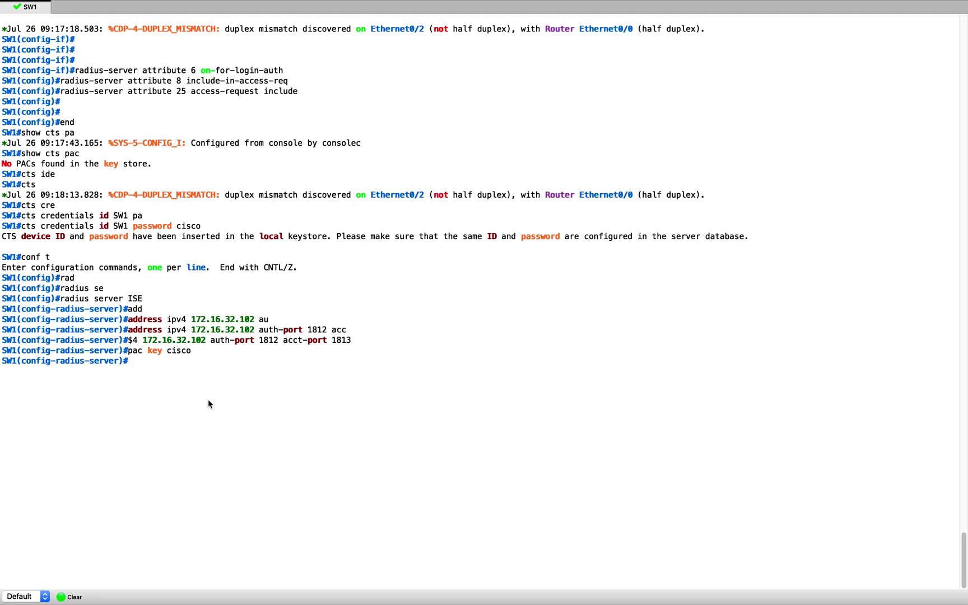
# Exit configuration mode to trigger PAC provisioning and highlight the success message
pyautogui.write('end')
pyautogui.press('Return')
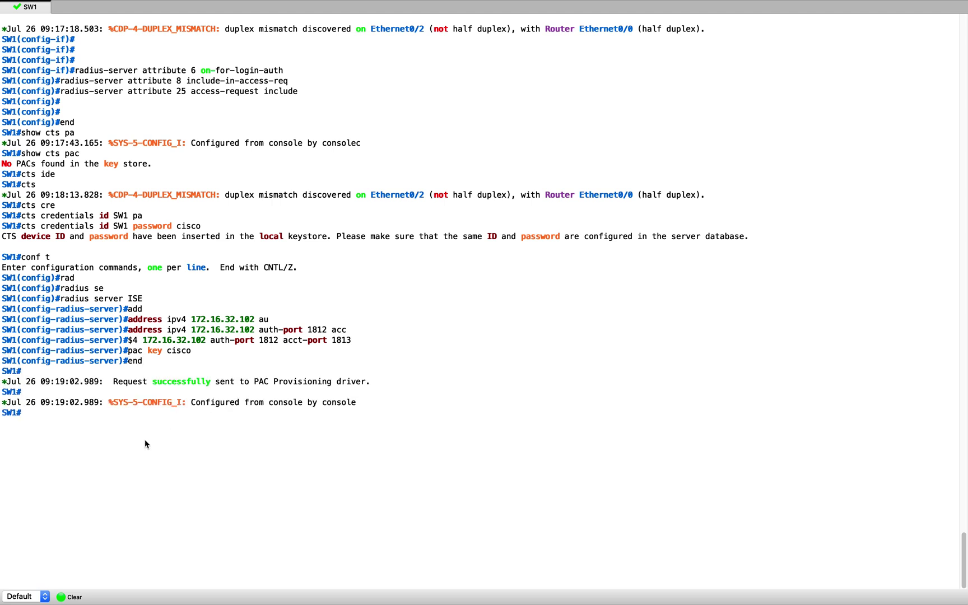
pyautogui.moveTo(114, 384); pyautogui.dragTo(335, 384)
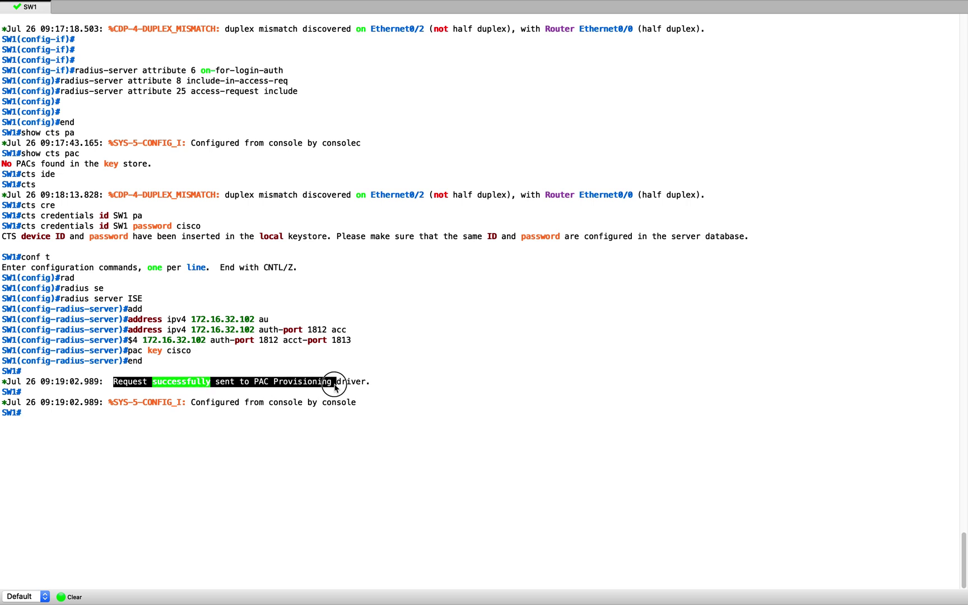
pyautogui.click(387, 395)
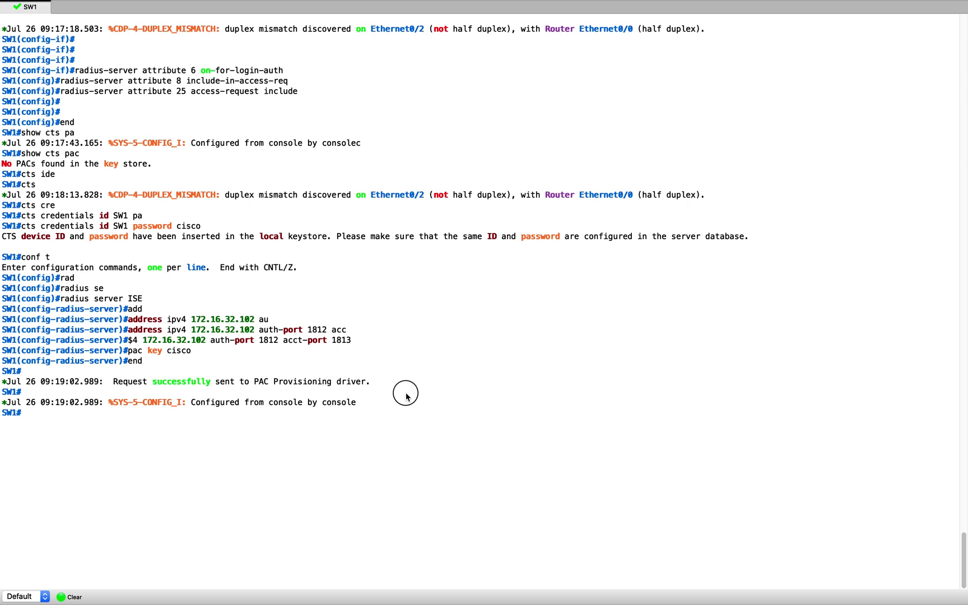
# Run show cts pacs to display the newly provisioned PAC details
pyautogui.write('show cts pac')
pyautogui.press('Tab')
pyautogui.press('Return')
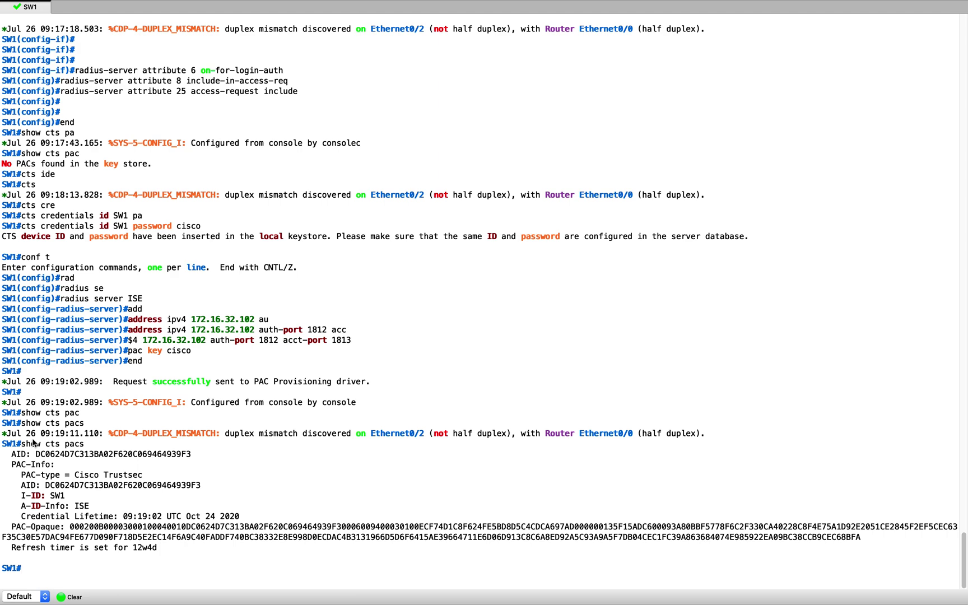
pyautogui.hotkey('ctrl', 'Up')
# Refresh the RADIUS Live Logs until SW1's 09:19 #CTSREQUEST# entries appear
pyautogui.click(685, 63)
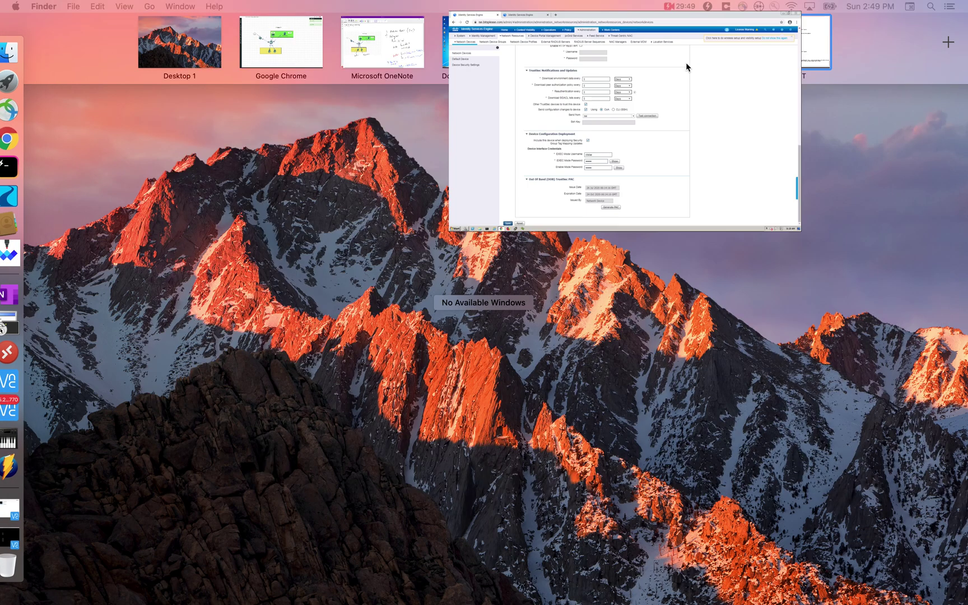
pyautogui.click(242, 15)
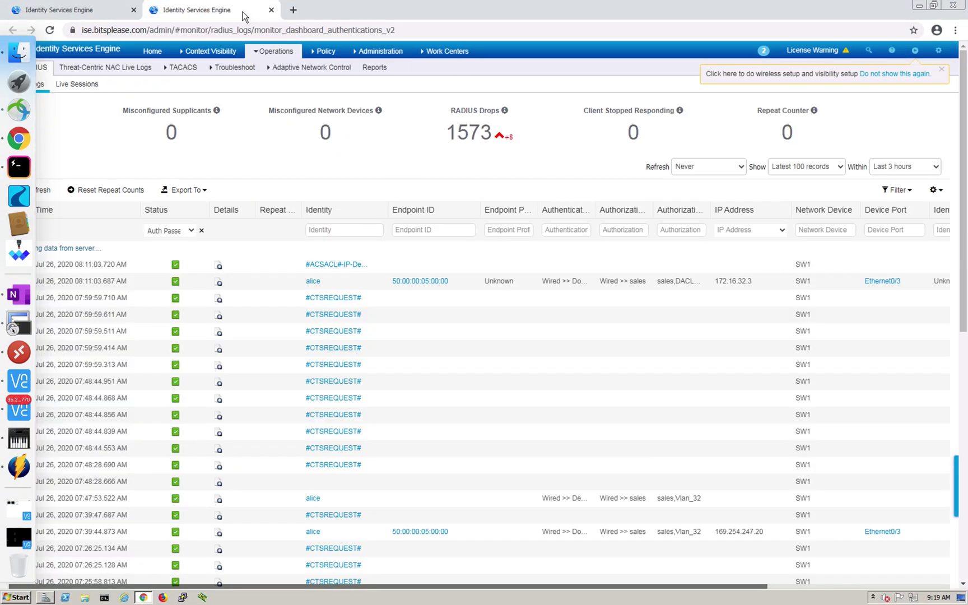
pyautogui.hotkey('ctrl', 'Up')
pyautogui.click(687, 42)
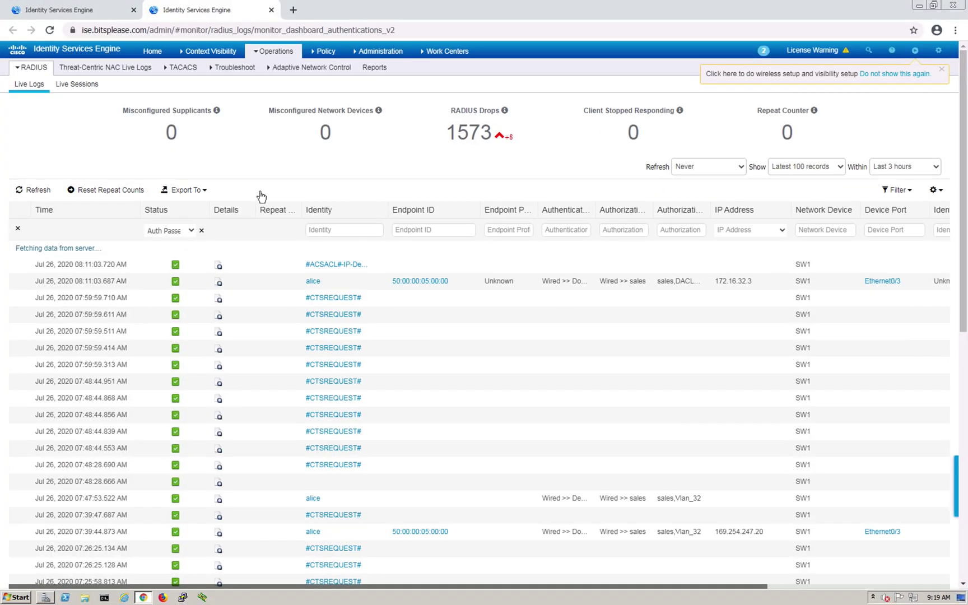
pyautogui.click(34, 193)
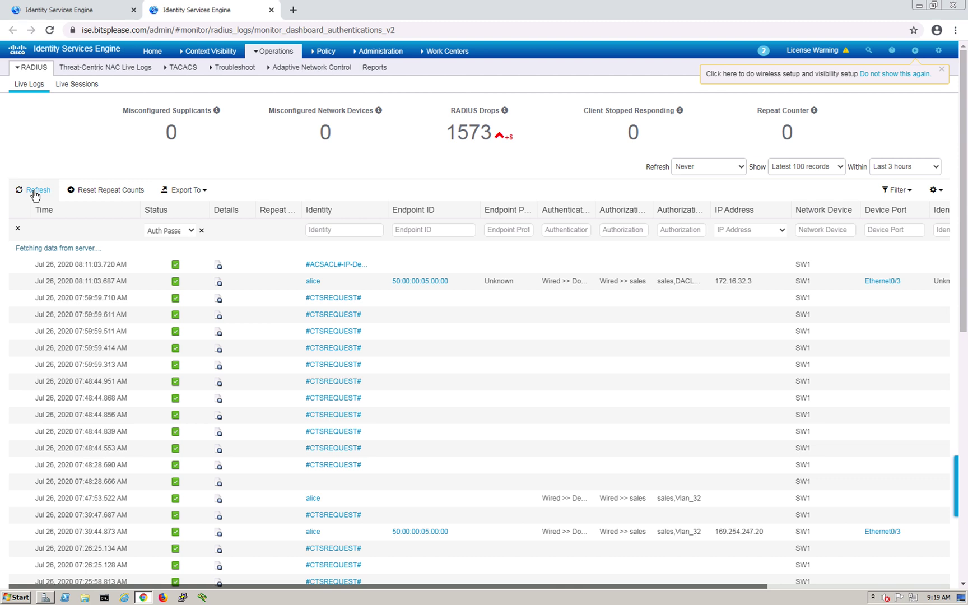
pyautogui.click(34, 193)
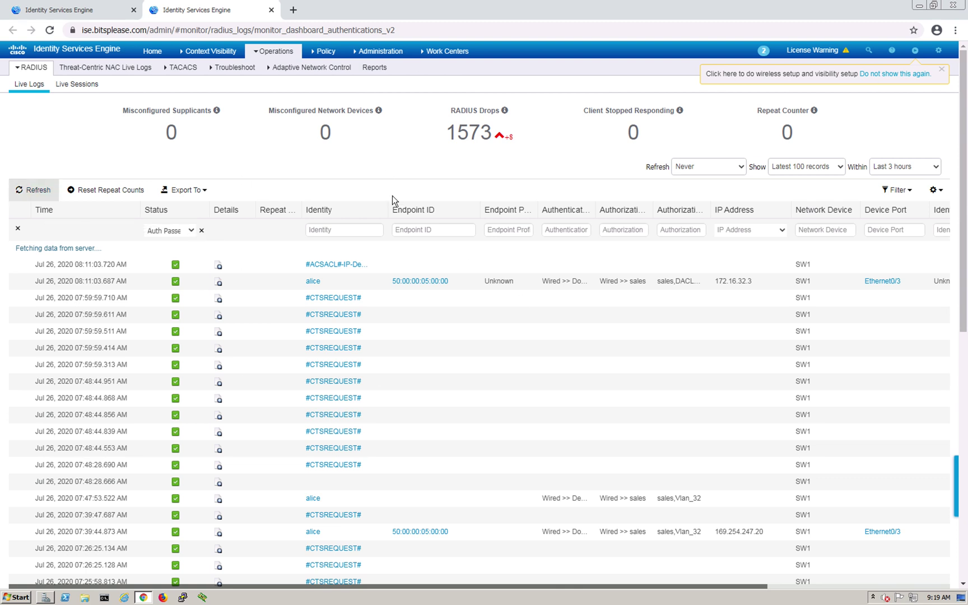
pyautogui.click(37, 191)
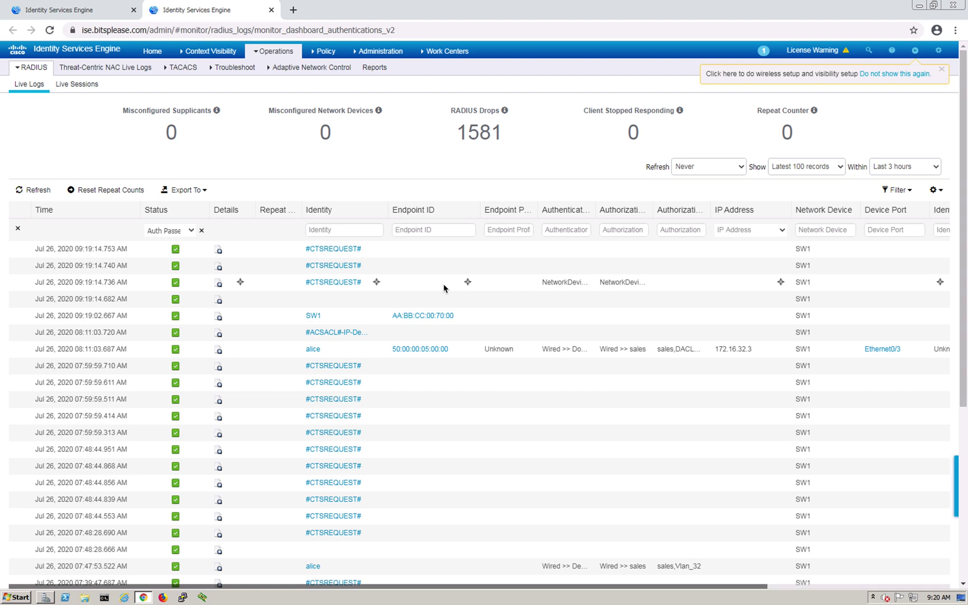
# Browse the ISE top menus through Administration to Work Centers
pyautogui.hotkey('ctrl', 'Up')
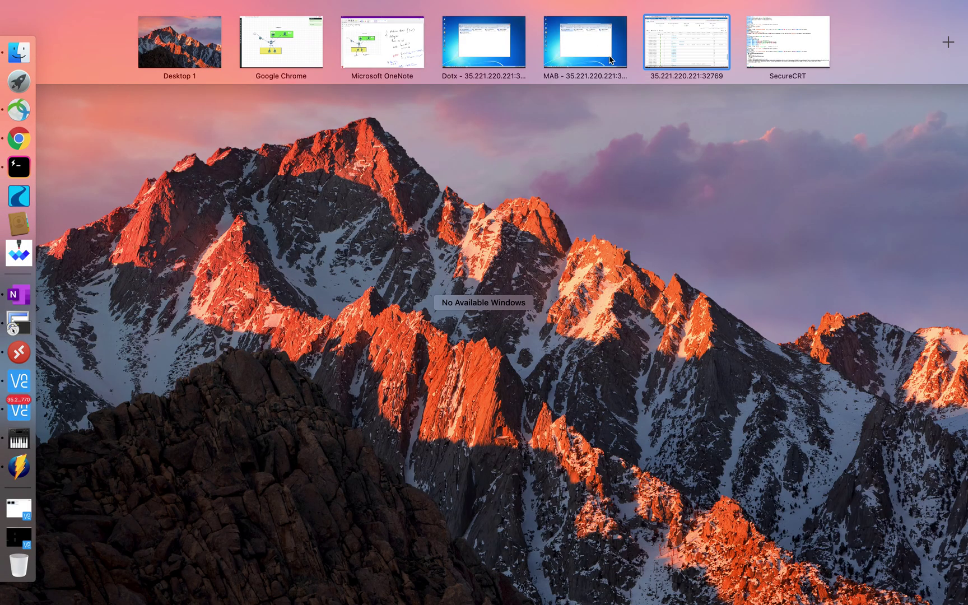
pyautogui.click(704, 52)
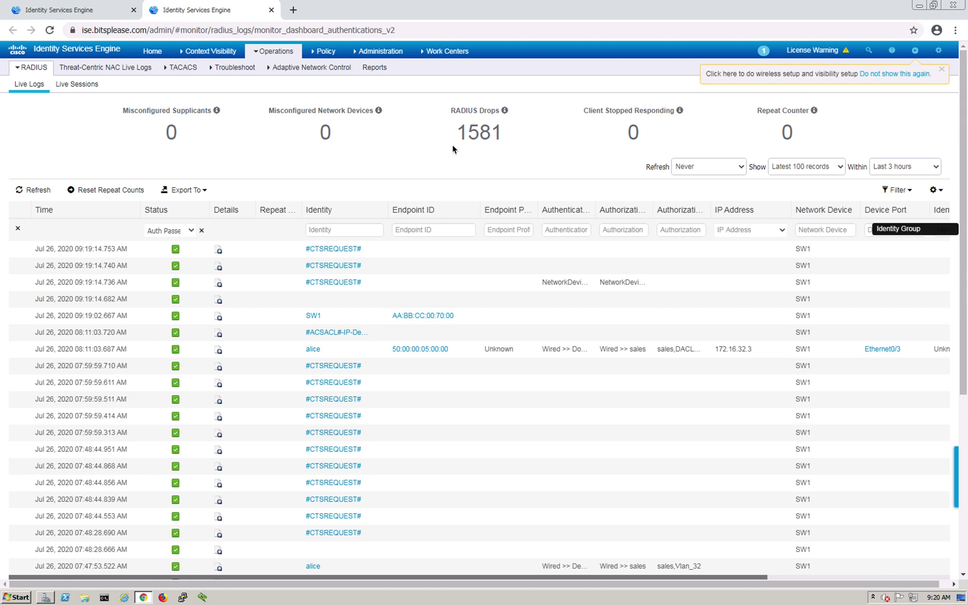
pyautogui.click(269, 51)
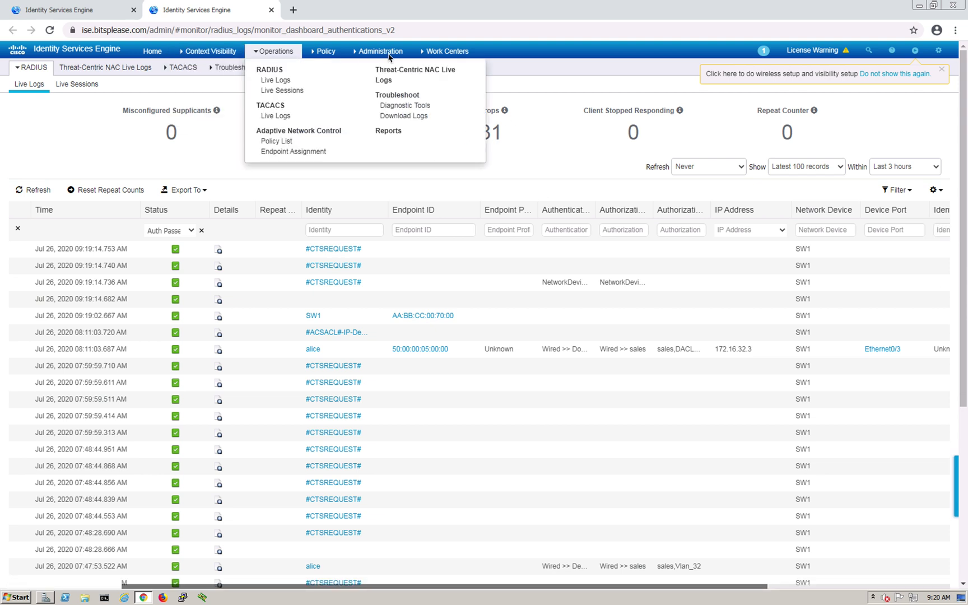
pyautogui.click(389, 54)
pyautogui.click(460, 51)
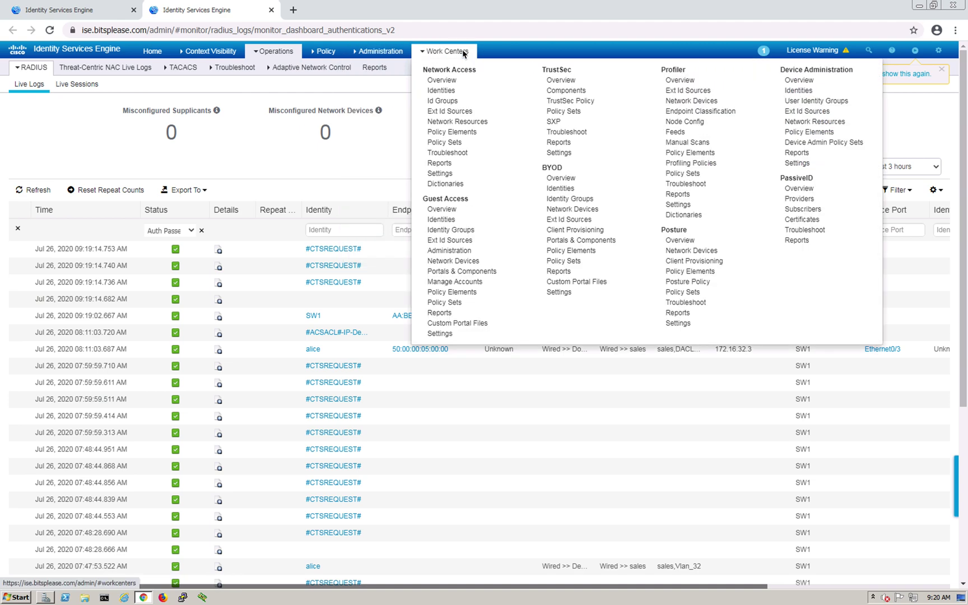
# Review TrustSec security groups finance (4) and sales (3), then list the Security Group ACLs
pyautogui.click(560, 71)
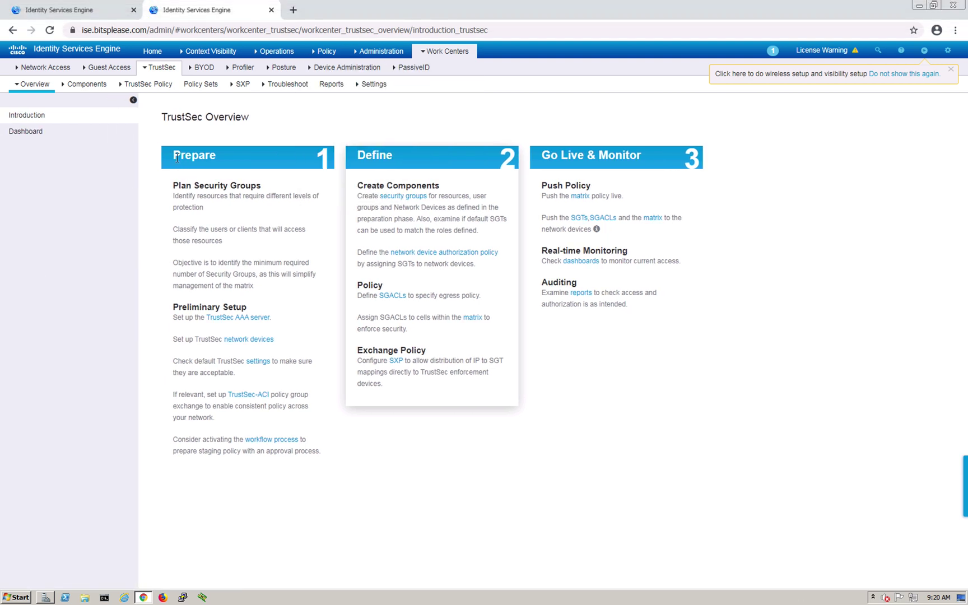
pyautogui.click(69, 90)
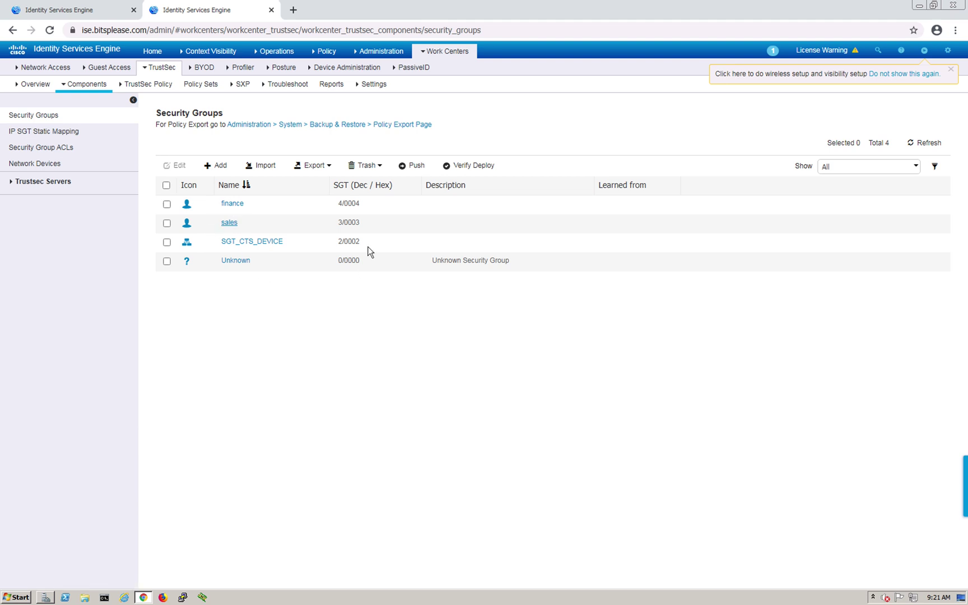
pyautogui.moveTo(337, 223); pyautogui.dragTo(364, 206)
pyautogui.click(81, 151)
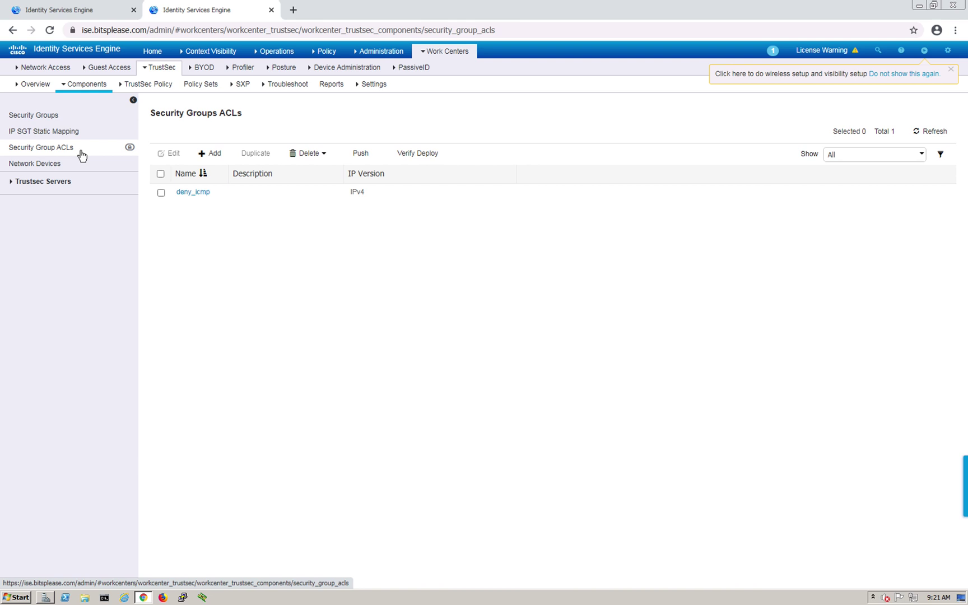
# Open the deny_icmp SGACL and highlight its 'deny icmp' rule content
pyautogui.click(188, 192)
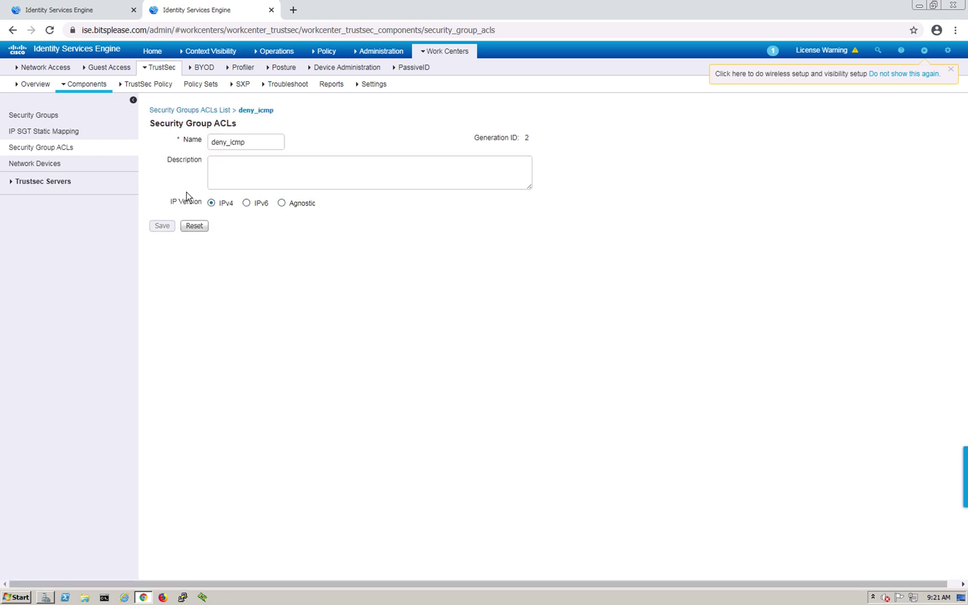
pyautogui.click(303, 229)
pyautogui.moveTo(303, 228); pyautogui.dragTo(255, 227)
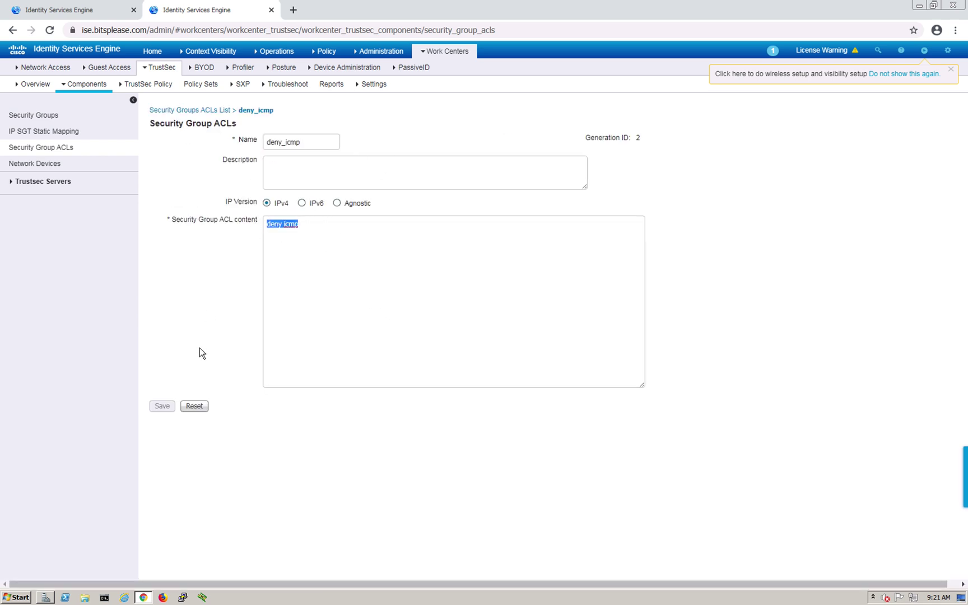
pyautogui.click(289, 240)
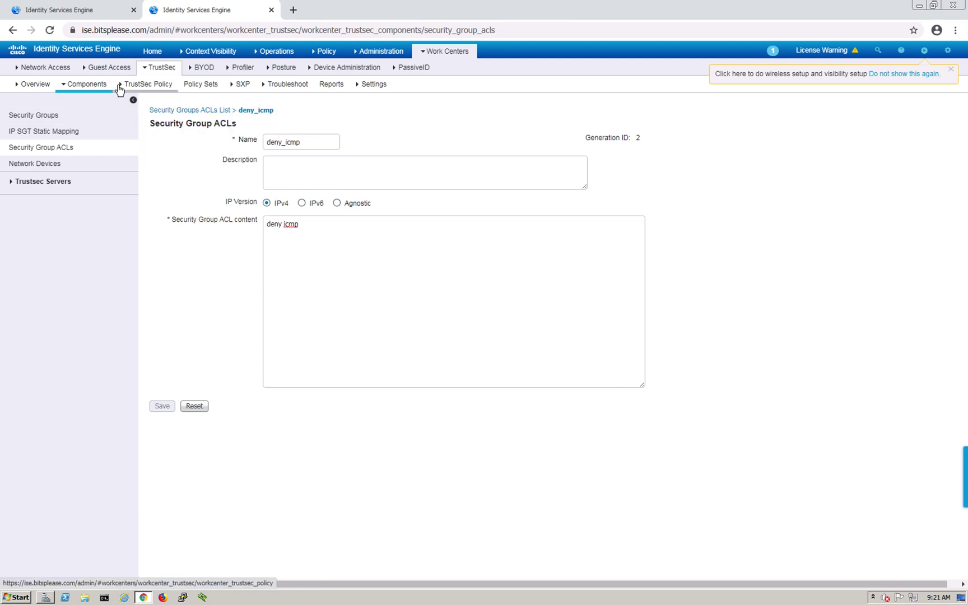
# Open the TrustSec egress matrix and select the sales-to-finance Deny IP cell
pyautogui.click(161, 92)
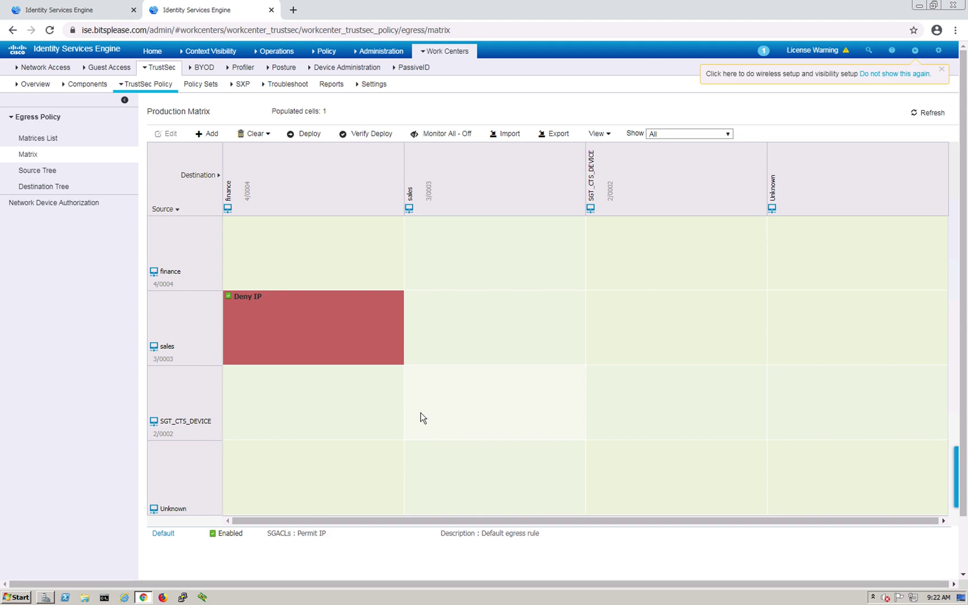
pyautogui.hotkey('ctrl', 'Up')
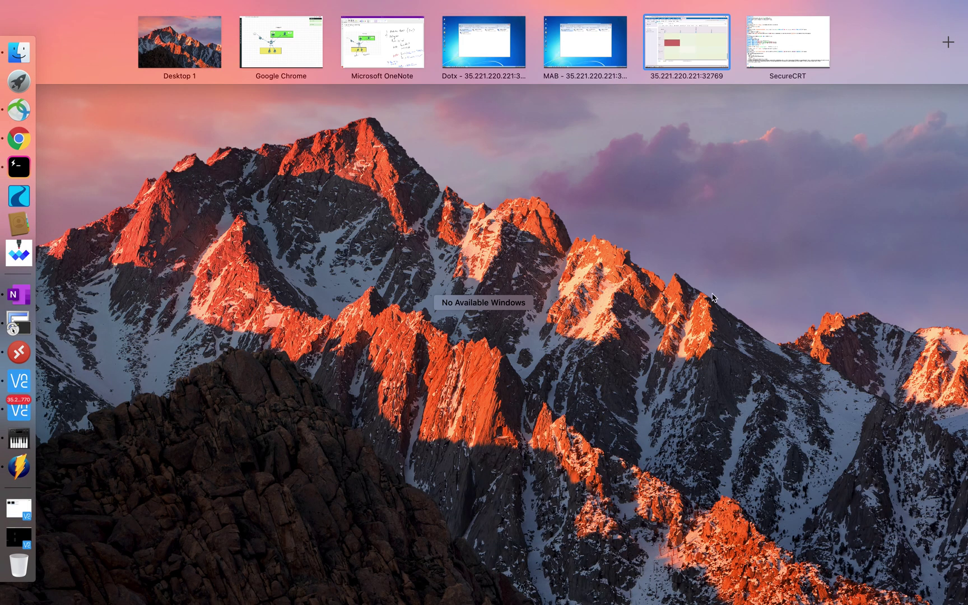
pyautogui.click(704, 49)
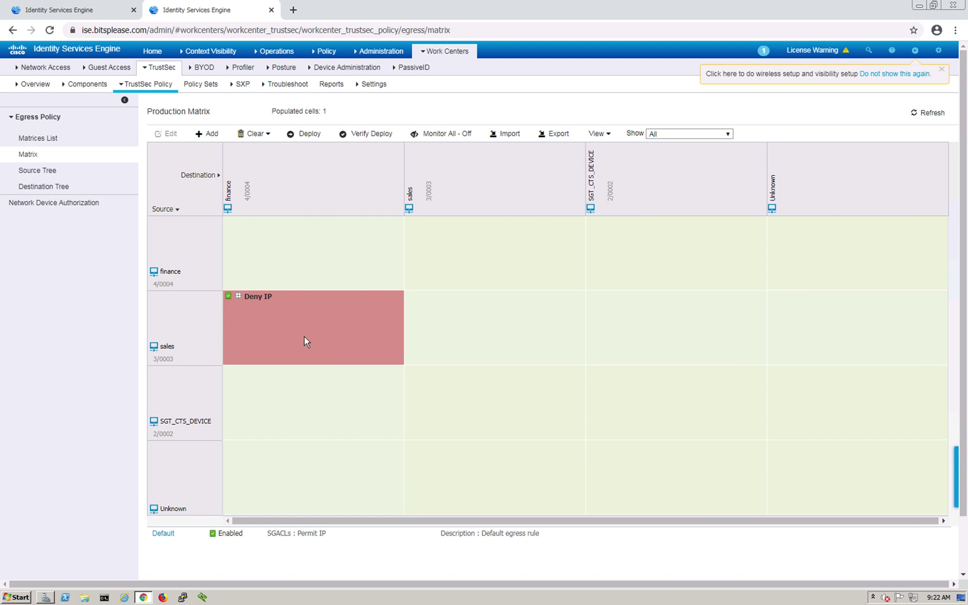
pyautogui.click(304, 336)
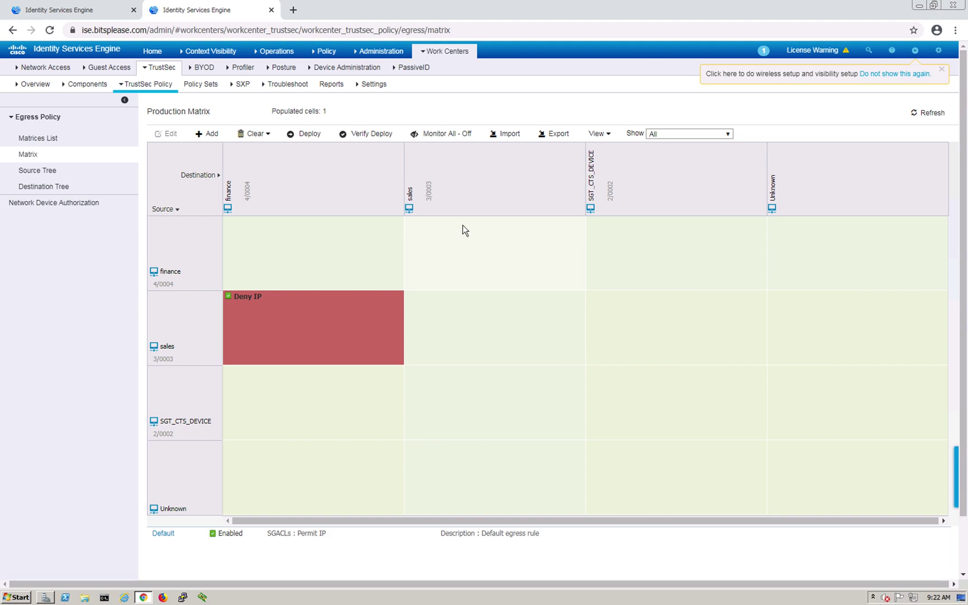
pyautogui.hotkey('ctrl', 'Up')
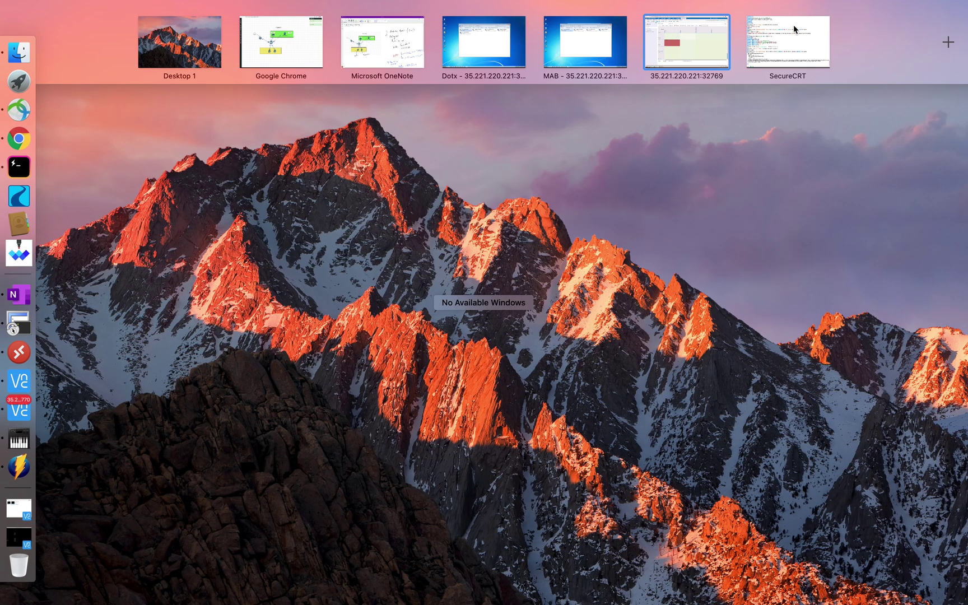
pyautogui.click(793, 28)
# Run show cts environment-data and highlight the sales 3 / finance 4 group table
pyautogui.press('Return')
pyautogui.press('Return')
pyautogui.press('Return')
pyautogui.press('Return')
pyautogui.press('Return')
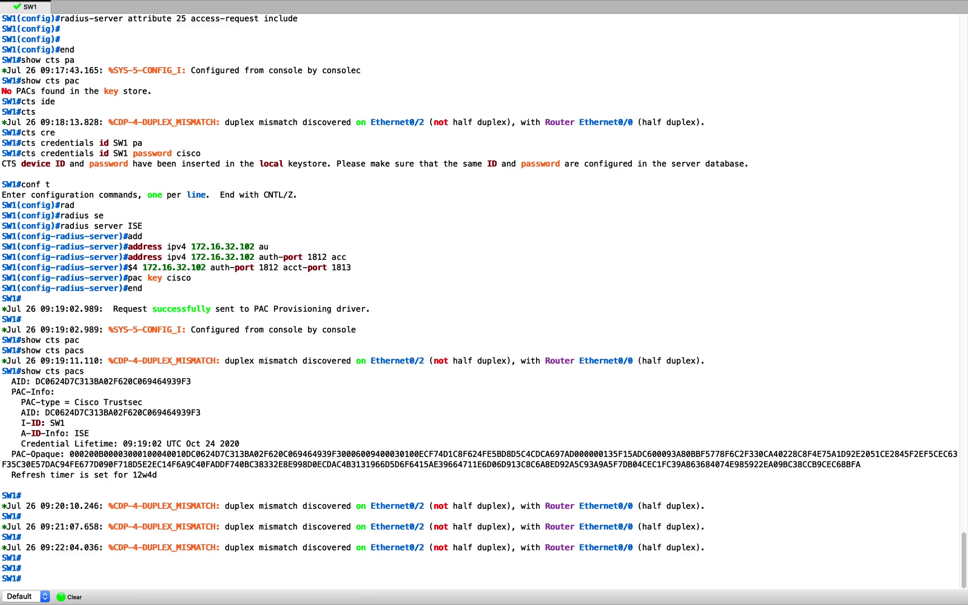
pyautogui.press('Return')
pyautogui.press('Return')
pyautogui.write('sh')
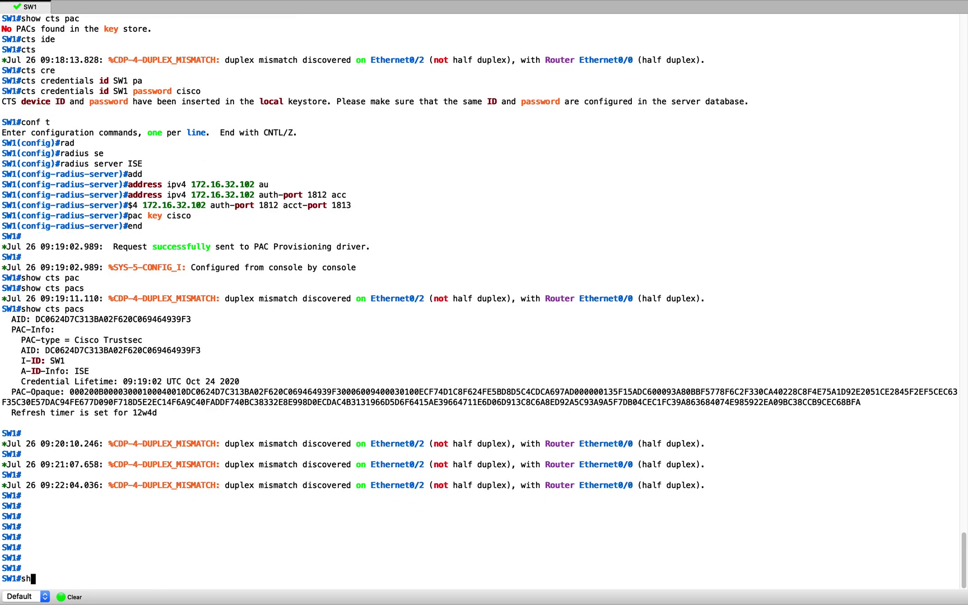
pyautogui.write('ow cts env')
pyautogui.press('Tab')
pyautogui.press('Return')
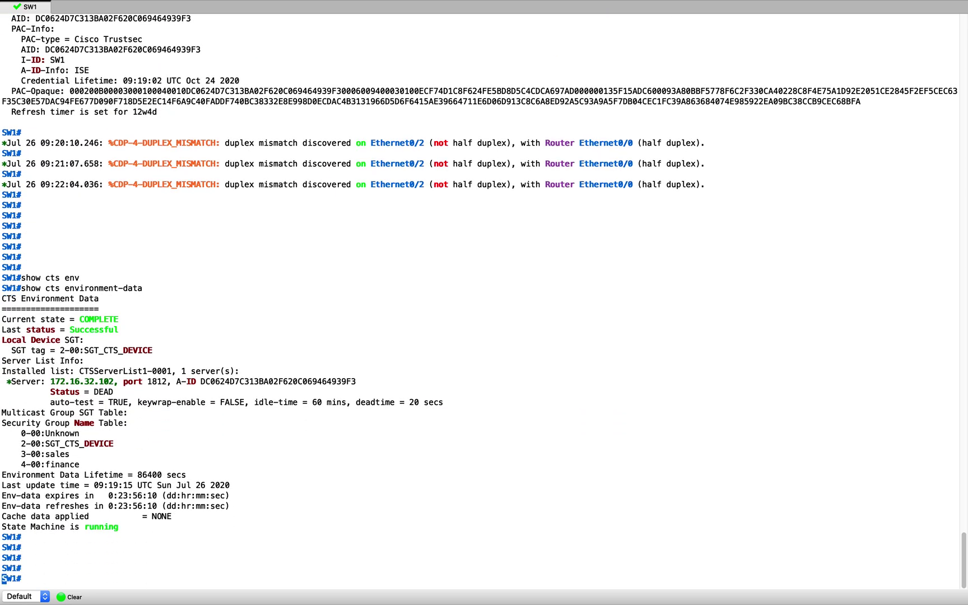
pyautogui.moveTo(11, 414); pyautogui.dragTo(120, 443)
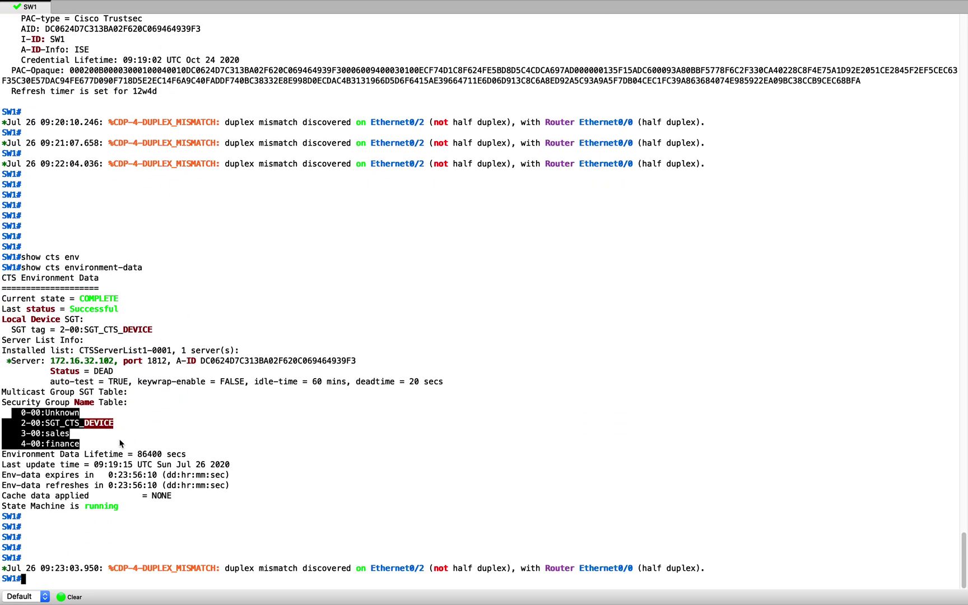
pyautogui.click(328, 421)
pyautogui.press('Return')
pyautogui.press('Return')
pyautogui.press('Return')
pyautogui.press('Return')
# Run show cts role-based permissions, which lists no policies yet
pyautogui.write('show cts ')
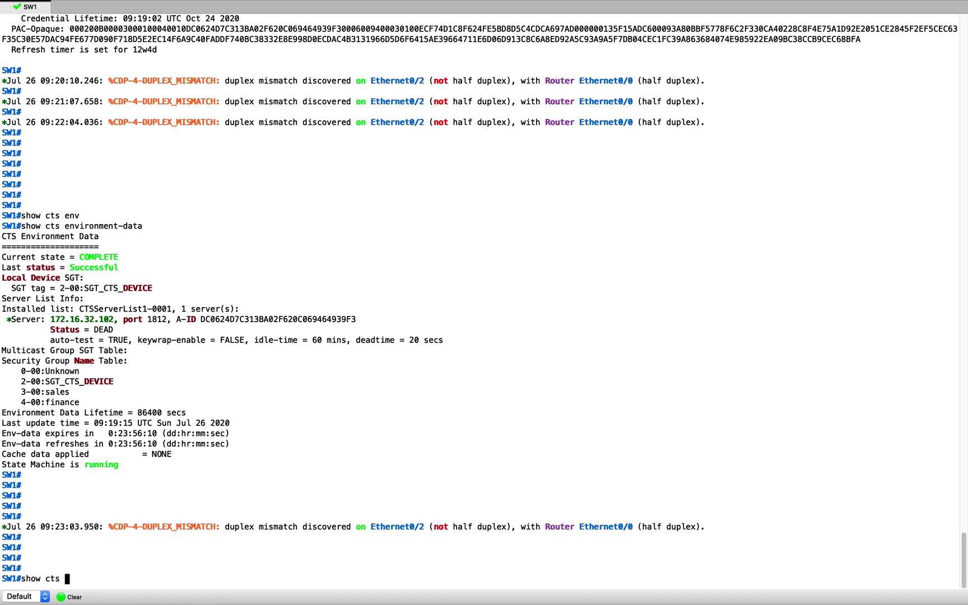
pyautogui.write('rol')
pyautogui.press('Tab')
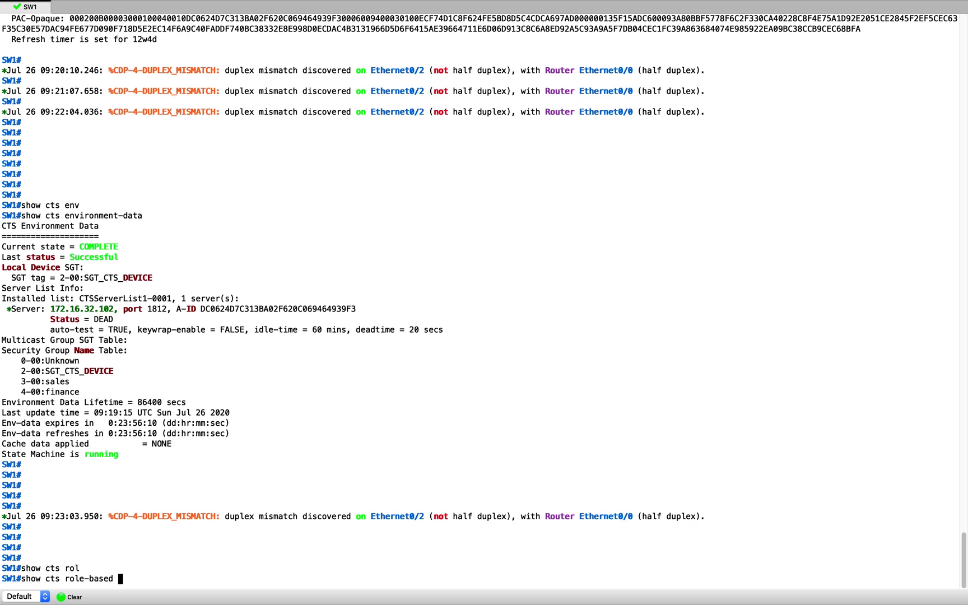
pyautogui.write('per')
pyautogui.press('Tab')
pyautogui.press('Return')
pyautogui.press('Return')
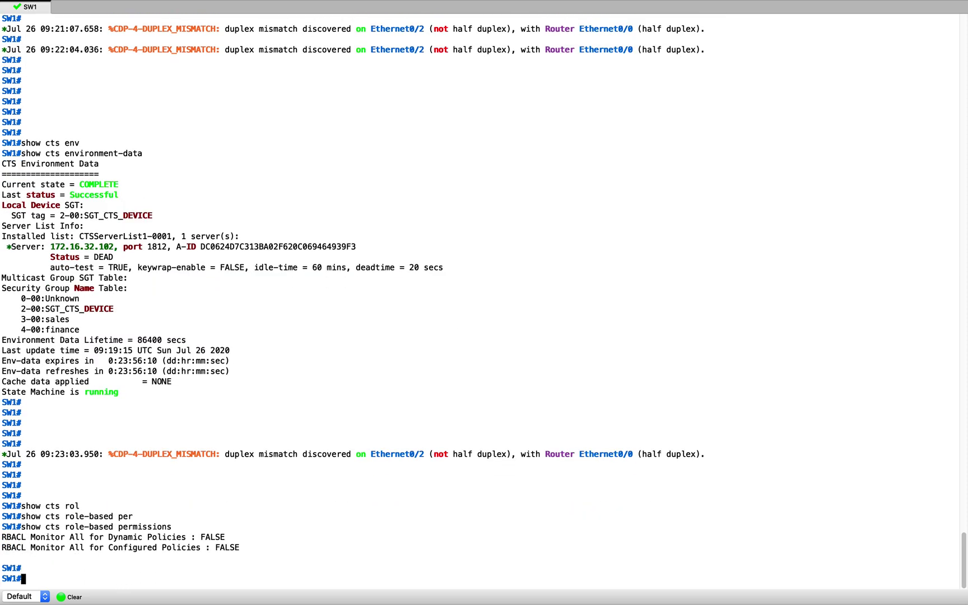
pyautogui.press('Return')
pyautogui.press('Return')
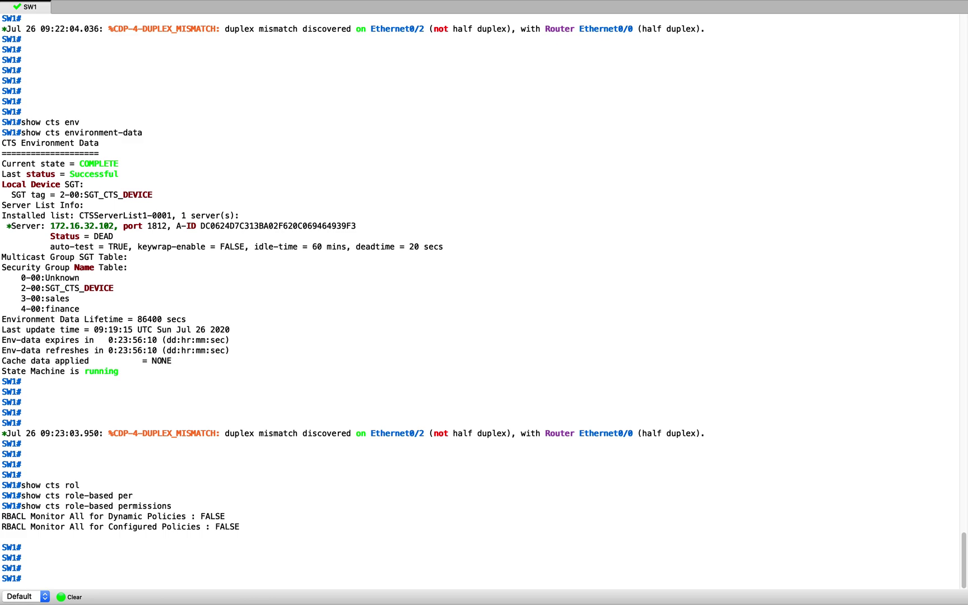
pyautogui.hotkey('ctrl', 'Up')
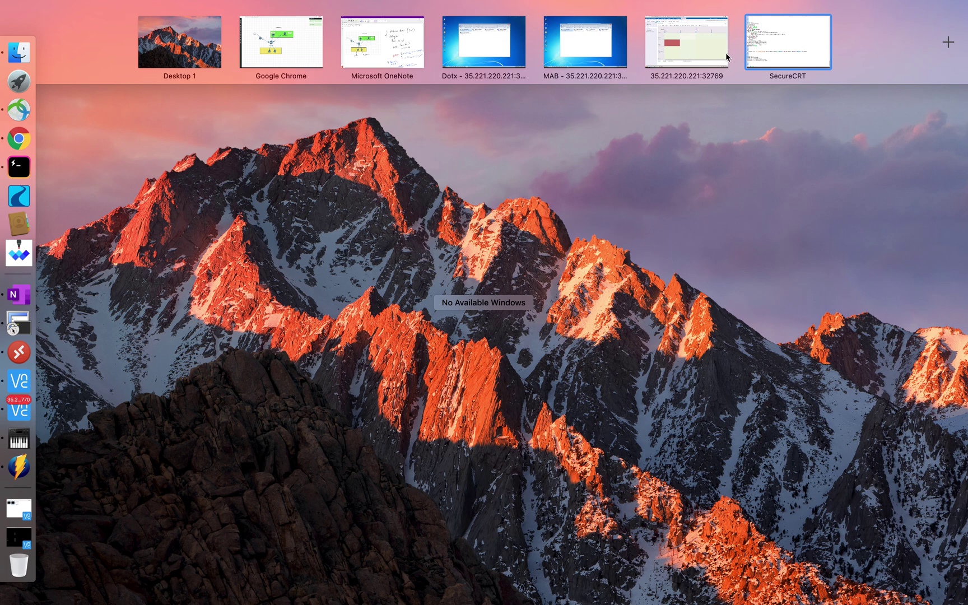
pyautogui.click(715, 57)
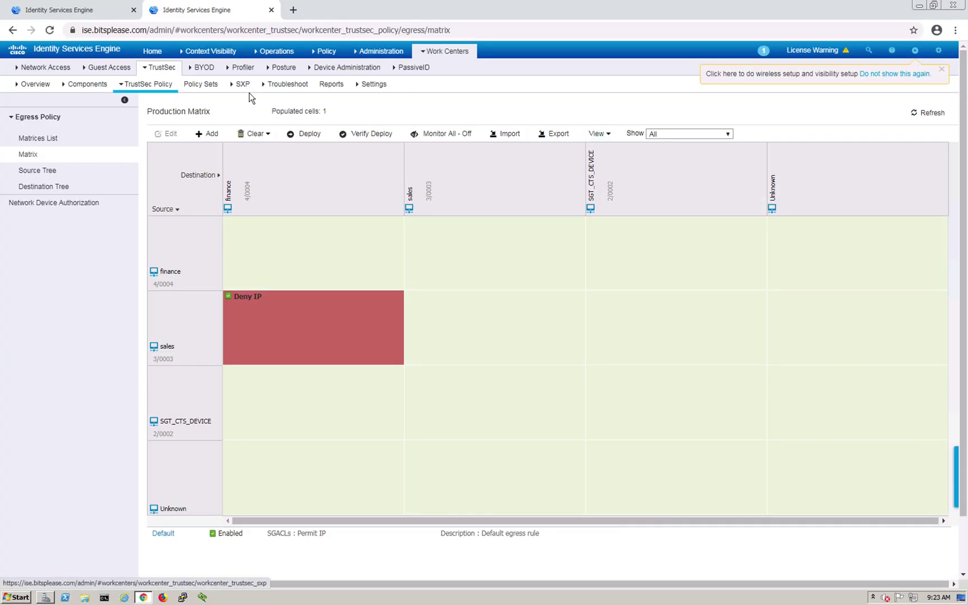
# Deploy the TrustSec egress matrix and dismiss the no-updates-pending notice
pyautogui.click(303, 137)
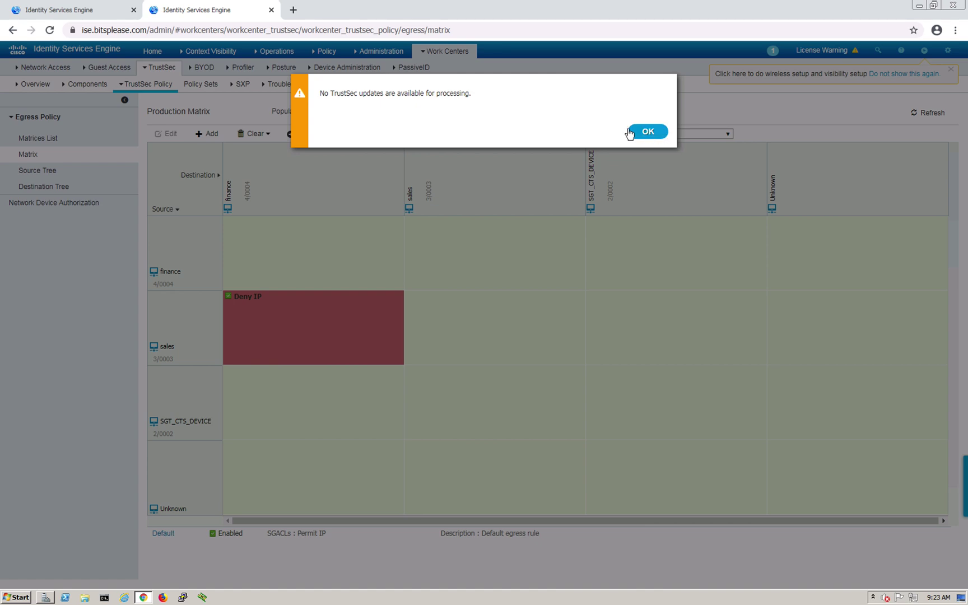
pyautogui.click(630, 133)
pyautogui.hotkey('ctrl', 'Up')
pyautogui.click(688, 153)
# Run cts refresh policy on SW1
pyautogui.write('cts refr')
pyautogui.press('Tab')
pyautogui.write('p')
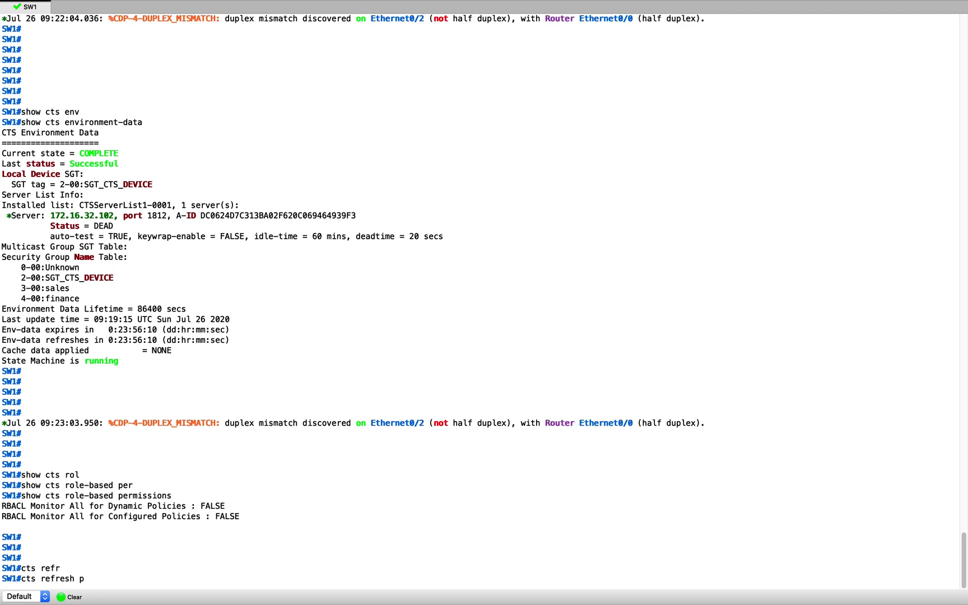
pyautogui.write('o')
pyautogui.press('Tab')
pyautogui.press('Return')
pyautogui.press('Return')
pyautogui.press('Up')
# Rerun show cts role-based permissions three times to check for the downloaded policy
pyautogui.press('Up')
pyautogui.press('Return')
pyautogui.press('Up')
pyautogui.press('Return')
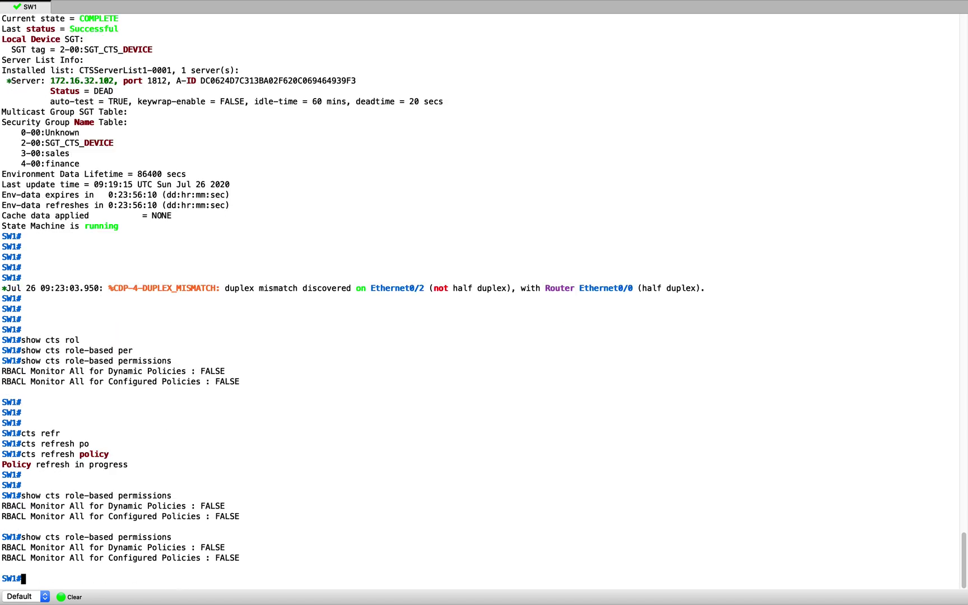
pyautogui.press('Up')
pyautogui.press('Return')
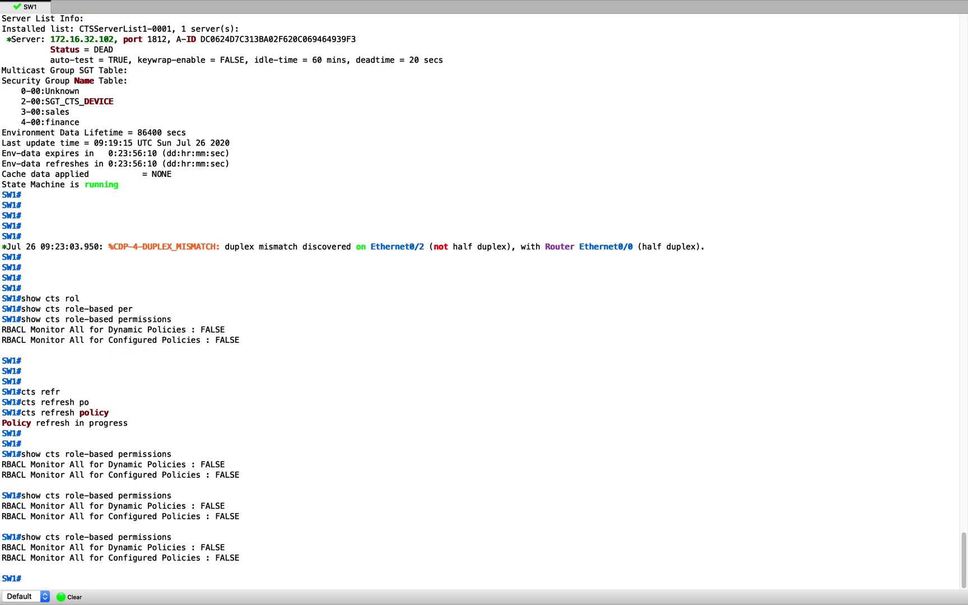
pyautogui.press('Up')
pyautogui.press('Return')
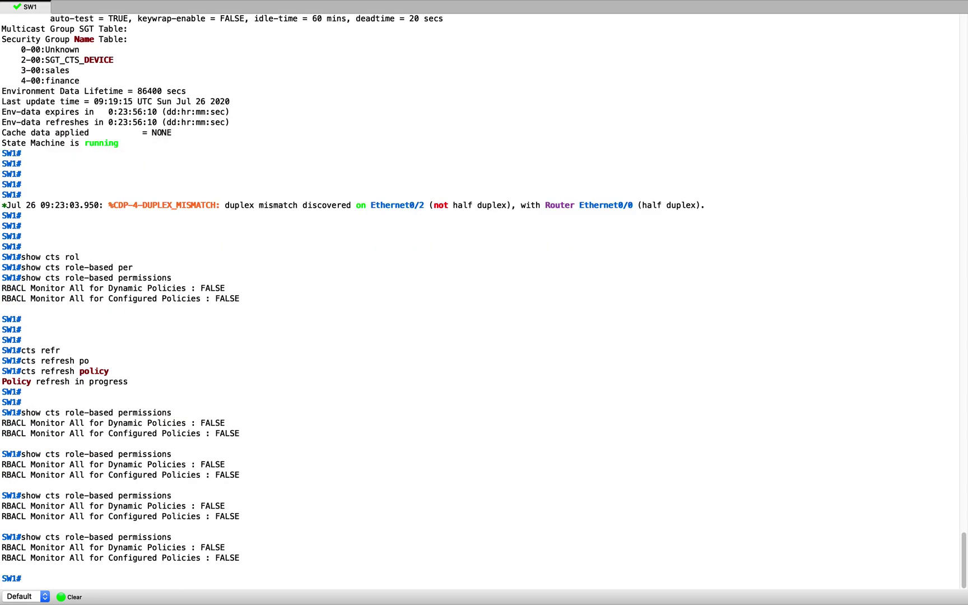
pyautogui.hotkey('ctrl', 'Up')
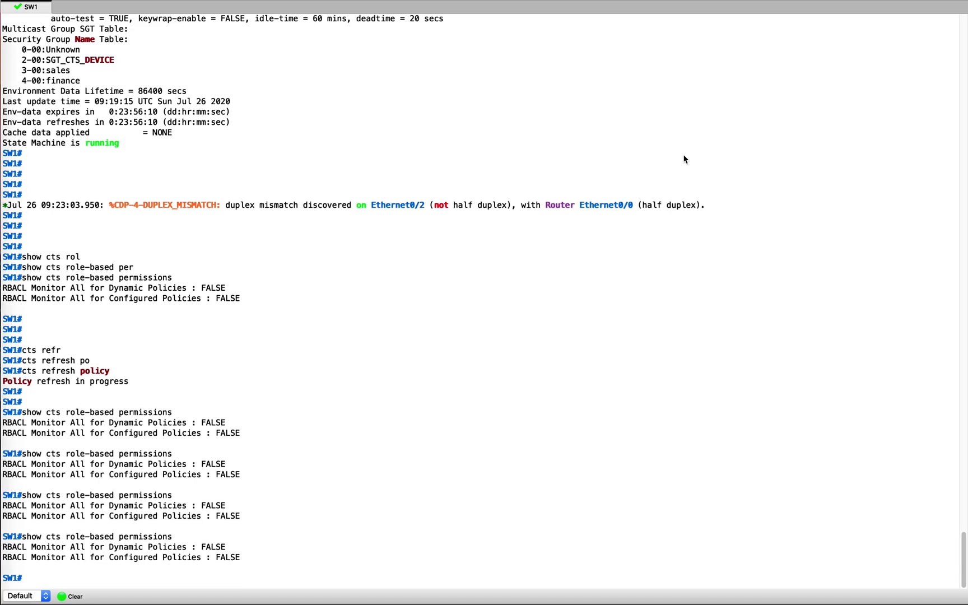
pyautogui.click(668, 49)
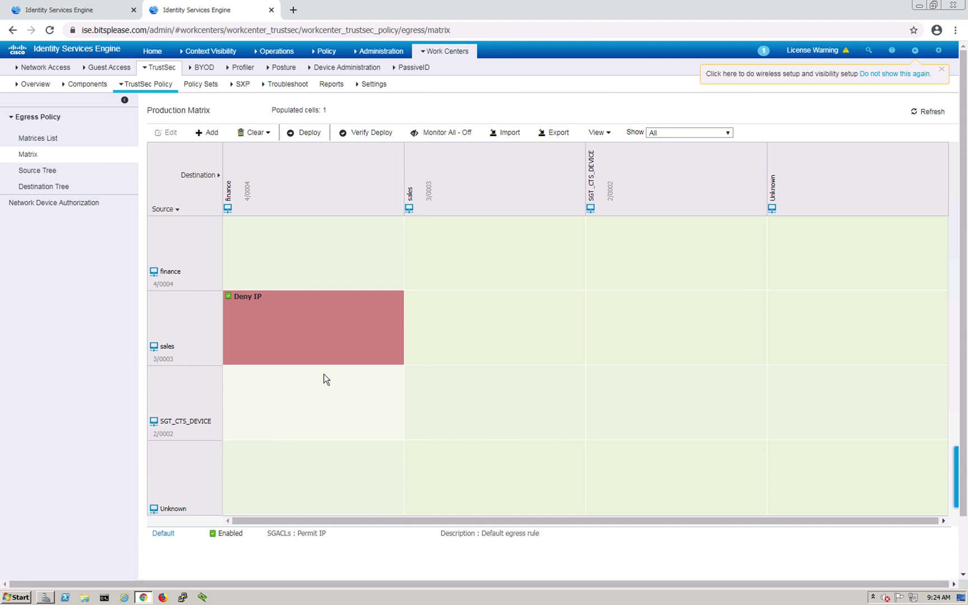
# Leave the Production Matrix with its sales-to-finance Deny IP cell for the desktop overview
pyautogui.hotkey('ctrl', 'Up')
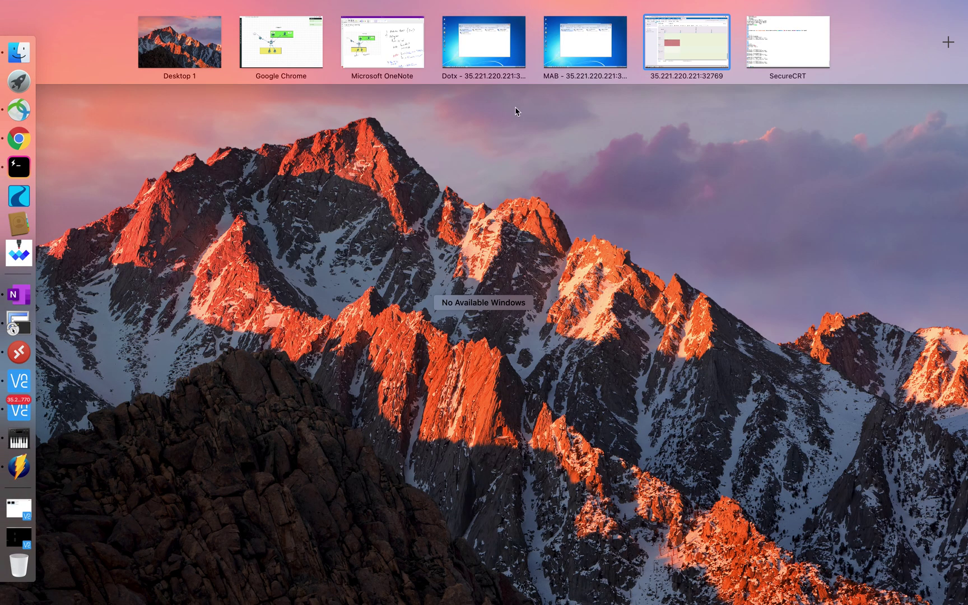
# Enable cts role-based enforcement globally on switch SW1 from configuration mode
pyautogui.click(774, 41)
pyautogui.write('conf t')
pyautogui.press('Return')
pyautogui.press('Return')
pyautogui.press('Return')
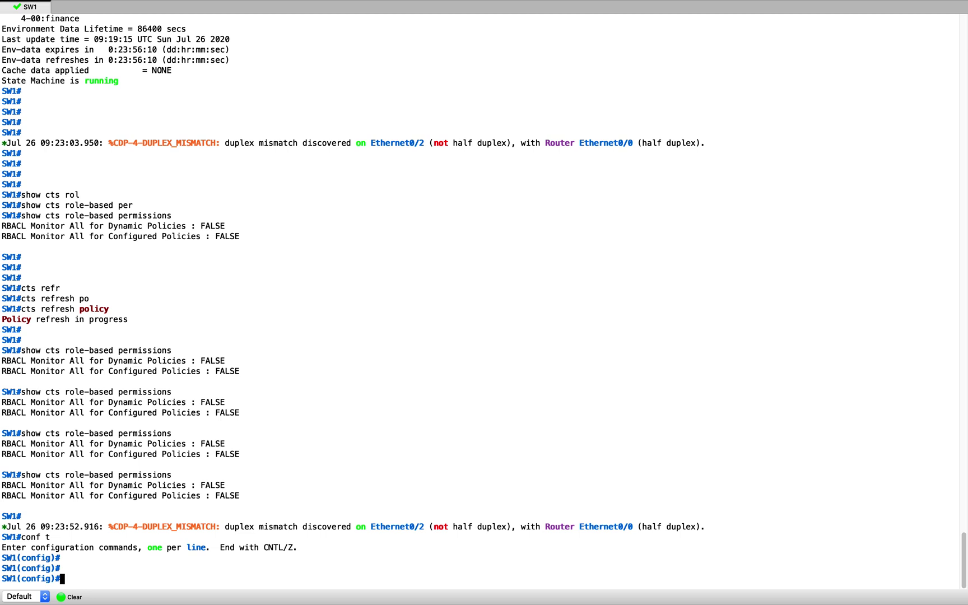
pyautogui.write('cts rol')
pyautogui.press('Tab')
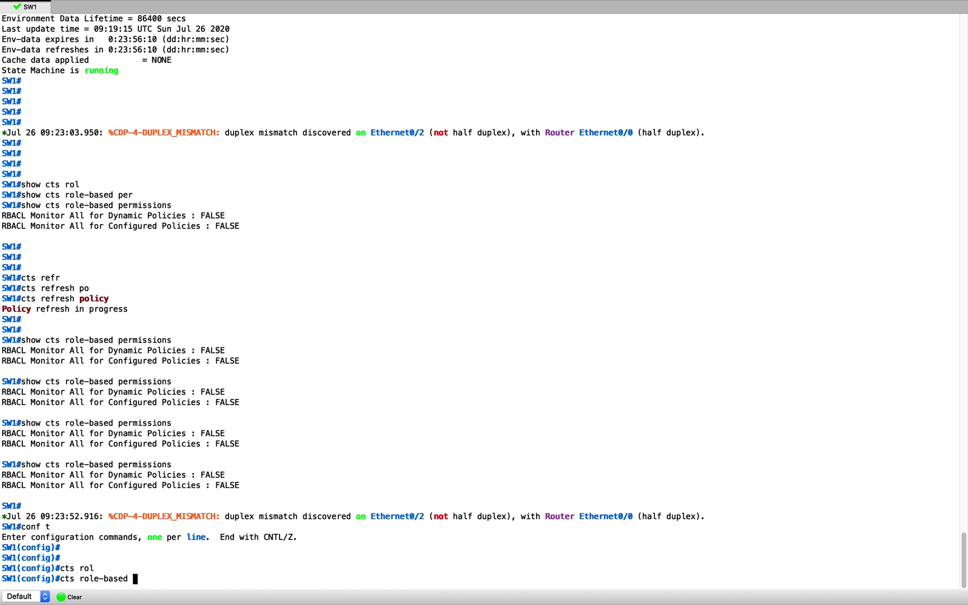
pyautogui.write('enf')
pyautogui.press('Tab')
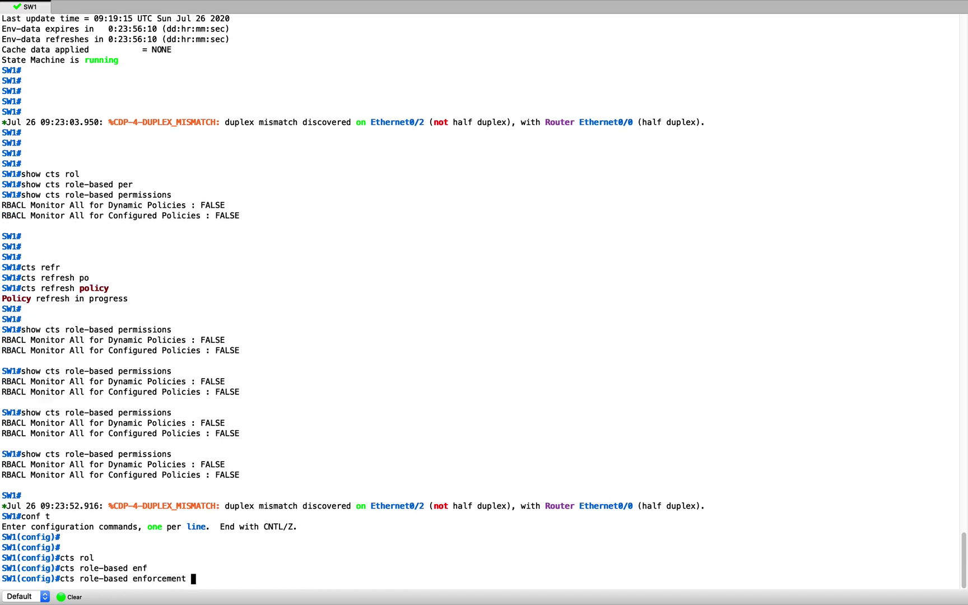
pyautogui.press('Return')
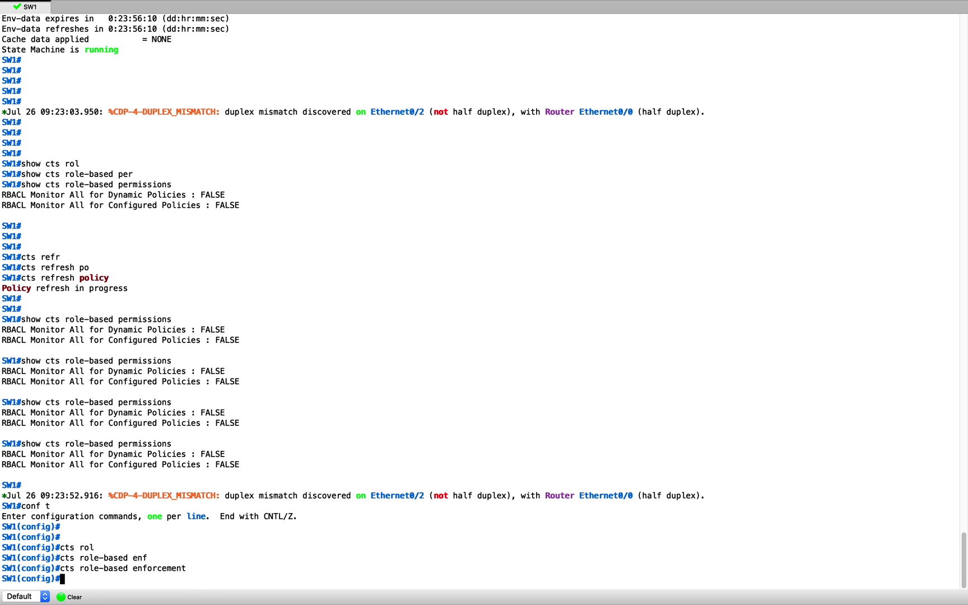
# Extend role-based enforcement with vlan-list all, then end configuration mode
pyautogui.press('Up')
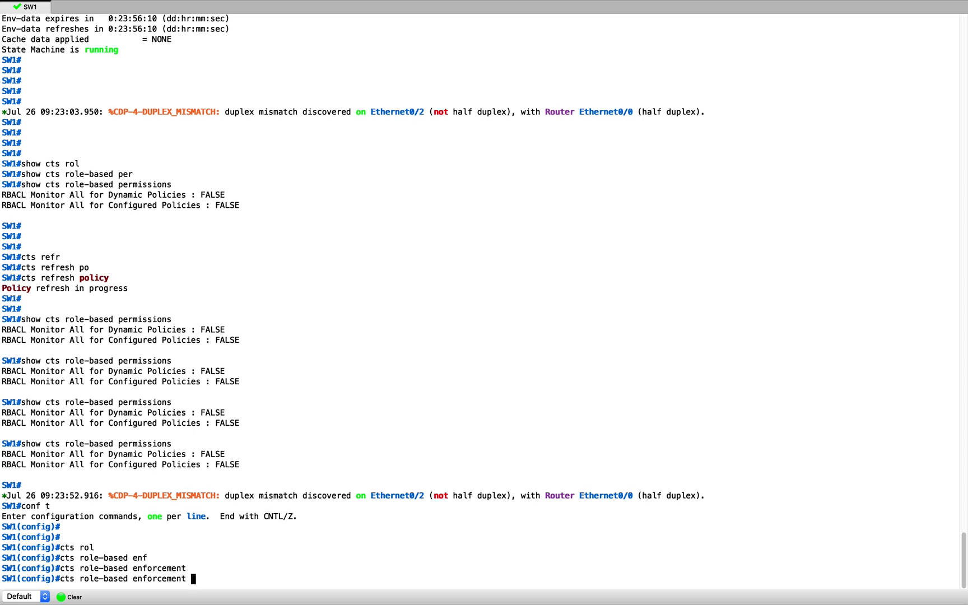
pyautogui.write('v')
pyautogui.press('Tab')
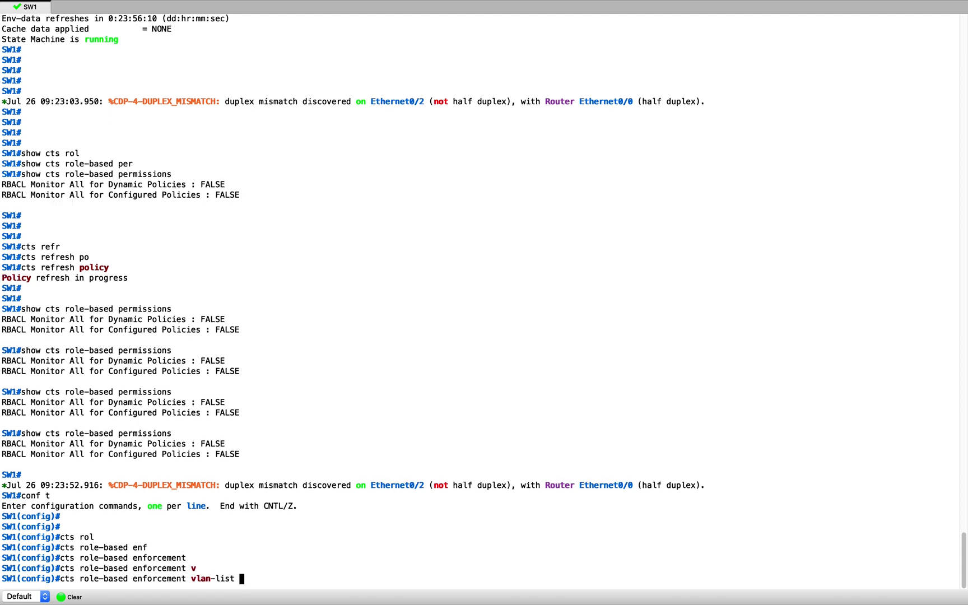
pyautogui.write('?')
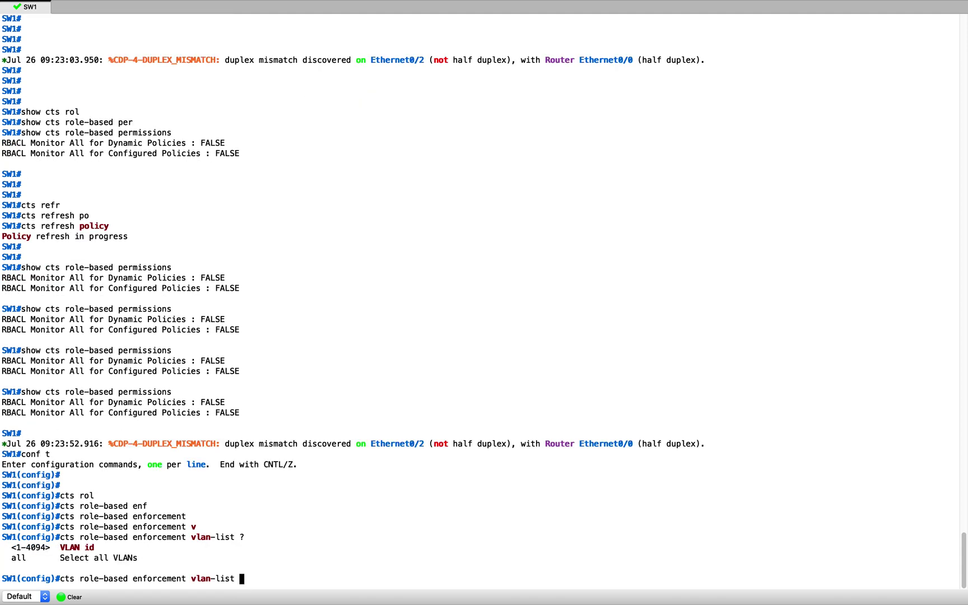
pyautogui.write('all')
pyautogui.press('Return')
pyautogui.press('Return')
pyautogui.press('Return')
pyautogui.press('Return')
pyautogui.press('Return')
pyautogui.press('Return')
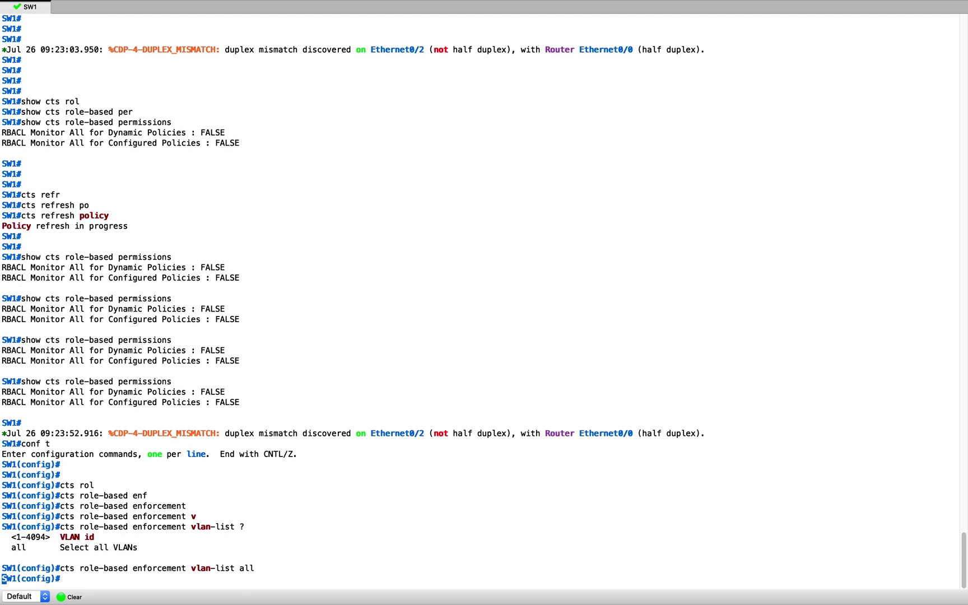
pyautogui.write('end')
pyautogui.press('Return')
# Run show cts role-based permissions and confirm the IPv4 default is Permit IP-00
pyautogui.write('conf t')
pyautogui.press('Up')
pyautogui.press('Up')
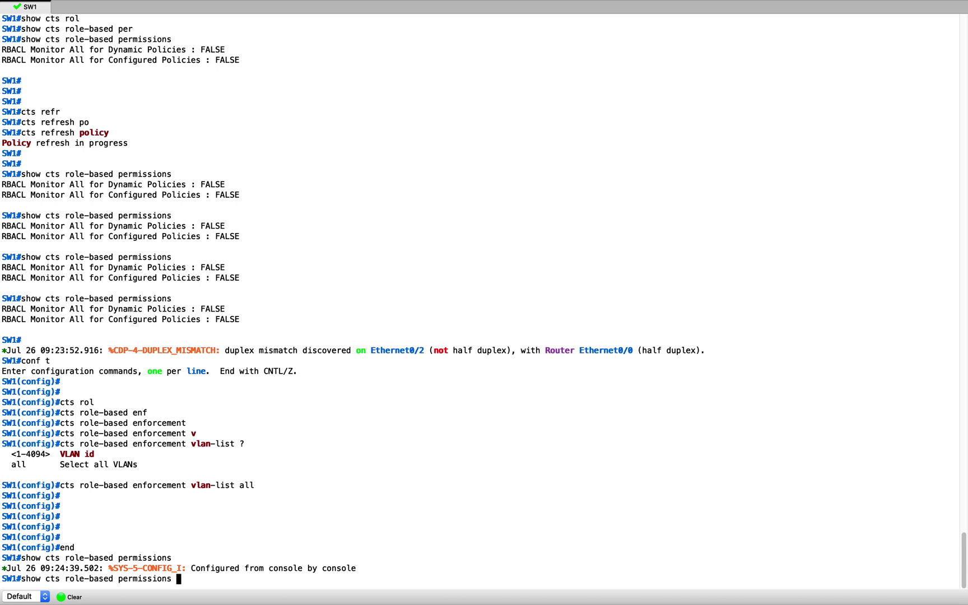
pyautogui.press('Return')
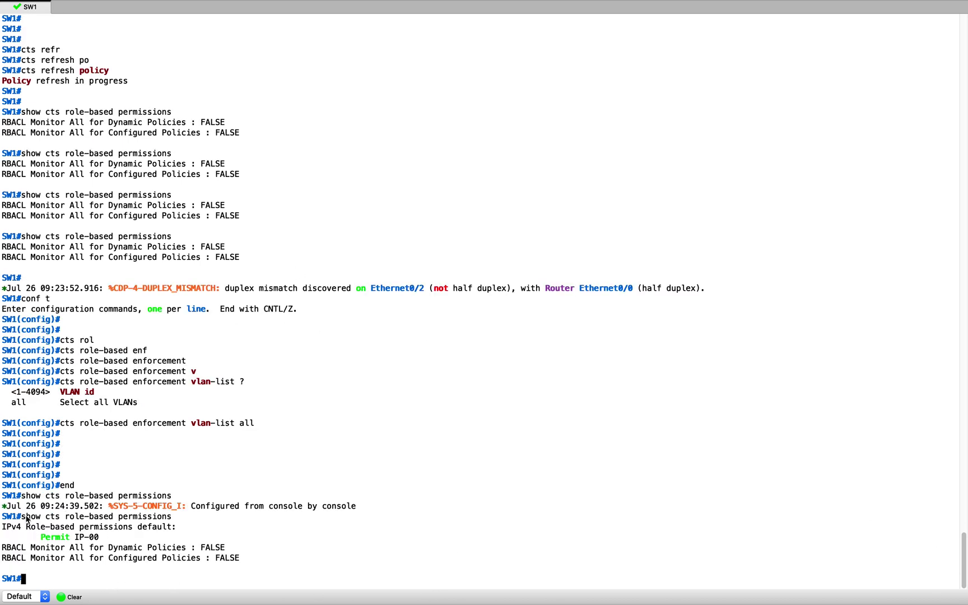
pyautogui.moveTo(3, 525); pyautogui.dragTo(288, 560)
pyautogui.click(48, 546)
pyautogui.hotkey('ctrl', 'Up')
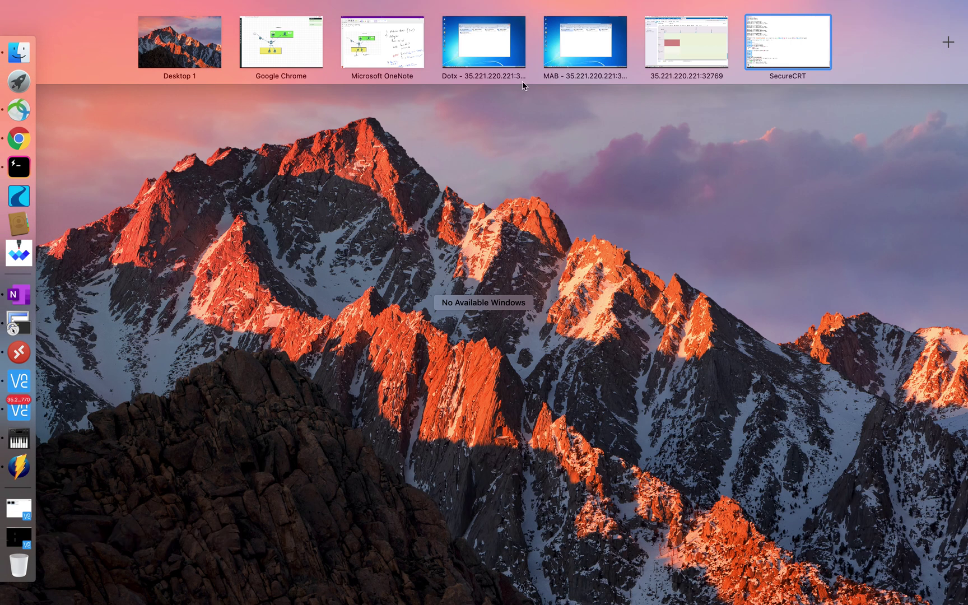
# Check the ISE matrix's sales-to-finance Deny IP cell, then return to the SW1 SecureCRT session
pyautogui.click(690, 37)
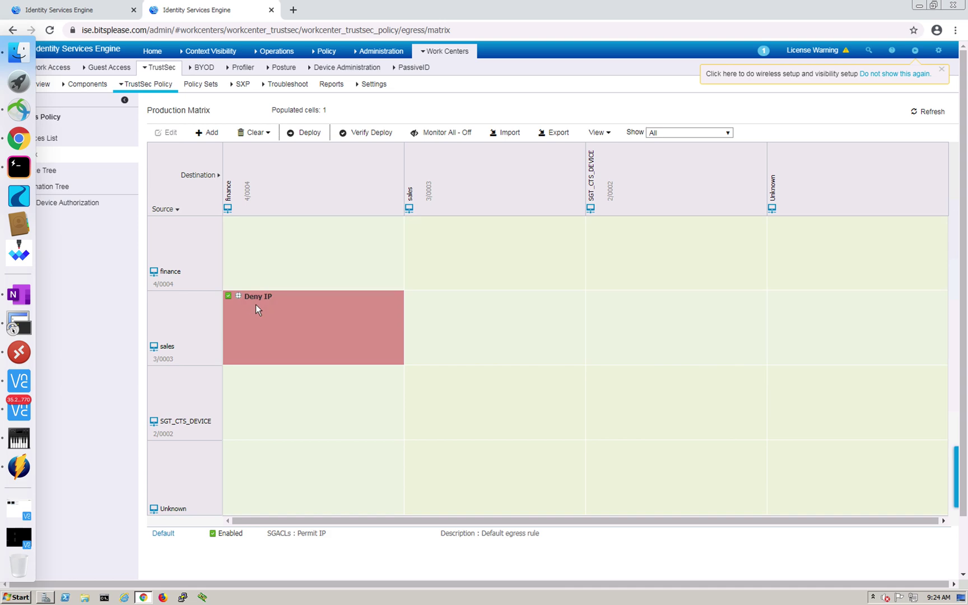
pyautogui.hotkey('ctrl', 'Up')
pyautogui.click(795, 46)
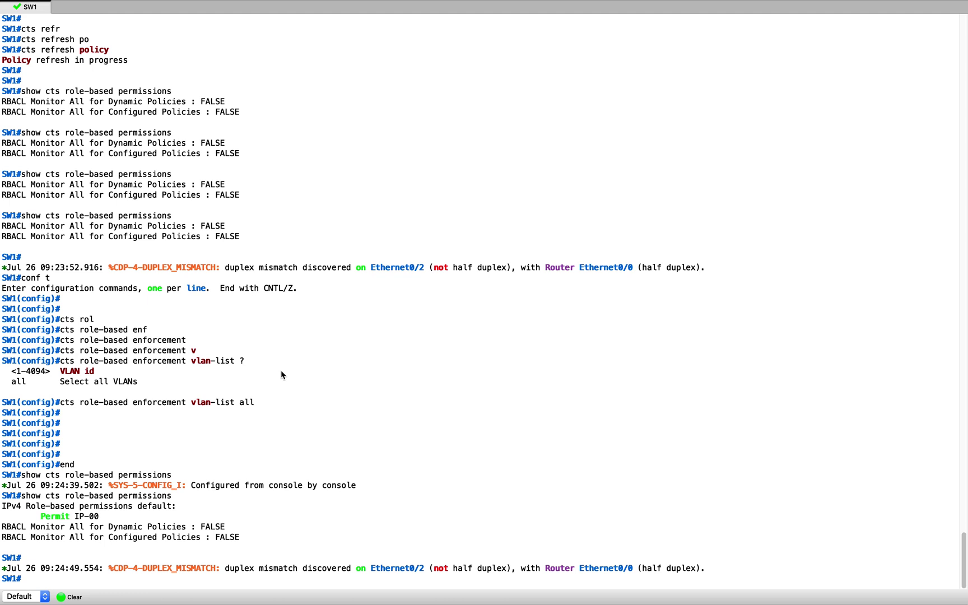
# Select and clear SW1's IPv4 permissions output, then return to the ISE Production Matrix
pyautogui.moveTo(2, 496)
pyautogui.mouseDown()
pyautogui.moveTo(4, 507)
pyautogui.moveTo(270, 540)
pyautogui.moveTo(1, 511)
pyautogui.mouseUp()
pyautogui.click(268, 537)
pyautogui.click(321, 476)
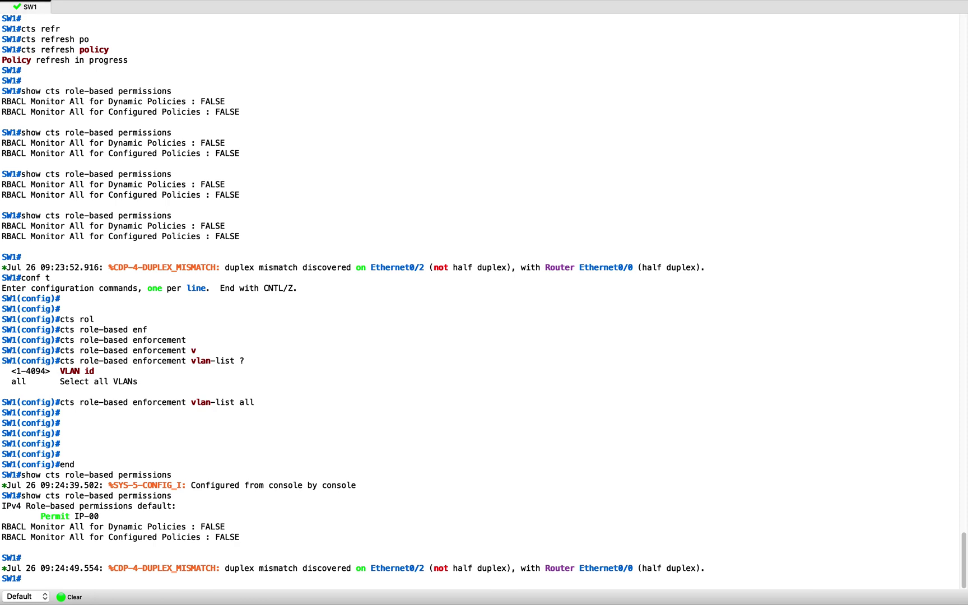
pyautogui.click(650, 313)
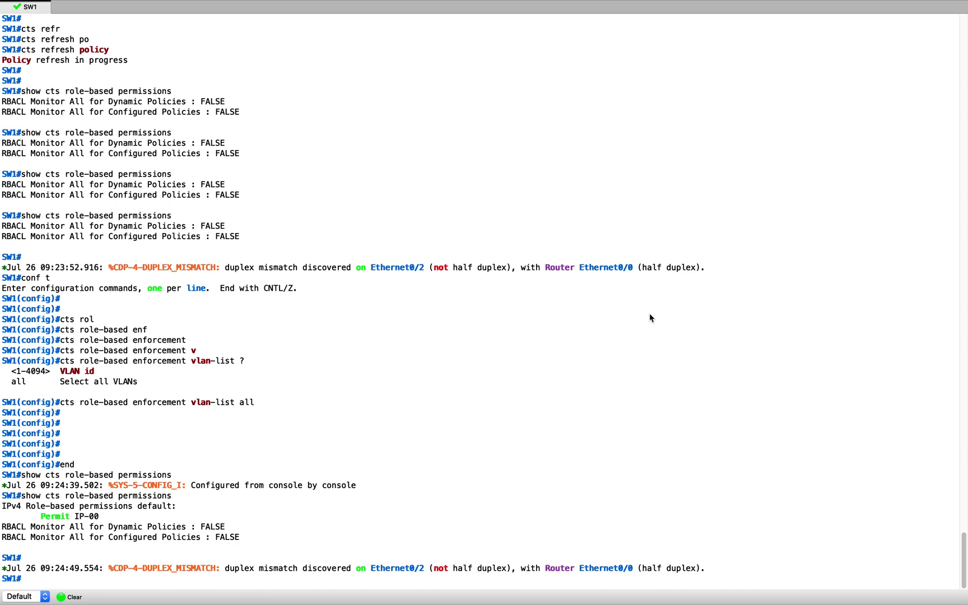
pyautogui.hotkey('ctrl', 'Up')
pyautogui.click(690, 63)
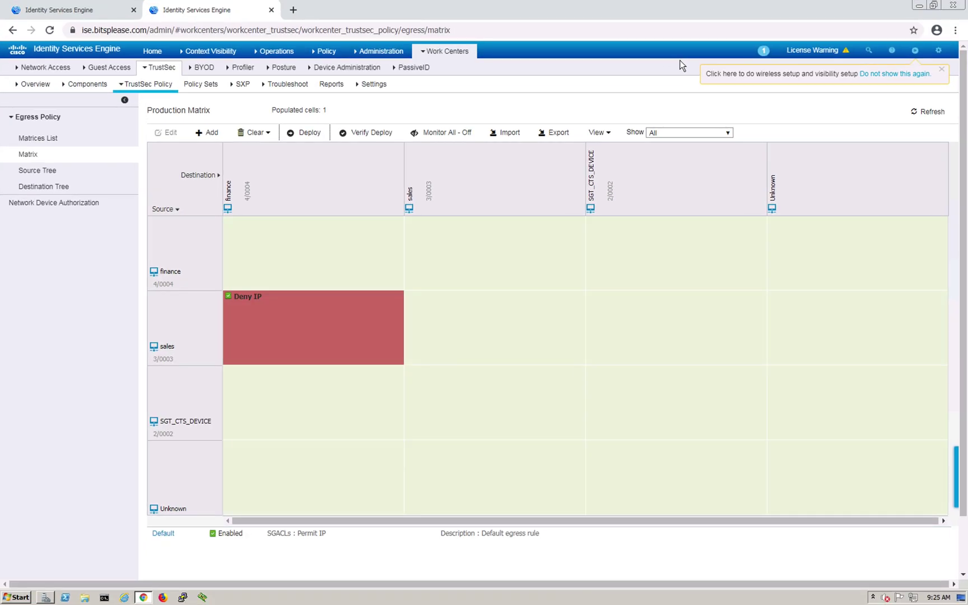
# Navigate to Policy Elements > Results > Authorization > Downloadable ACLs
pyautogui.moveTo(334, 54)
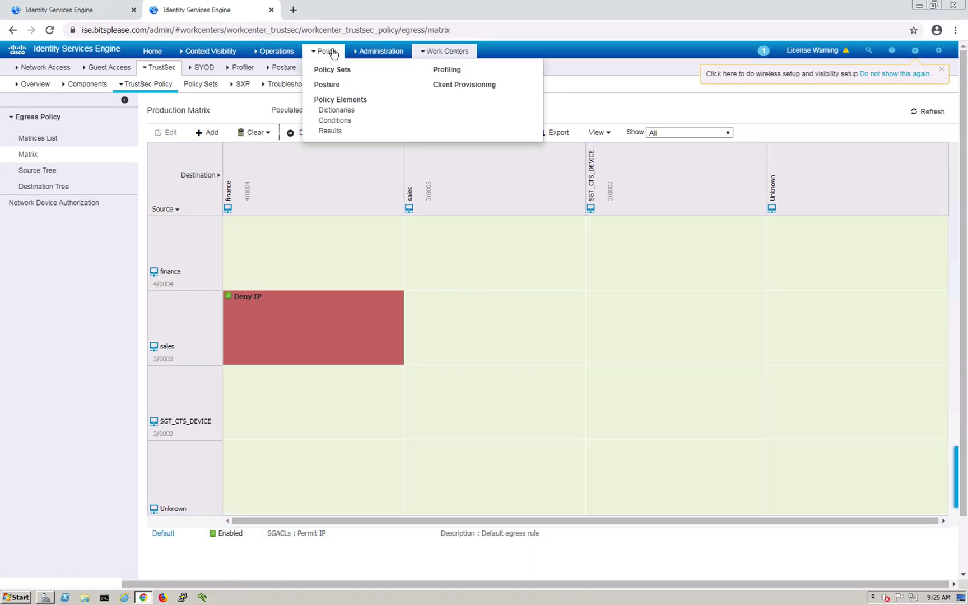
pyautogui.click(336, 132)
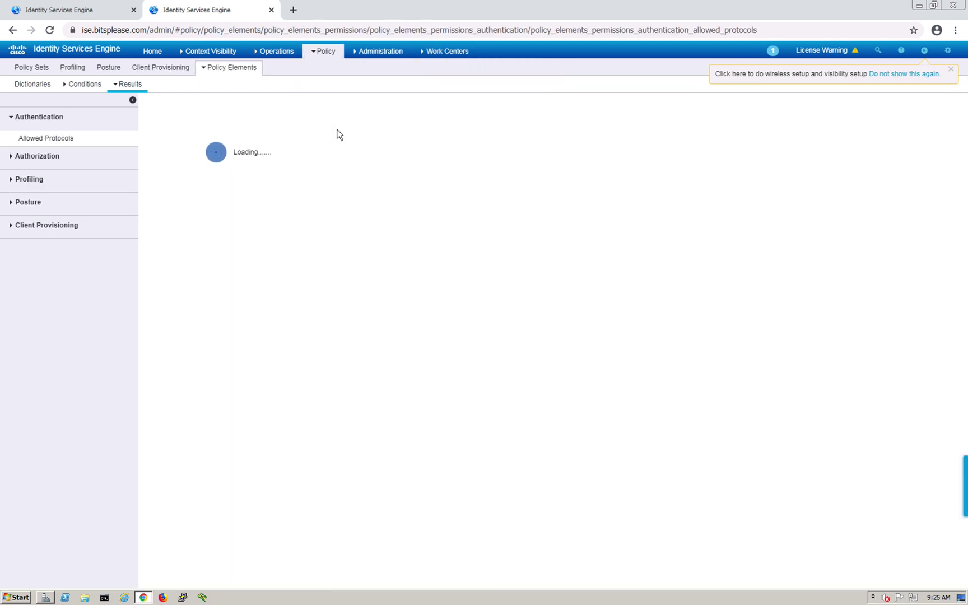
pyautogui.click(16, 158)
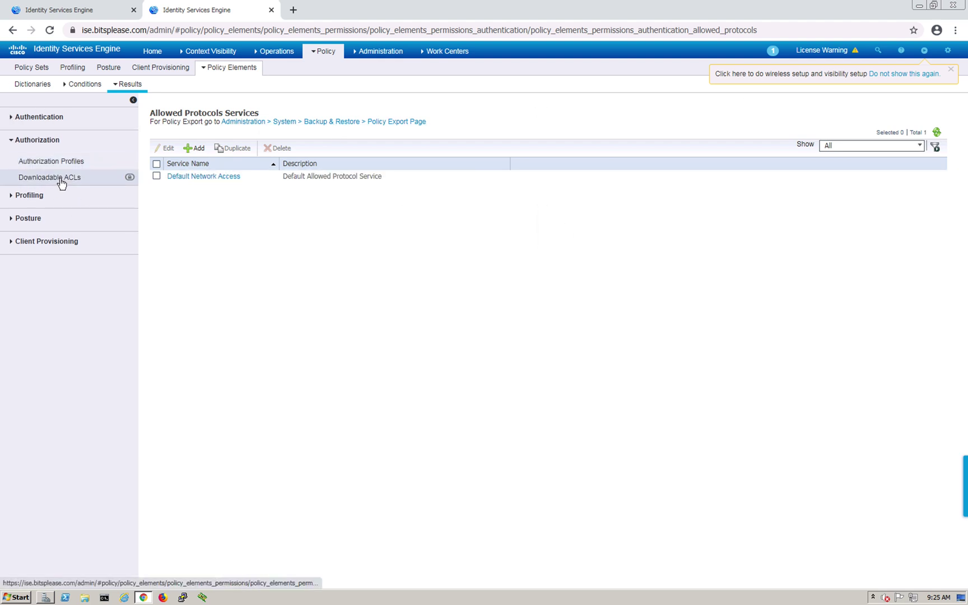
pyautogui.click(61, 180)
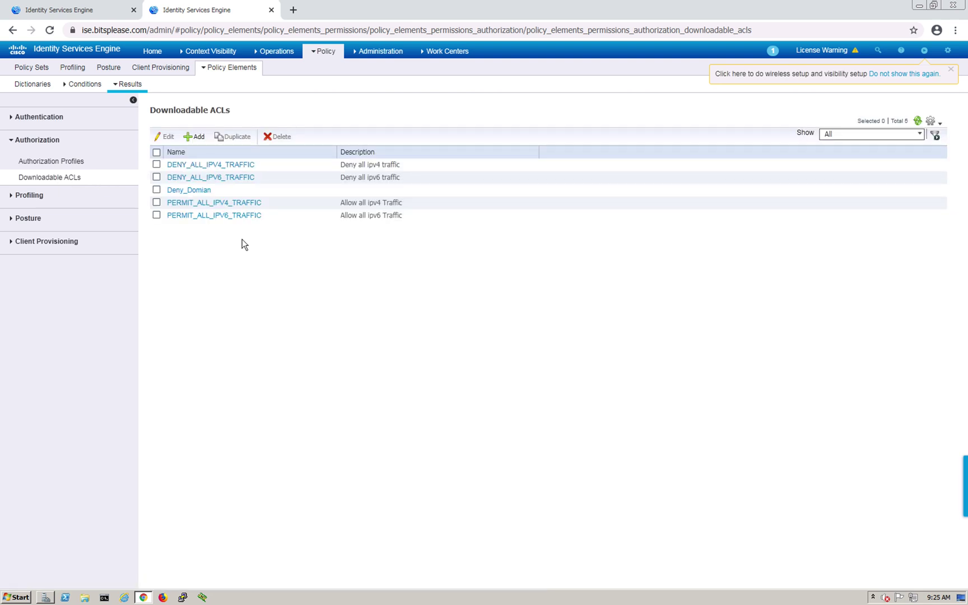
# Inspect the Deny_Domian DACL denying IP to host 172.16.32.40, then head to Authorization Profiles
pyautogui.click(203, 191)
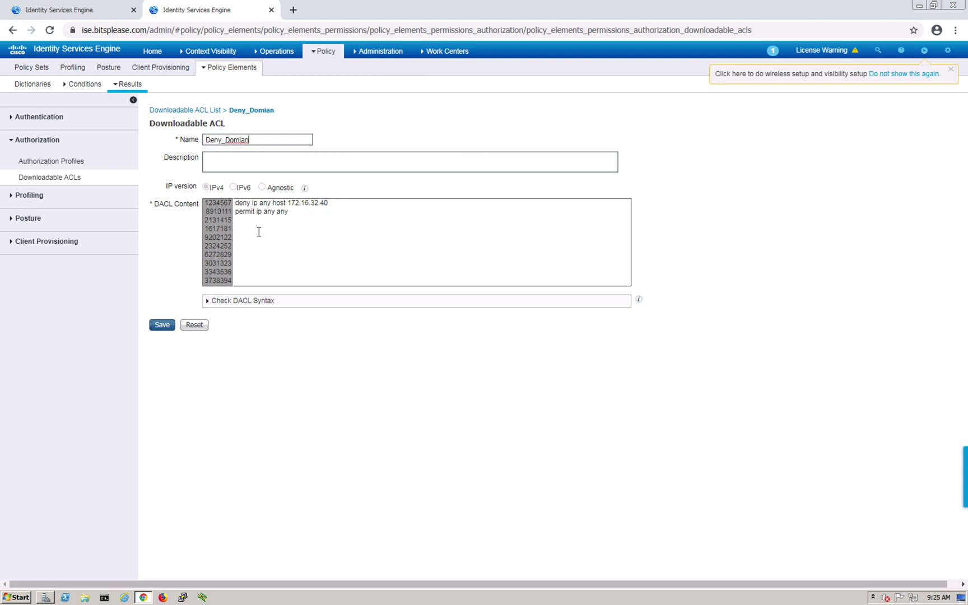
pyautogui.click(64, 164)
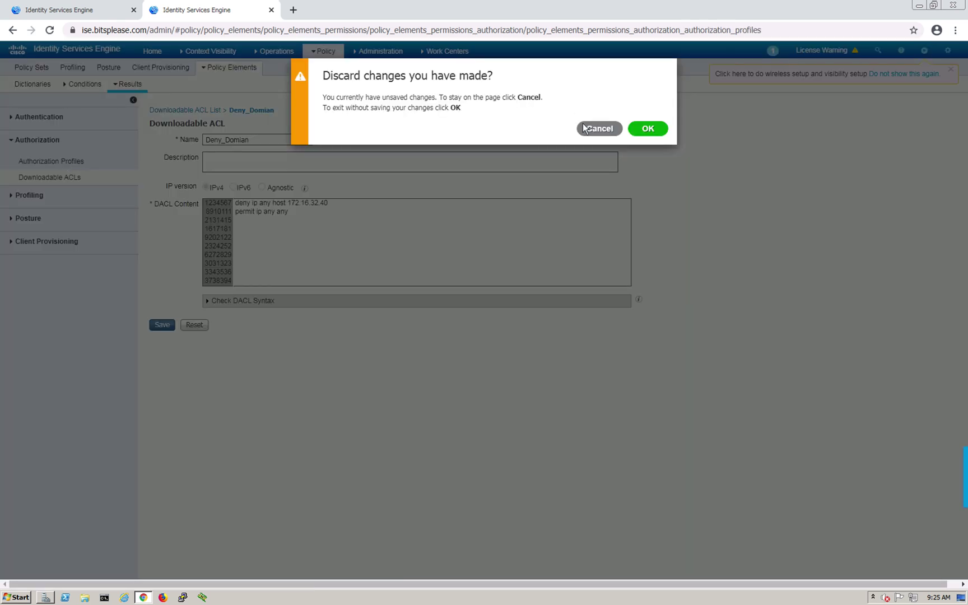
pyautogui.click(585, 128)
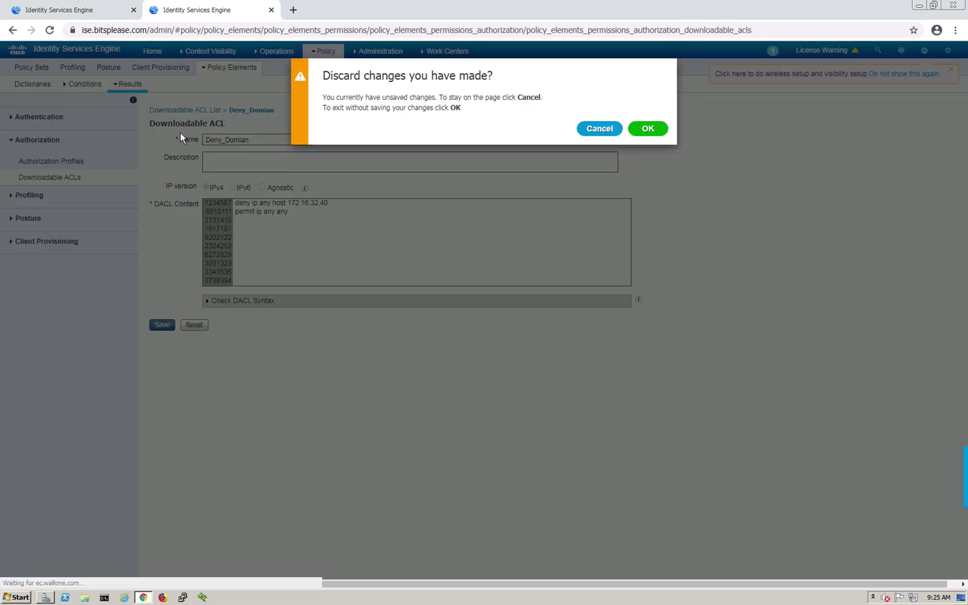
pyautogui.click(87, 163)
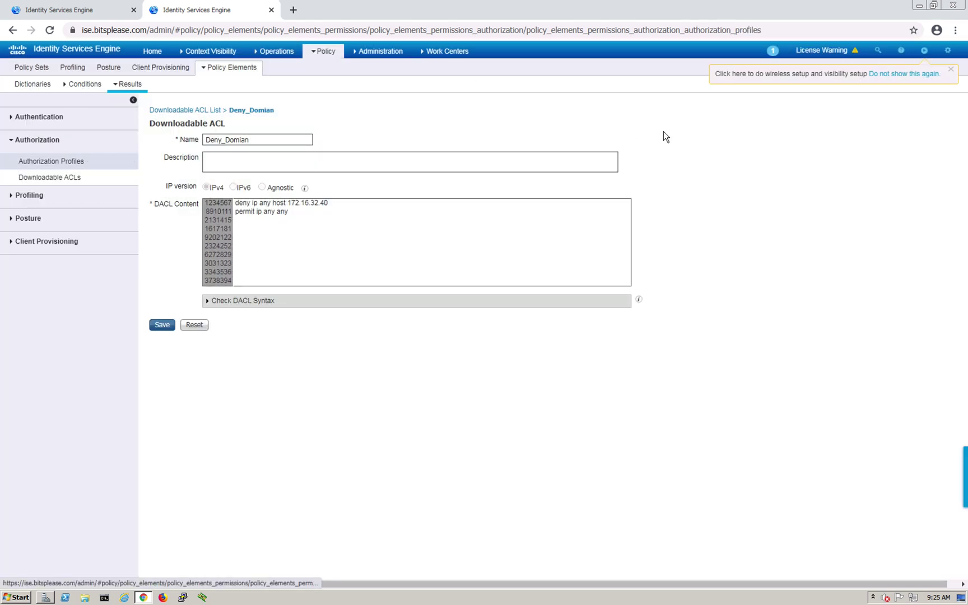
pyautogui.click(649, 130)
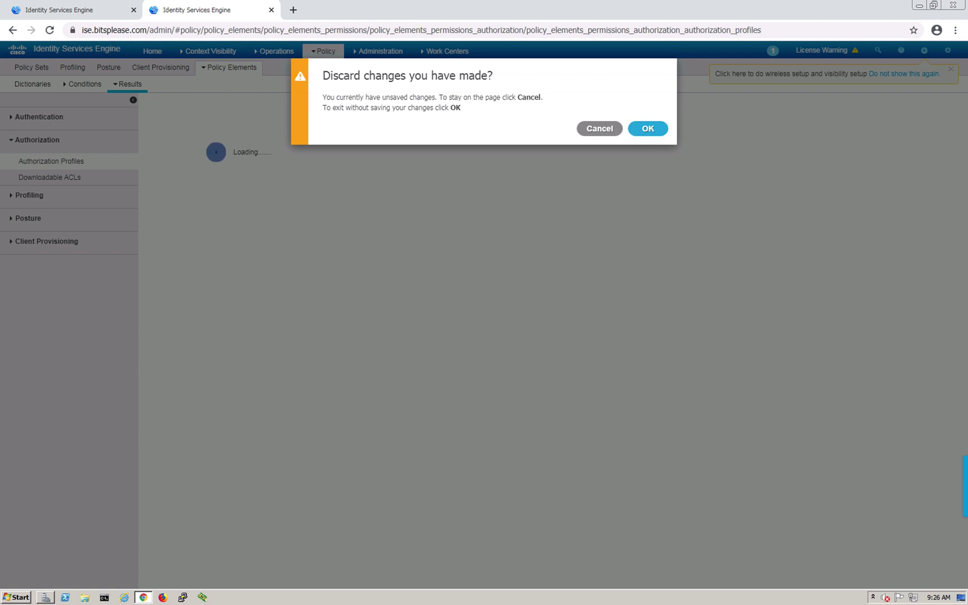
# Discard the unsaved ACL changes and highlight the Vlan_32 and DACL_domain authorization profiles
pyautogui.press('Return')
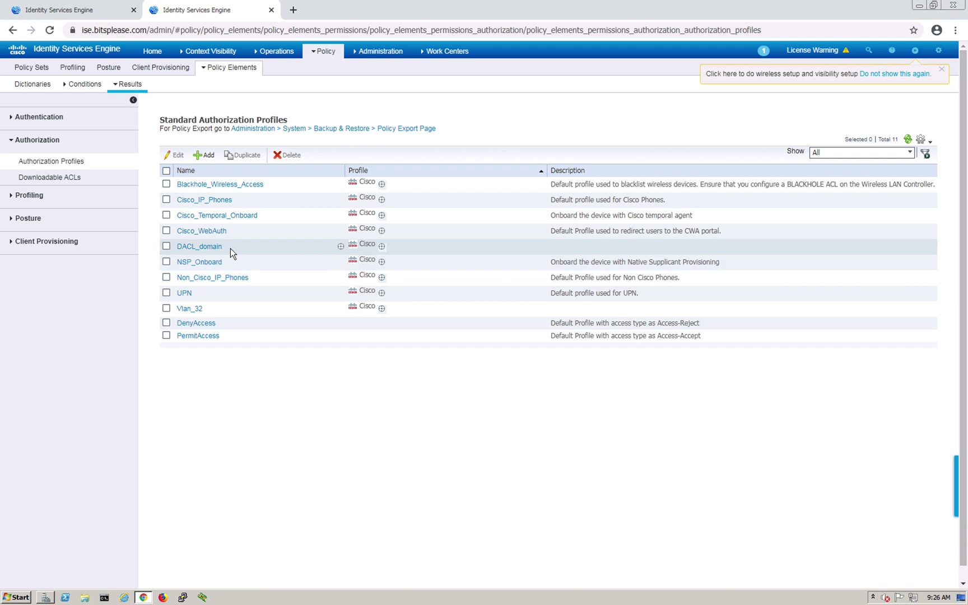
pyautogui.doubleClick(164, 306)
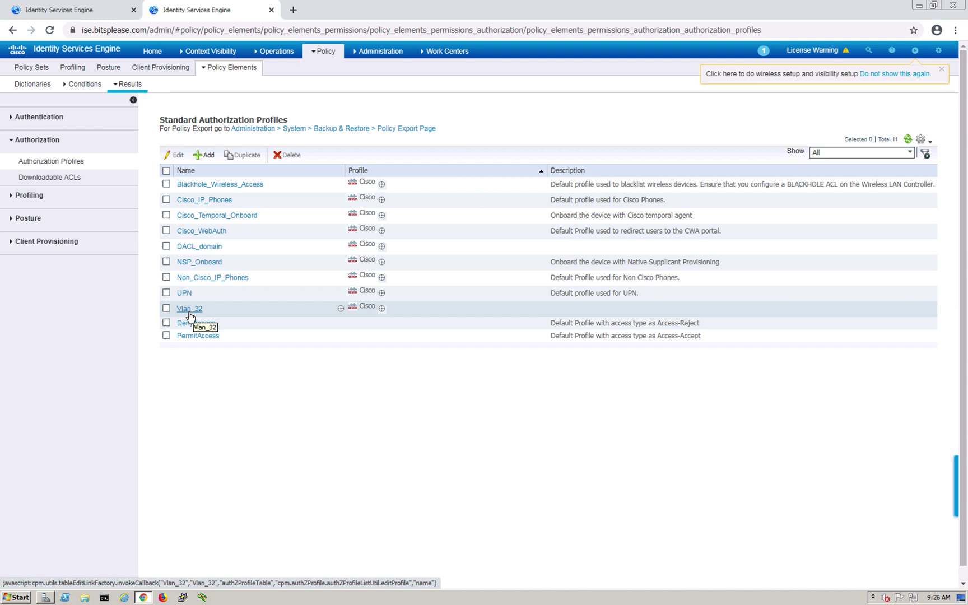
pyautogui.doubleClick(175, 248)
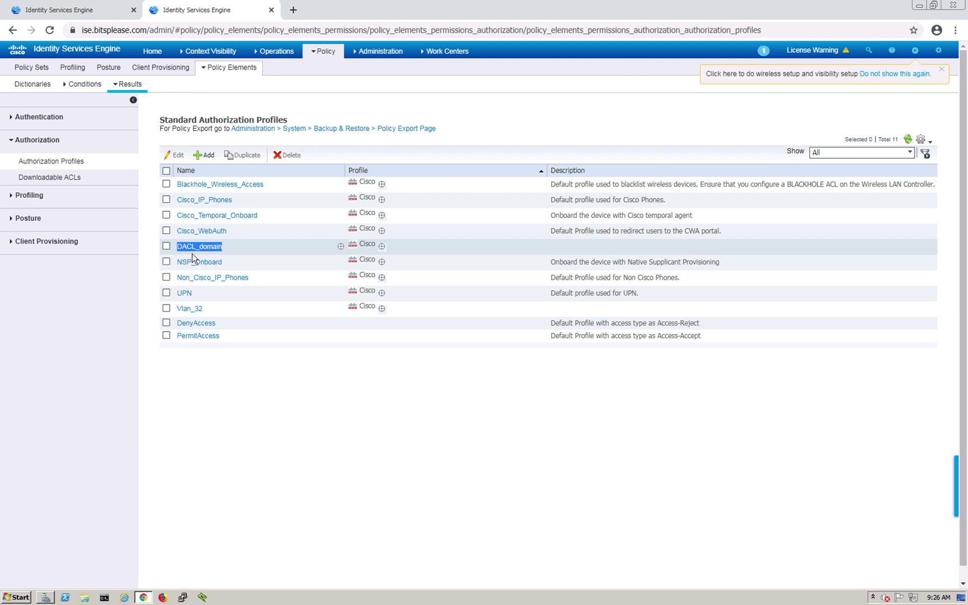
# Insert a policy set above Default, name it Wired, and open its Conditions Studio
pyautogui.click(317, 54)
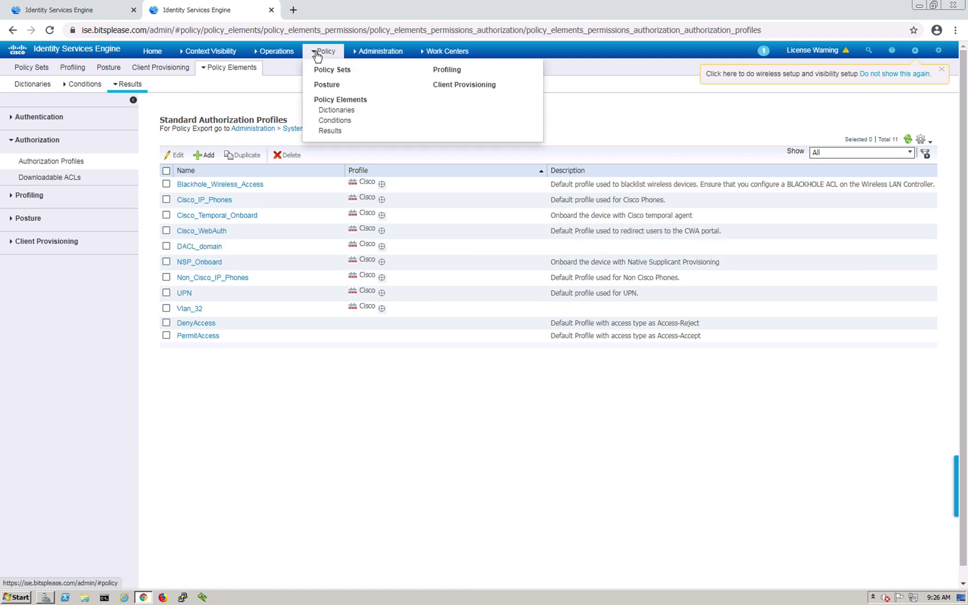
pyautogui.click(326, 71)
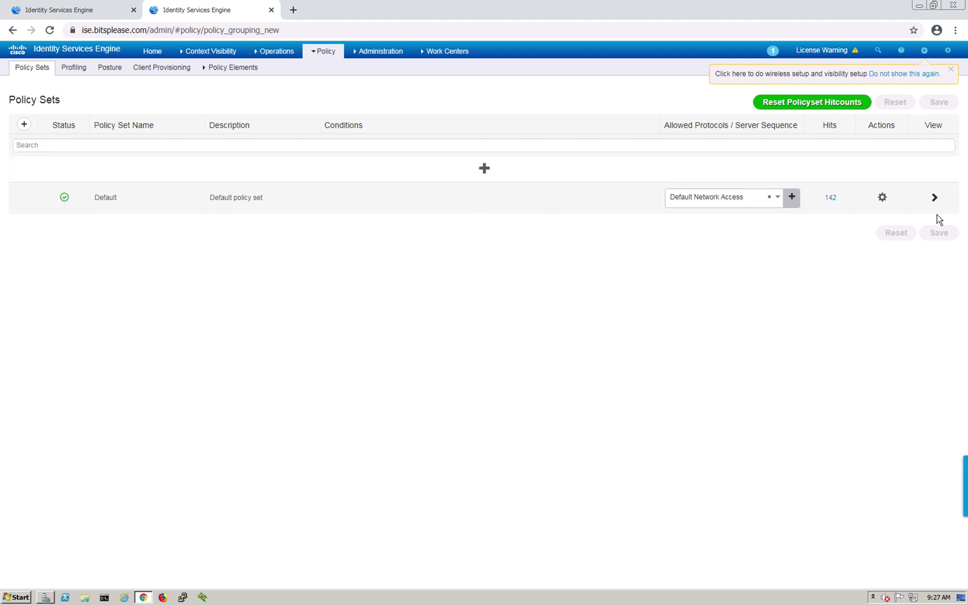
pyautogui.click(886, 197)
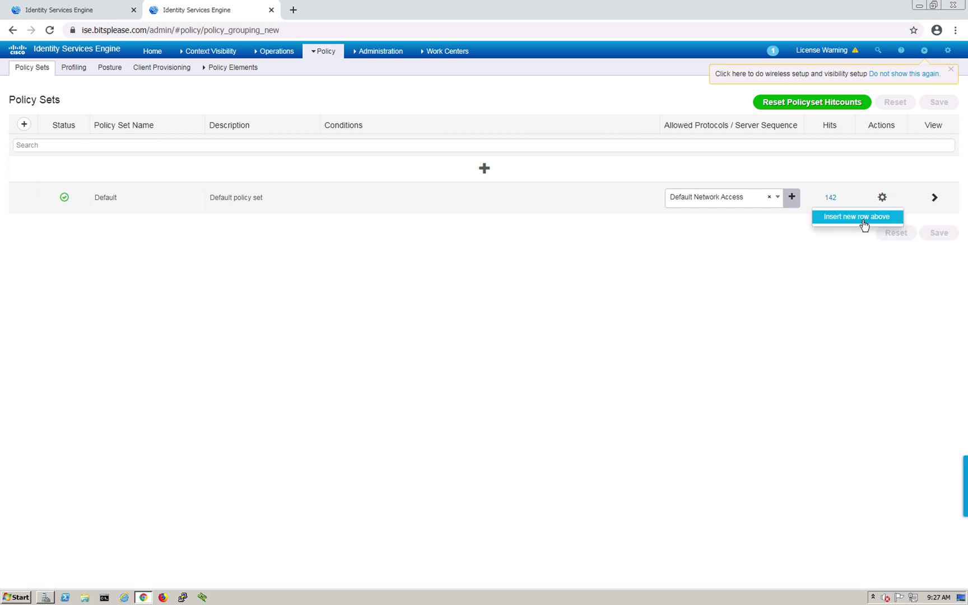
pyautogui.click(863, 219)
pyautogui.tripleClick(130, 170)
pyautogui.write('Wired')
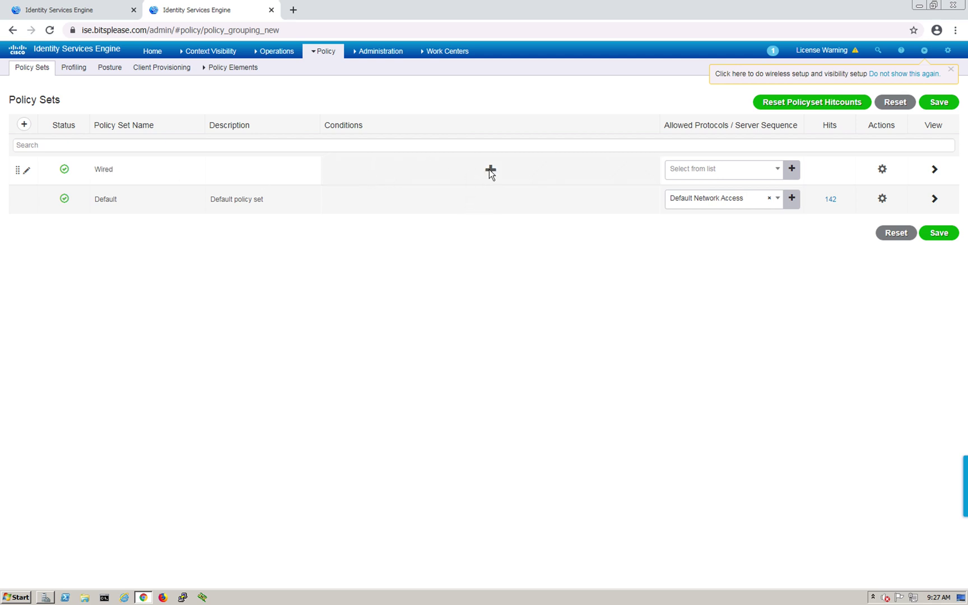
pyautogui.click(490, 170)
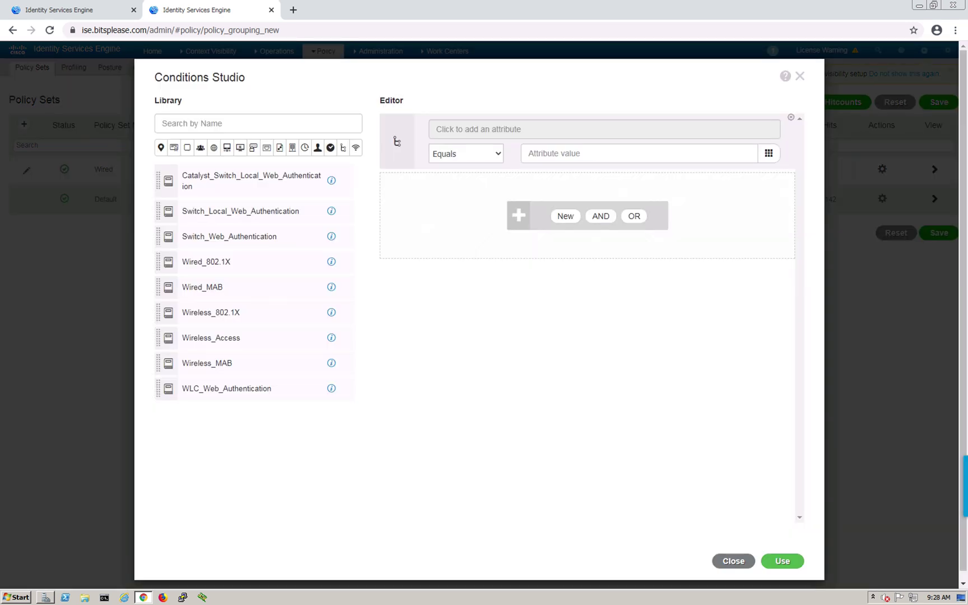
# Pick the network-device attribute DEVICE Device Type and set it equal to All Device Types#SWITCH
pyautogui.click(472, 128)
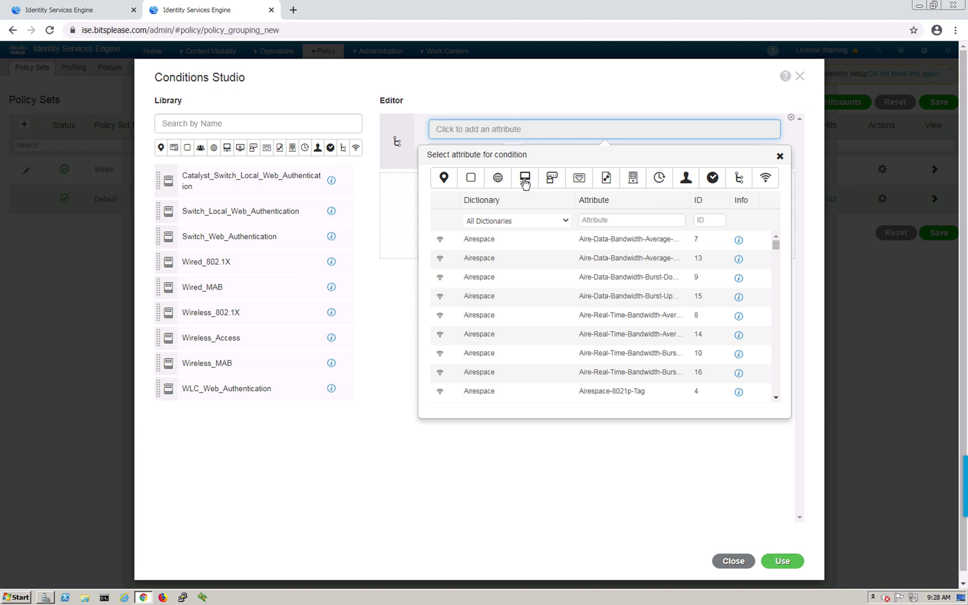
pyautogui.click(524, 180)
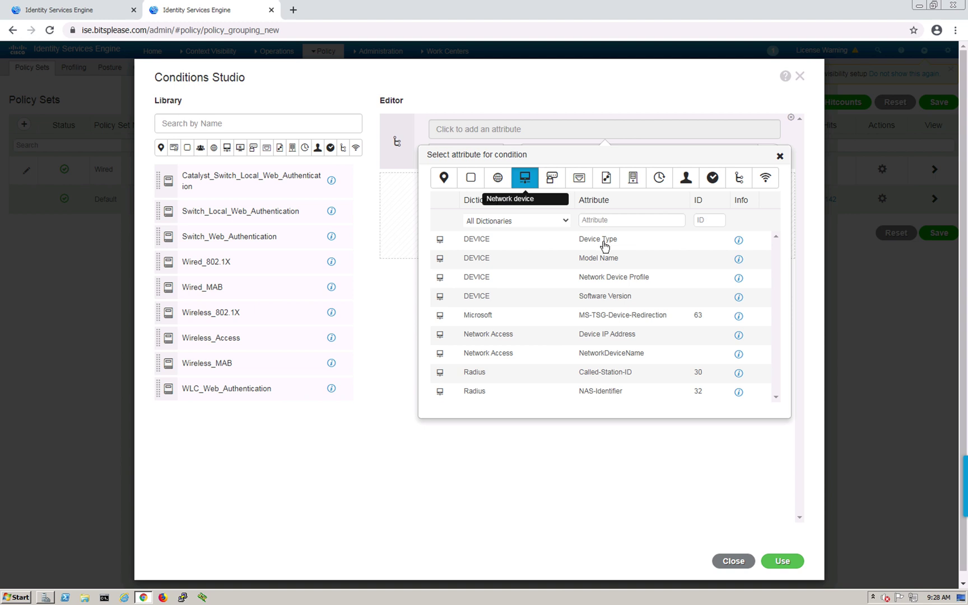
pyautogui.click(472, 246)
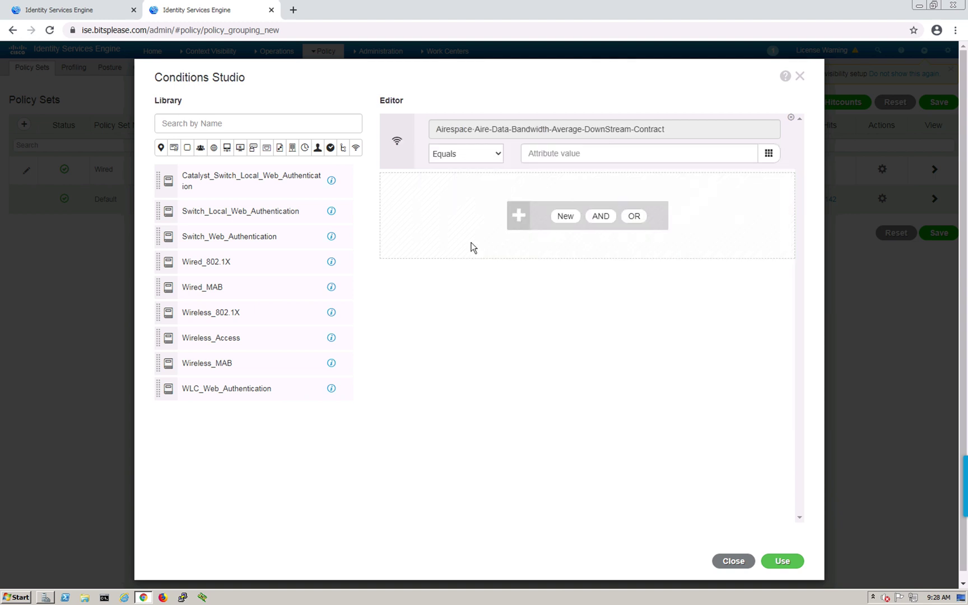
pyautogui.click(577, 132)
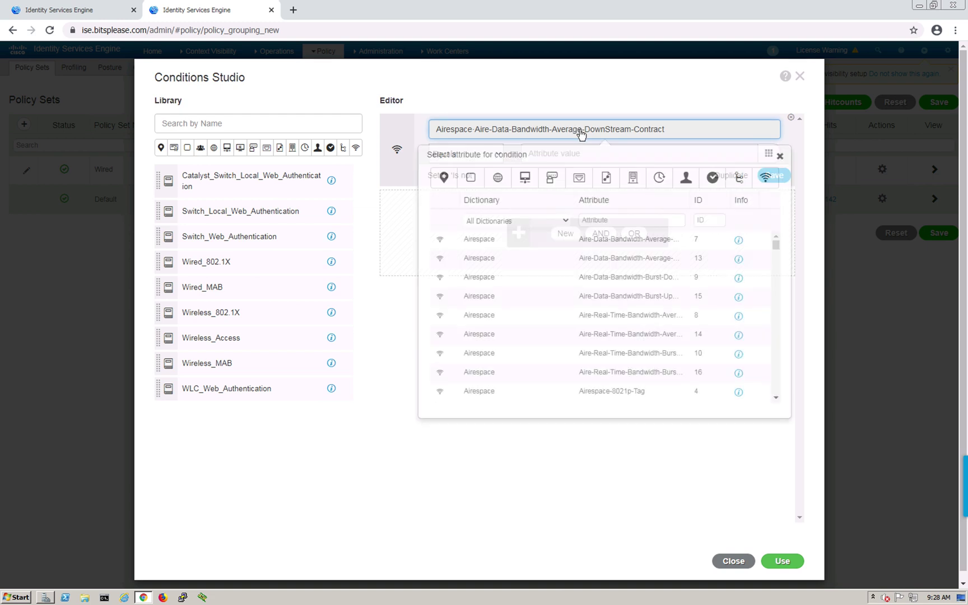
pyautogui.click(525, 177)
pyautogui.click(496, 241)
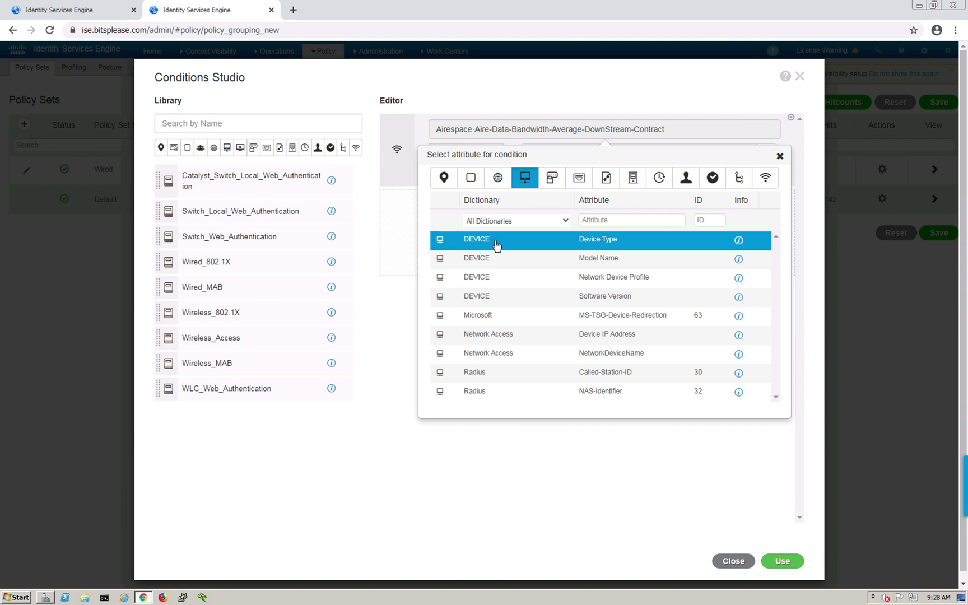
pyautogui.click(580, 161)
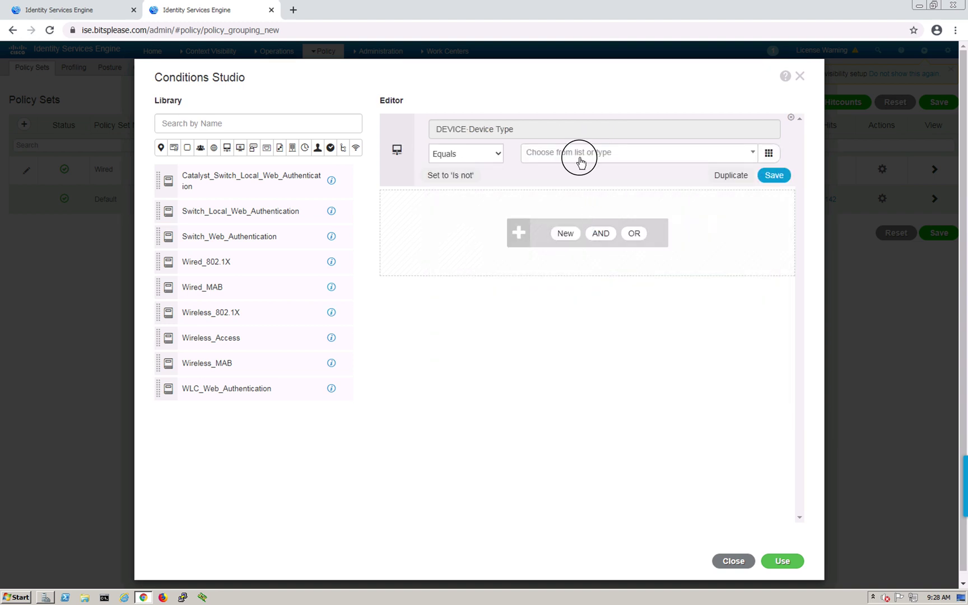
pyautogui.click(575, 212)
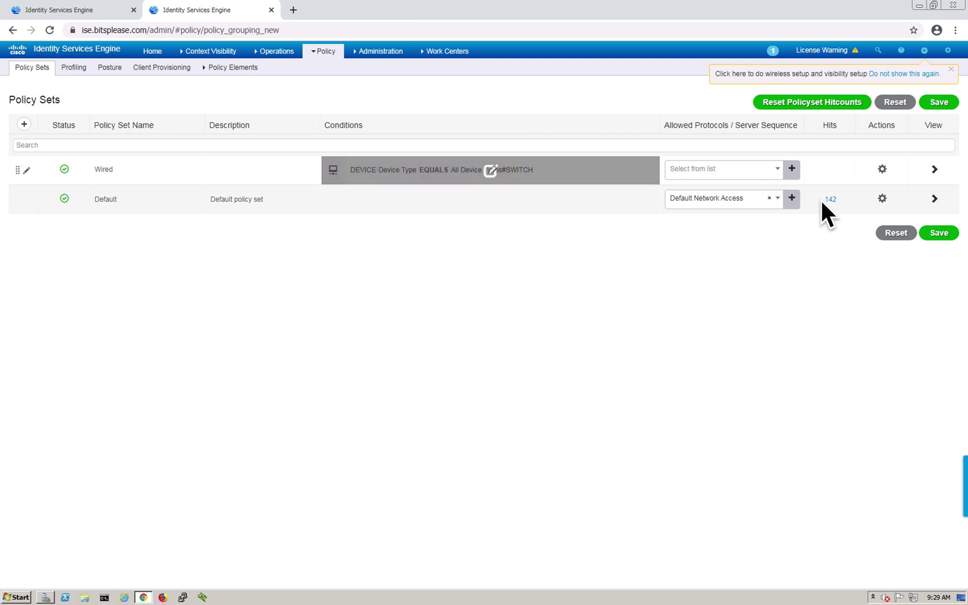
# Set Wired's Allowed Protocols to Default Network Access, save, and open the policy set
pyautogui.click(776, 171)
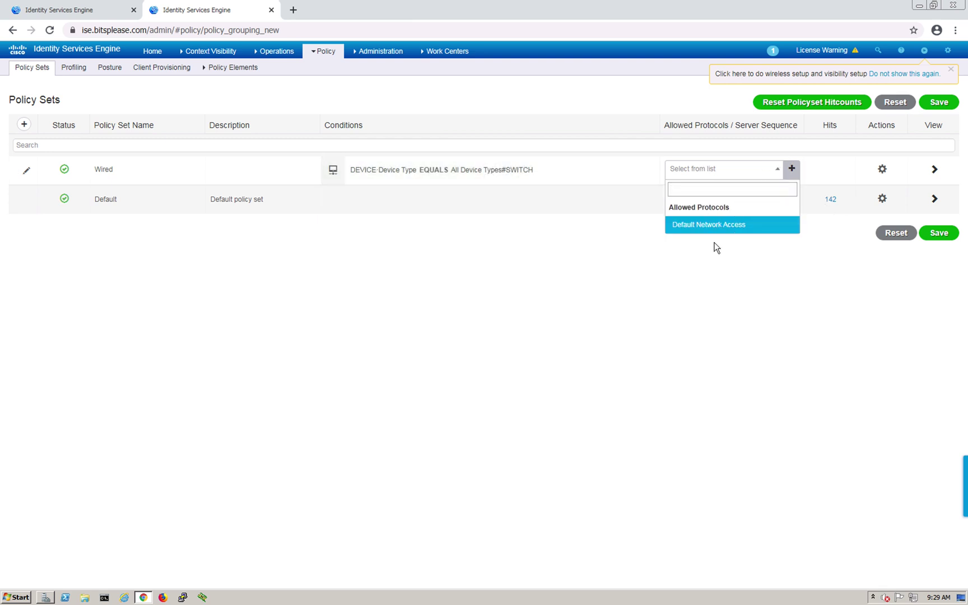
pyautogui.click(714, 225)
pyautogui.click(939, 234)
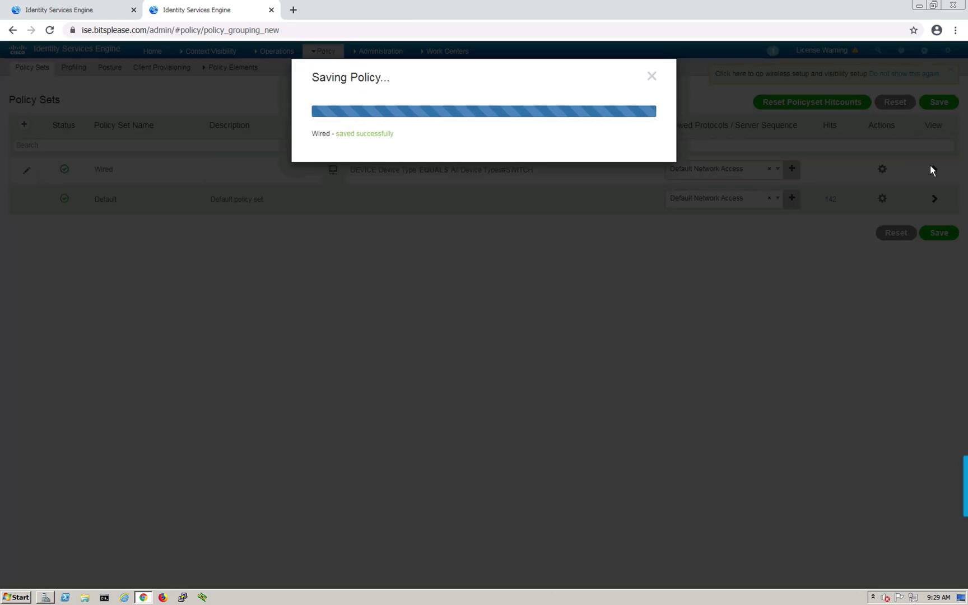
pyautogui.click(653, 76)
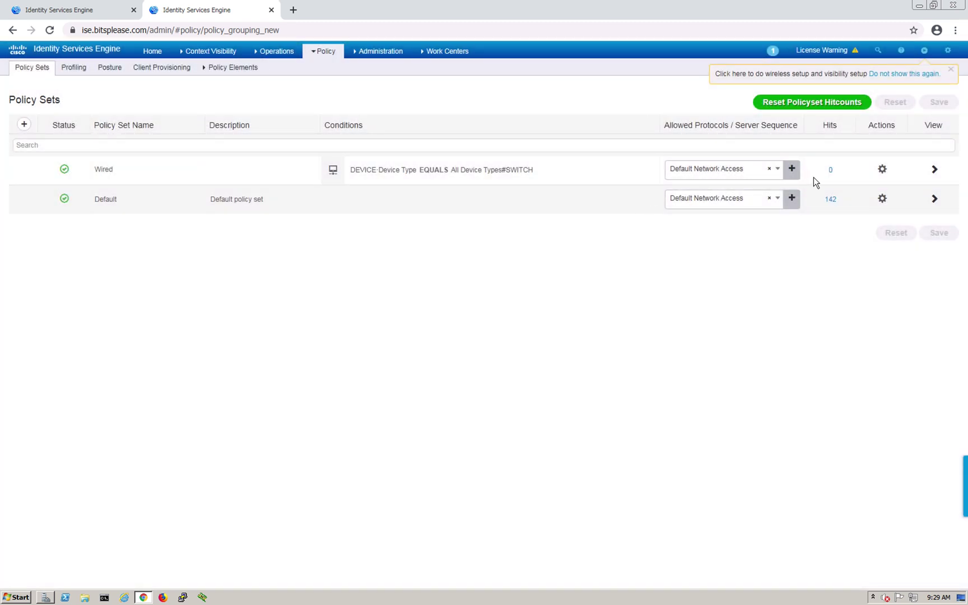
pyautogui.click(935, 171)
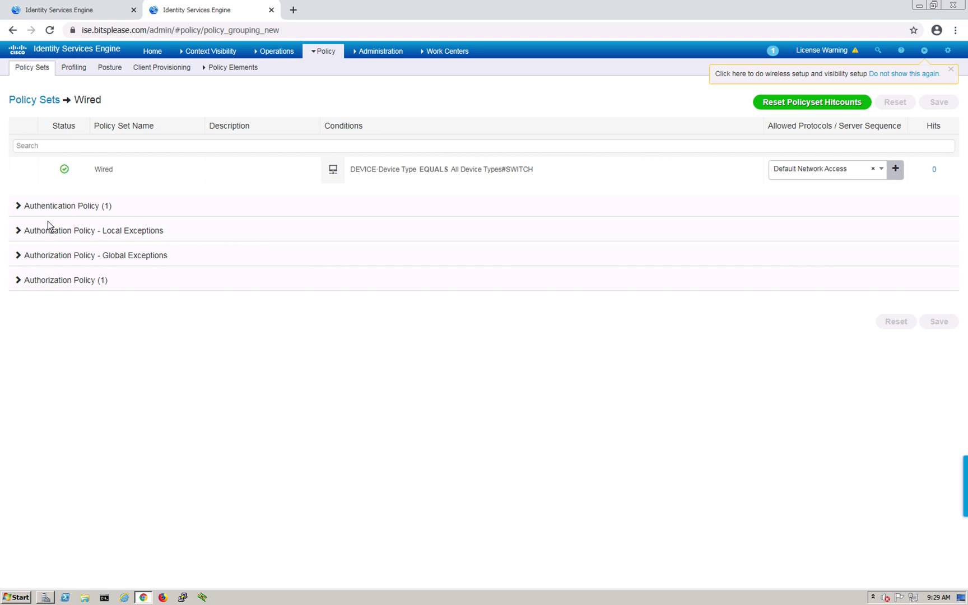
# Insert a new authentication rule named dot1x above Default and open its condition editor
pyautogui.click(18, 208)
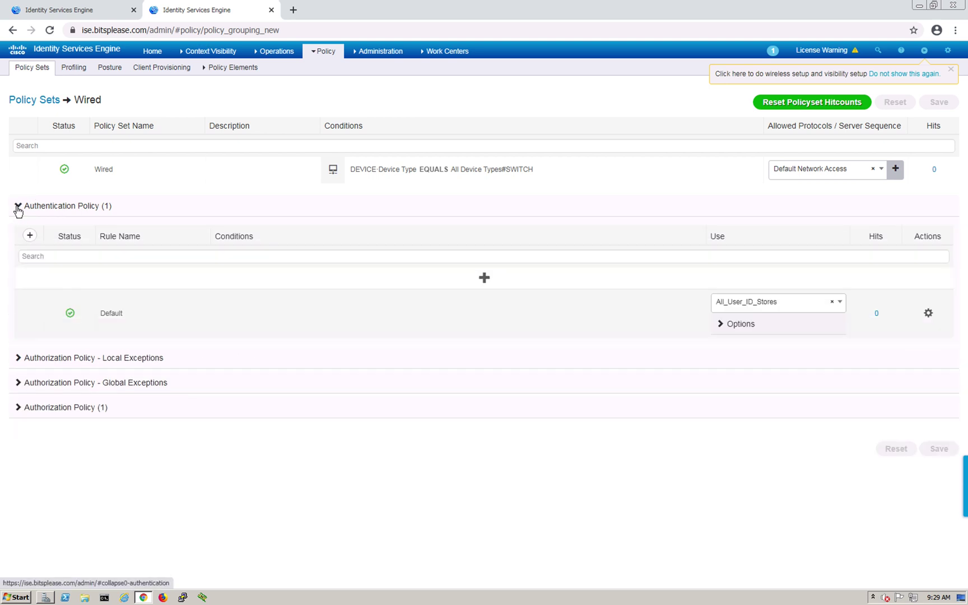
pyautogui.click(18, 409)
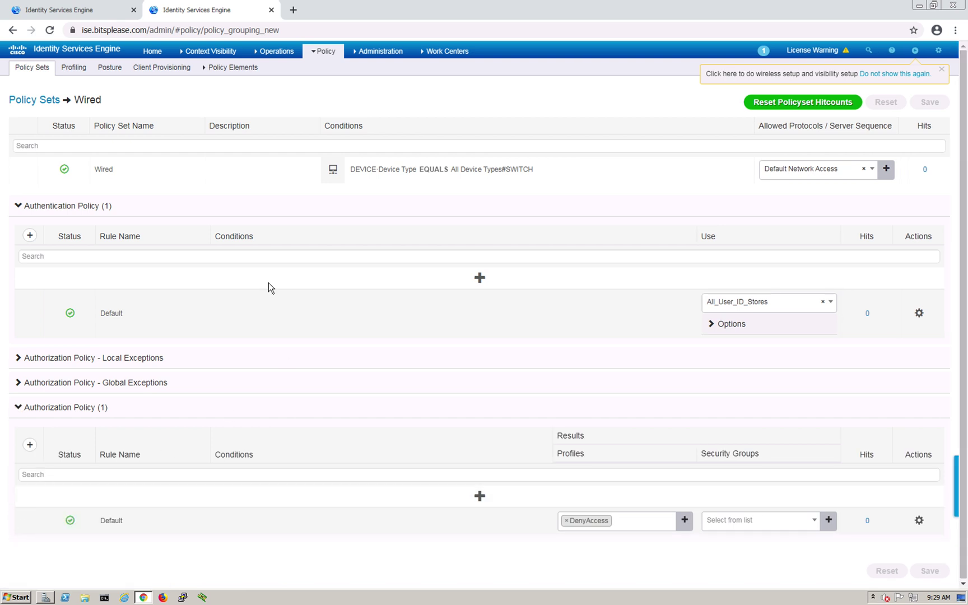
pyautogui.click(920, 315)
pyautogui.click(902, 333)
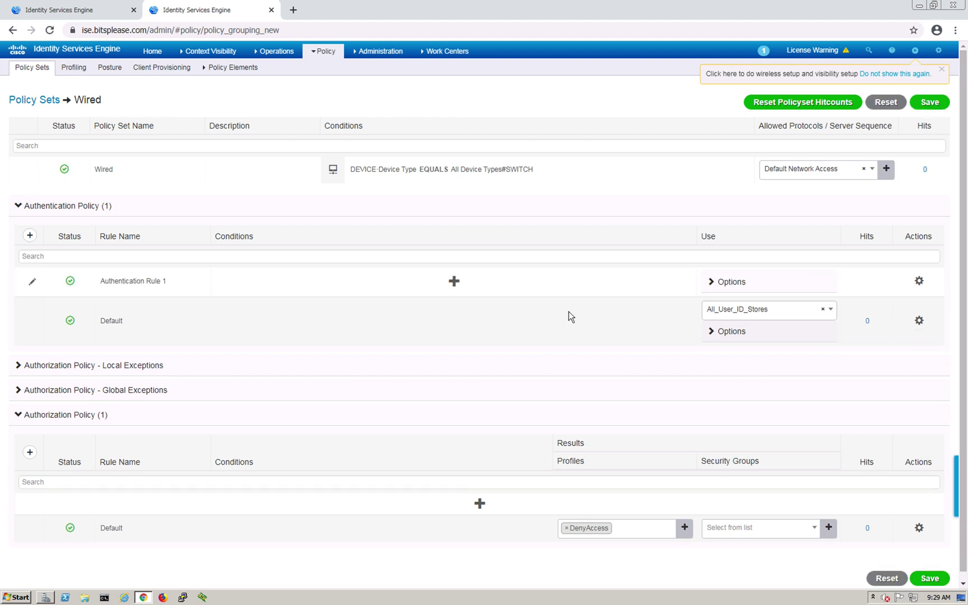
pyautogui.click(154, 291)
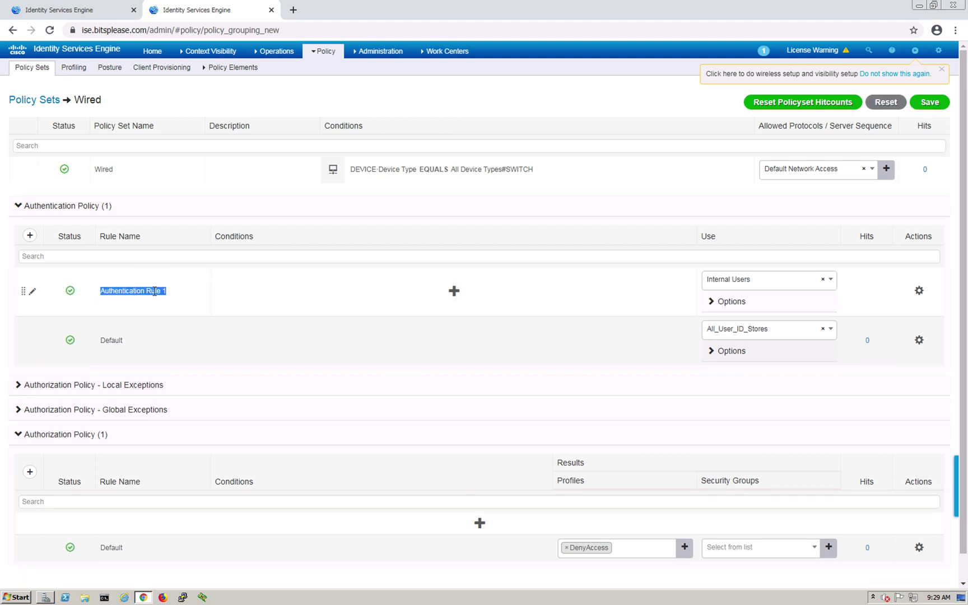
pyautogui.write('dot1x')
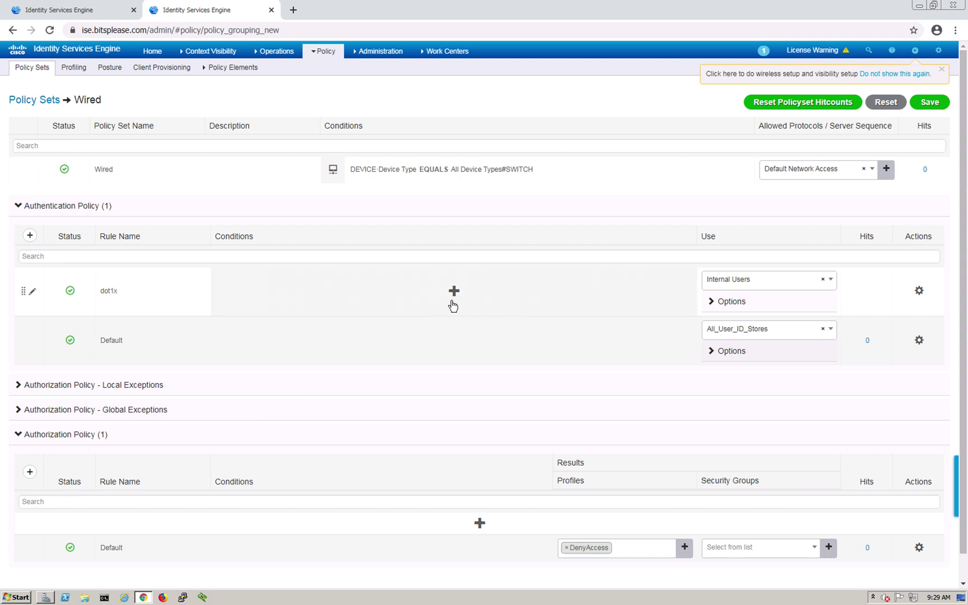
pyautogui.click(454, 293)
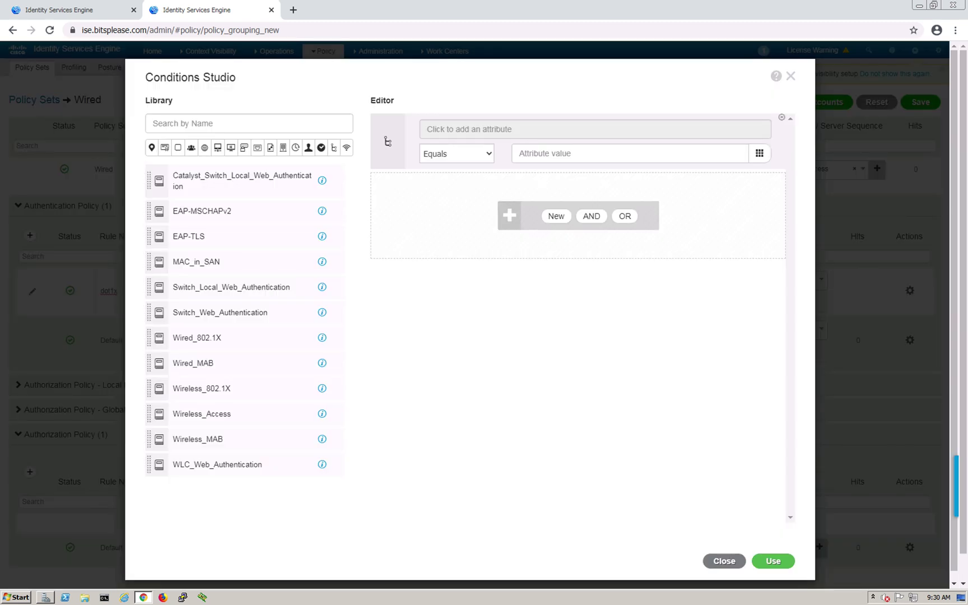
# Set the dot1x rule's condition to the Wireless_802.1X library condition
pyautogui.tripleClick(188, 78)
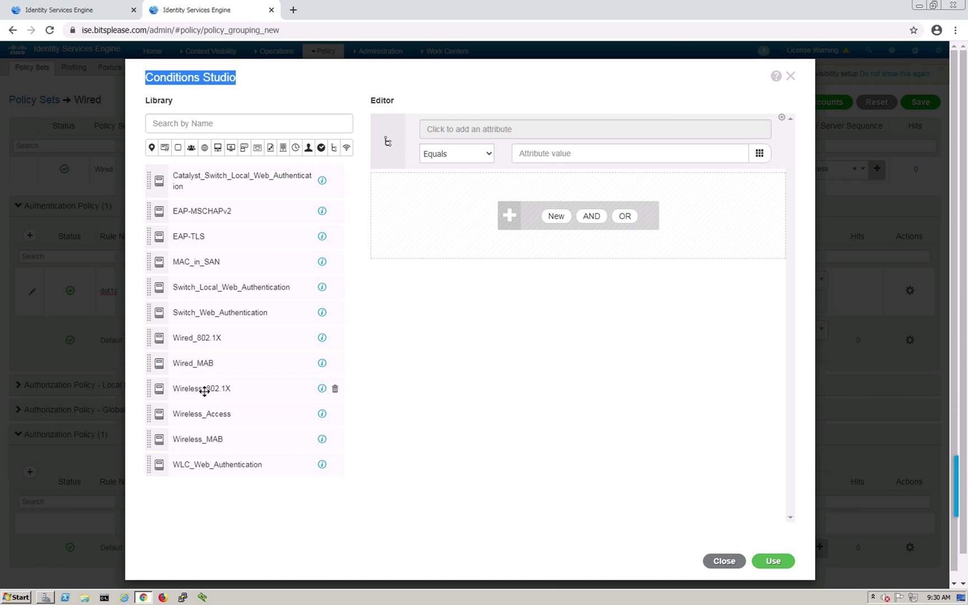
pyautogui.moveTo(199, 392); pyautogui.dragTo(486, 248)
pyautogui.moveTo(211, 388); pyautogui.dragTo(493, 216)
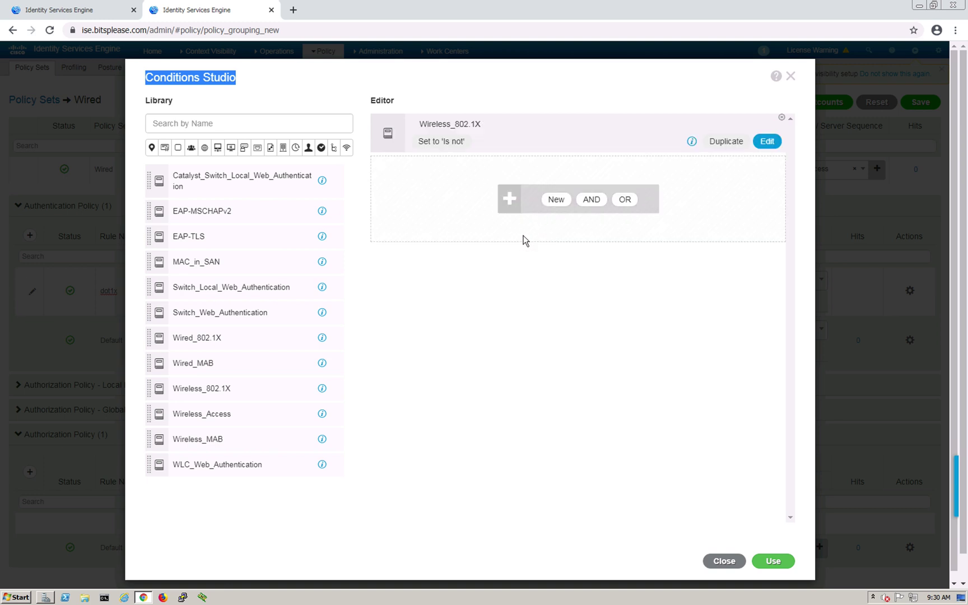
pyautogui.click(777, 562)
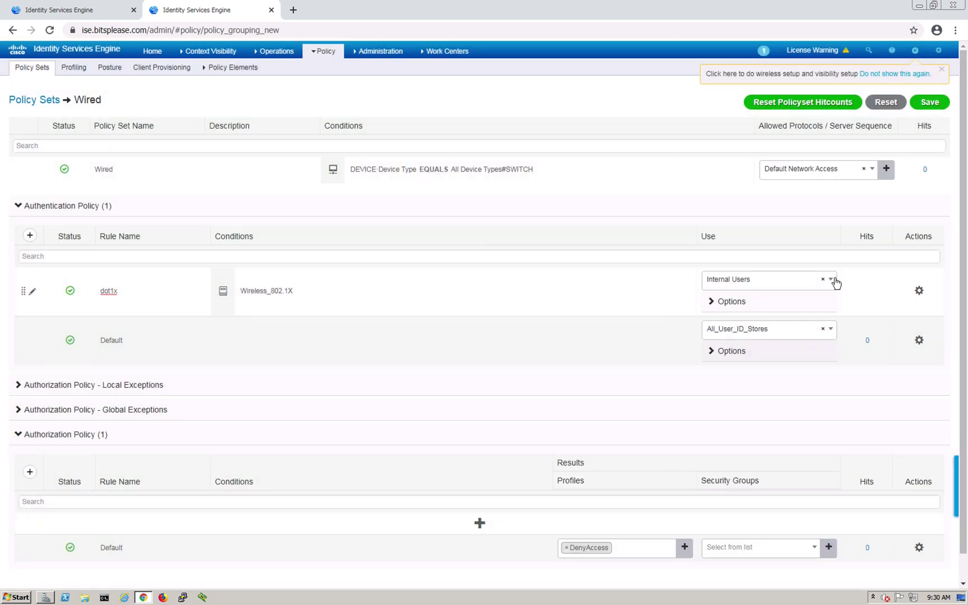
# Make the dot1x rule authenticate against All_User_ID_Stores
pyautogui.click(830, 280)
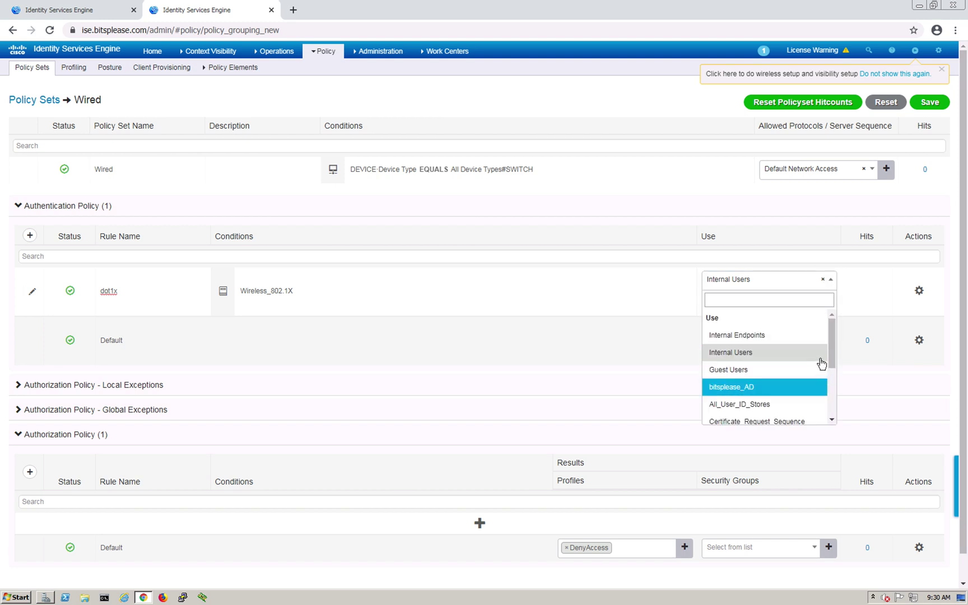
pyautogui.moveTo(832, 358); pyautogui.dragTo(829, 369)
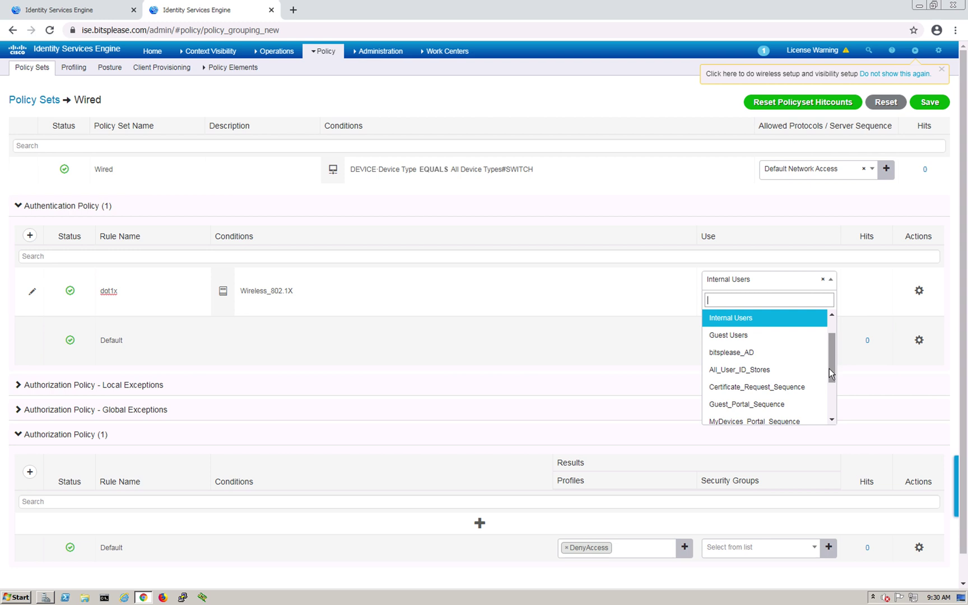
pyautogui.click(772, 373)
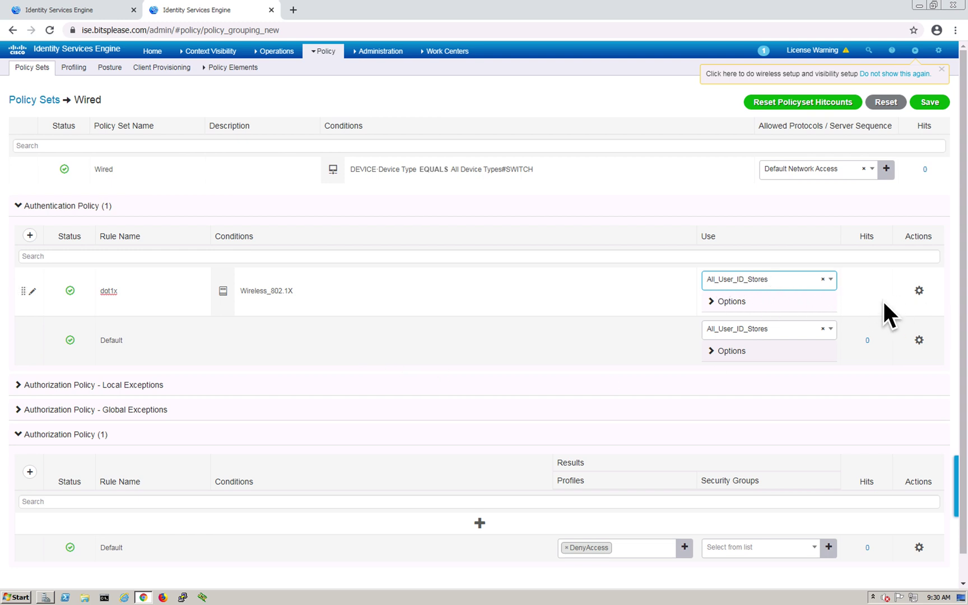
pyautogui.click(918, 291)
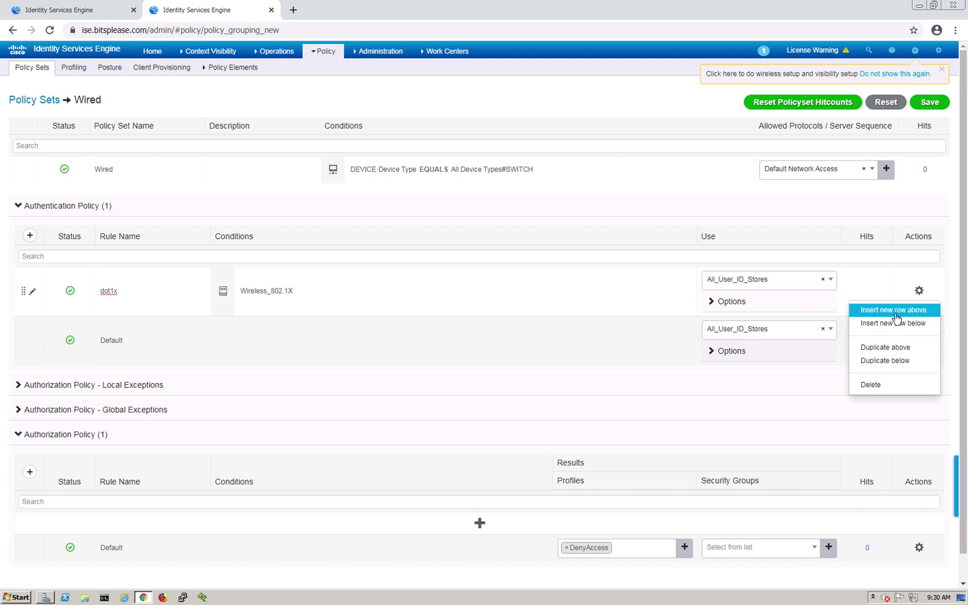
# Insert a new authentication rule named mab above dot1x
pyautogui.click(895, 311)
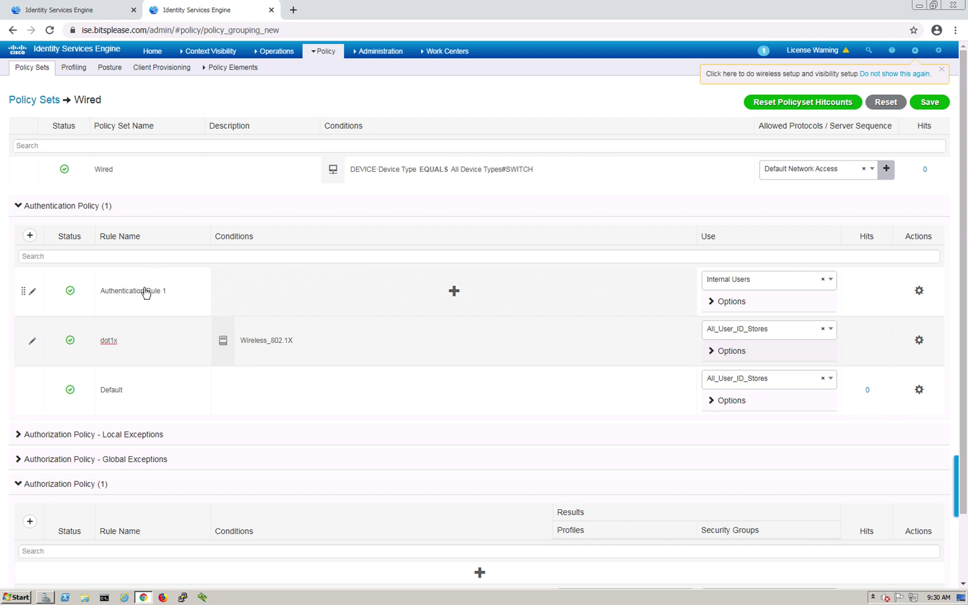
pyautogui.click(118, 291)
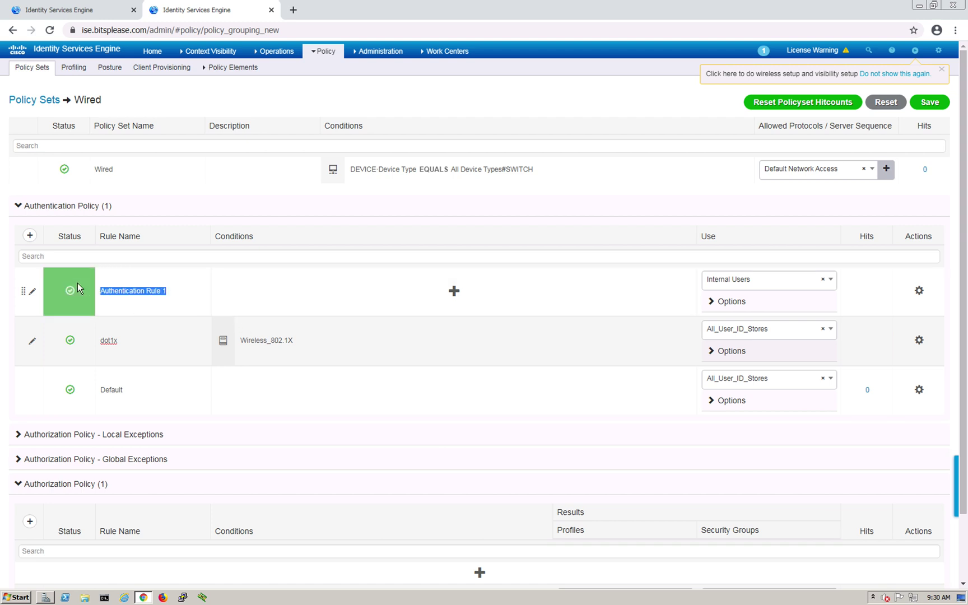
pyautogui.write('mab')
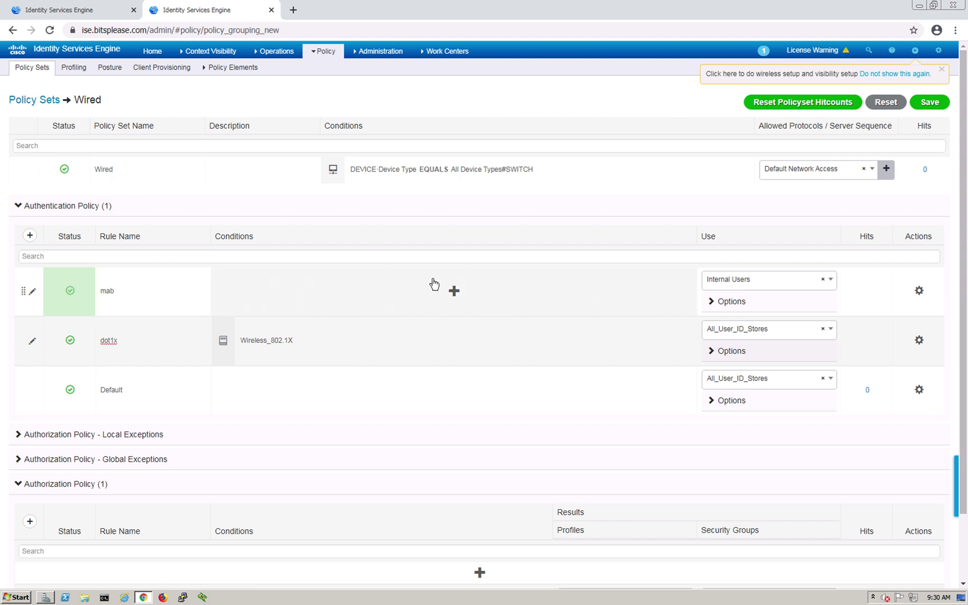
pyautogui.click(459, 294)
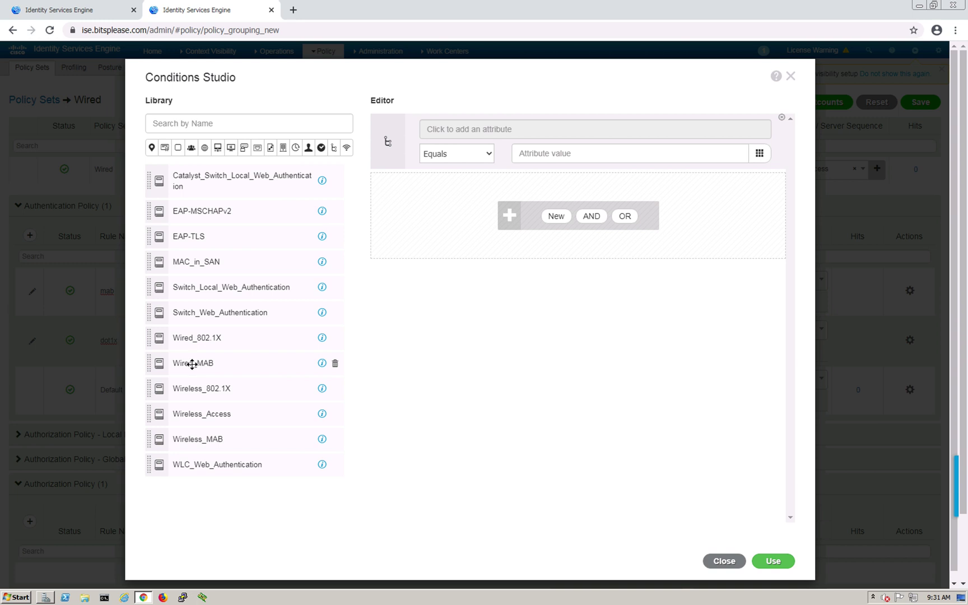
# Set the mab rule's condition to the Wired_MAB library condition
pyautogui.click(194, 369)
pyautogui.click(192, 364)
pyautogui.moveTo(193, 365); pyautogui.dragTo(551, 227)
pyautogui.moveTo(174, 363); pyautogui.dragTo(668, 378)
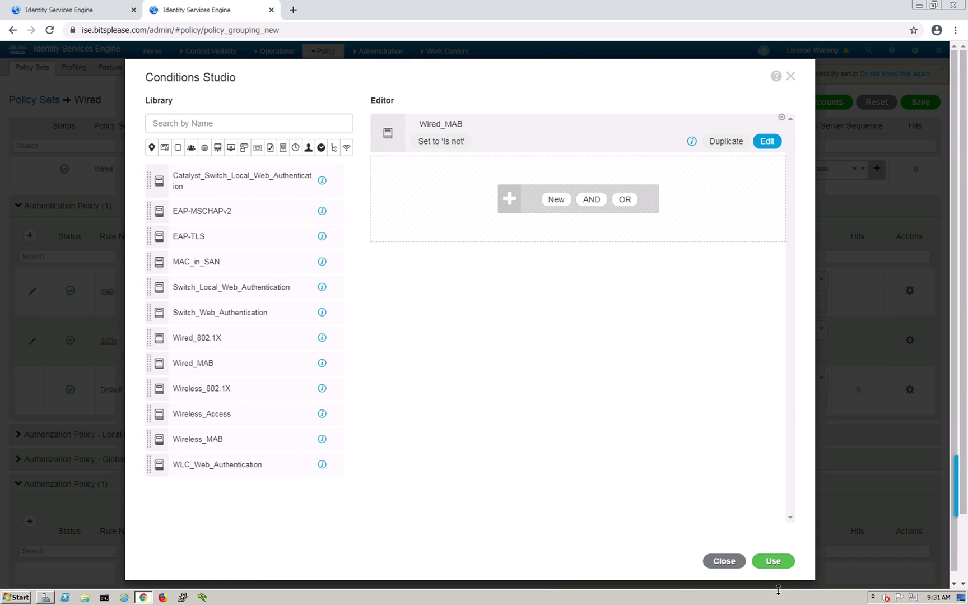
pyautogui.click(774, 561)
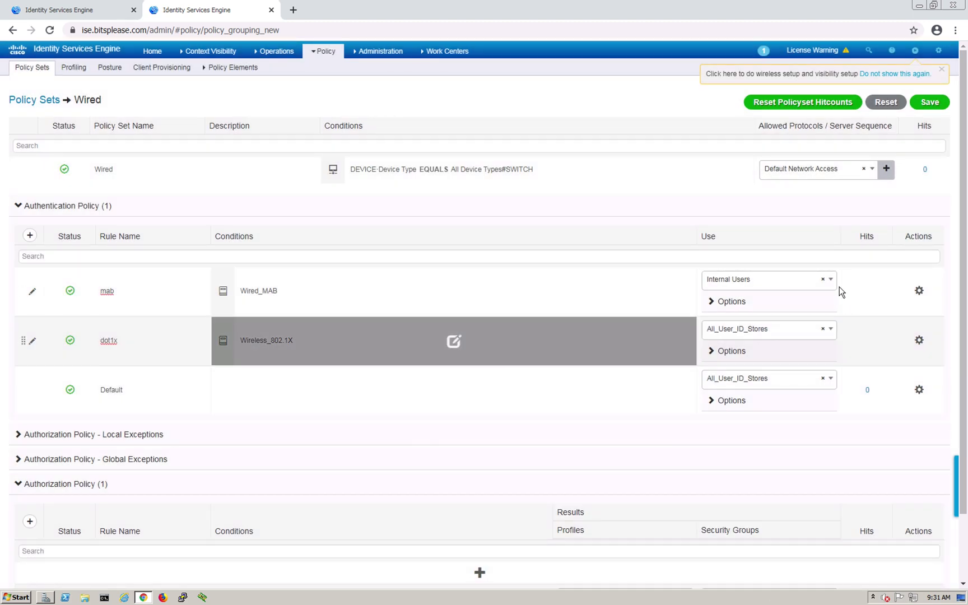
# Make the mab rule authenticate against Internal Endpoints
pyautogui.click(831, 280)
pyautogui.moveTo(830, 356)
pyautogui.mouseDown()
pyautogui.moveTo(834, 413)
pyautogui.moveTo(839, 324)
pyautogui.moveTo(840, 372)
pyautogui.moveTo(840, 350)
pyautogui.moveTo(843, 358)
pyautogui.mouseUp()
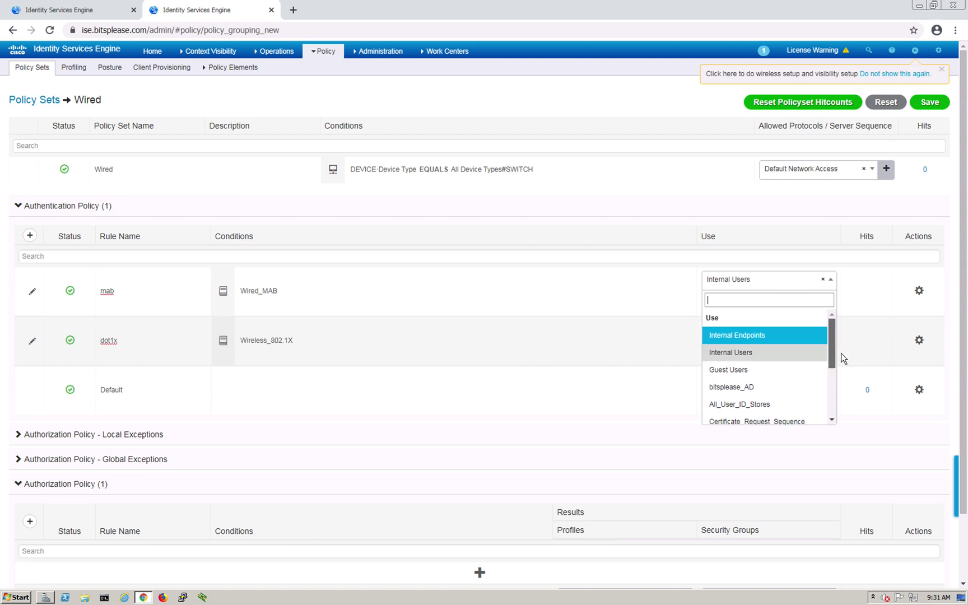
pyautogui.click(780, 337)
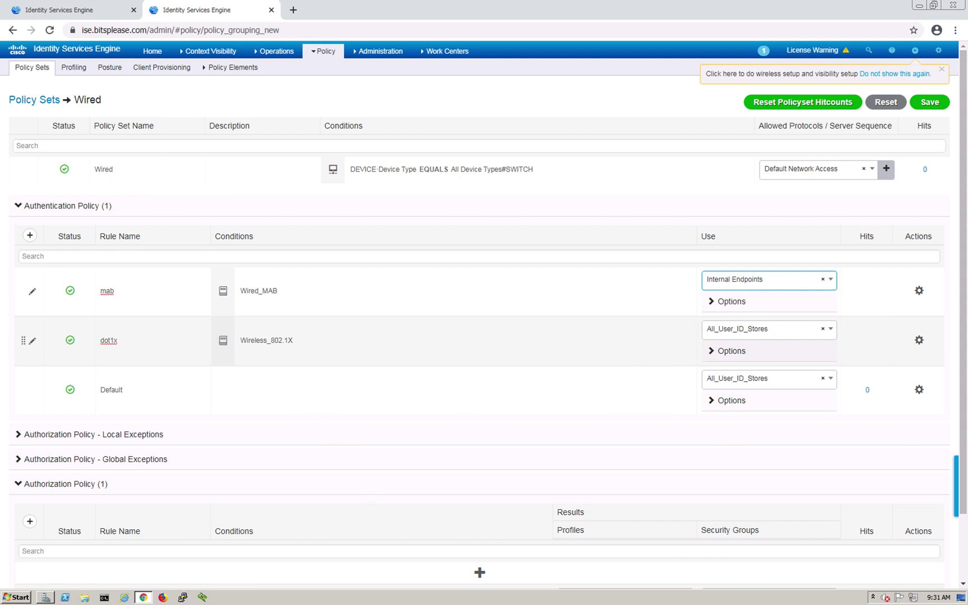
# Save the authentication policy with the mab and dot1x rules
pyautogui.scroll(-1, 963, 447)
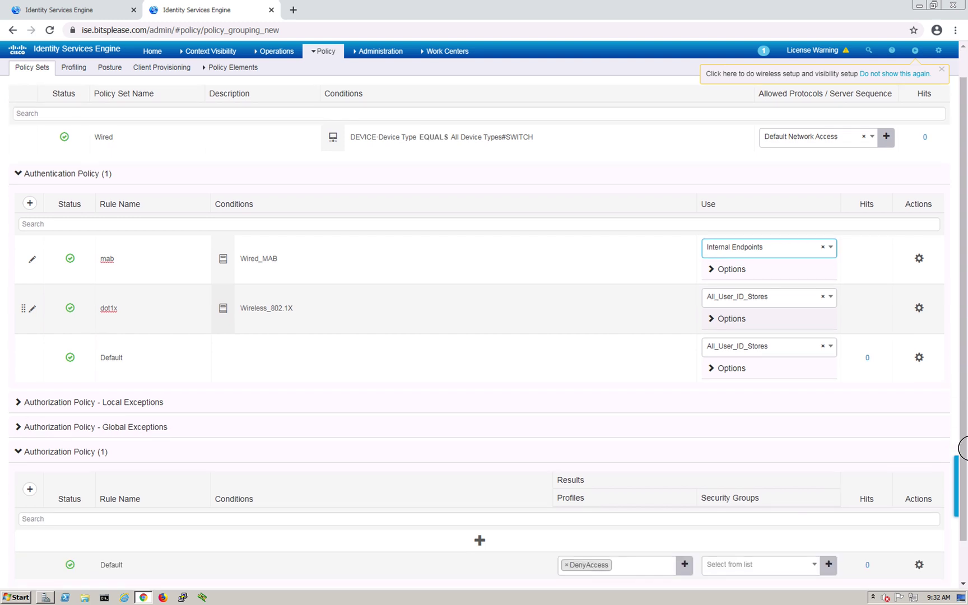
pyautogui.scroll(1, 963, 426)
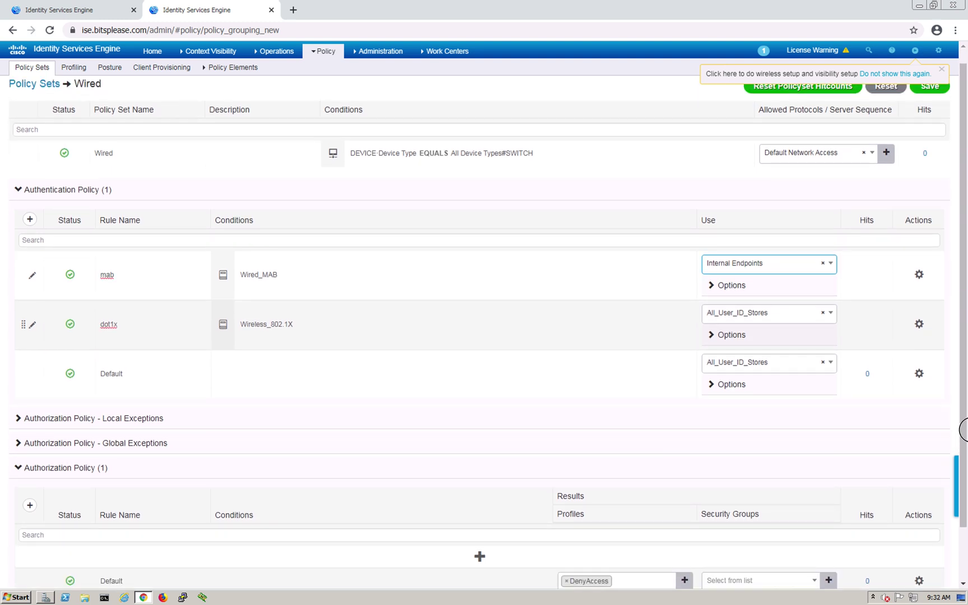
pyautogui.moveTo(963, 476); pyautogui.dragTo(965, 520)
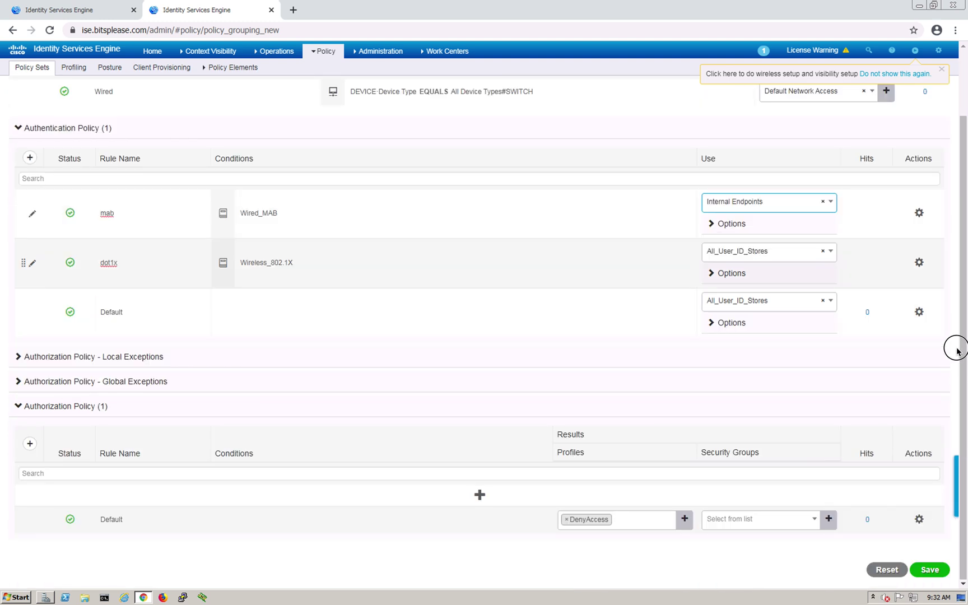
pyautogui.scroll(2, 959, 345)
pyautogui.click(929, 103)
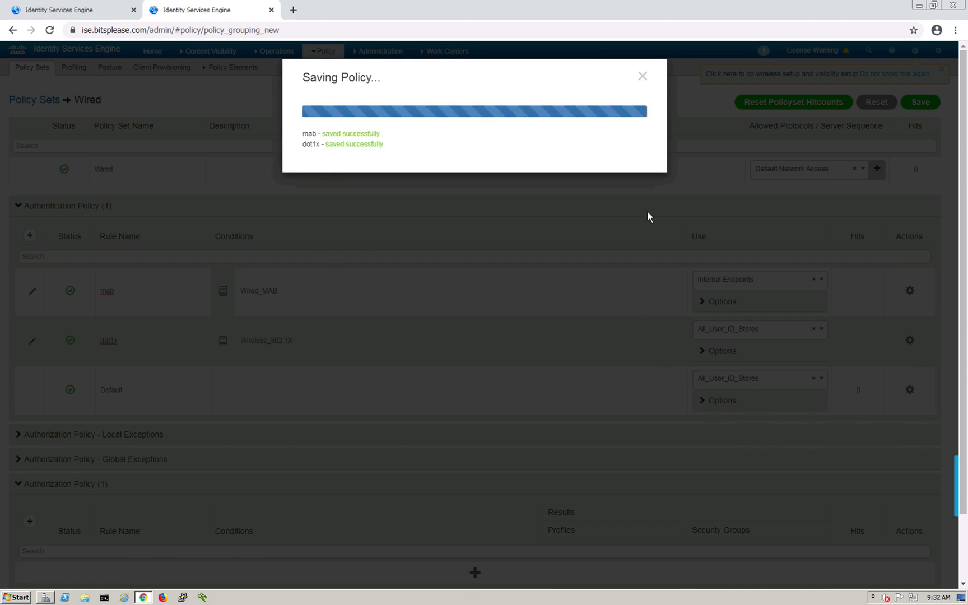
pyautogui.click(646, 76)
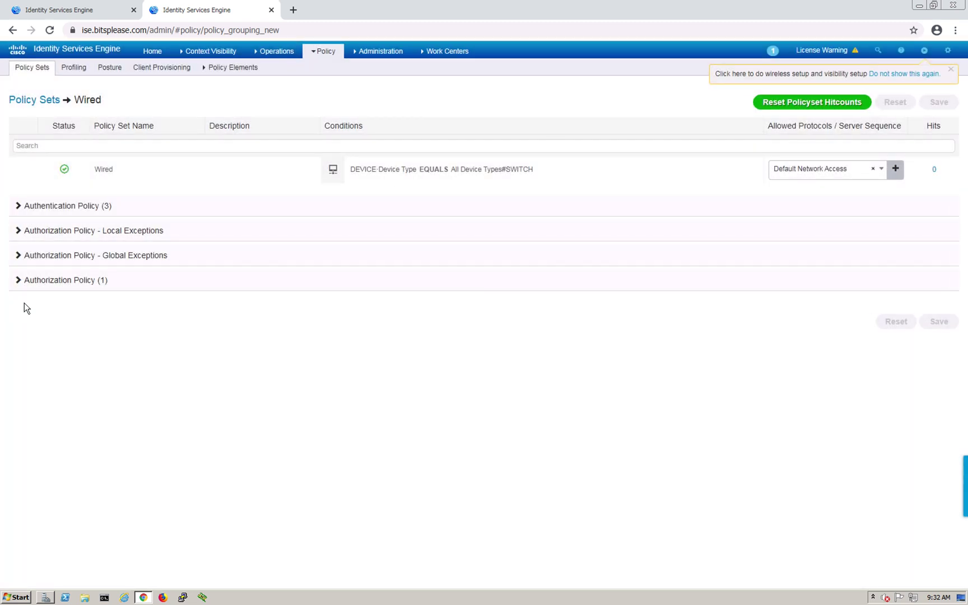
# Add a new authorization rule named sales above the Default authorization rule
pyautogui.click(19, 280)
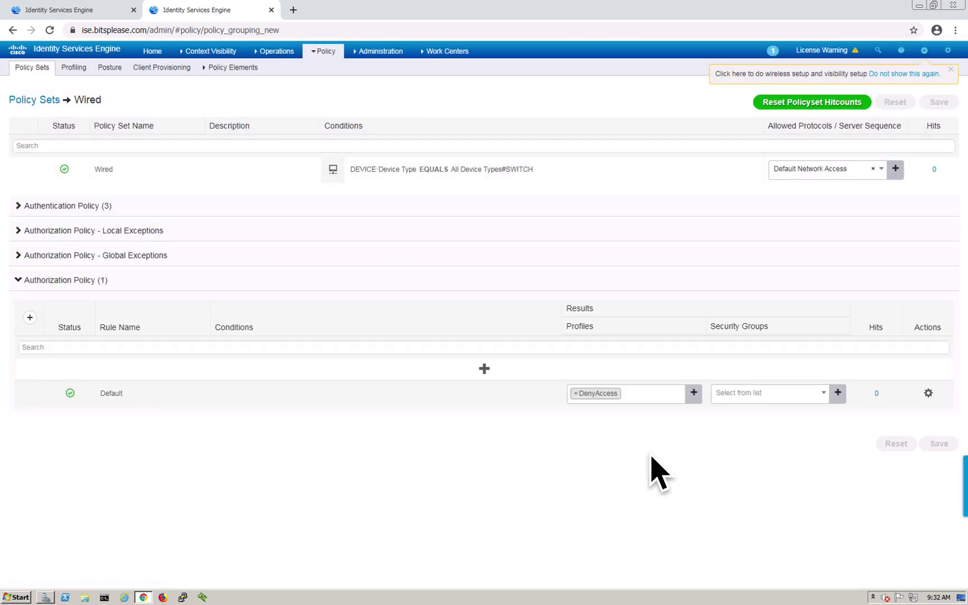
pyautogui.click(928, 393)
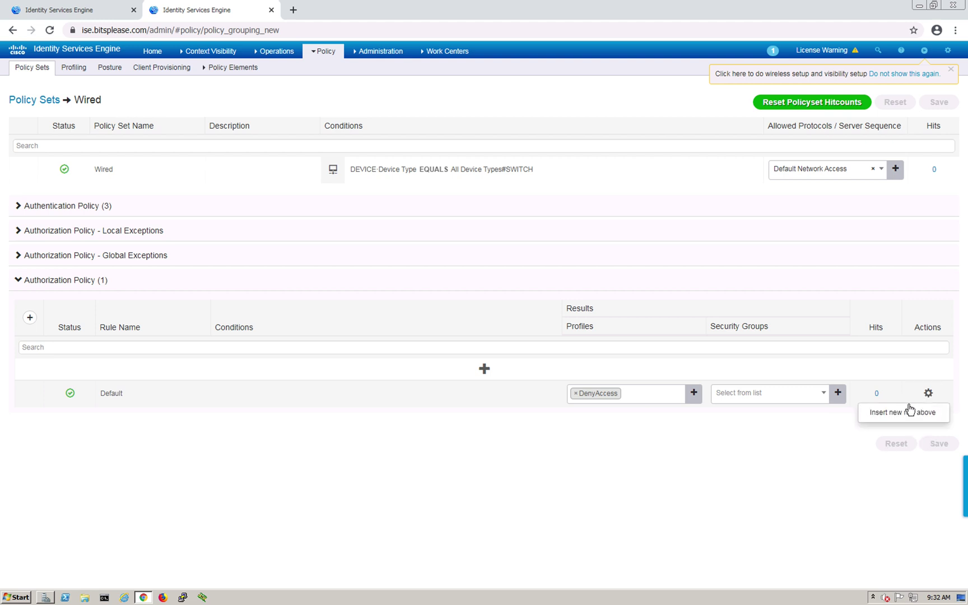
pyautogui.click(906, 414)
pyautogui.click(143, 371)
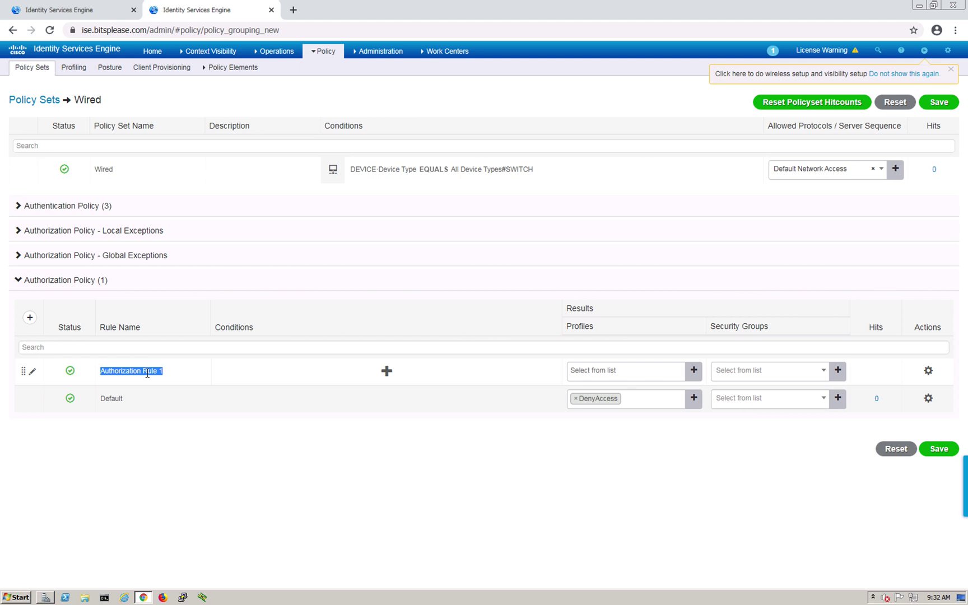
pyautogui.write('sales')
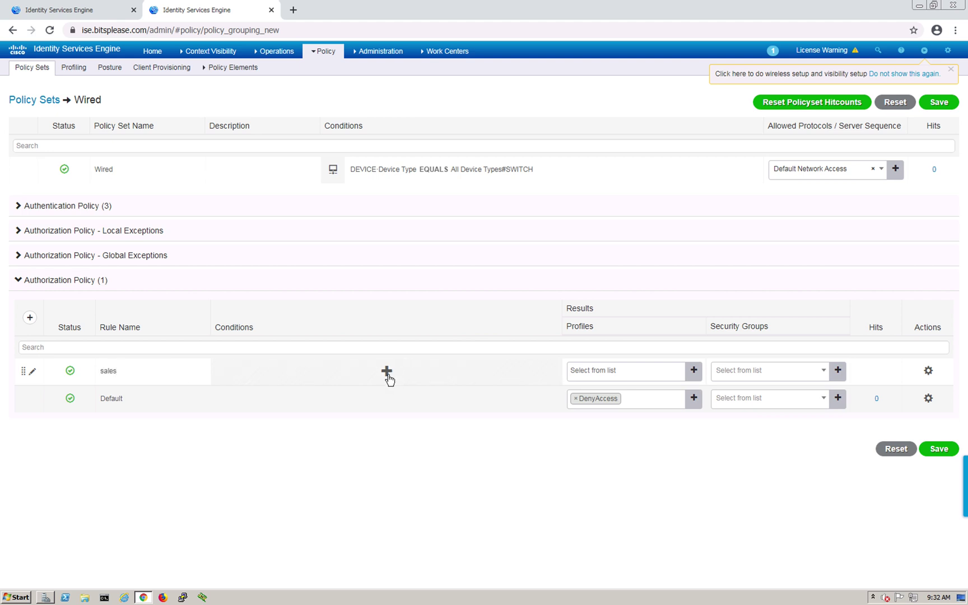
# Set the sales rule condition to bitsplease_AD ExternalGroups Equals bitsplease.com/Users/security_labs
pyautogui.click(387, 373)
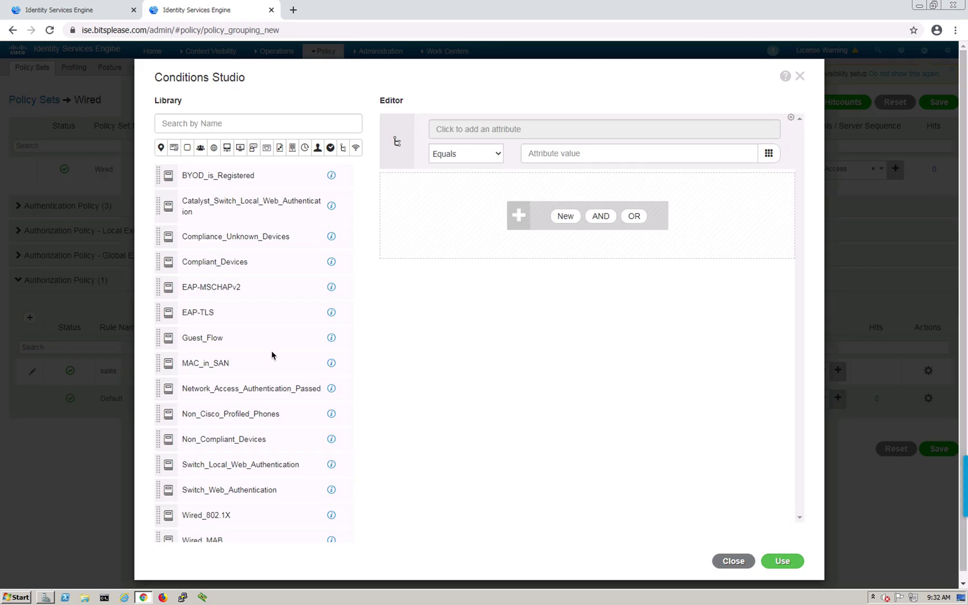
pyautogui.scroll(-2, 274, 354)
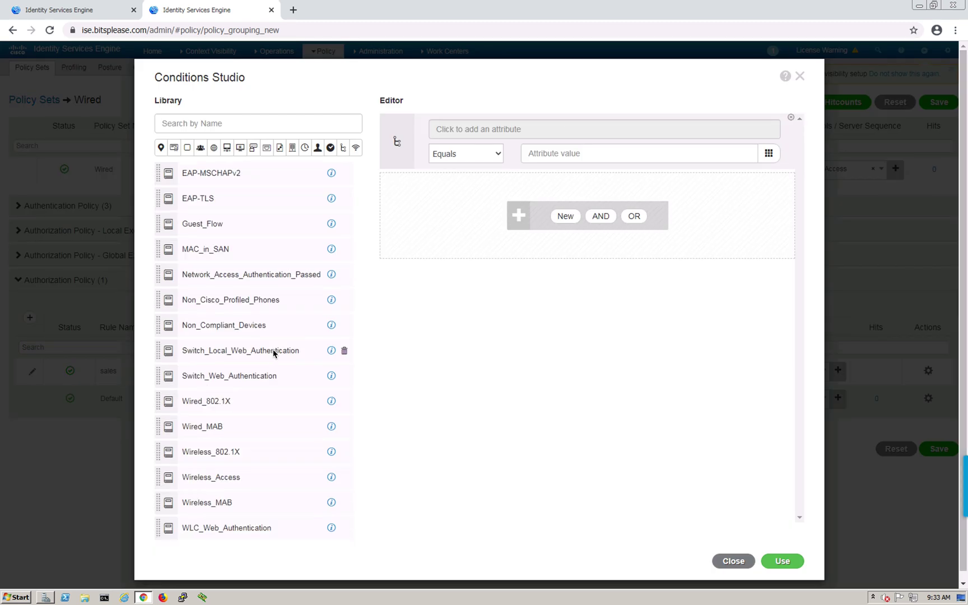
pyautogui.scroll(2, 273, 353)
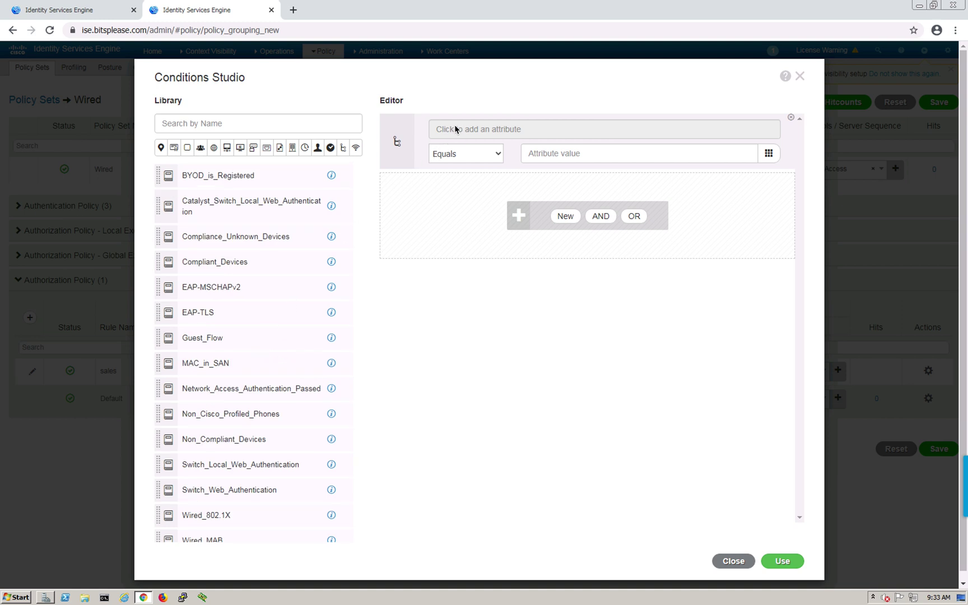
pyautogui.click(473, 129)
pyautogui.click(472, 131)
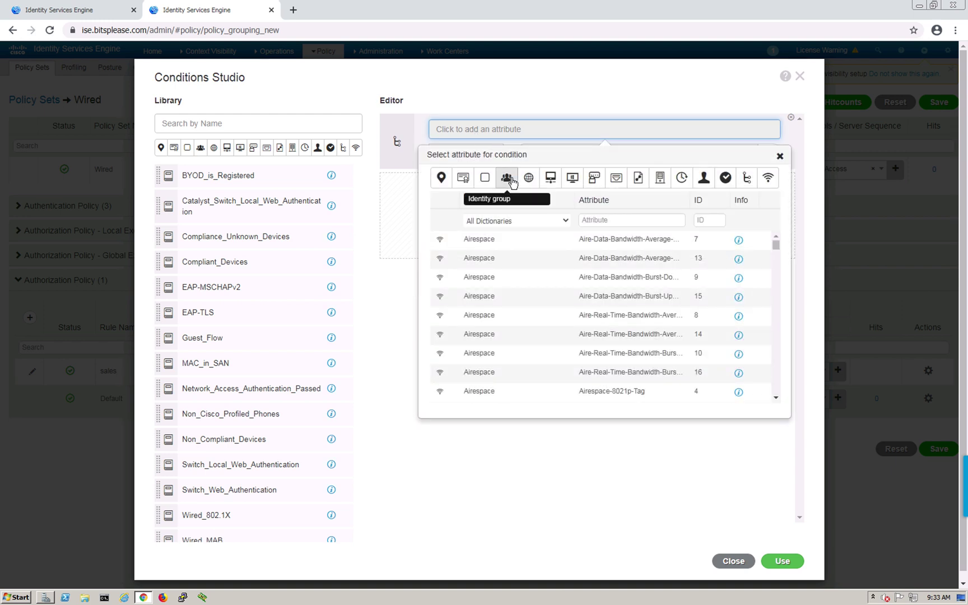
pyautogui.click(508, 178)
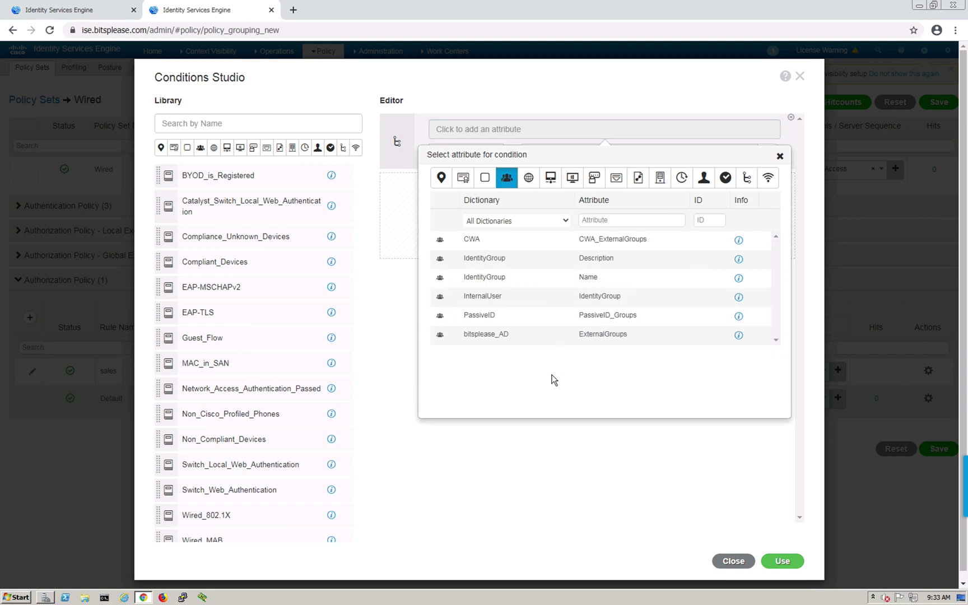
pyautogui.click(516, 343)
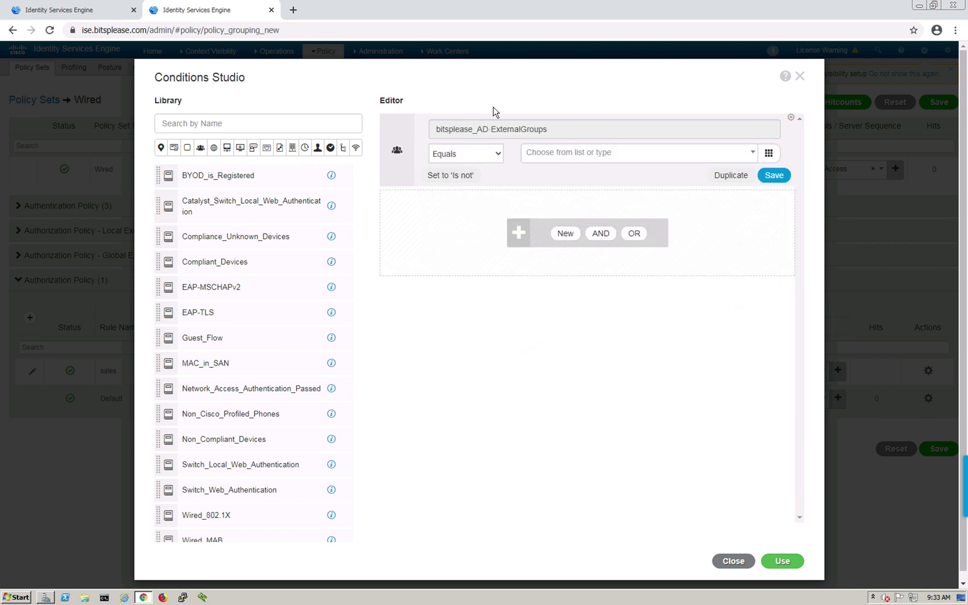
pyautogui.click(754, 153)
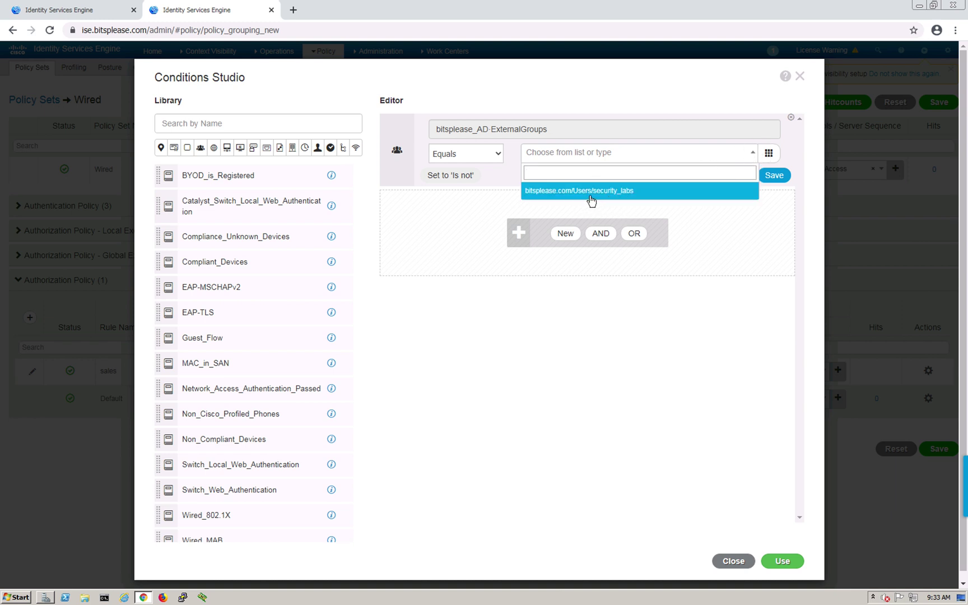
pyautogui.click(637, 193)
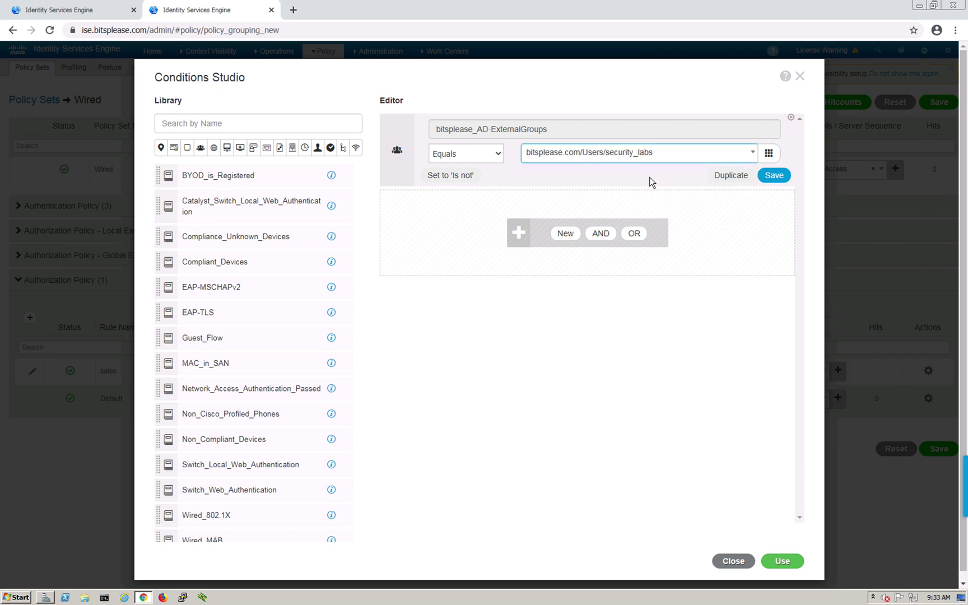
pyautogui.click(794, 565)
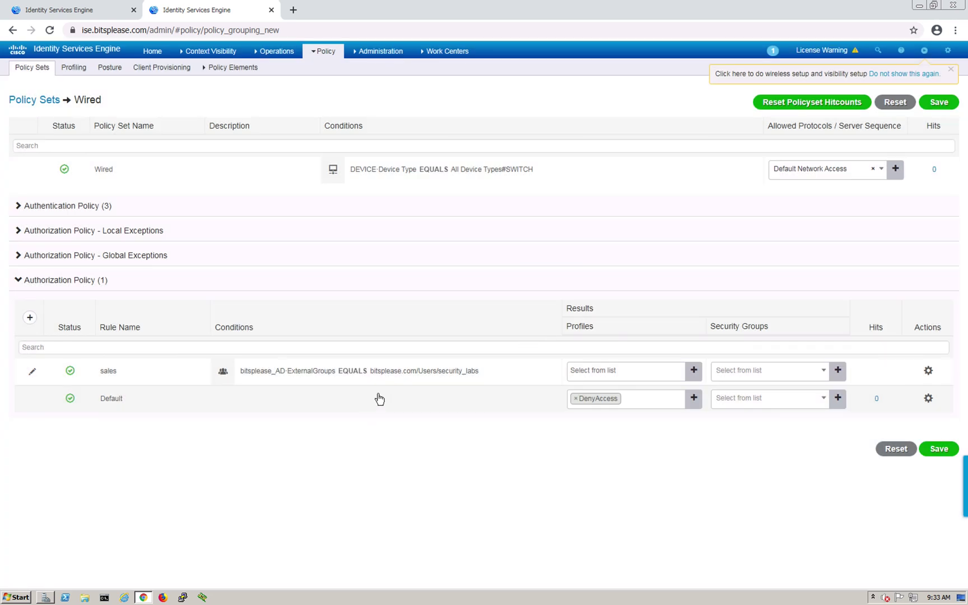
# Give the sales rule the Vlan_32 and DACL_domain authorization profiles
pyautogui.click(659, 376)
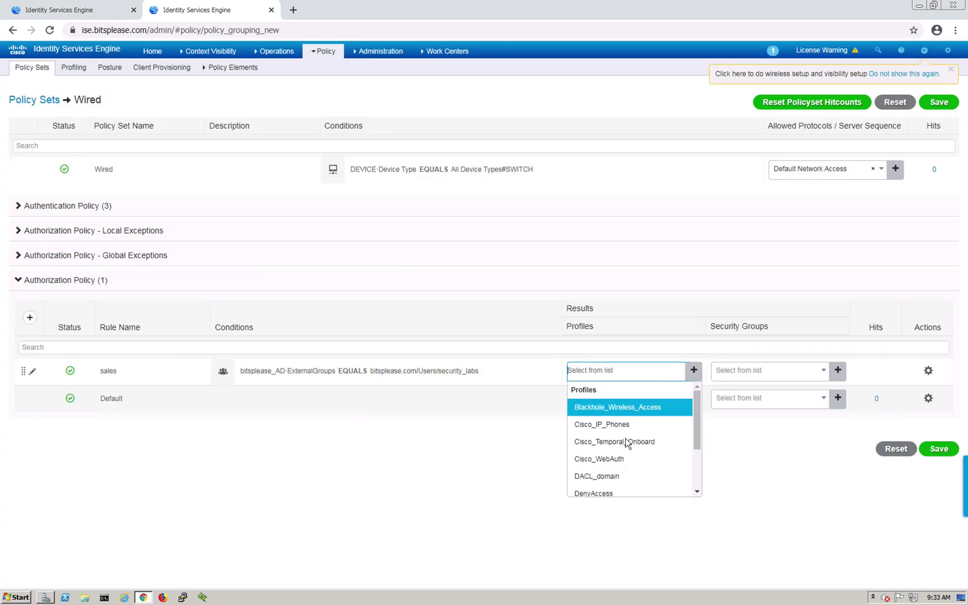
pyautogui.moveTo(697, 425); pyautogui.dragTo(697, 464)
pyautogui.click(588, 488)
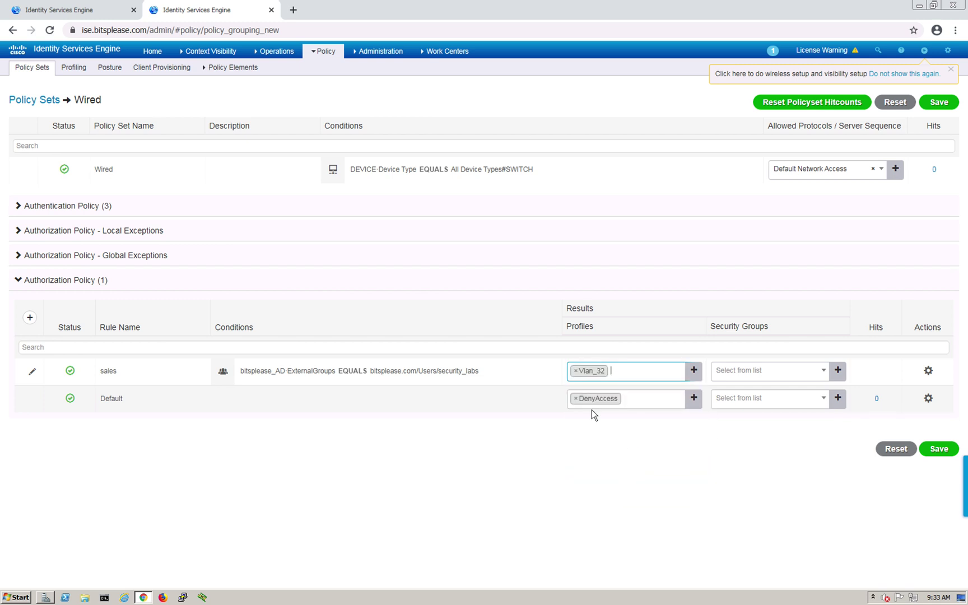
pyautogui.click(637, 375)
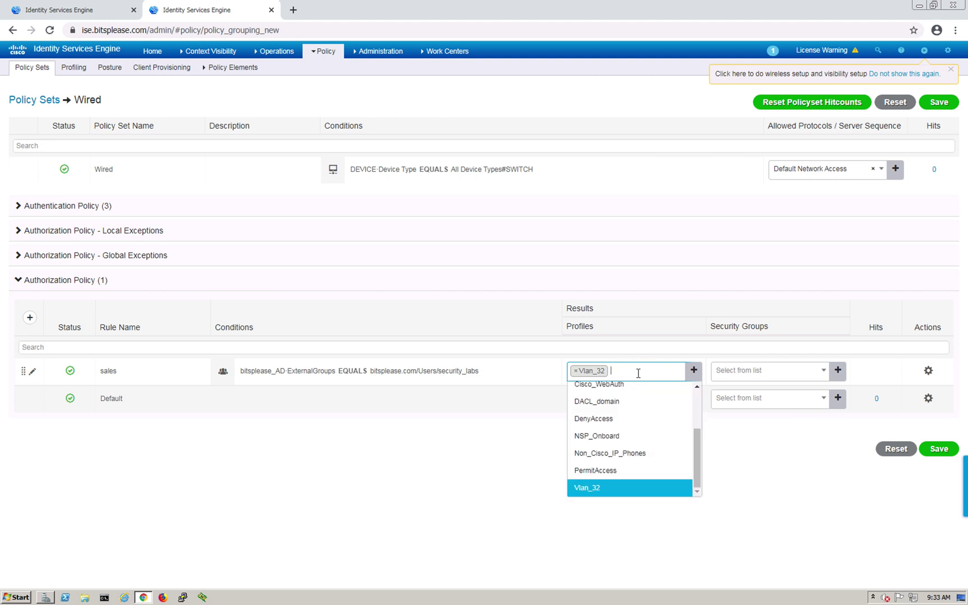
pyautogui.moveTo(696, 459); pyautogui.dragTo(697, 445)
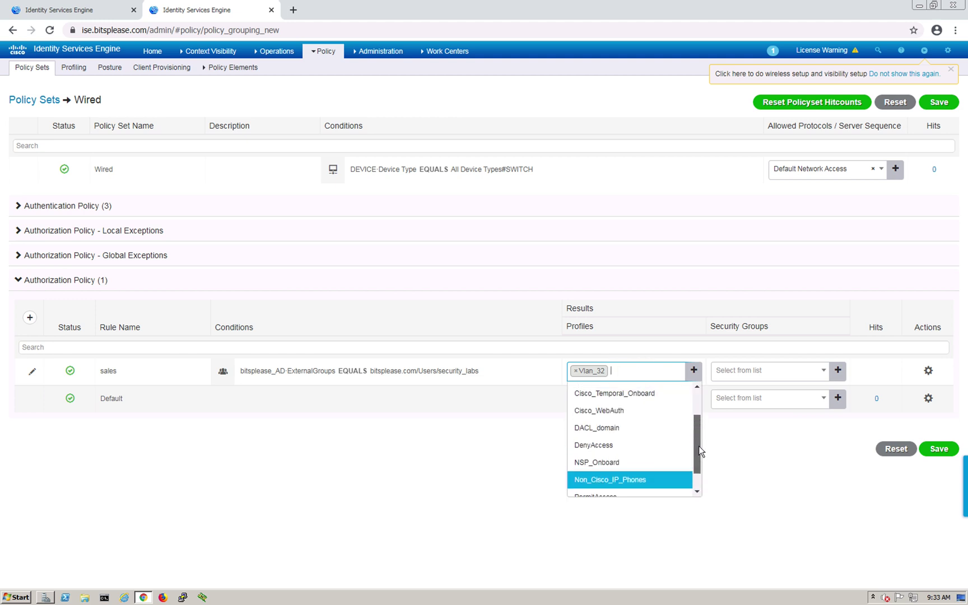
pyautogui.click(621, 429)
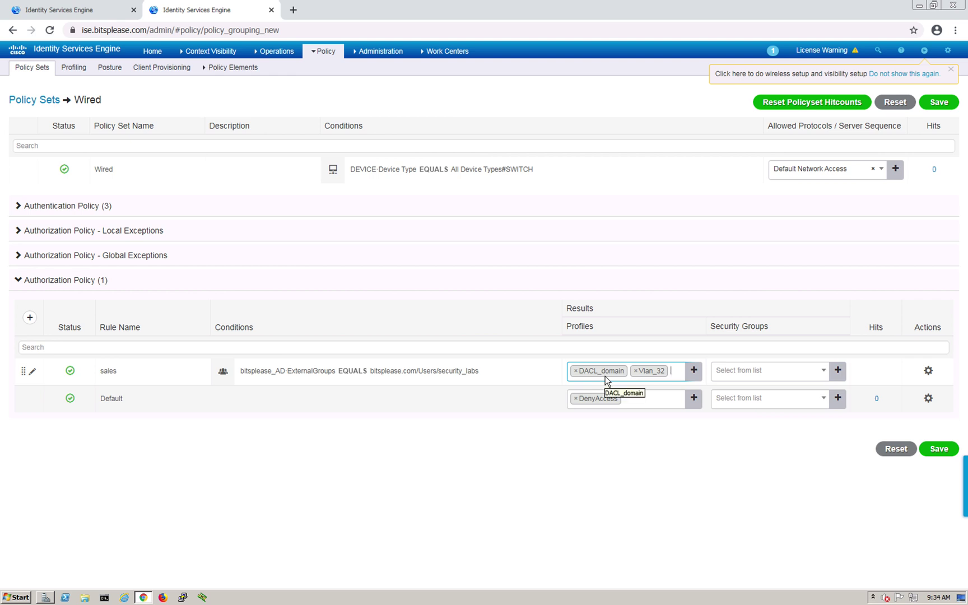
# Assign the sales security group to the sales rule and insert a new rule above it
pyautogui.click(751, 382)
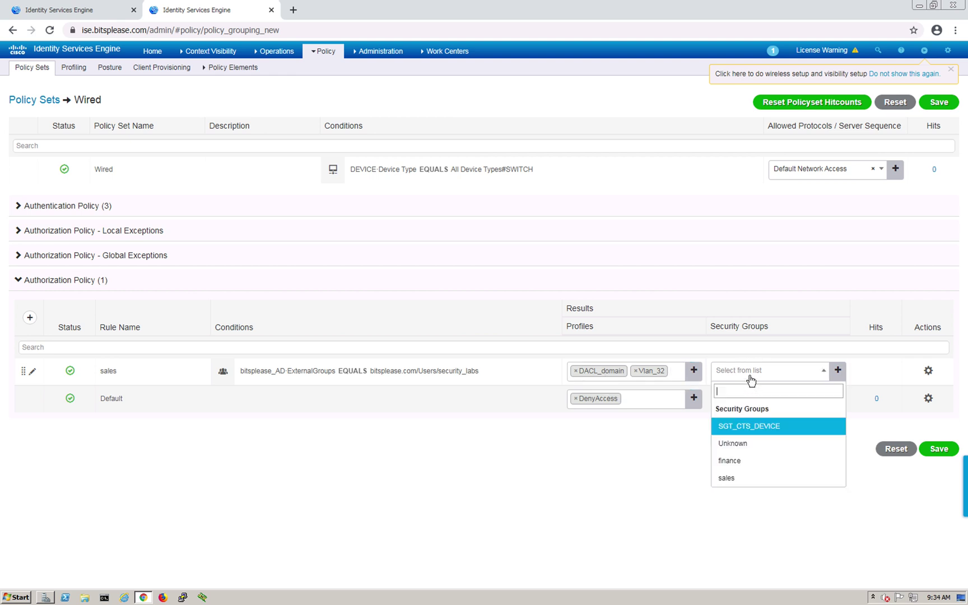
pyautogui.click(728, 477)
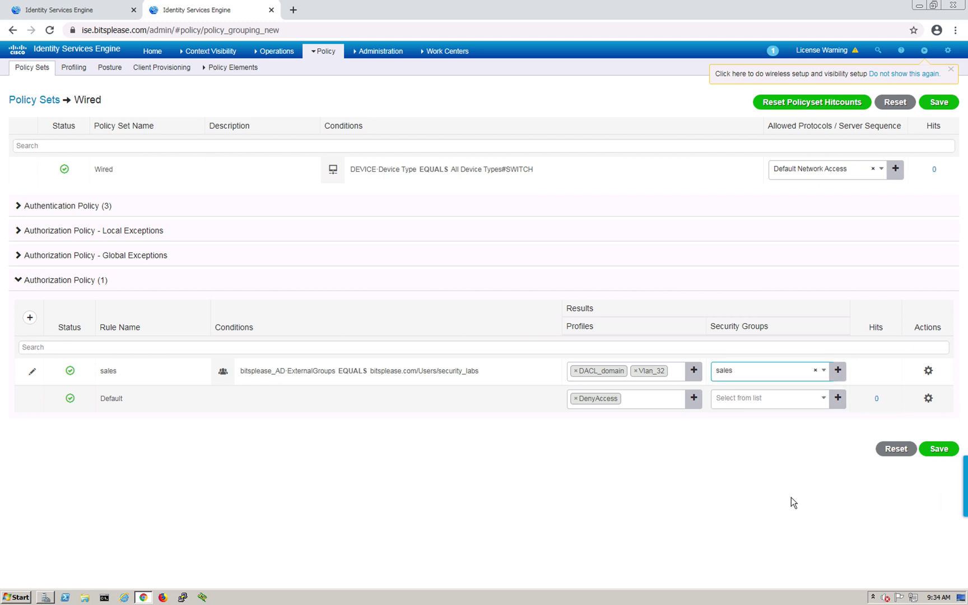
pyautogui.click(928, 371)
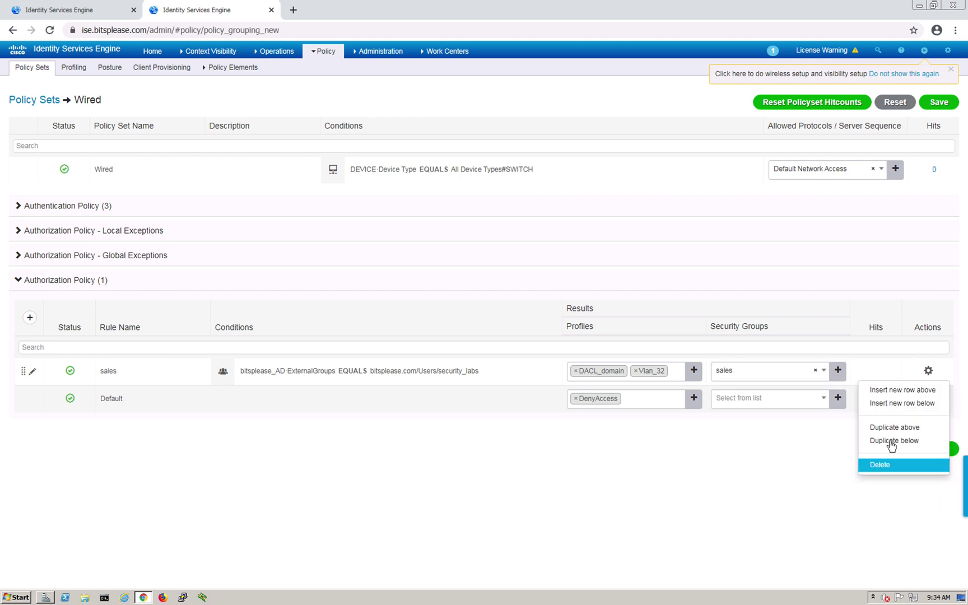
pyautogui.click(908, 394)
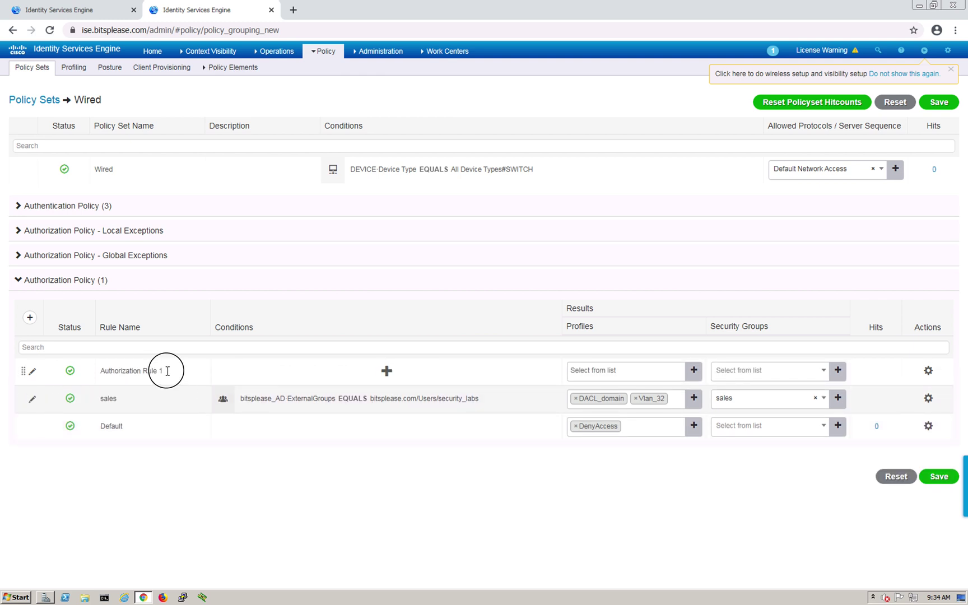
# Name the rule finance with condition IdentityGroup Name Equals Endpoint Identity Groups:Profiled:Workstation
pyautogui.moveTo(166, 370); pyautogui.dragTo(96, 370)
pyautogui.press('BackSpace')
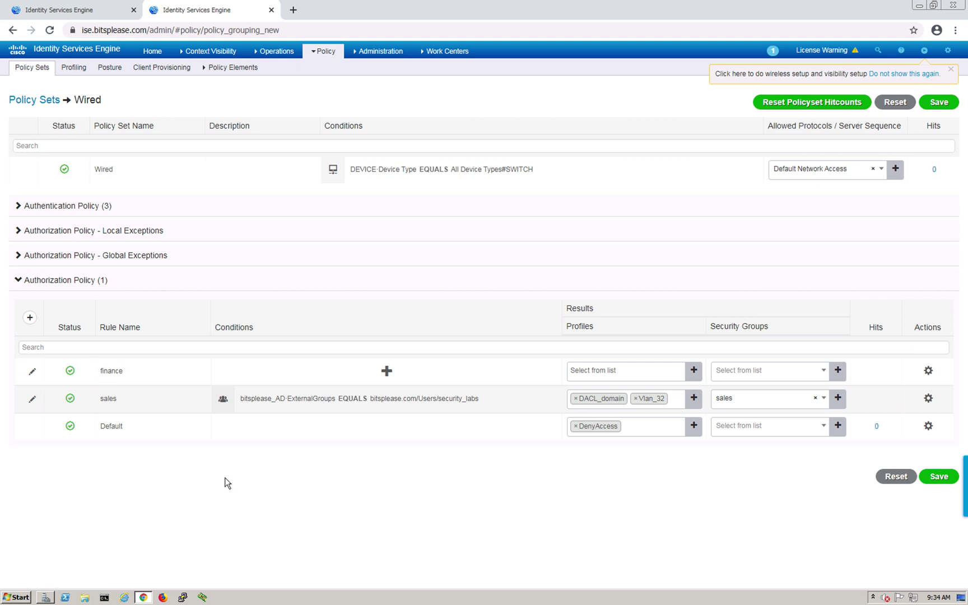
pyautogui.click(392, 370)
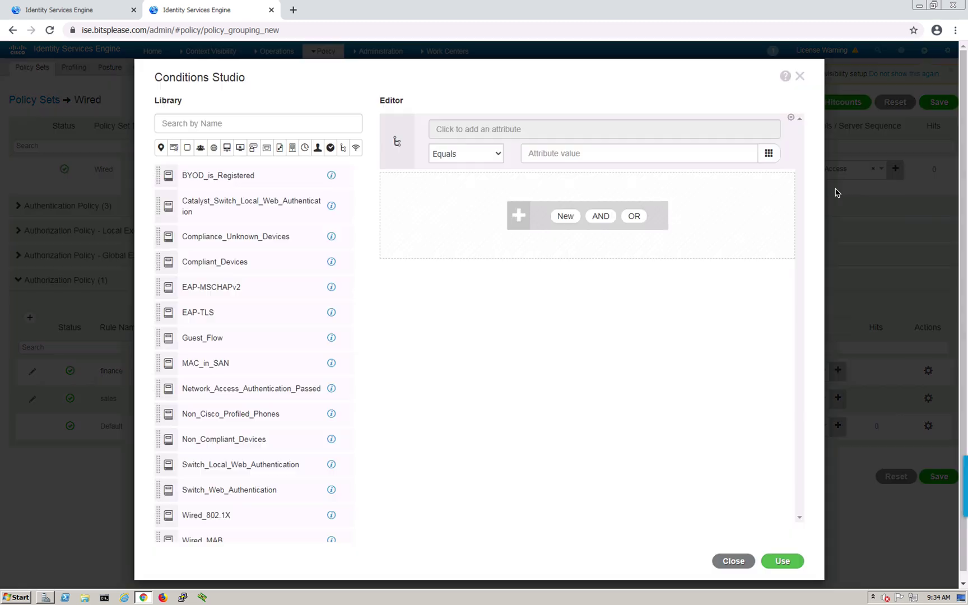
pyautogui.click(499, 130)
pyautogui.click(500, 132)
pyautogui.click(507, 178)
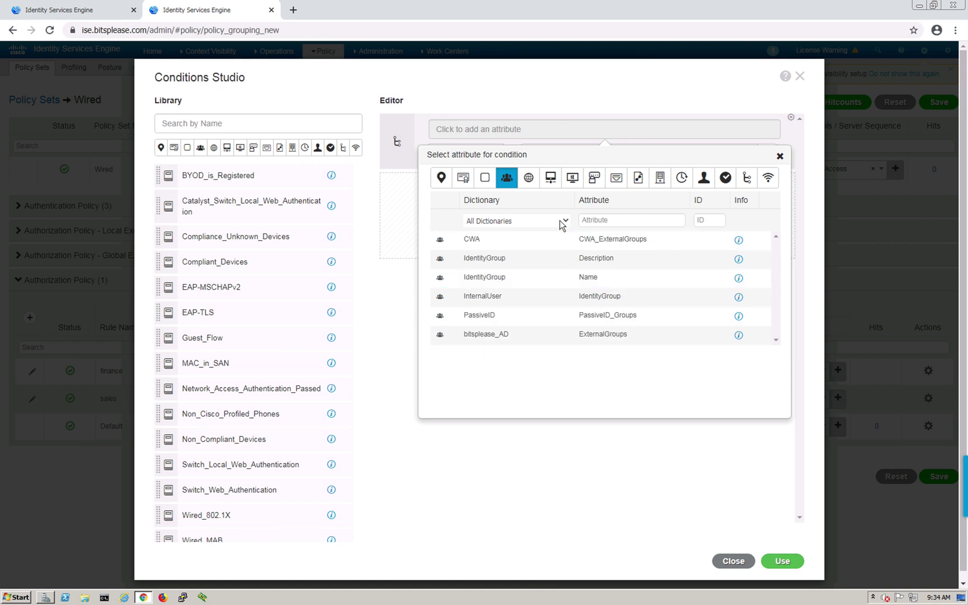
pyautogui.click(488, 284)
pyautogui.click(723, 149)
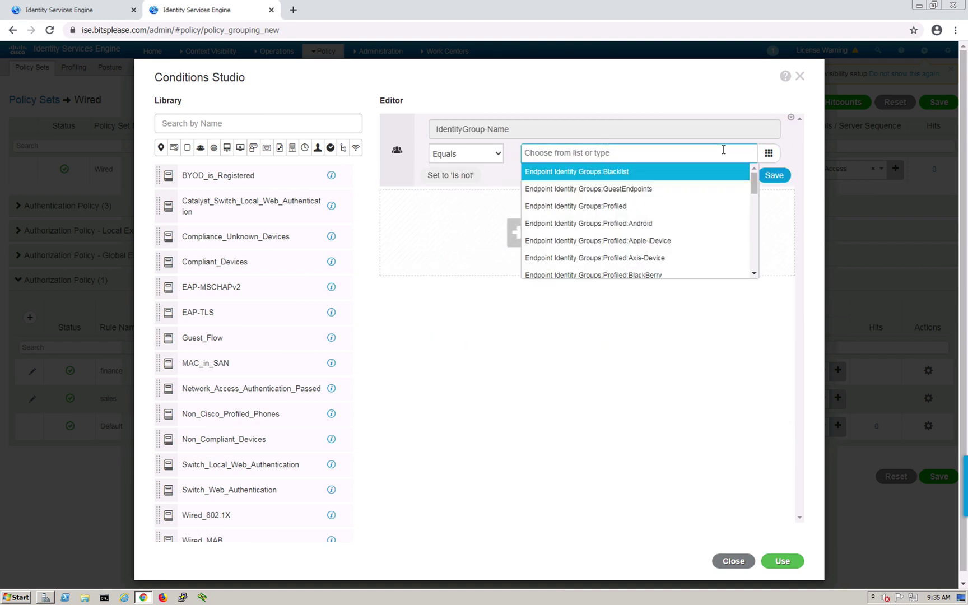
pyautogui.moveTo(752, 188); pyautogui.dragTo(756, 223)
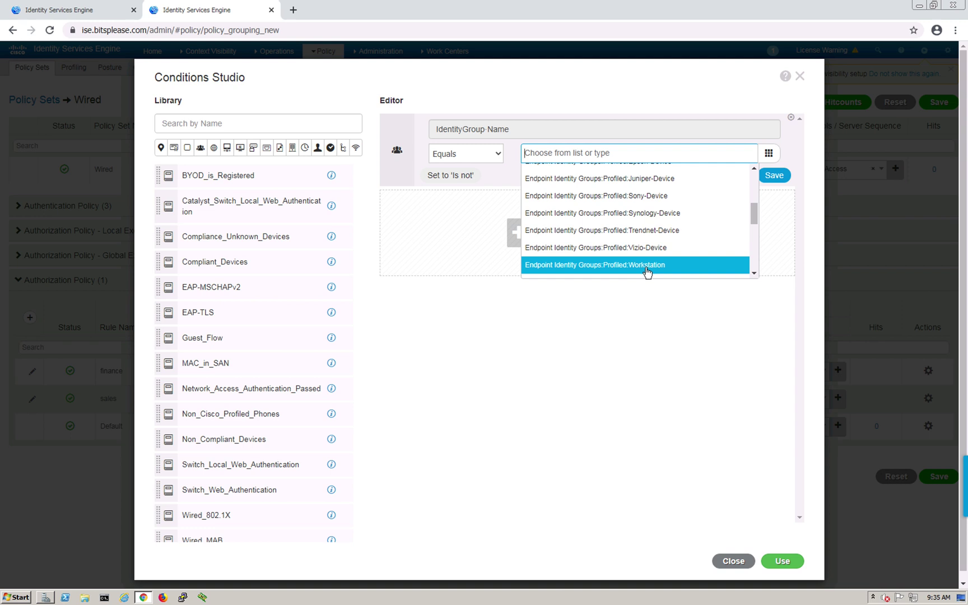
pyautogui.click(647, 272)
pyautogui.click(753, 343)
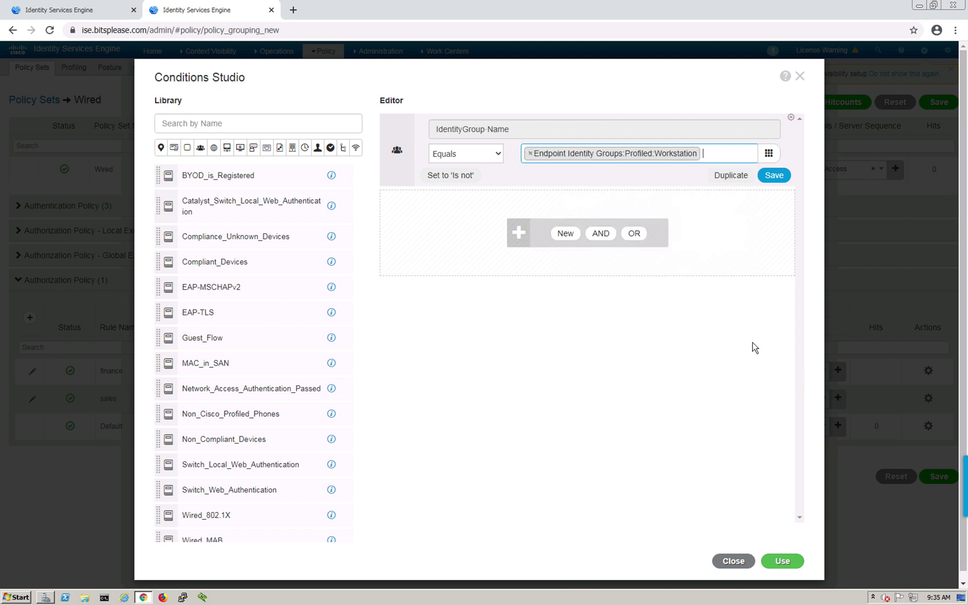
pyautogui.click(787, 561)
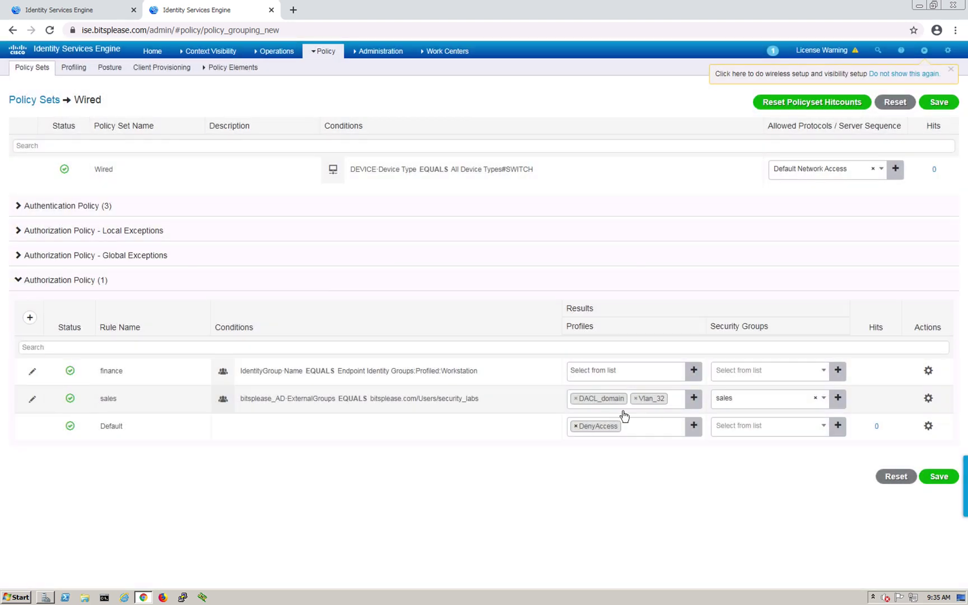
# Give the finance rule the Vlan_32 profile and the finance security group
pyautogui.click(628, 373)
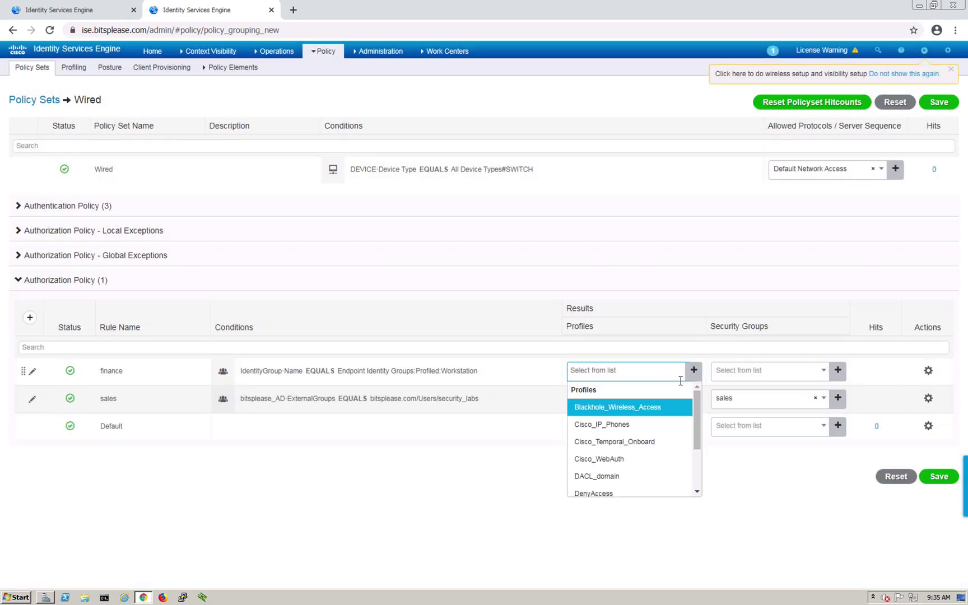
pyautogui.moveTo(698, 398); pyautogui.dragTo(701, 471)
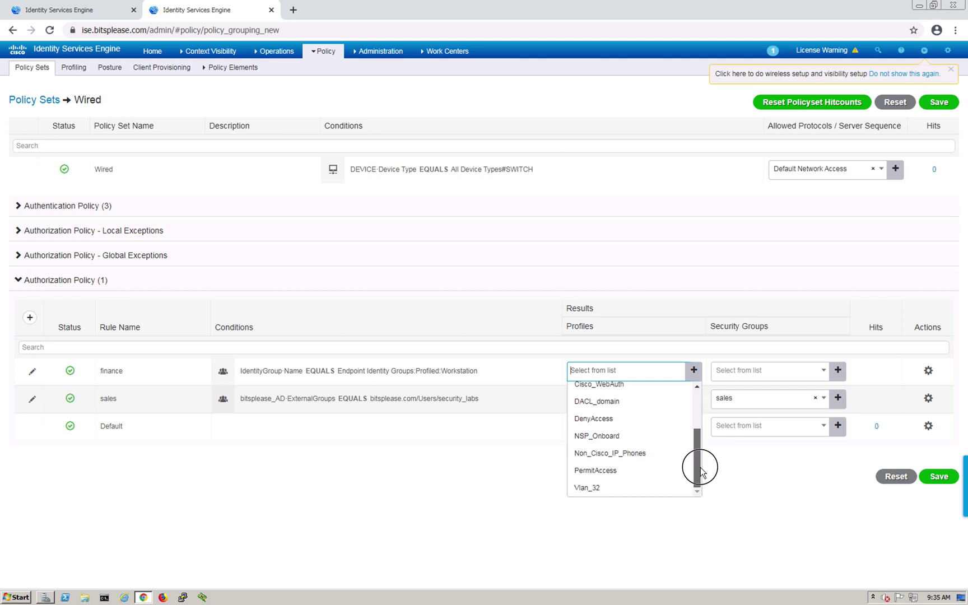
pyautogui.click(594, 488)
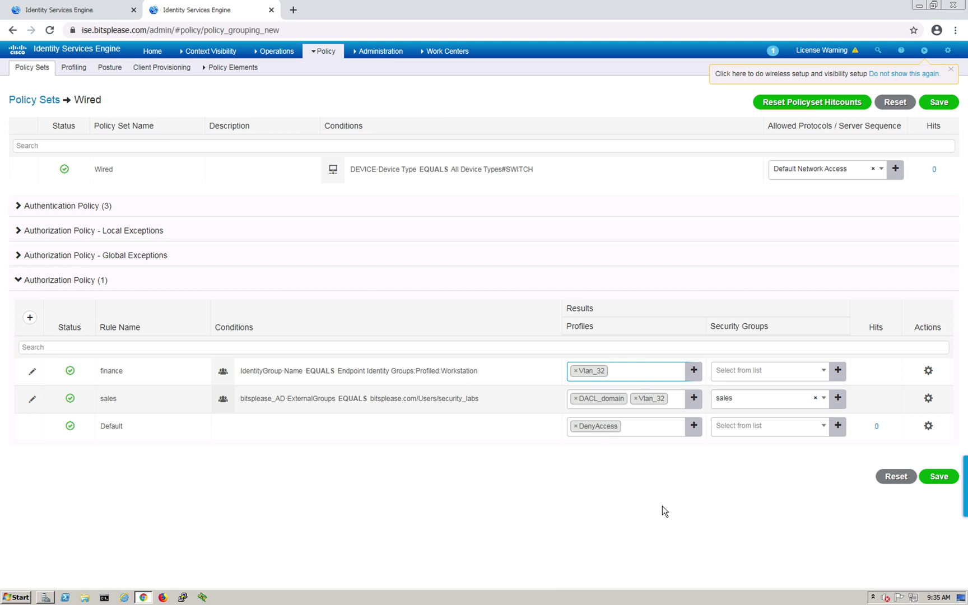
pyautogui.click(821, 372)
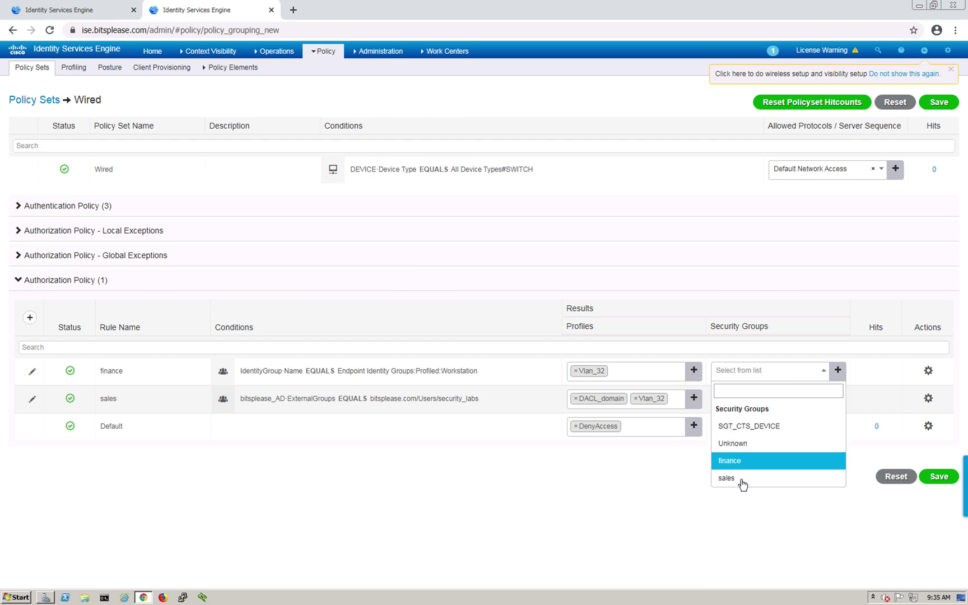
pyautogui.press('Return')
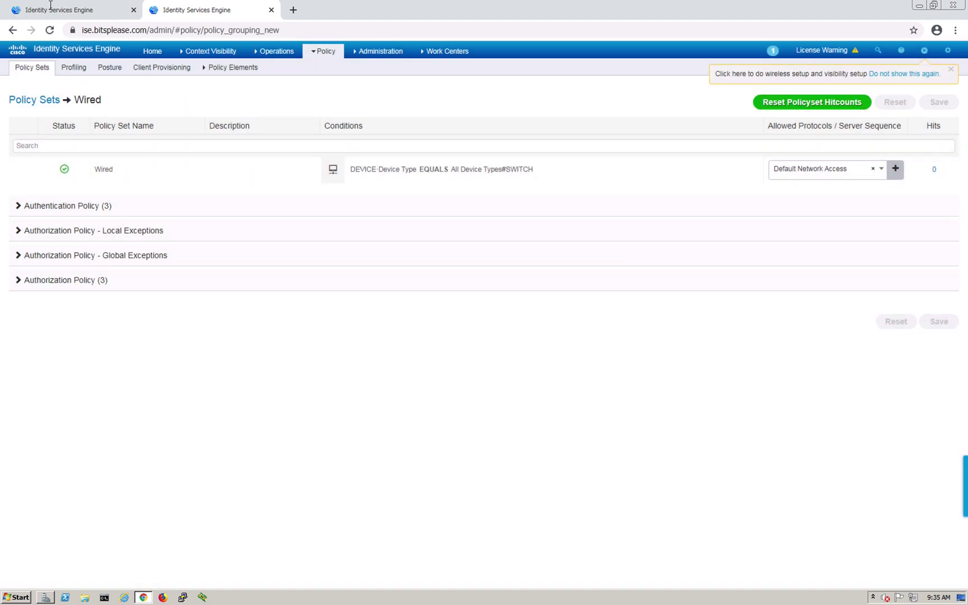
# Open the Context Visibility Endpoints list from the policy sets tab
pyautogui.click(51, 7)
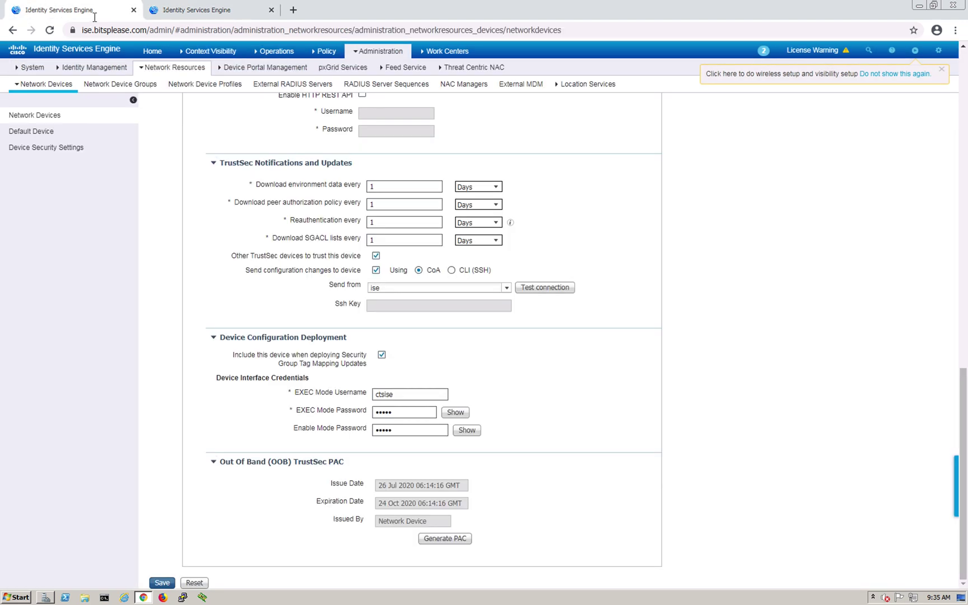
pyautogui.scroll(7, 269, 196)
pyautogui.moveTo(277, 53)
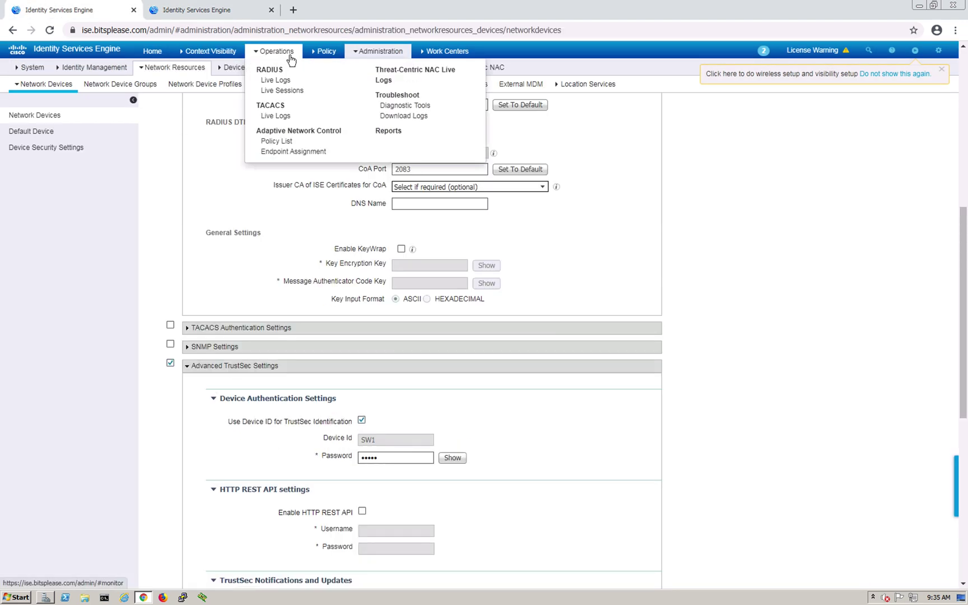
pyautogui.click(275, 80)
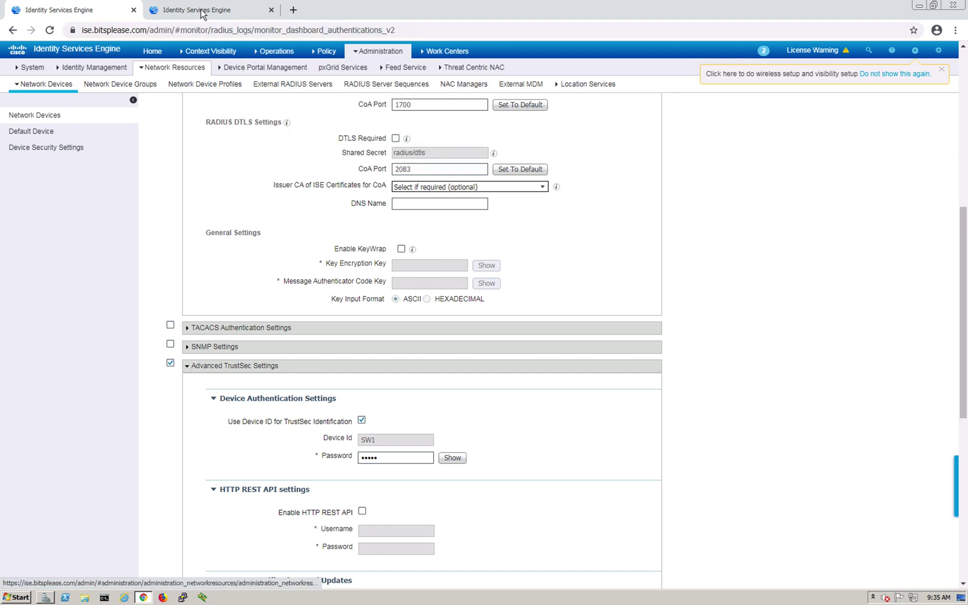
pyautogui.click(203, 14)
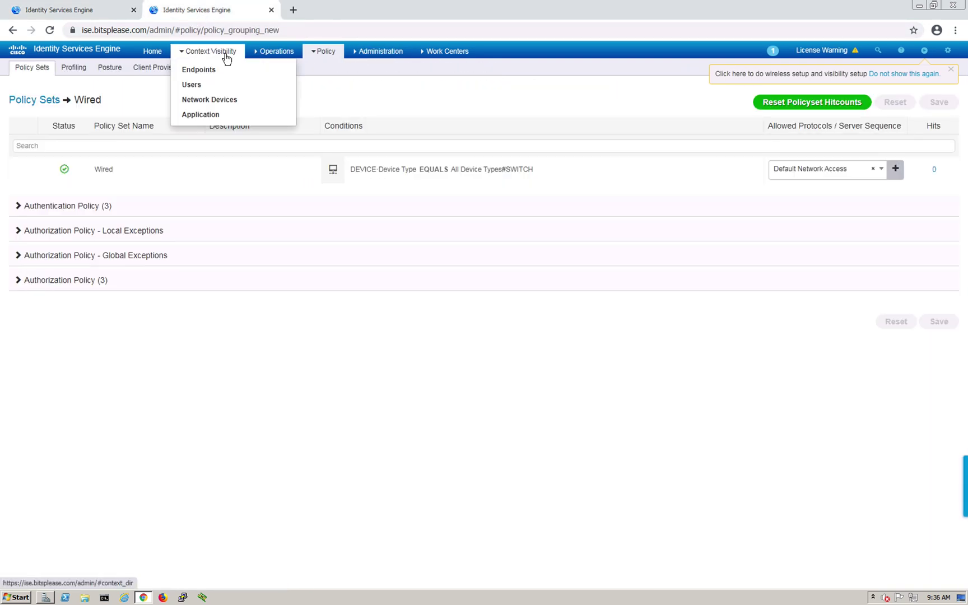
pyautogui.moveTo(281, 63)
pyautogui.moveTo(225, 54)
pyautogui.click(210, 72)
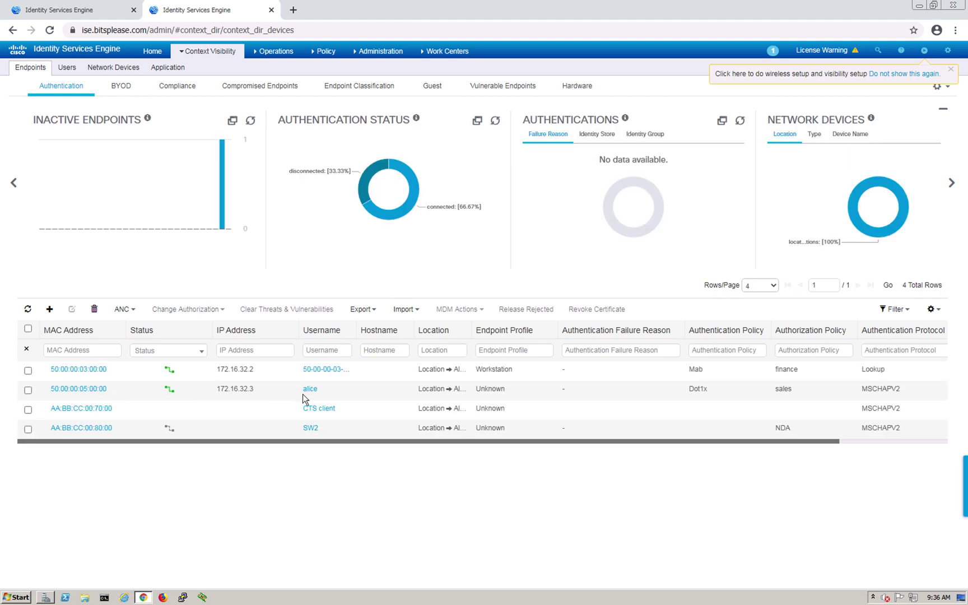
# Inspect the first endpoint's Workstation profile, then discard the unsaved network device changes
pyautogui.moveTo(48, 367); pyautogui.dragTo(96, 379)
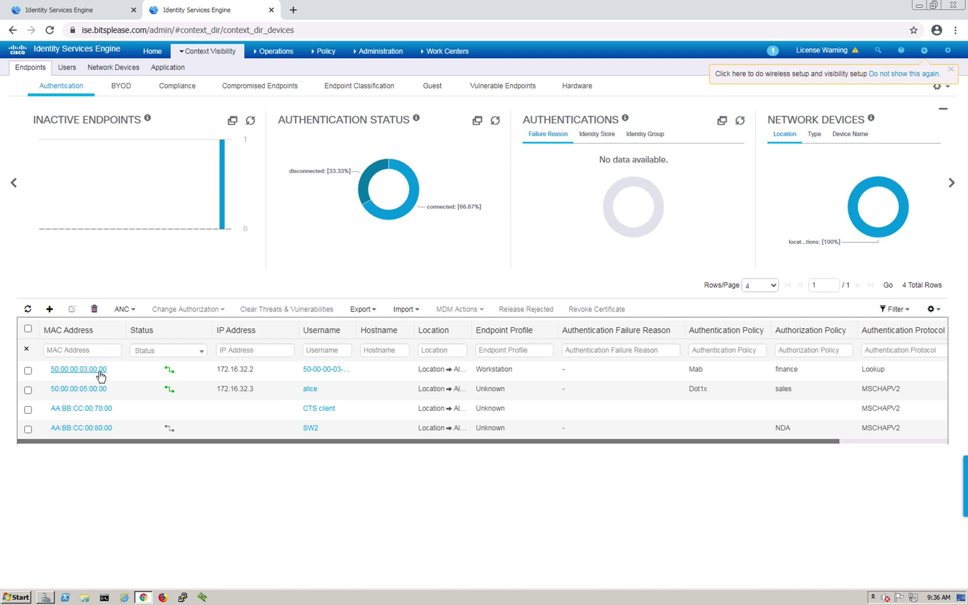
pyautogui.click(500, 373)
pyautogui.moveTo(500, 373); pyautogui.dragTo(474, 371)
pyautogui.click(104, 12)
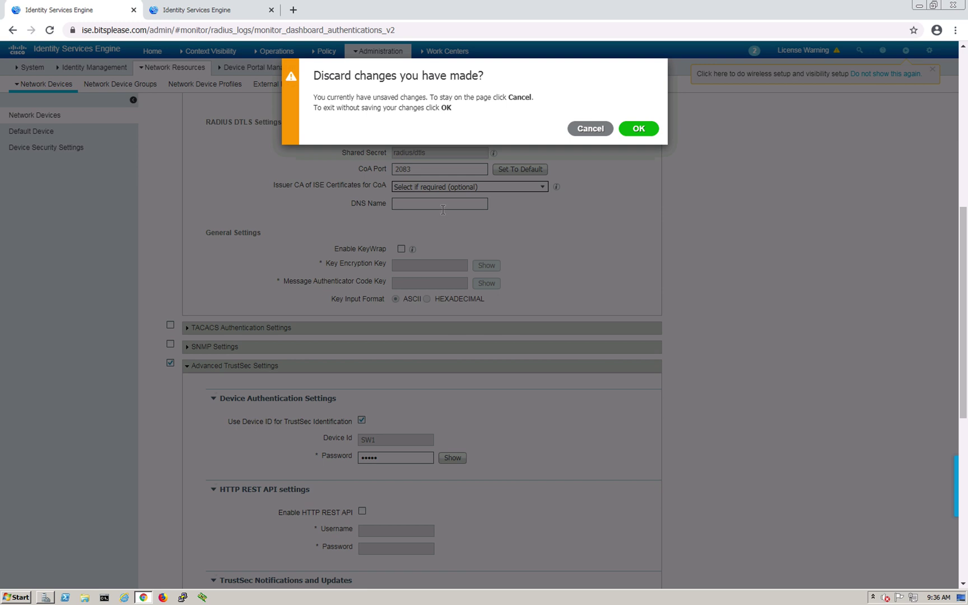
pyautogui.click(641, 130)
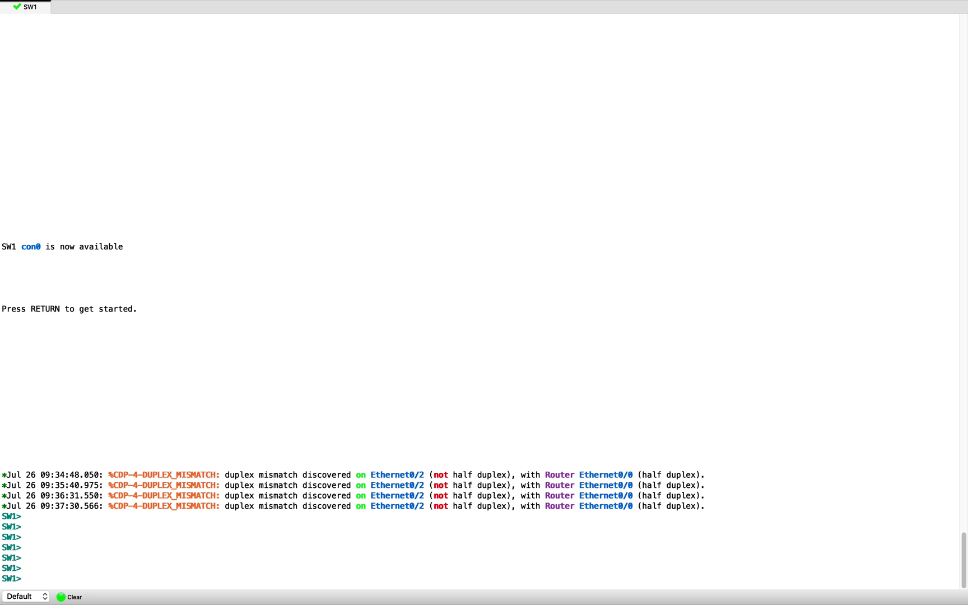
# Enter enable mode on SW1 and turn on debug radius
pyautogui.click(842, 301)
pyautogui.press('Return')
pyautogui.press('Return')
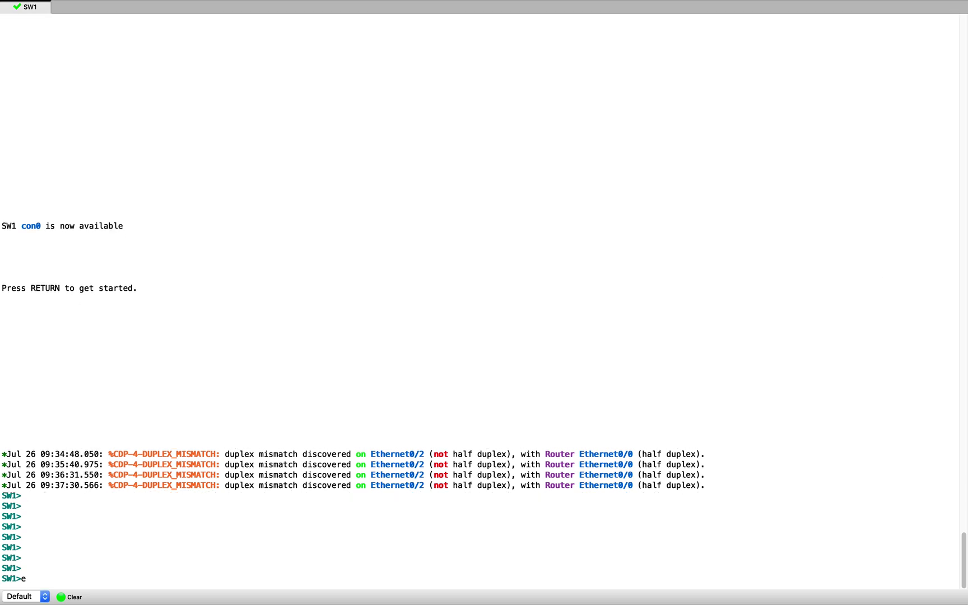
pyautogui.write('en')
pyautogui.press('Return')
pyautogui.press('Return')
pyautogui.press('Return')
pyautogui.write('de')
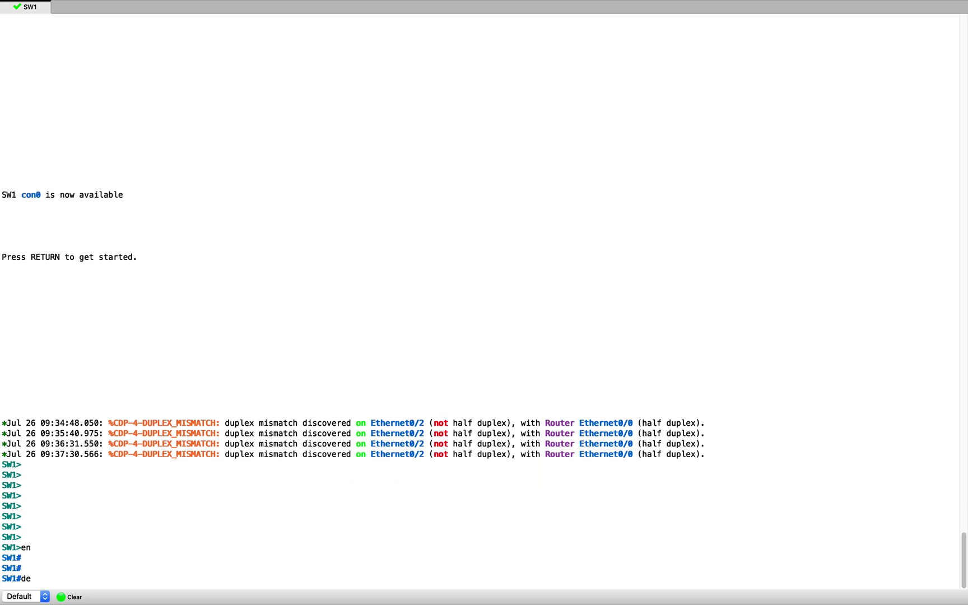
pyautogui.write('bug rad')
pyautogui.press('Tab')
pyautogui.press('Return')
pyautogui.press('Return')
pyautogui.press('Return')
# Bring up interface Ethernet1/0 with no shut, then switch to the MAB Windows machine
pyautogui.press('Return')
pyautogui.write('conf t')
pyautogui.press('Return')
pyautogui.write('int ')
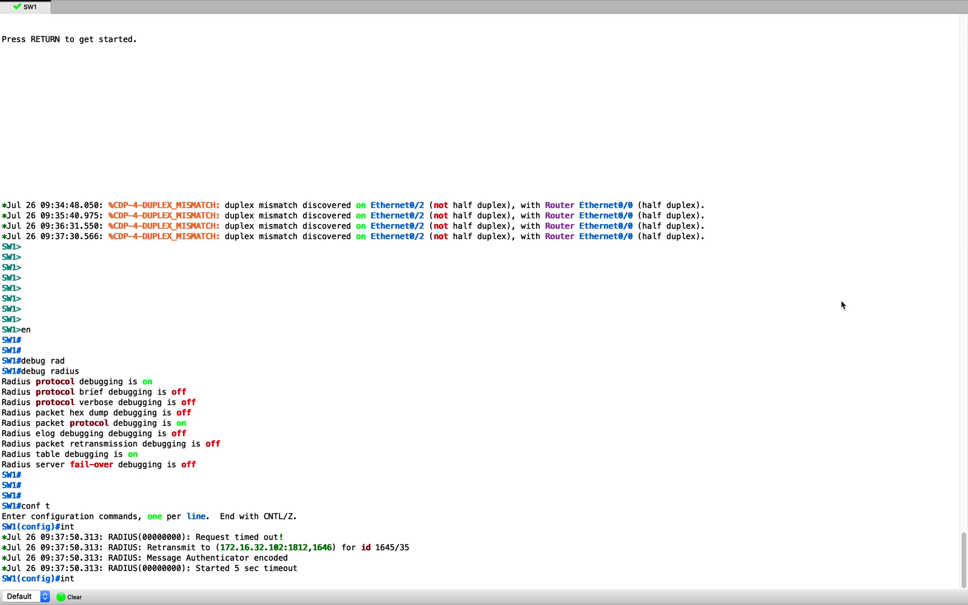
pyautogui.write('e')
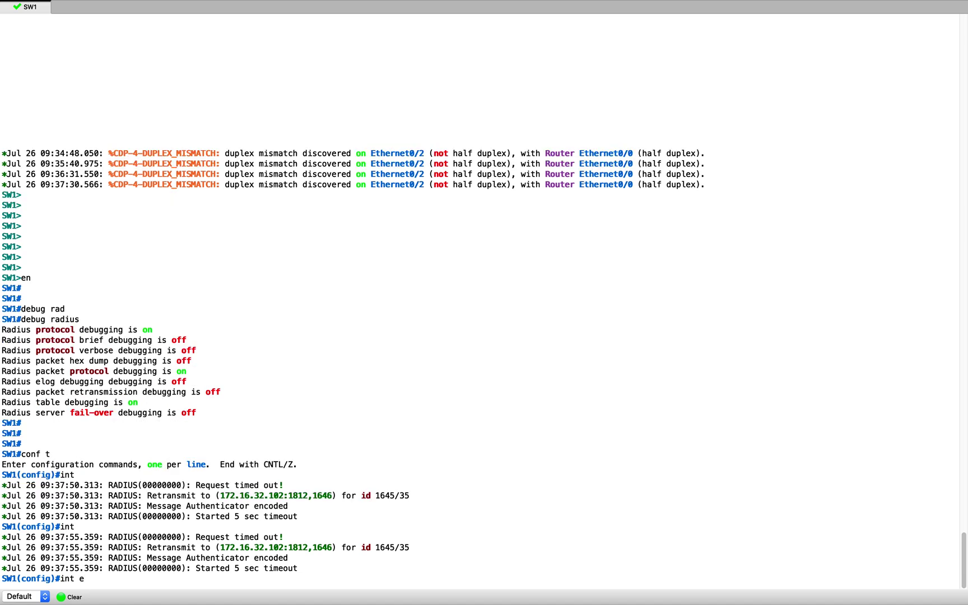
pyautogui.hotkey('ctrl', 'Up')
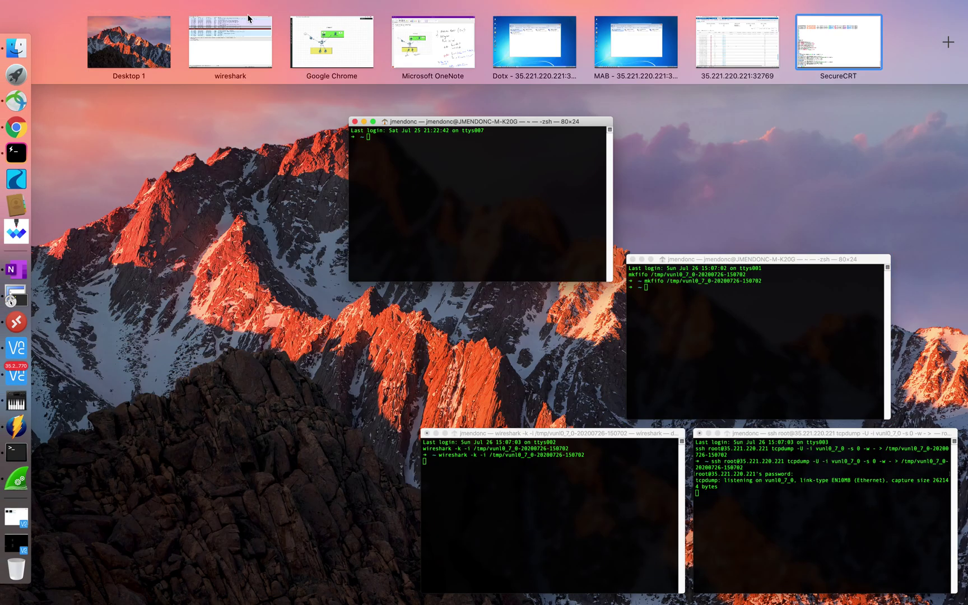
pyautogui.click(332, 42)
pyautogui.hotkey('ctrl', 'Up')
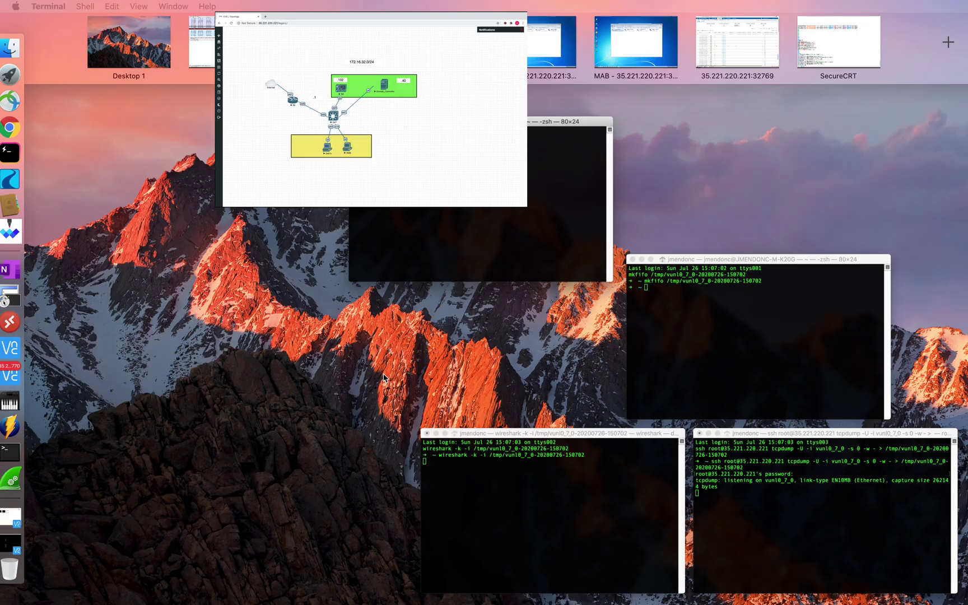
pyautogui.click(839, 42)
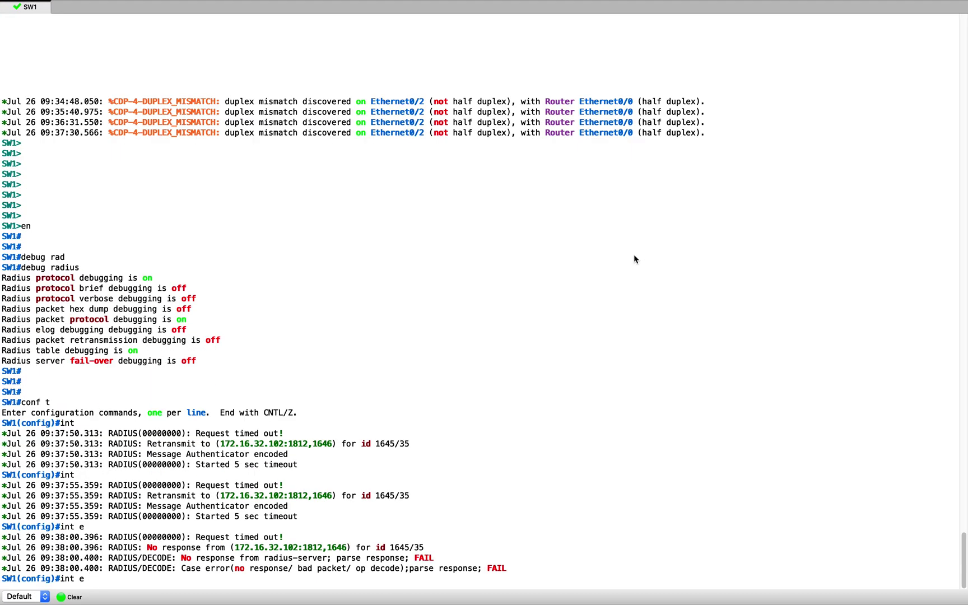
pyautogui.write('1/0')
pyautogui.press('Return')
pyautogui.write('no shut')
pyautogui.press('Return')
pyautogui.write('end')
pyautogui.press('Return')
pyautogui.hotkey('ctrl', 'Up')
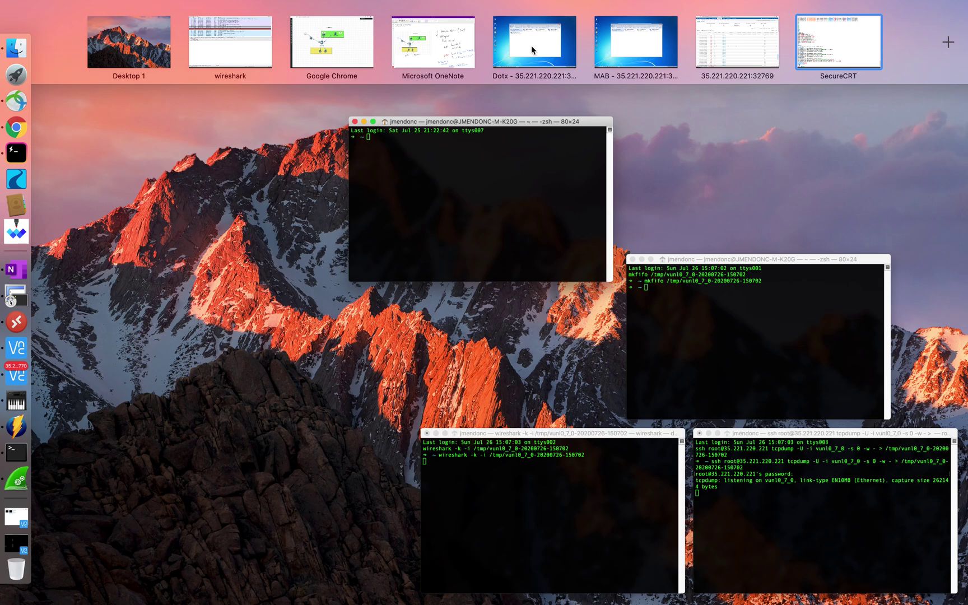
pyautogui.click(647, 52)
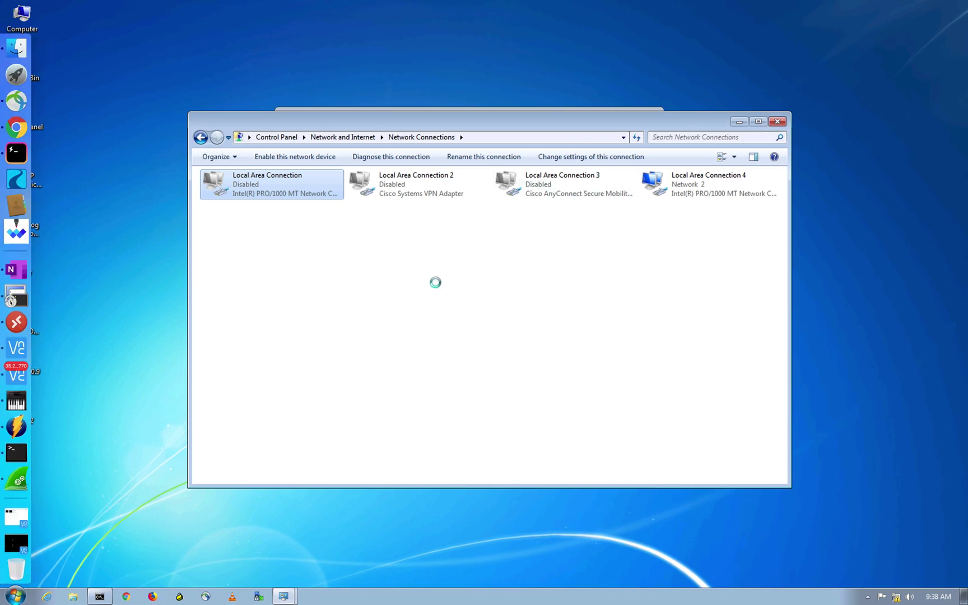
# Enable Local Area Connection on the Windows 7 MAB machine so it begins authenticating
pyautogui.click(436, 282)
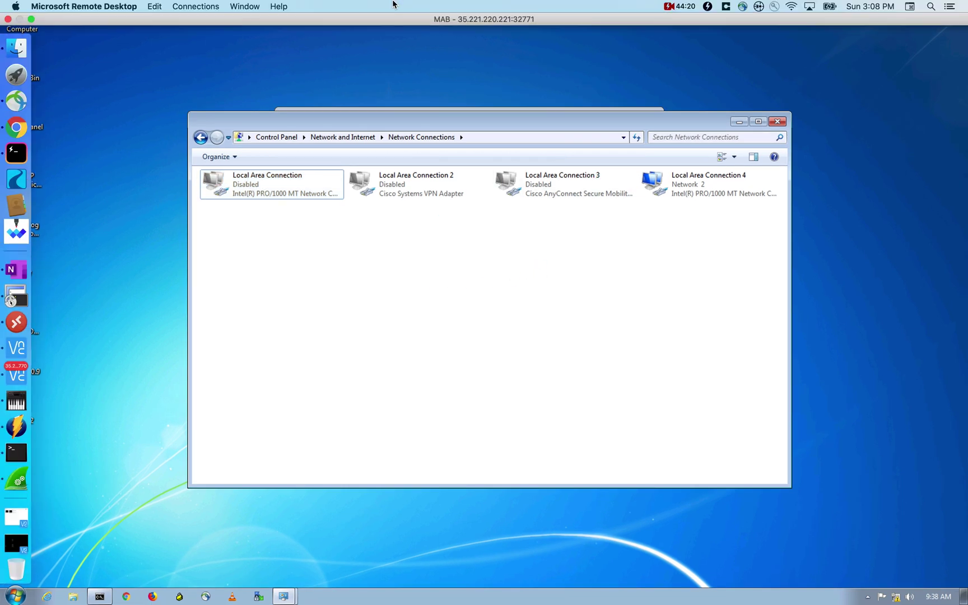
pyautogui.rightClick(282, 183)
pyautogui.click(490, 303)
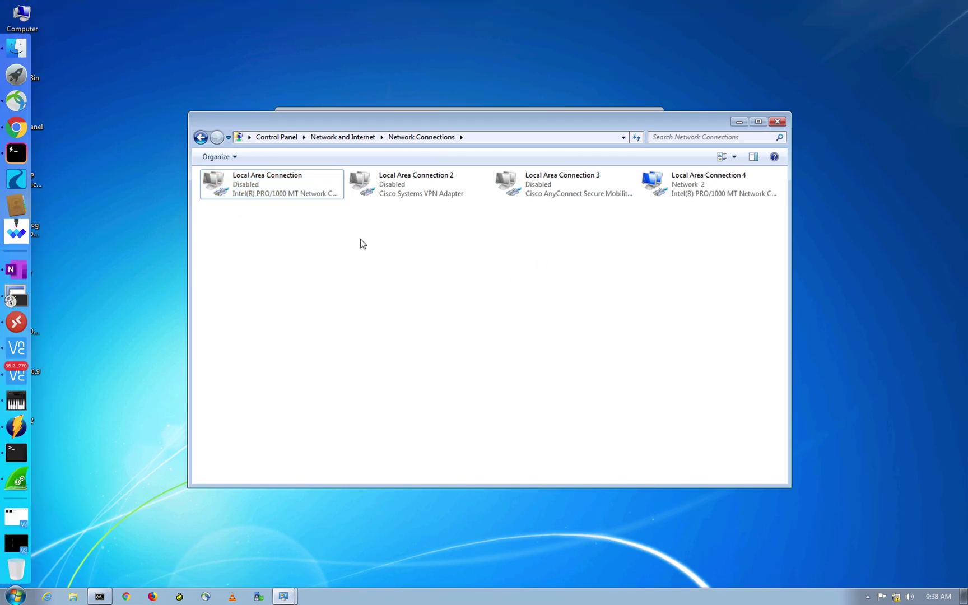
pyautogui.rightClick(288, 192)
pyautogui.click(313, 201)
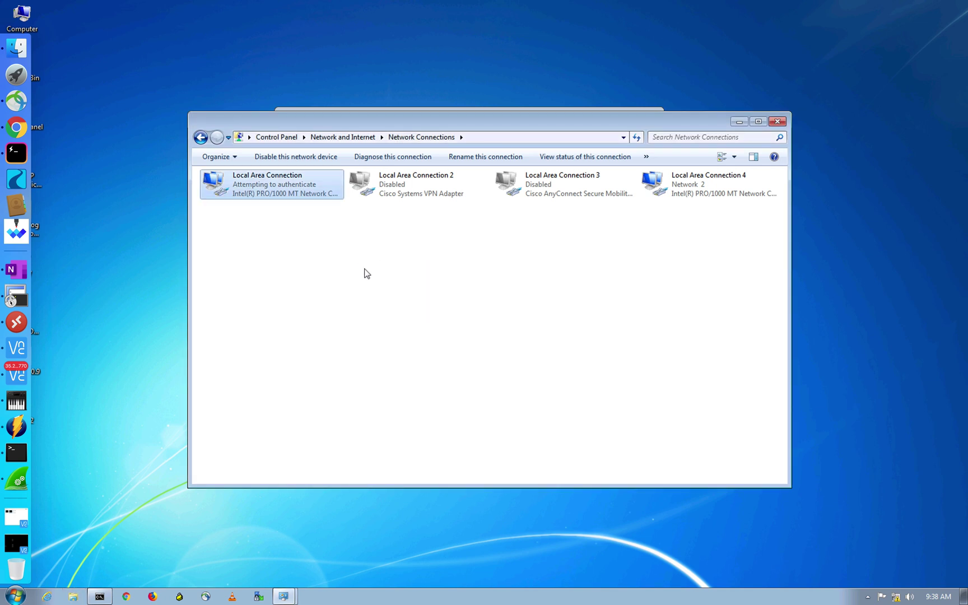
pyautogui.hotkey('ctrl', 'Up')
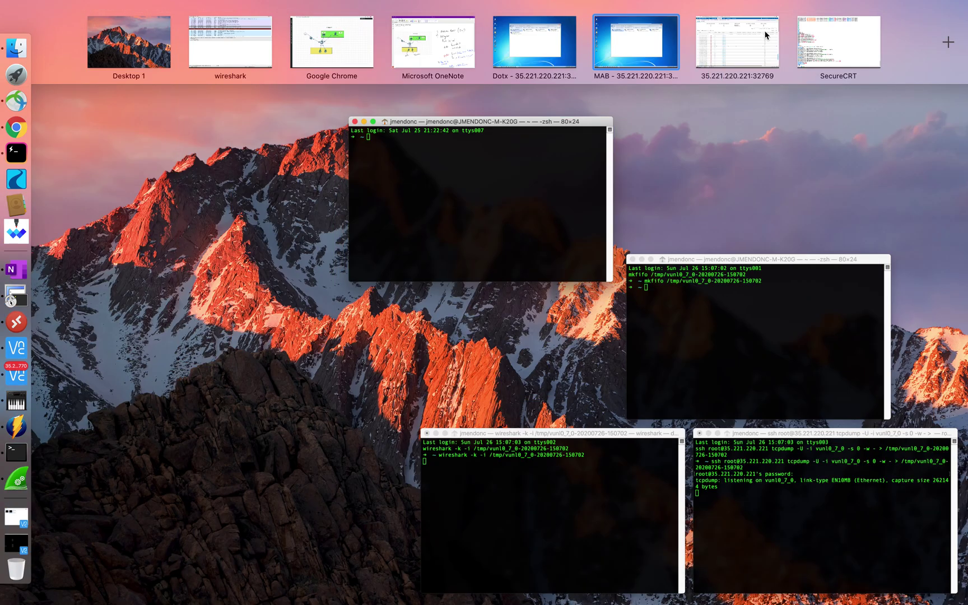
# Follow SW1's debug output and check the MAB machine's connection status
pyautogui.click(766, 34)
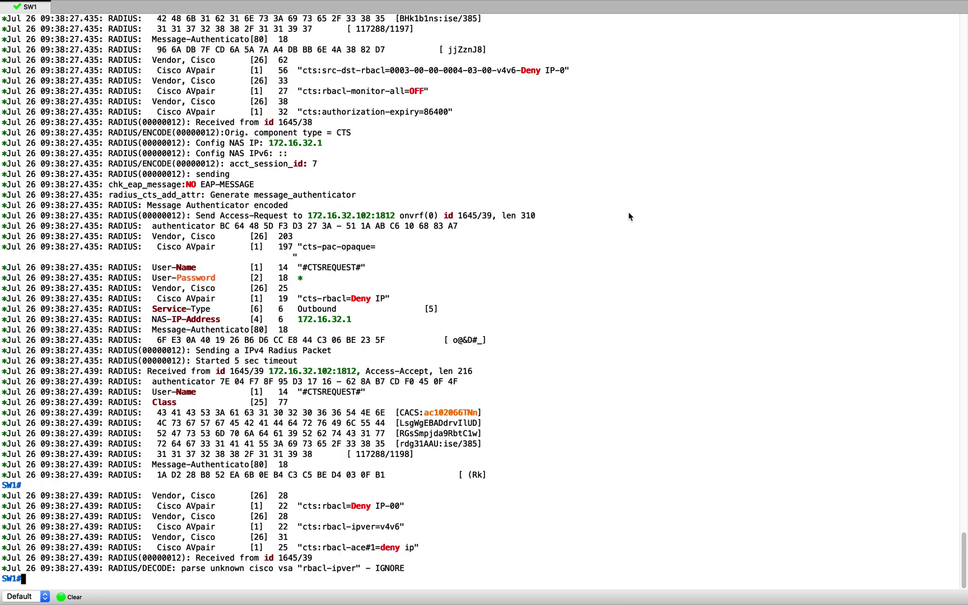
pyautogui.press('Return')
pyautogui.press('Return')
pyautogui.press('Return')
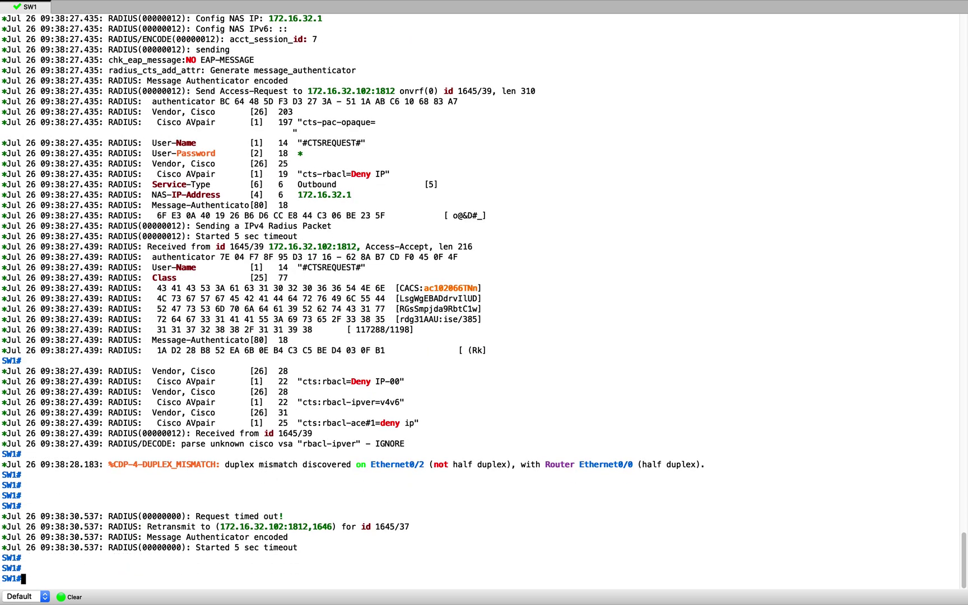
pyautogui.hotkey('ctrl', 'Up')
pyautogui.click(624, 52)
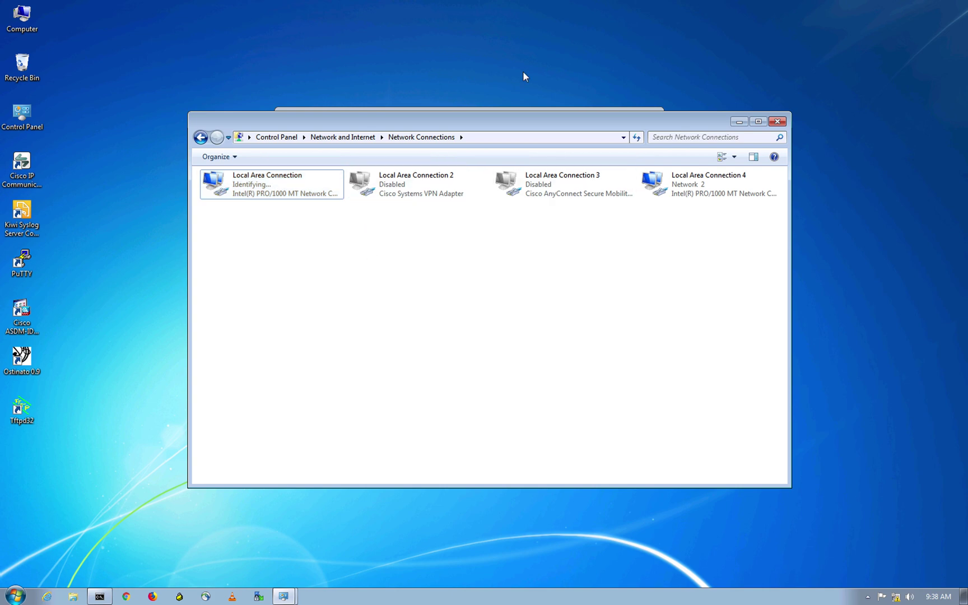
pyautogui.hotkey('ctrl', 'Up')
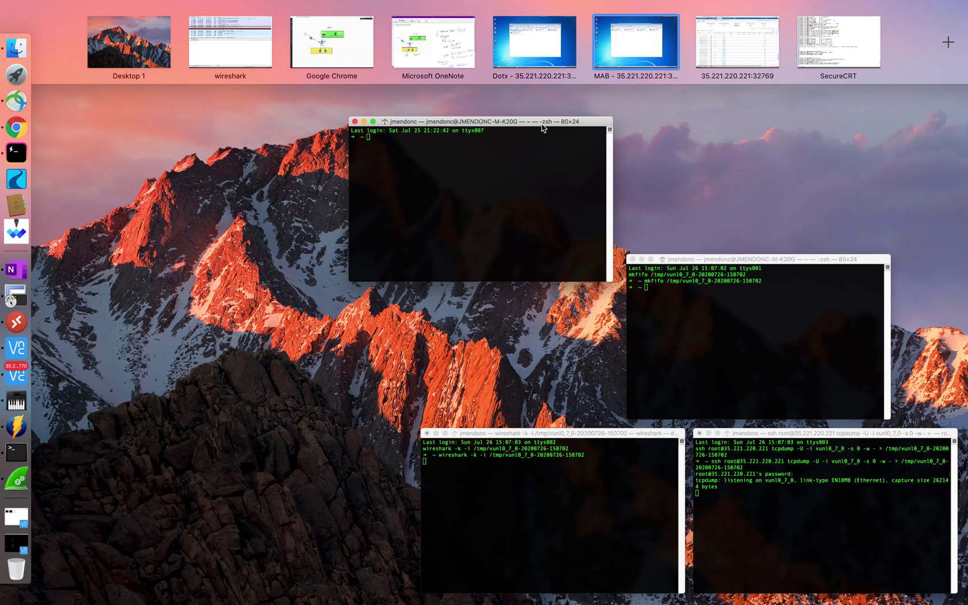
pyautogui.click(803, 31)
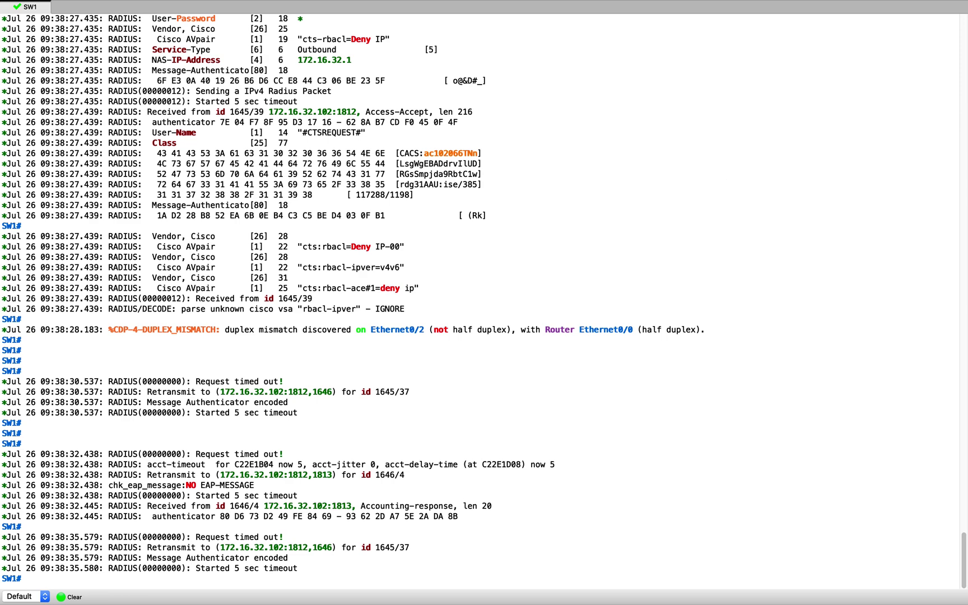
# Run 'show authentication sessions' on SW1, confirming one MAB session on Et1/0
pyautogui.write('show auth se')
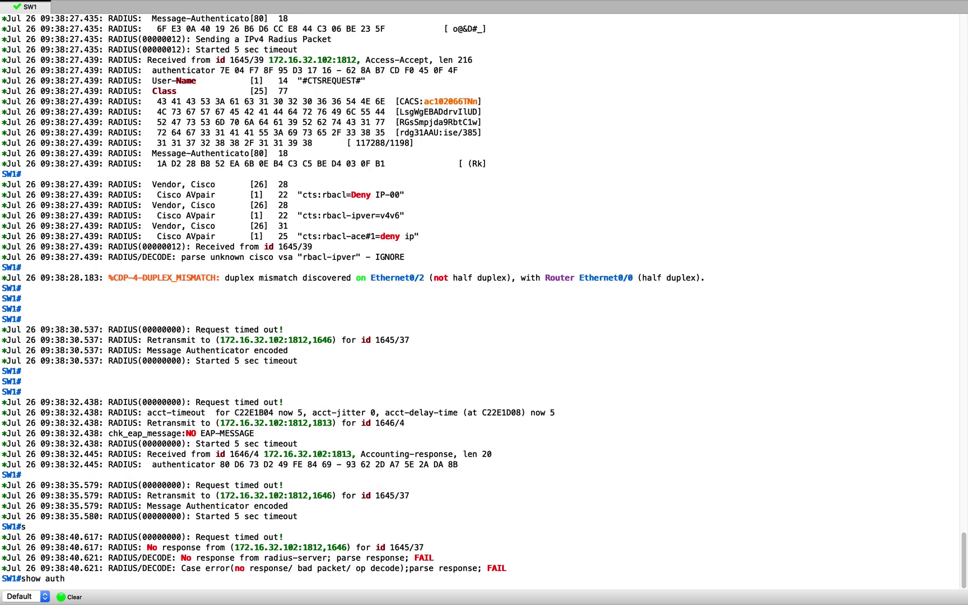
pyautogui.press('Tab')
pyautogui.press('Return')
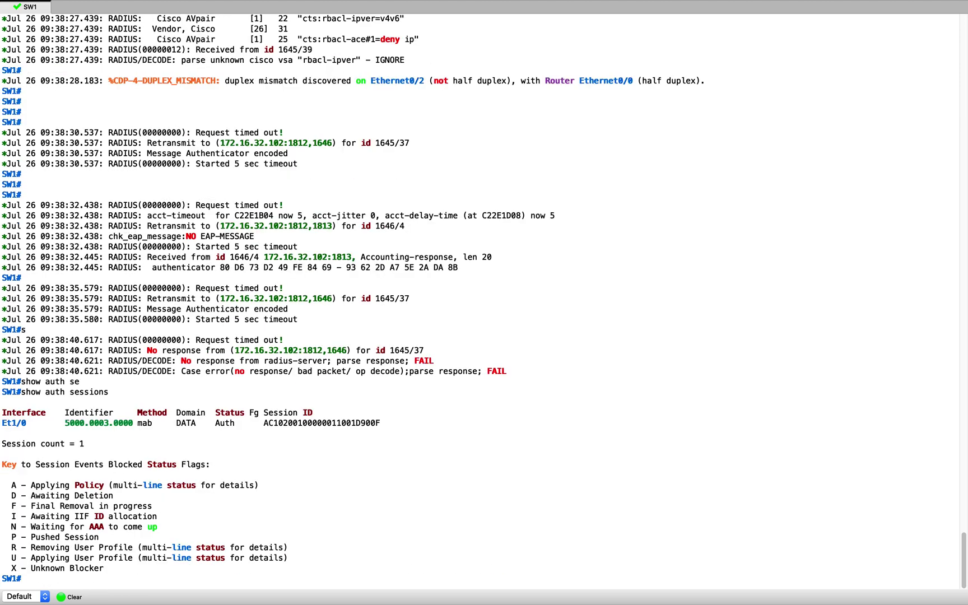
pyautogui.press('Return')
pyautogui.moveTo(381, 413); pyautogui.dragTo(5, 415)
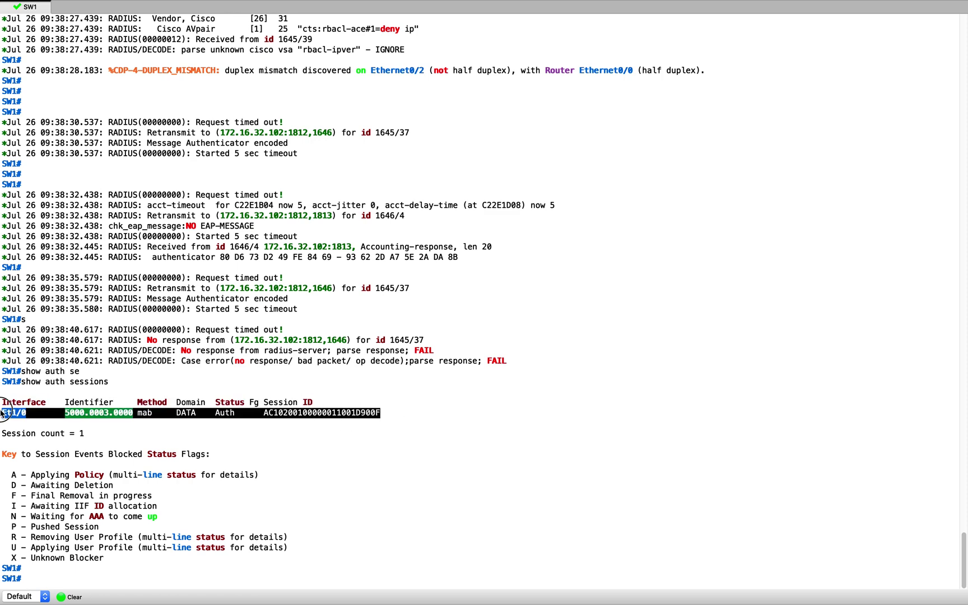
pyautogui.click(648, 385)
pyautogui.hotkey('ctrl', 'Up')
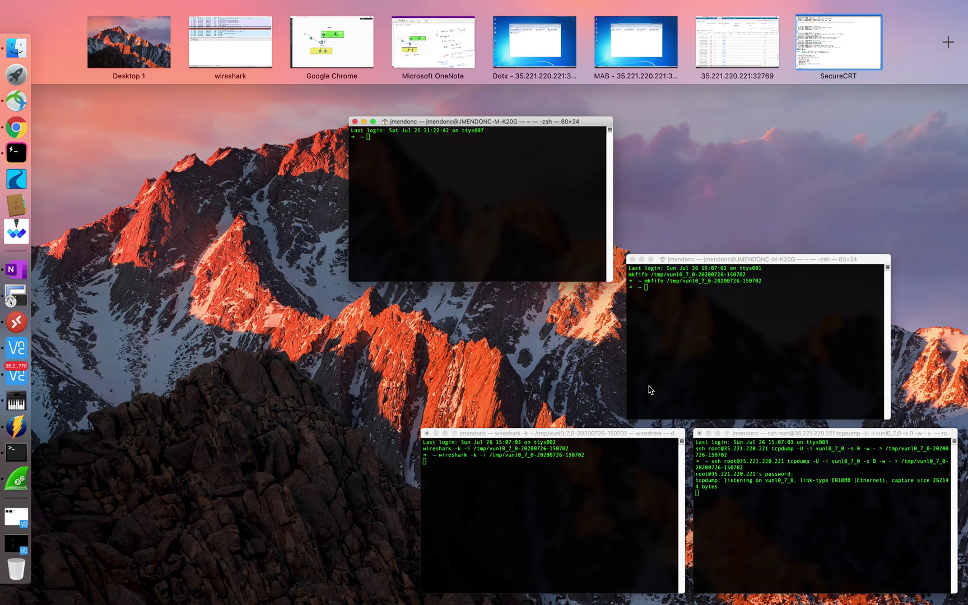
pyautogui.click(750, 51)
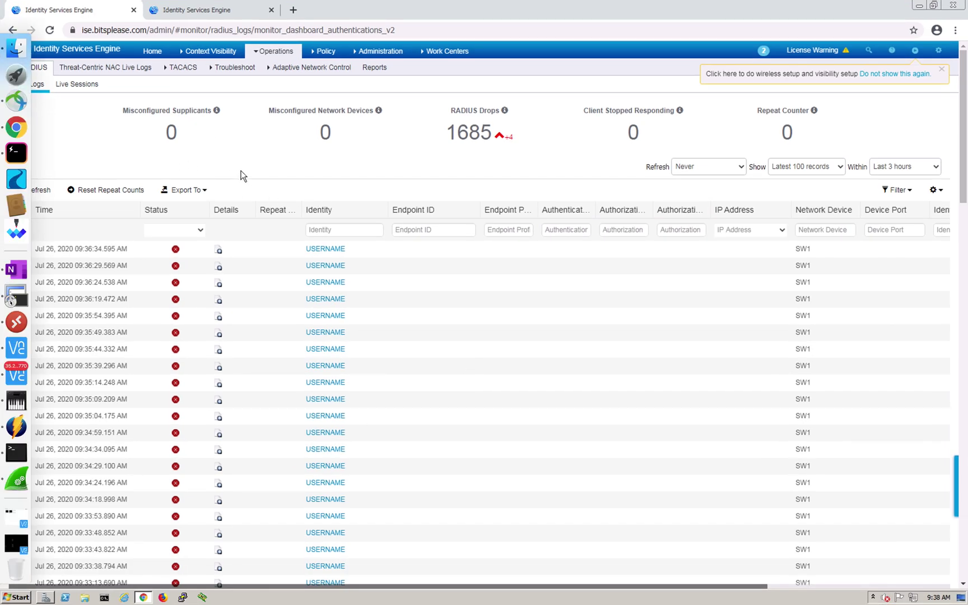
# Refresh the ISE Operations > RADIUS > Live Logs page to fetch new entries
pyautogui.hotkey('ctrl', 'Up')
pyautogui.click(740, 40)
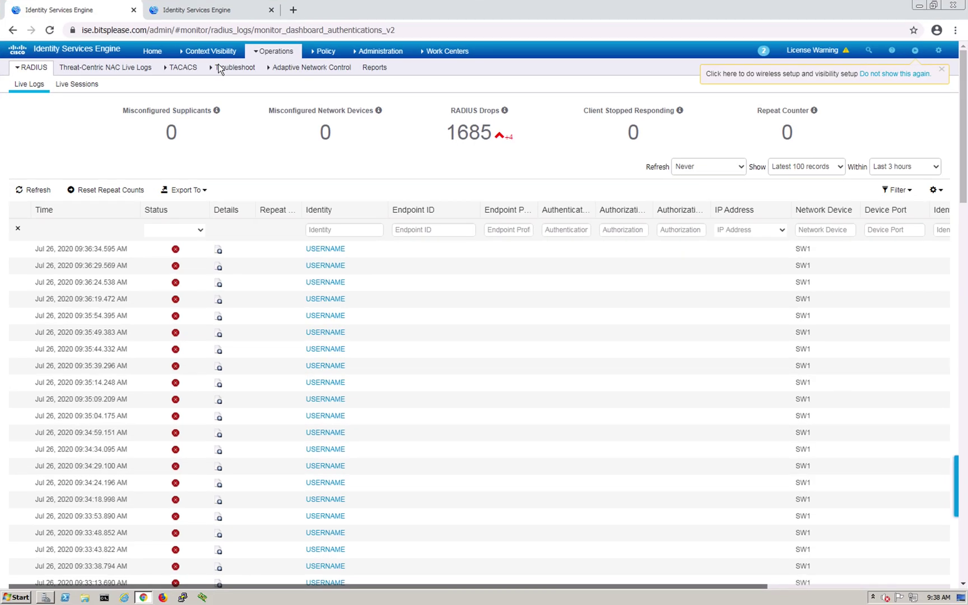
pyautogui.click(47, 191)
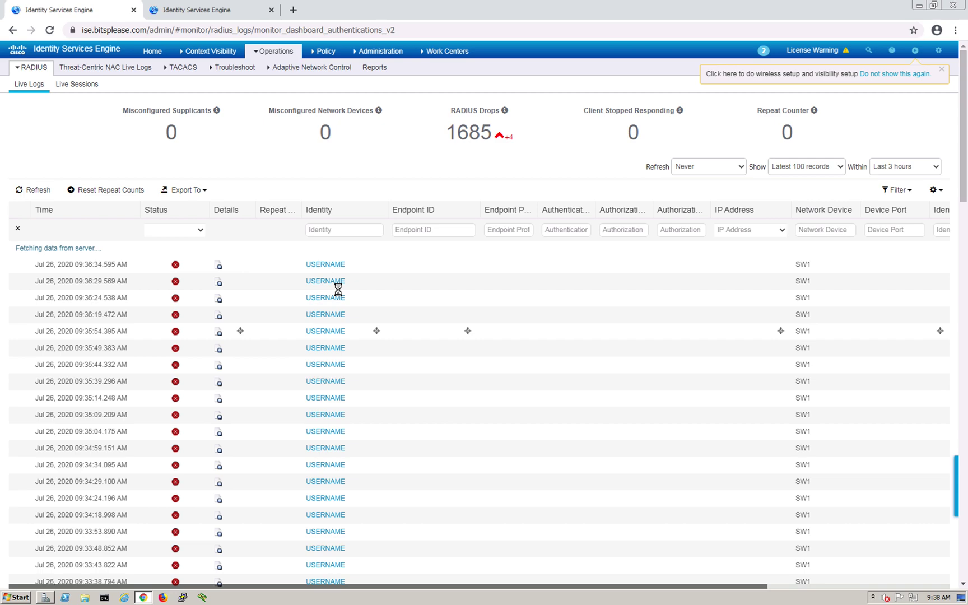
# Run 'show auth sessions int e 1/0 det' on SW1 for Ethernet1/0 session details
pyautogui.hotkey('ctrl', 'Up')
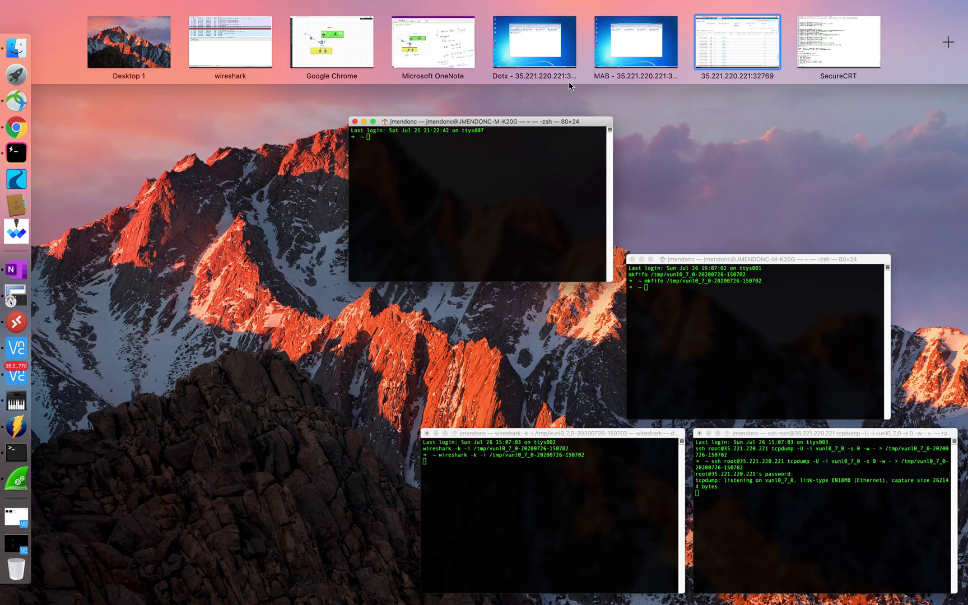
pyautogui.click(843, 60)
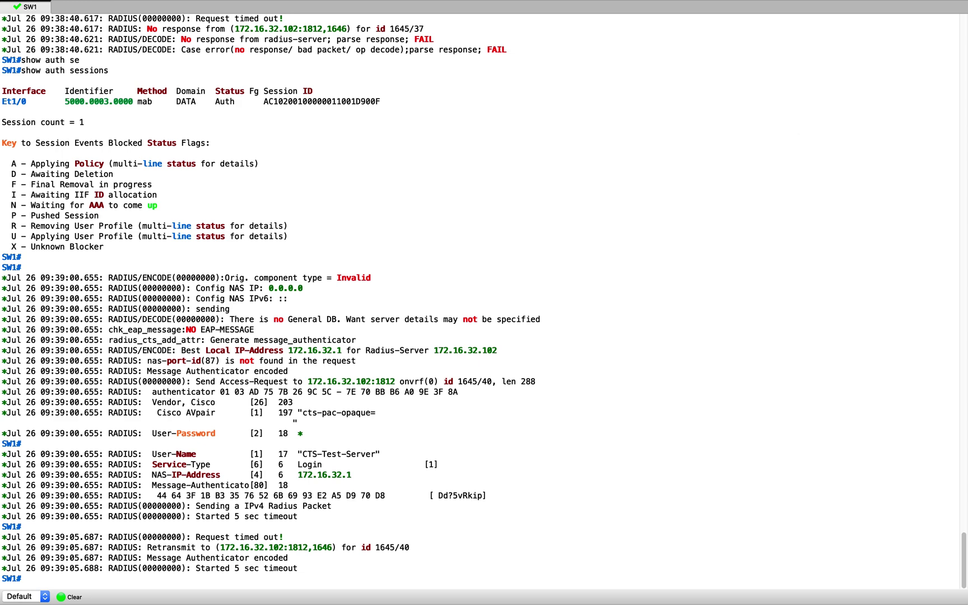
pyautogui.press('Return')
pyautogui.press('Return')
pyautogui.press('Return')
pyautogui.write('show auth se')
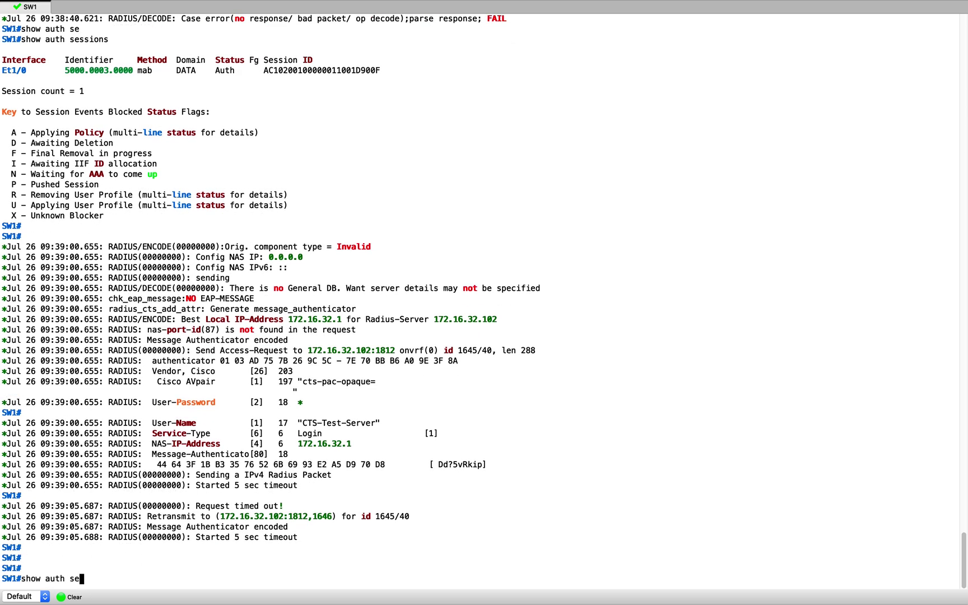
pyautogui.press('Tab')
pyautogui.write('in')
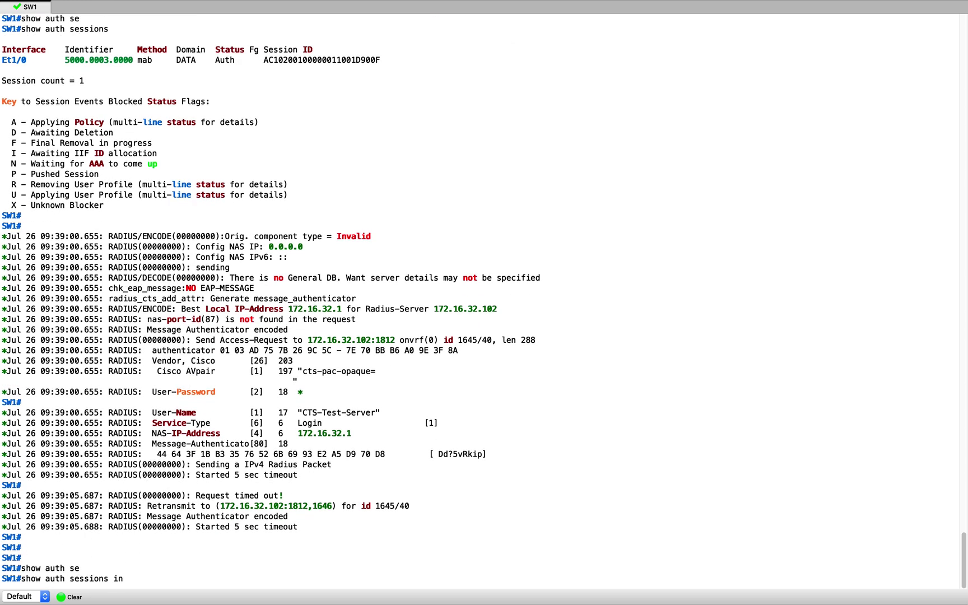
pyautogui.write('t e 1/0 det')
pyautogui.press('Return')
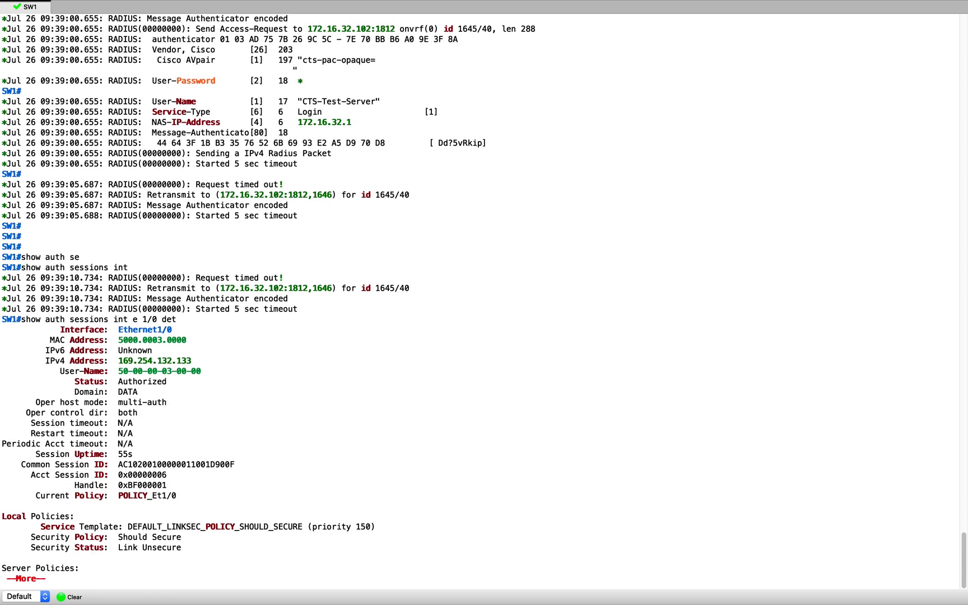
pyautogui.press('Return')
pyautogui.press('Return')
pyautogui.press('Return')
pyautogui.press('Return')
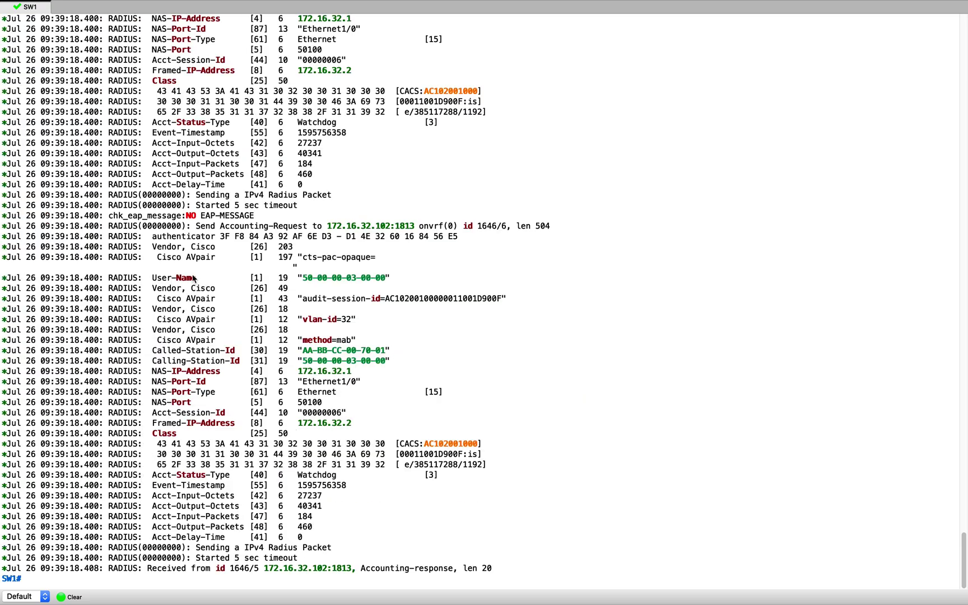
pyautogui.scroll(10, 196, 272)
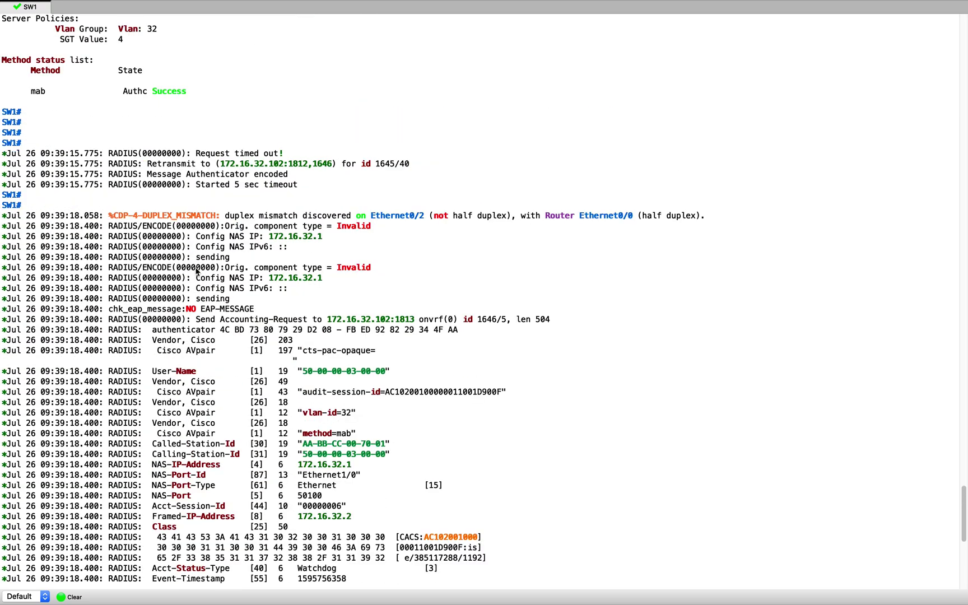
pyautogui.scroll(-10, 196, 272)
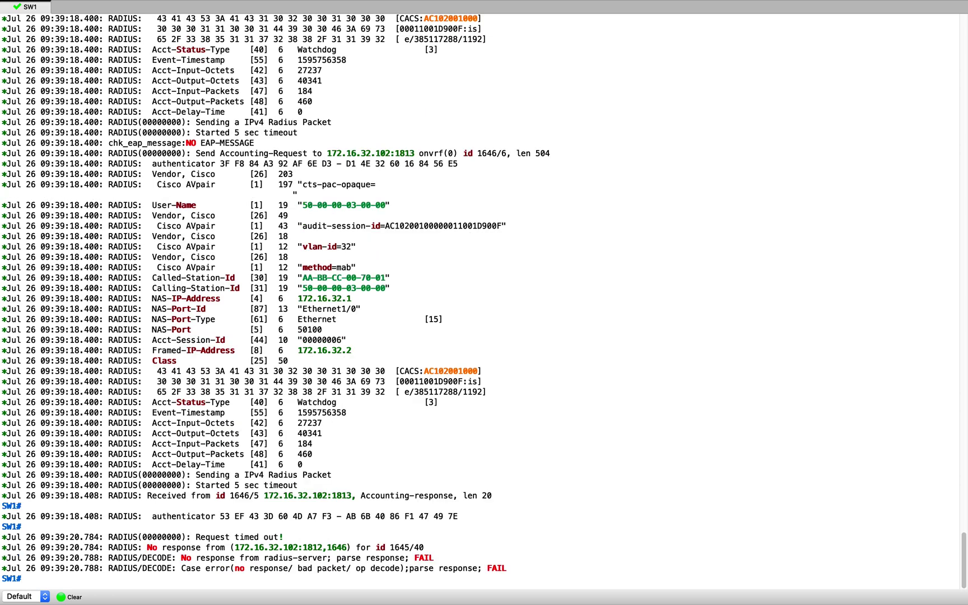
# Rerun the Ethernet1/0 details and highlight IPv4 172.16.32.2, VLAN 32 and SGT 4
pyautogui.press('Return')
pyautogui.press('Return')
pyautogui.write('show auth sessions int e 1/0 det')
pyautogui.press('Return')
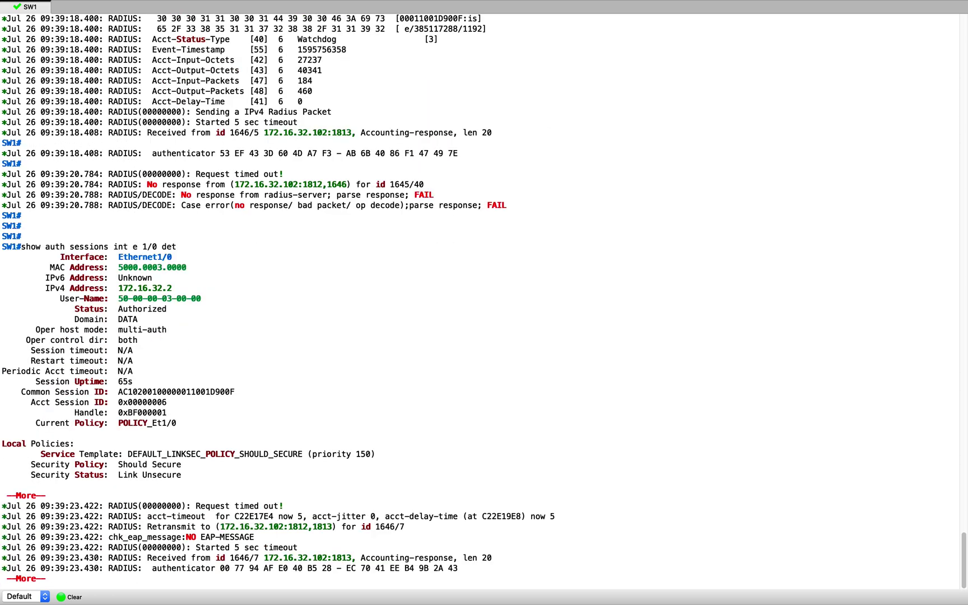
pyautogui.moveTo(115, 288); pyautogui.dragTo(183, 288)
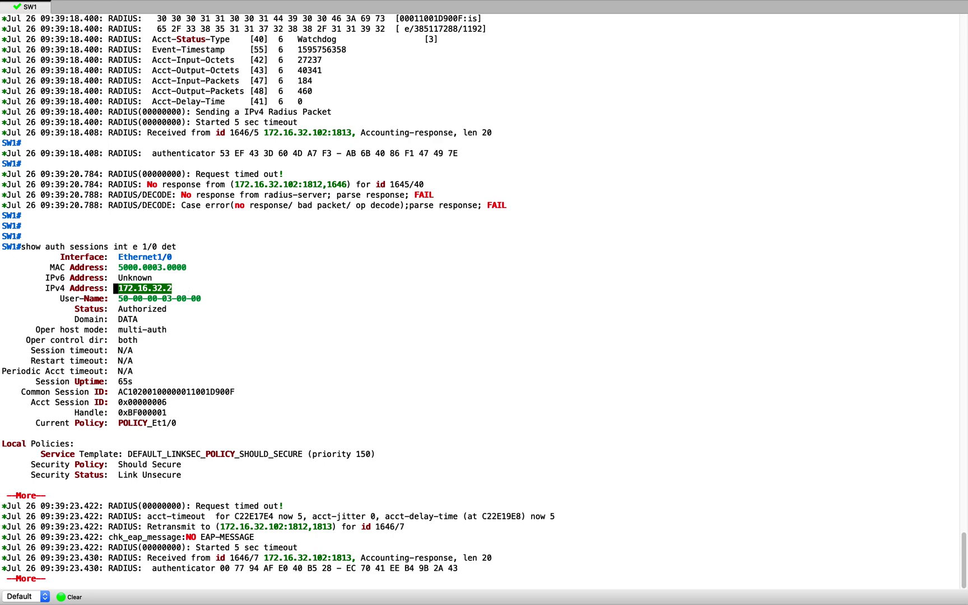
pyautogui.press('Return')
pyautogui.press('Return')
pyautogui.press('Return')
pyautogui.press('Return')
pyautogui.press('Return')
pyautogui.press('Return')
pyautogui.press('Return')
pyautogui.press('Return')
pyautogui.press('Return')
pyautogui.press('Return')
pyautogui.press('Return')
pyautogui.press('Return')
pyautogui.press('Return')
pyautogui.press('Return')
pyautogui.press('Return')
pyautogui.press('Return')
pyautogui.press('Return')
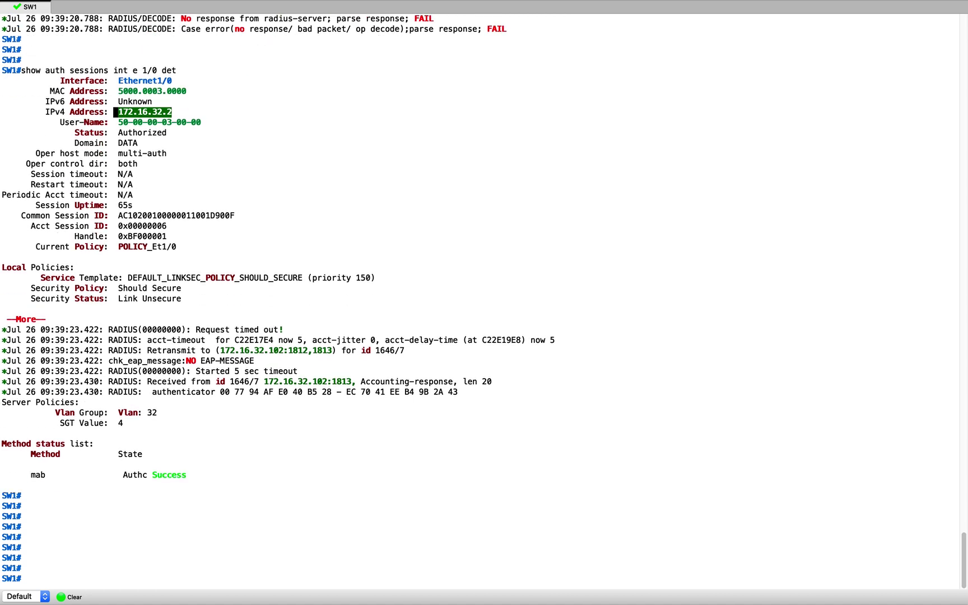
pyautogui.moveTo(52, 413); pyautogui.dragTo(139, 429)
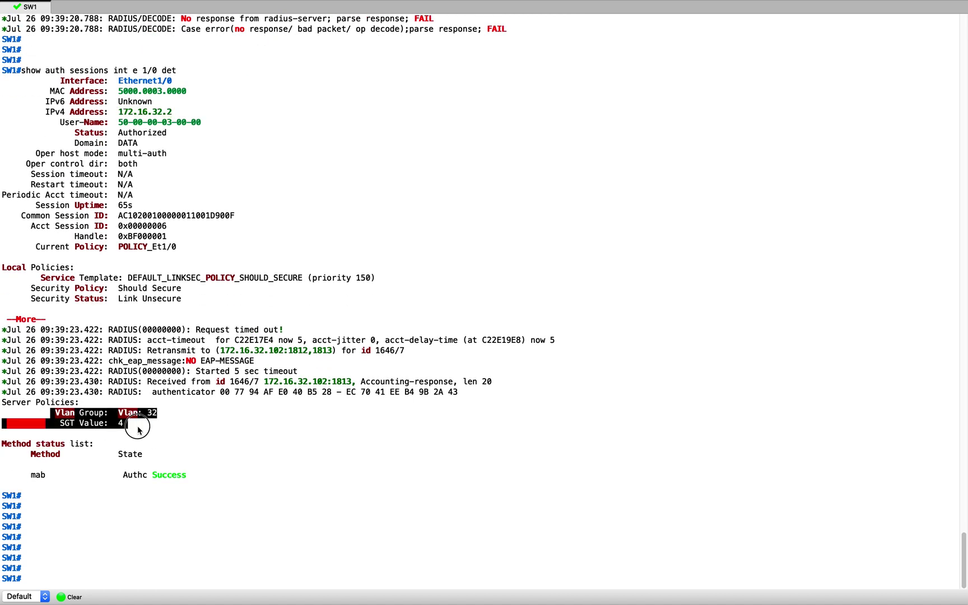
pyautogui.click(622, 170)
pyautogui.press('Return')
pyautogui.press('Return')
pyautogui.press('Return')
pyautogui.press('Return')
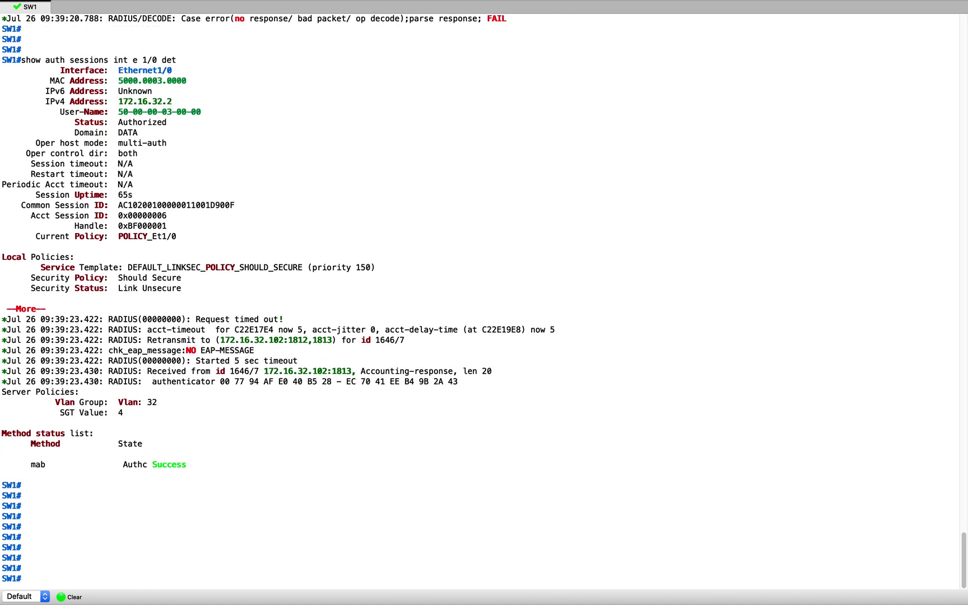
pyautogui.press('Return')
pyautogui.write('show cts')
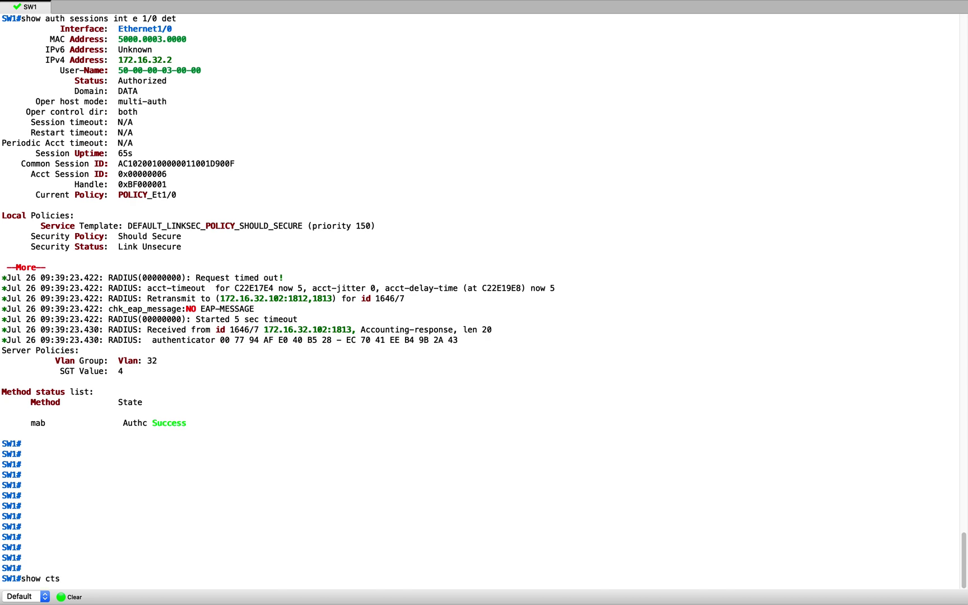
pyautogui.write(' rol')
# List SW1's role-based permissions with 'show cts role-based permissions'
pyautogui.press('Tab')
pyautogui.write('pe')
pyautogui.write('r')
pyautogui.press('Tab')
pyautogui.press('Return')
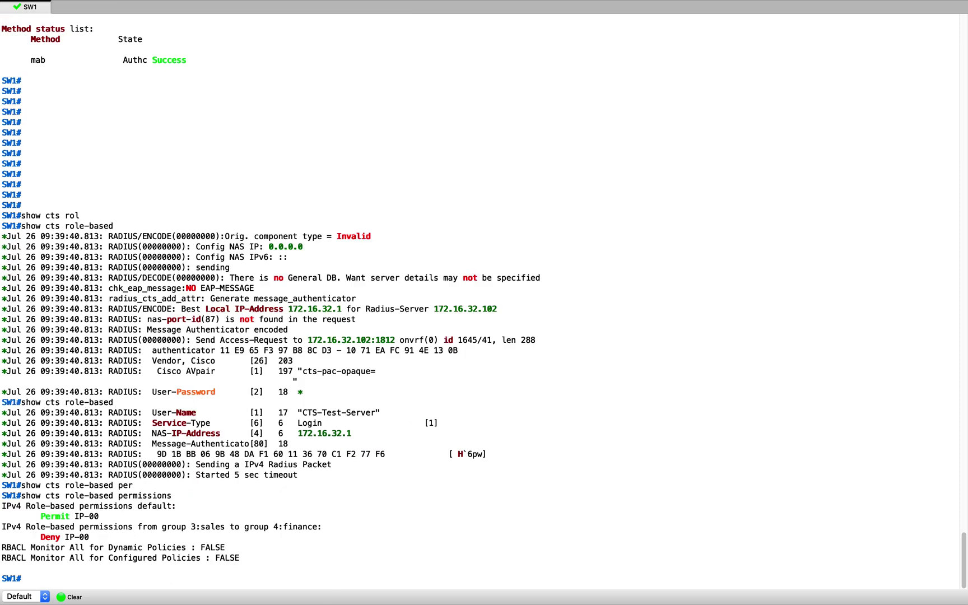
pyautogui.press('Return')
pyautogui.press('Return')
pyautogui.press('Return')
pyautogui.press('Return')
pyautogui.press('Return')
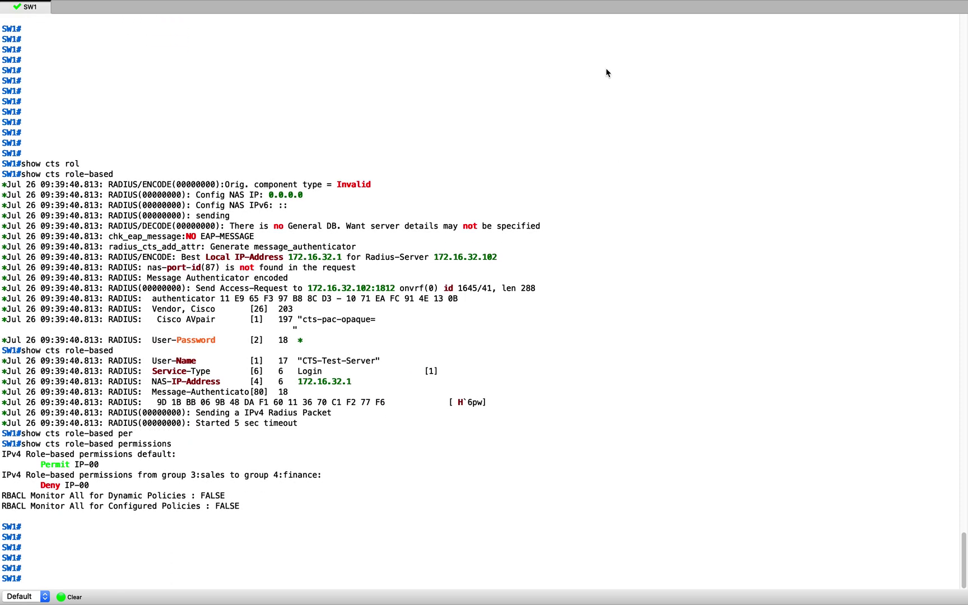
# Highlight the sales (3) to finance (4) Deny IP-00 permission entry
pyautogui.moveTo(2, 443); pyautogui.dragTo(23, 455)
pyautogui.click(180, 456)
pyautogui.moveTo(255, 460); pyautogui.dragTo(104, 434)
pyautogui.click(69, 448)
pyautogui.click(211, 425)
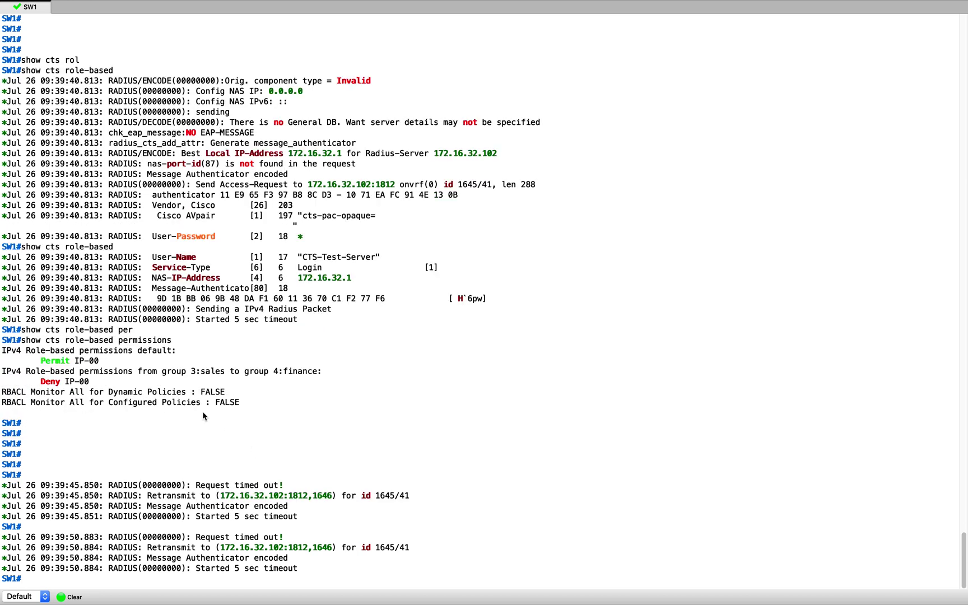
pyautogui.moveTo(193, 372); pyautogui.dragTo(317, 376)
pyautogui.click(127, 386)
pyautogui.moveTo(37, 329); pyautogui.dragTo(93, 330)
pyautogui.click(221, 364)
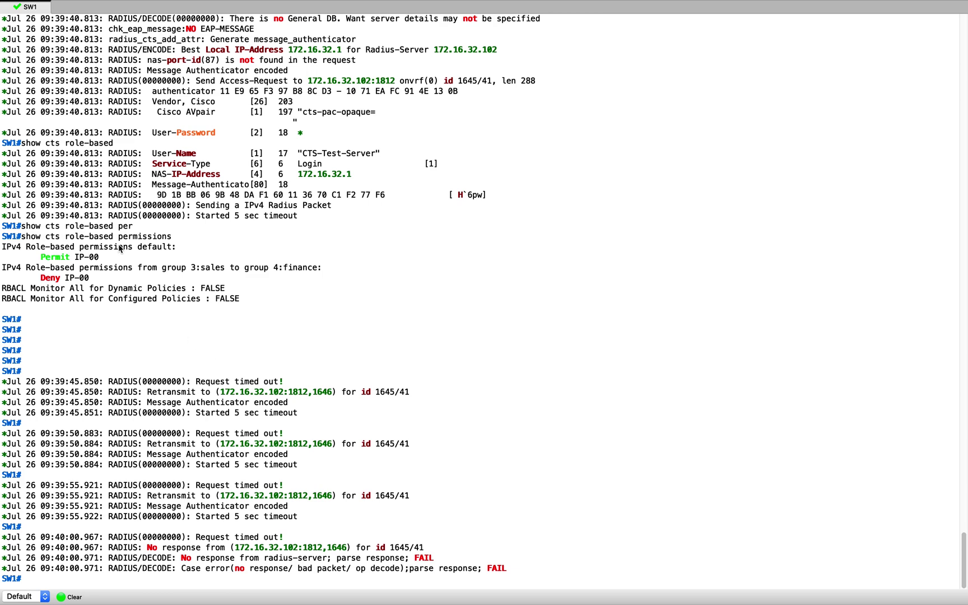
# Rerun the Ethernet1/0 session details command from history and page through it
pyautogui.press('Return')
pyautogui.press('Return')
pyautogui.press('Return')
pyautogui.press('Return')
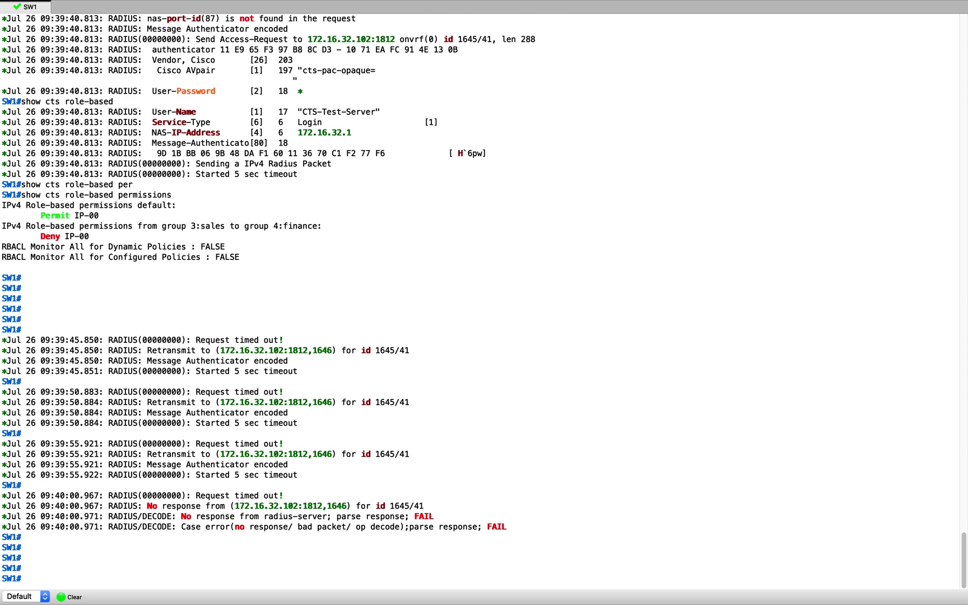
pyautogui.press('Return')
pyautogui.press('Return')
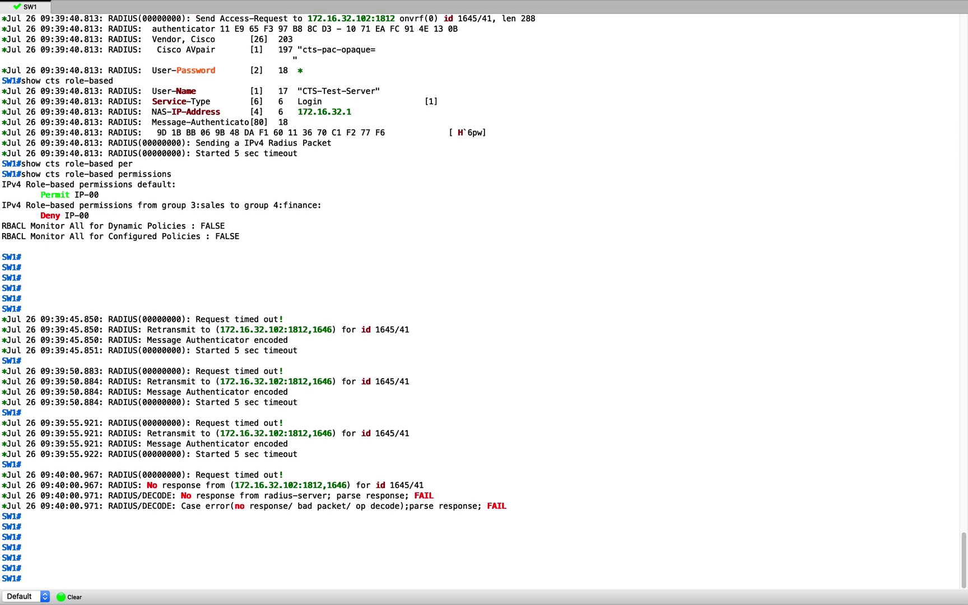
pyautogui.press('Up')
pyautogui.press('Up')
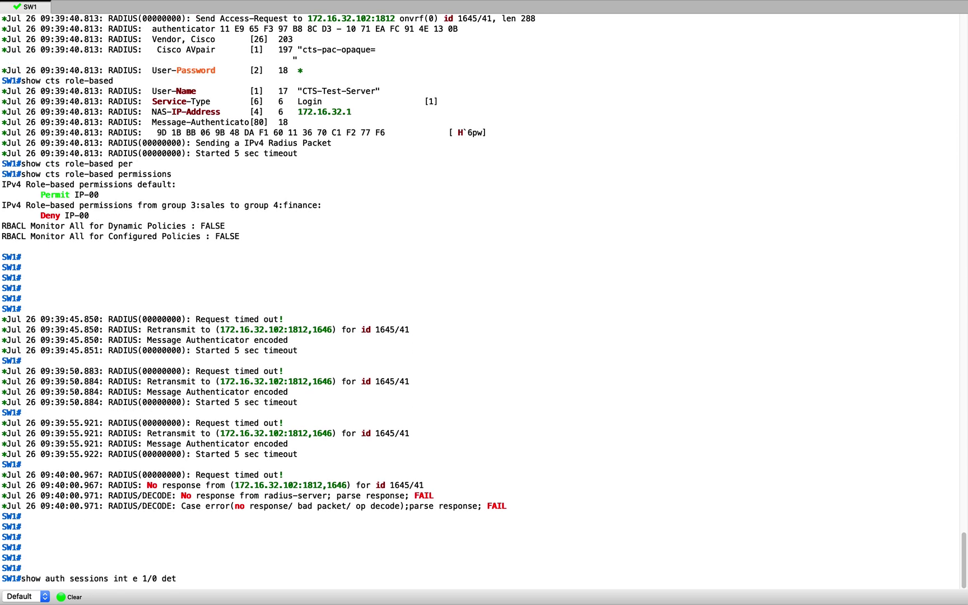
pyautogui.press('Return')
pyautogui.press('space')
pyautogui.press('Return')
pyautogui.press('Return')
pyautogui.hotkey('ctrl', 'Up')
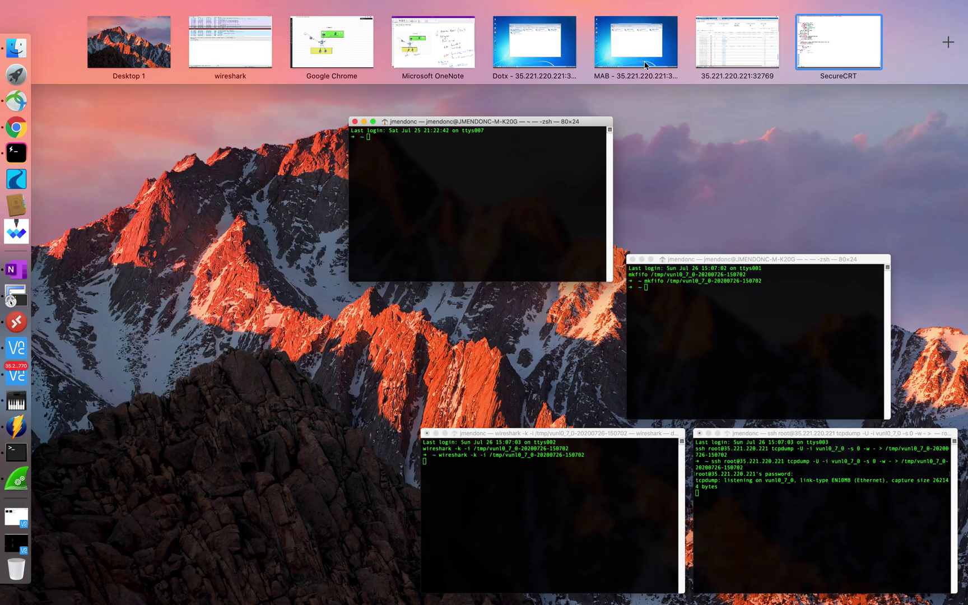
# Filter ISE Live Logs by status 'Auth Pass & Session' to show the passed Wired >> mab entry
pyautogui.click(754, 60)
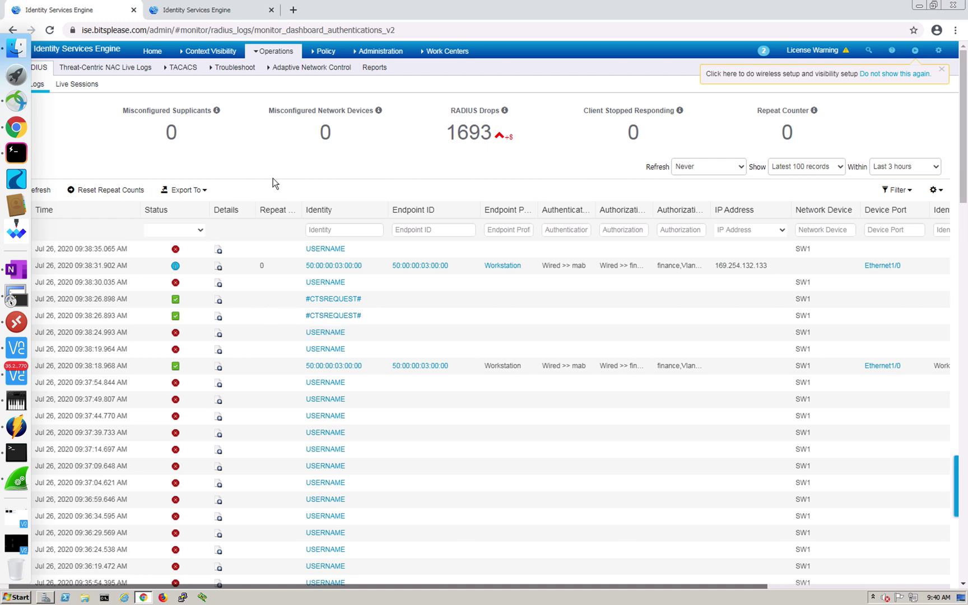
pyautogui.hotkey('ctrl', 'Up')
pyautogui.click(752, 66)
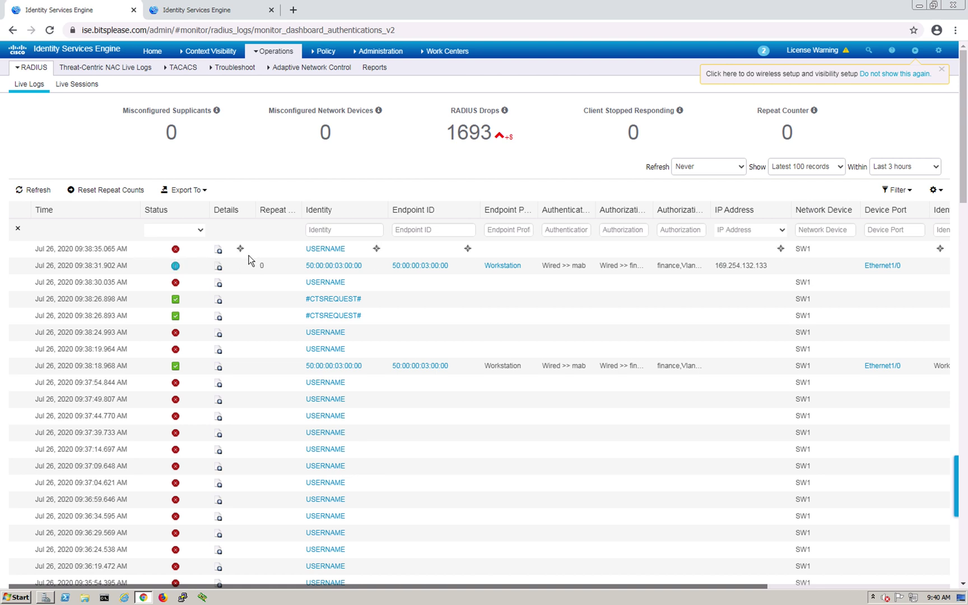
pyautogui.click(201, 227)
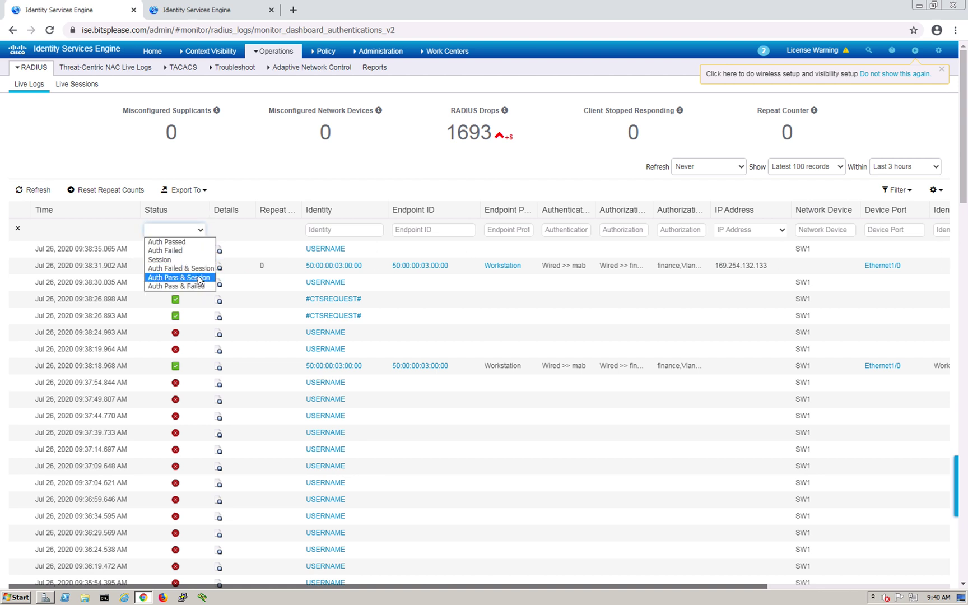
pyautogui.click(198, 276)
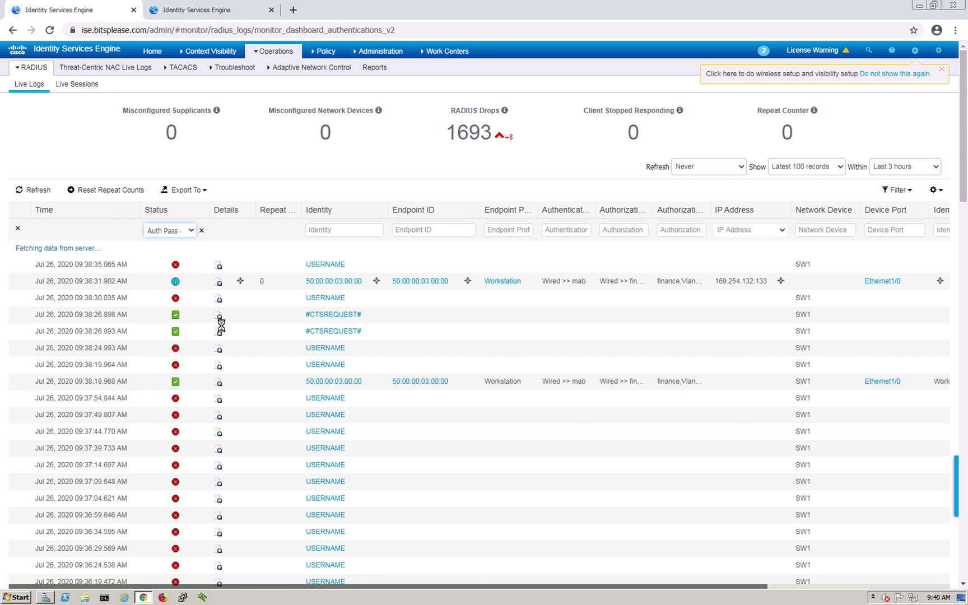
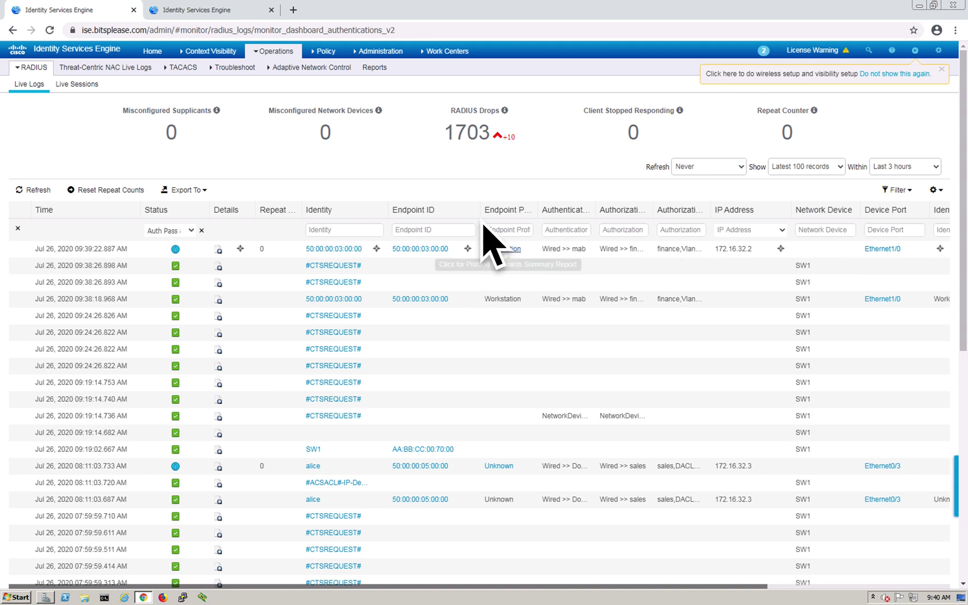
# Leave the ISE live logs and switch to the SW1 switch console in SecureCRT
pyautogui.hotkey('ctrl', 'Up')
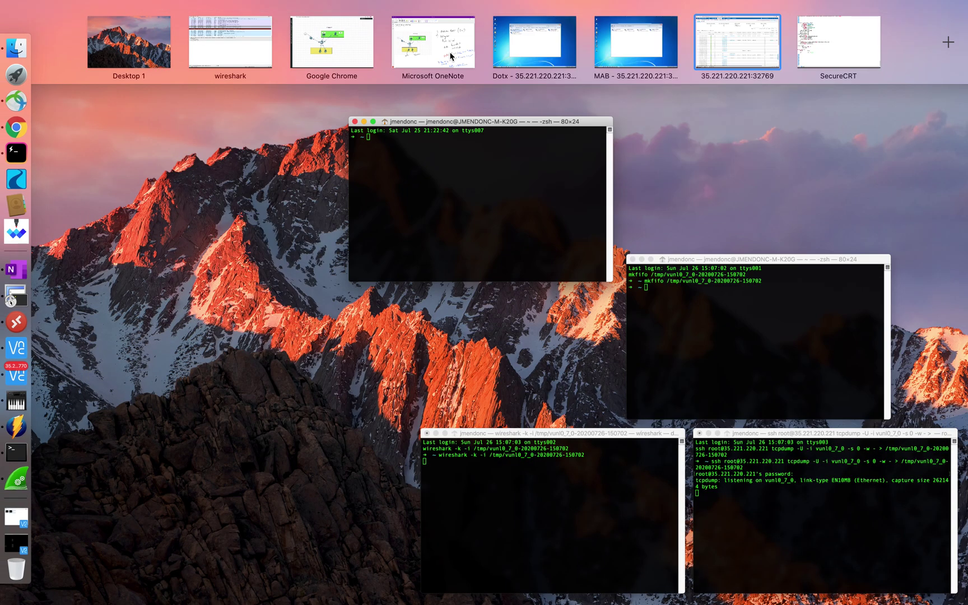
pyautogui.click(836, 54)
# On SW1, enter configuration mode and issue 'no shut' on interface Ethernet0/3
pyautogui.press('Return')
pyautogui.press('Return')
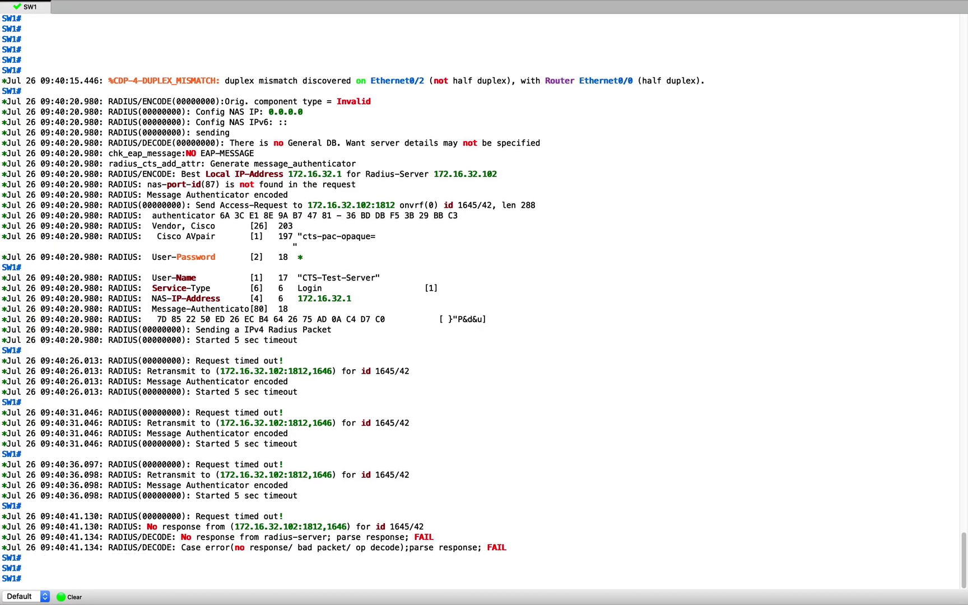
pyautogui.write('conf t')
pyautogui.press('Return')
pyautogui.write('int e')
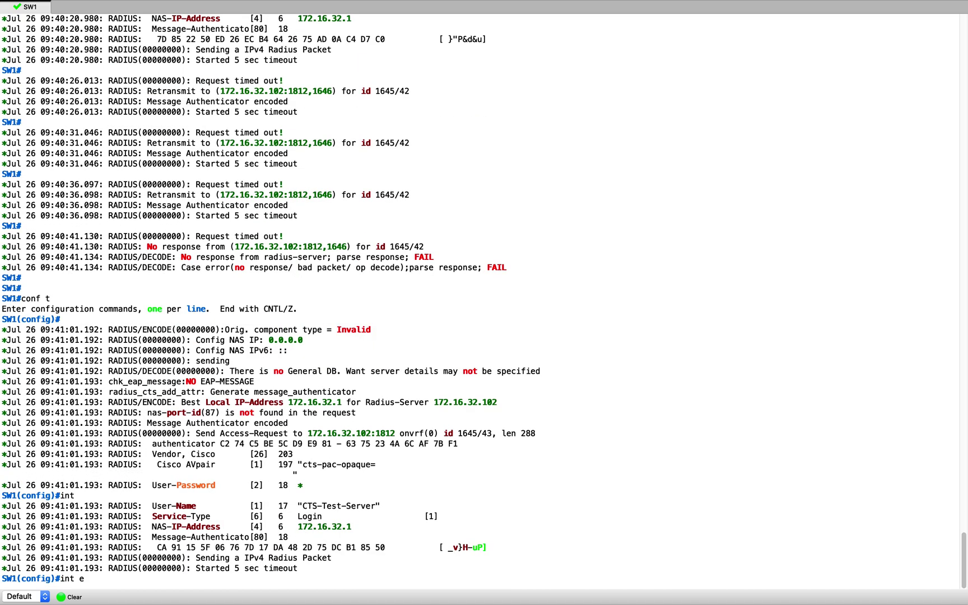
pyautogui.write(' 0/3')
pyautogui.press('Return')
pyautogui.write('no shut')
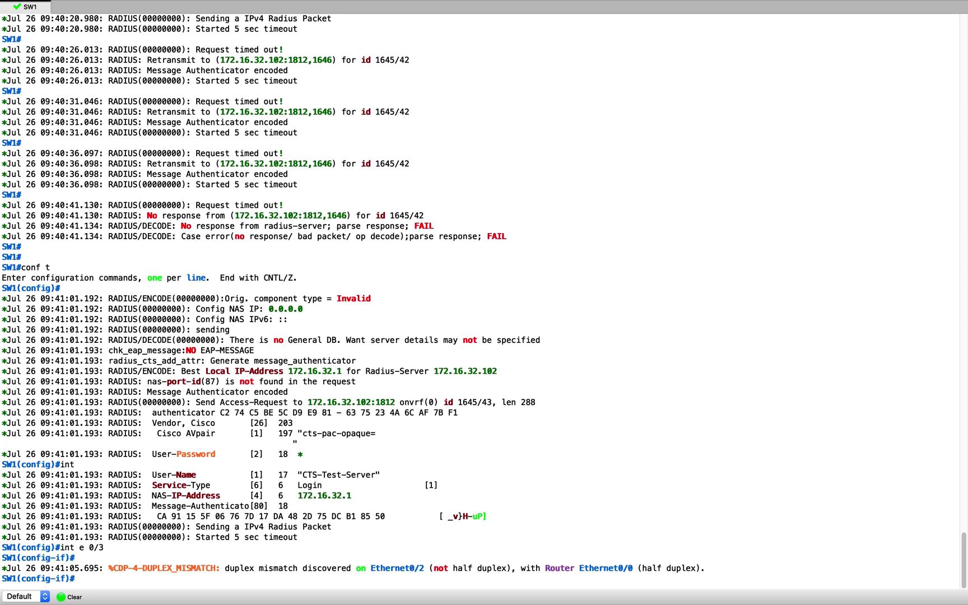
pyautogui.press('Return')
pyautogui.hotkey('ctrl', 'Up')
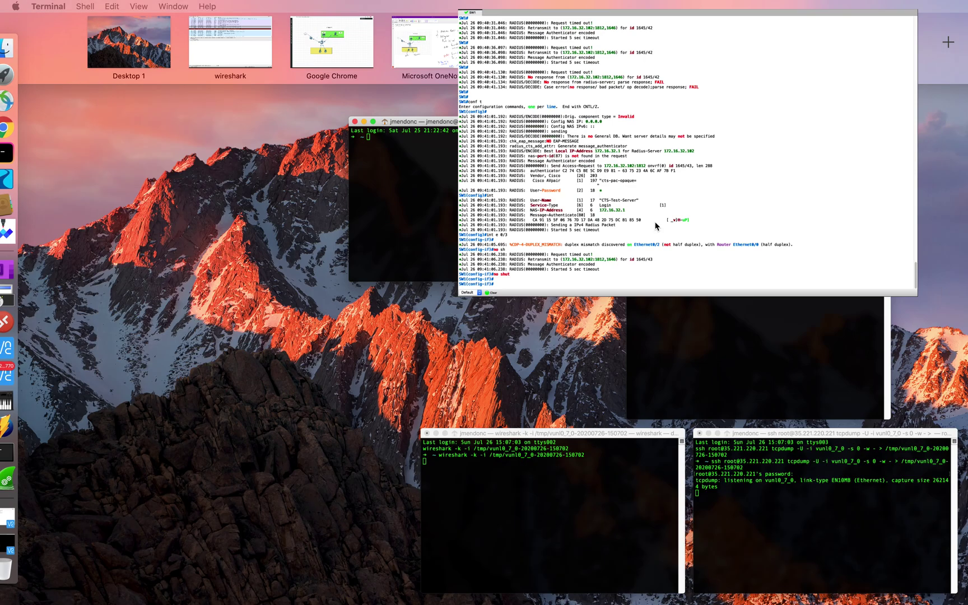
pyautogui.click(531, 54)
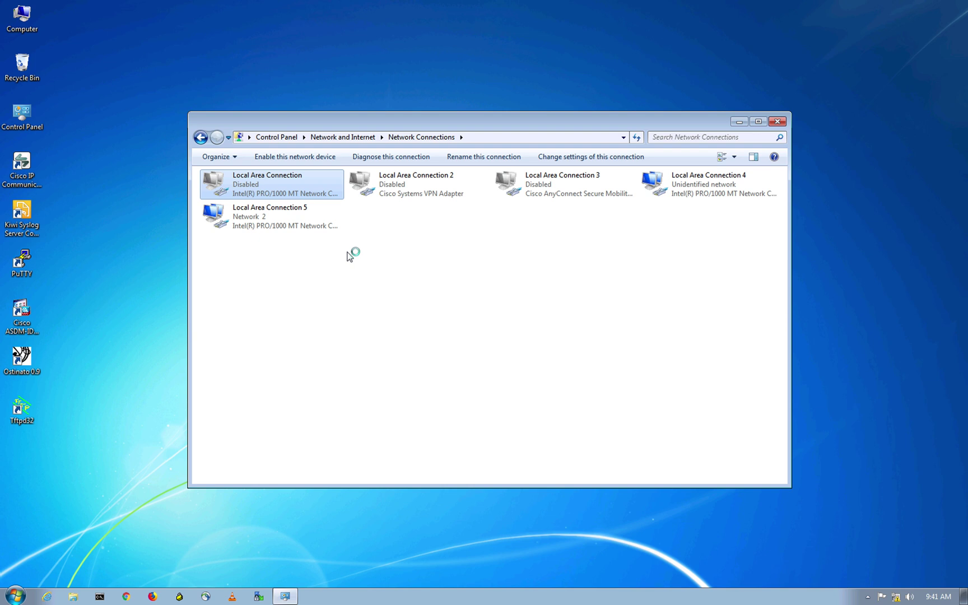
# Enable Local Area Connection in Network Connections
pyautogui.click(296, 181)
pyautogui.rightClick(296, 183)
pyautogui.click(333, 186)
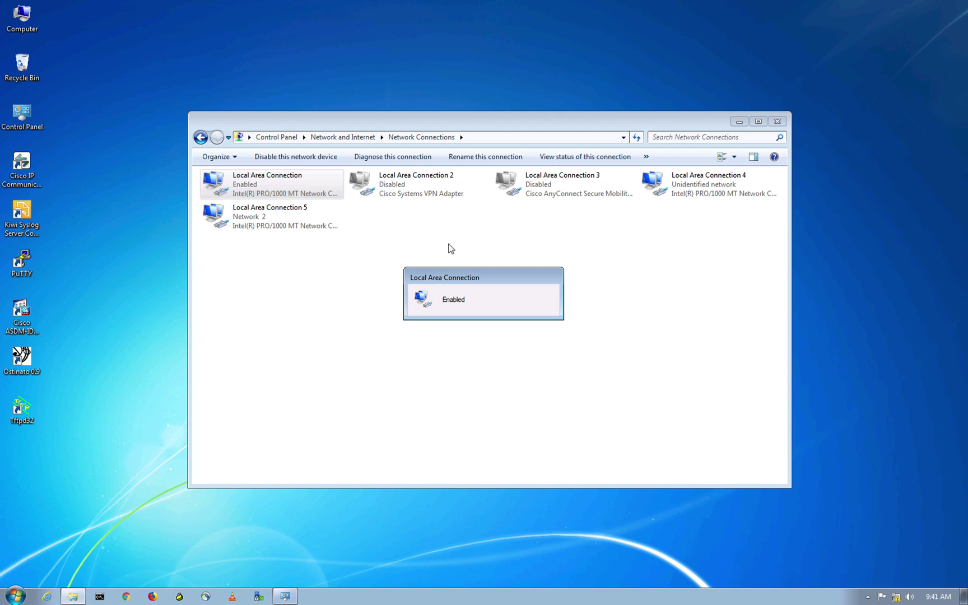
# Check Local Area Connection's Authentication tab and 802.1X additional settings for PEAP user authentication
pyautogui.rightClick(273, 190)
pyautogui.click(326, 300)
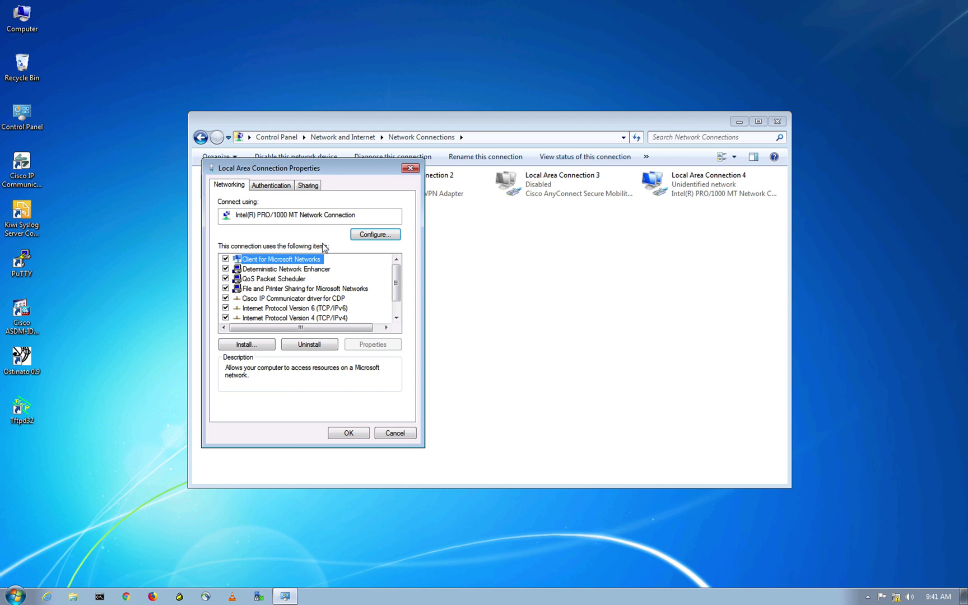
pyautogui.click(272, 185)
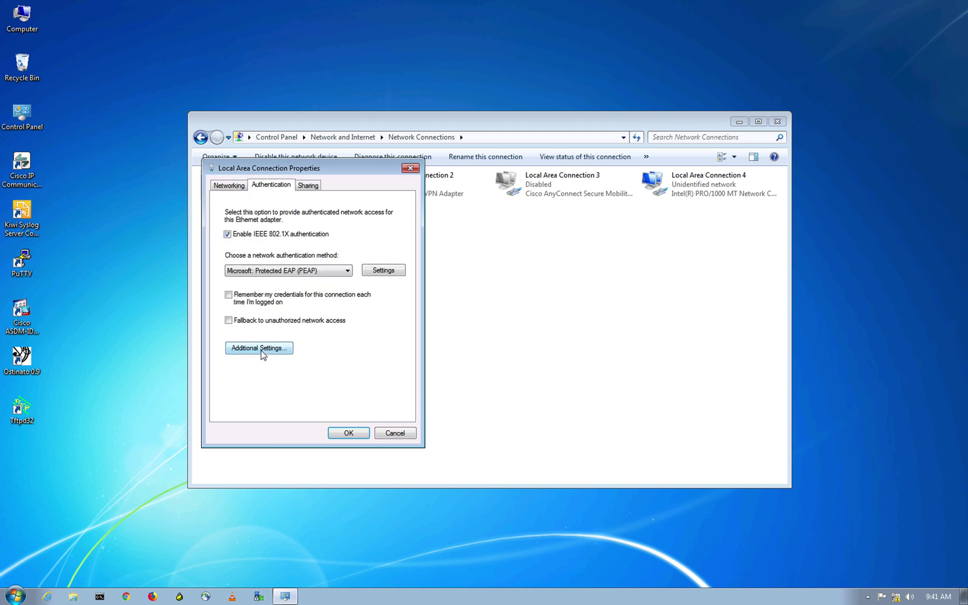
pyautogui.click(262, 351)
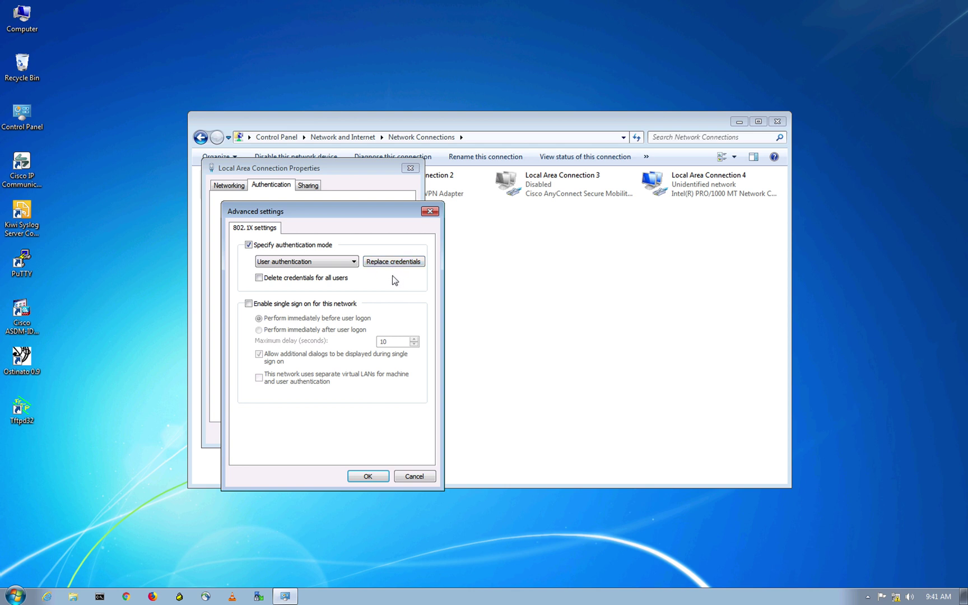
pyautogui.click(429, 212)
pyautogui.click(411, 168)
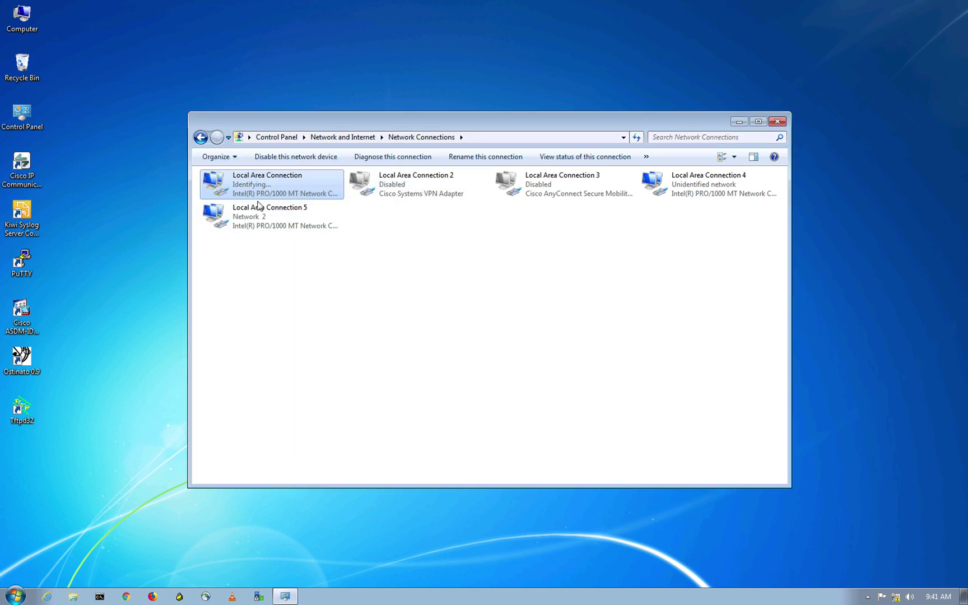
# Return to the Windows 7 desktop and recheck the Local Area Connection actions menu
pyautogui.hotkey('ctrl', 'Up')
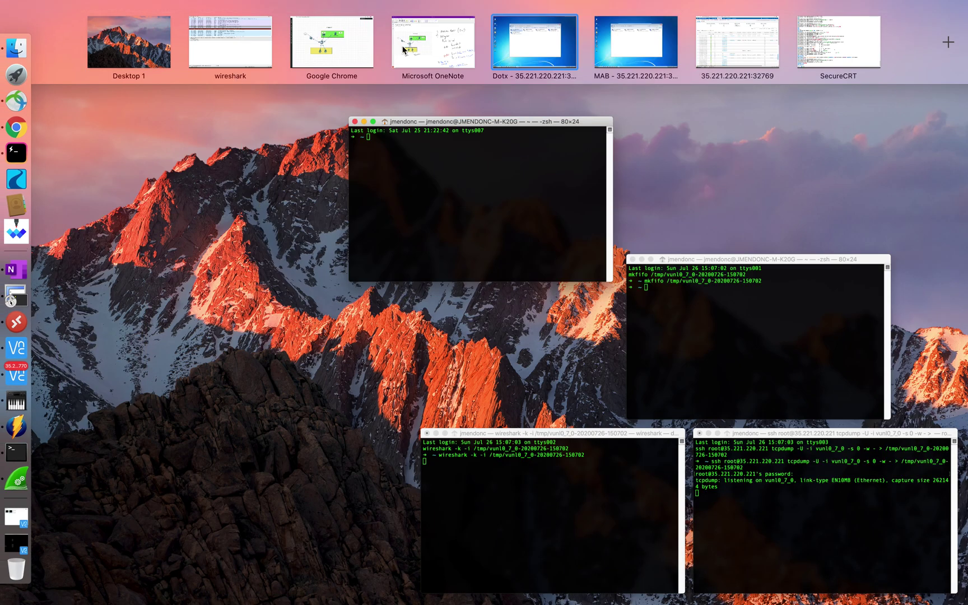
pyautogui.click(577, 63)
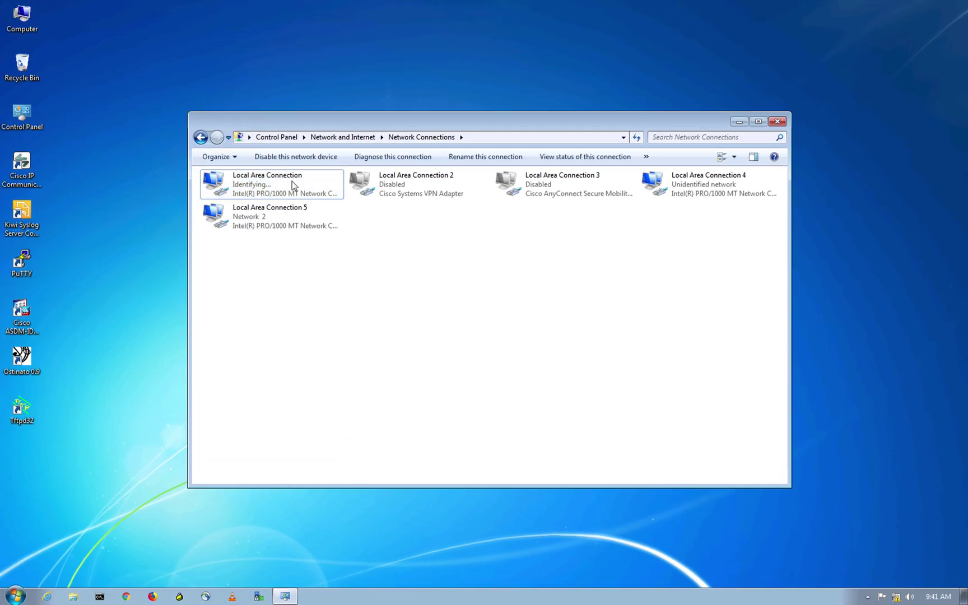
pyautogui.rightClick(292, 185)
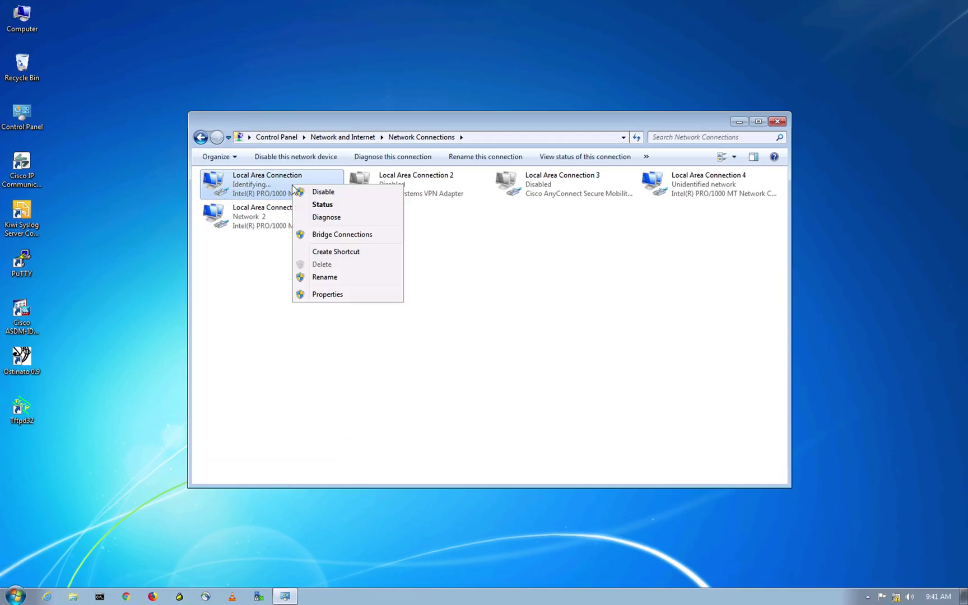
pyautogui.click(545, 344)
pyautogui.hotkey('ctrl', 'Up')
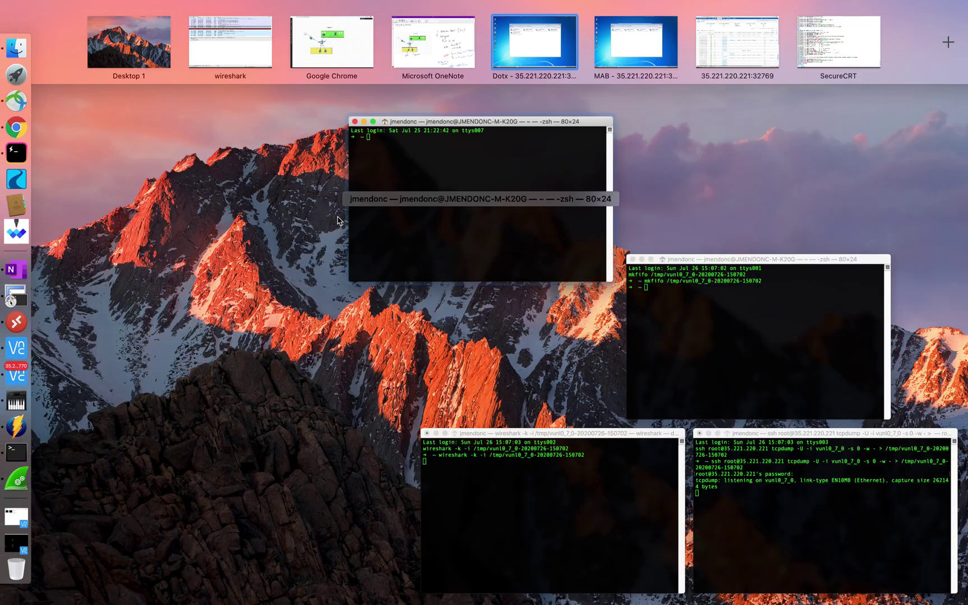
# On SW1, exit configuration mode and list all authentication sessions, highlighting the Et0/3 row
pyautogui.click(813, 56)
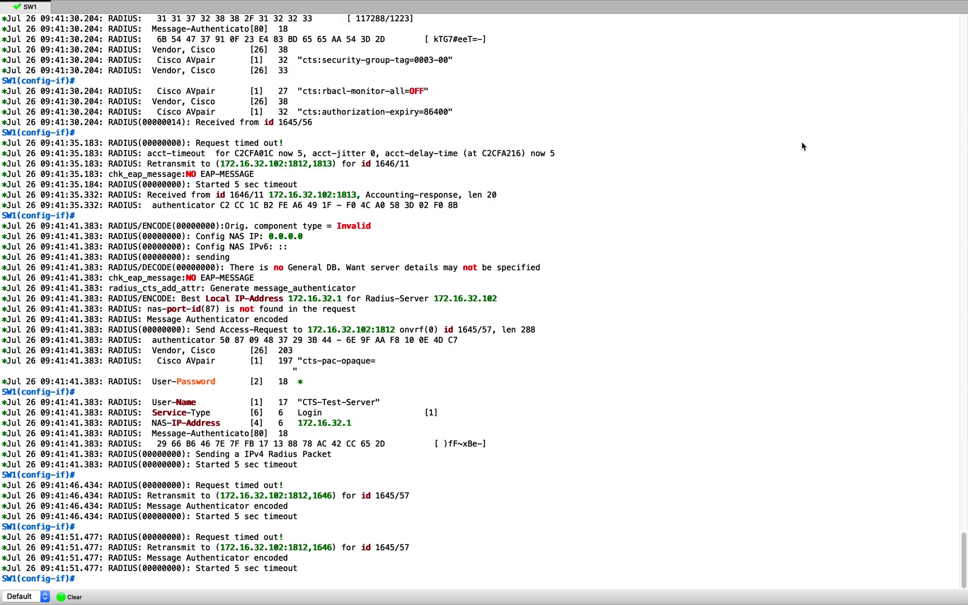
pyautogui.write('end')
pyautogui.press('Return')
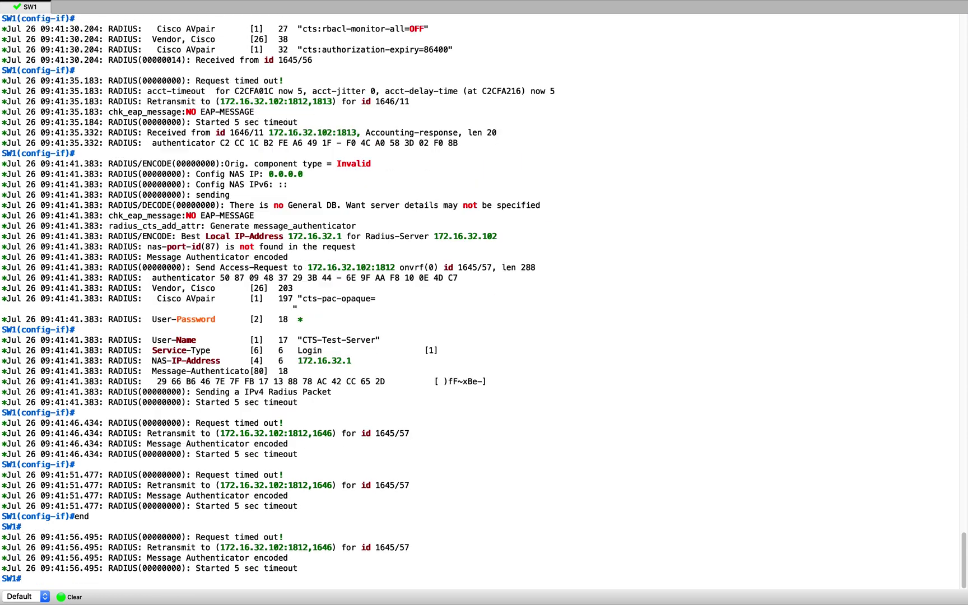
pyautogui.write('conf t')
pyautogui.press('BackSpace')
pyautogui.press('BackSpace')
pyautogui.press('BackSpace')
pyautogui.press('BackSpace')
pyautogui.press('BackSpace')
pyautogui.press('BackSpace')
pyautogui.write('show auth sessions int e 1/0 det')
pyautogui.press('Up')
pyautogui.press('Down')
pyautogui.press('BackSpace')
pyautogui.press('BackSpace')
pyautogui.press('BackSpace')
pyautogui.press('BackSpace')
pyautogui.press('BackSpace')
pyautogui.press('BackSpace')
pyautogui.press('BackSpace')
pyautogui.press('BackSpace')
pyautogui.press('BackSpace')
pyautogui.press('BackSpace')
pyautogui.press('BackSpace')
pyautogui.press('BackSpace')
pyautogui.press('BackSpace')
pyautogui.press('BackSpace')
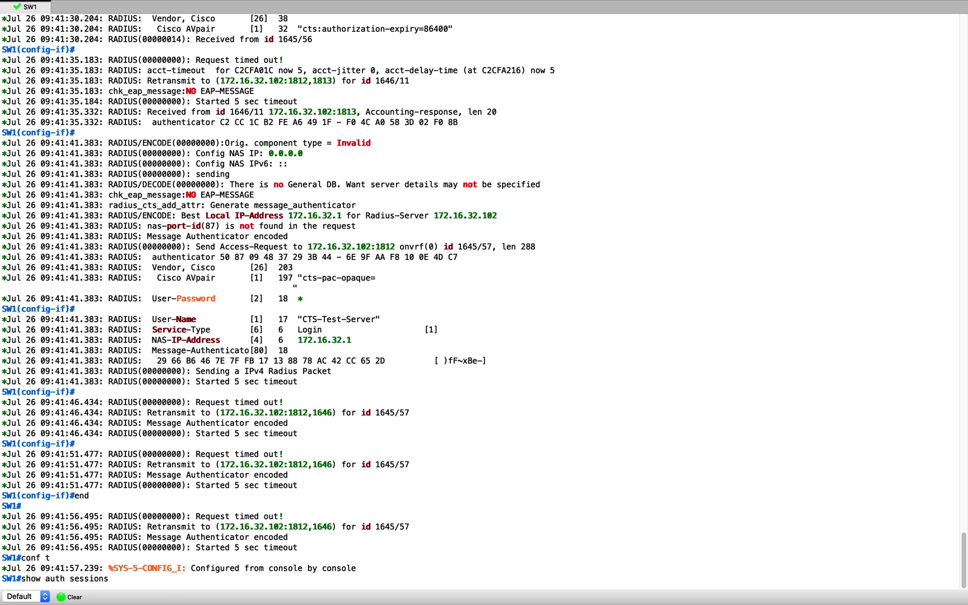
pyautogui.press('Return')
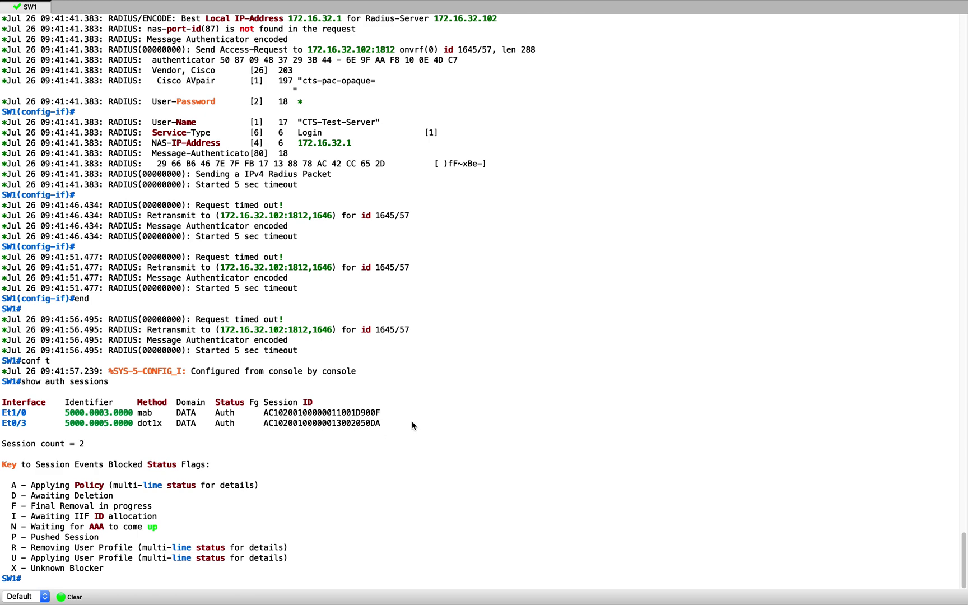
pyautogui.tripleClick(9, 371)
pyautogui.click(662, 176)
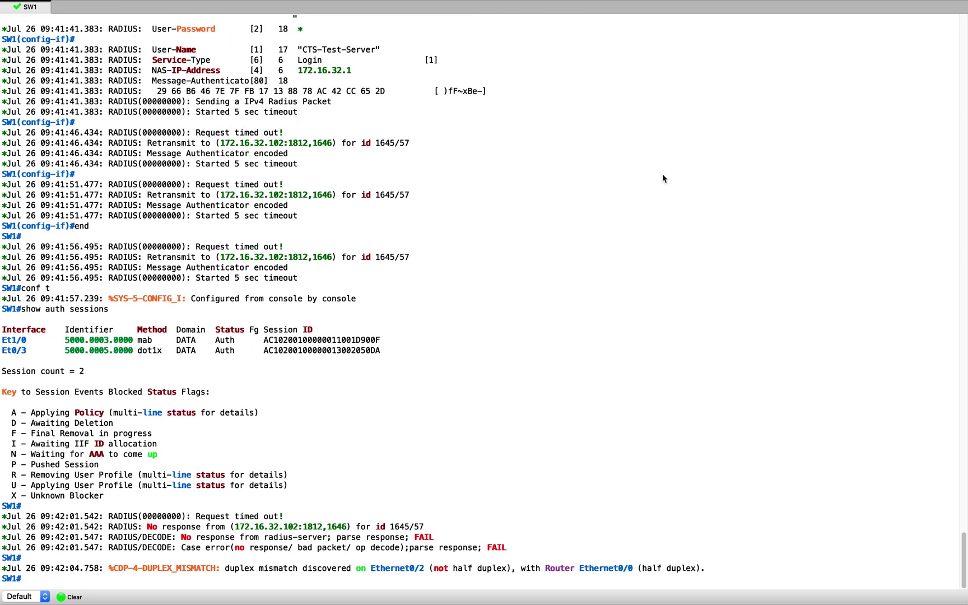
pyautogui.press('Return')
pyautogui.press('Return')
pyautogui.press('Return')
# Show Ethernet0/3 session details and highlight the server policy lines including the SGT value
pyautogui.write('show auth se')
pyautogui.press('Tab')
pyautogui.write('int e ')
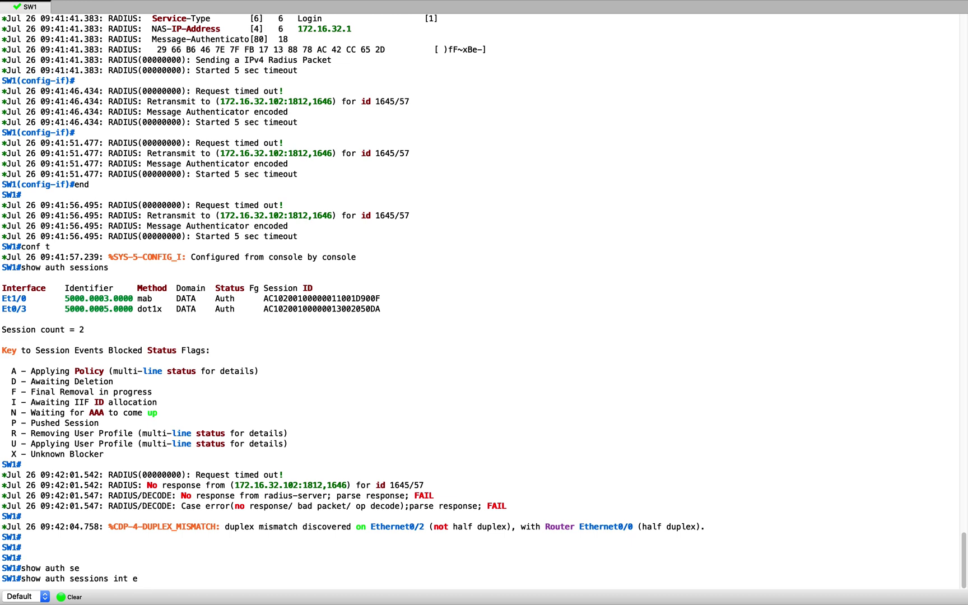
pyautogui.write('0/')
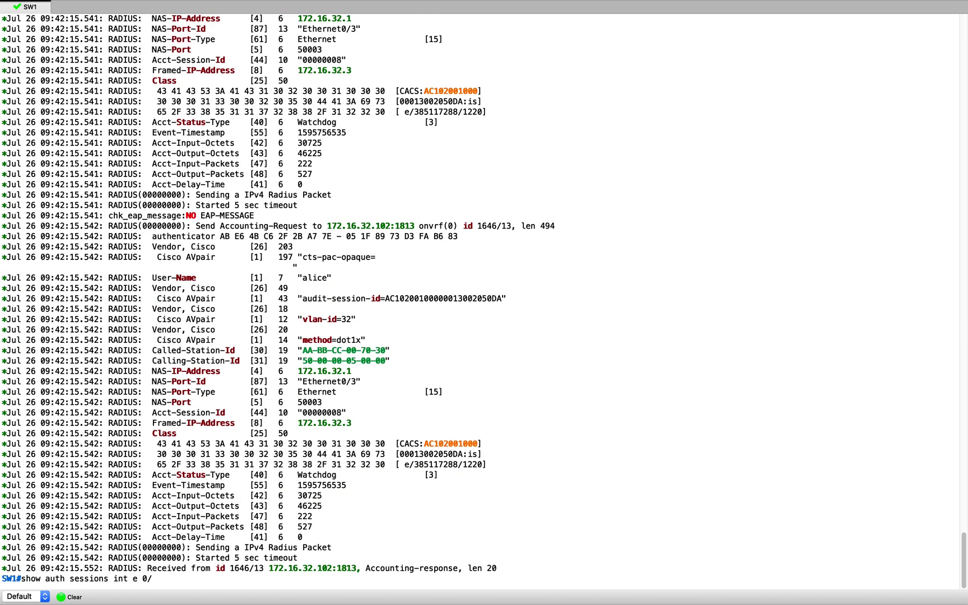
pyautogui.write('3 det')
pyautogui.press('Tab')
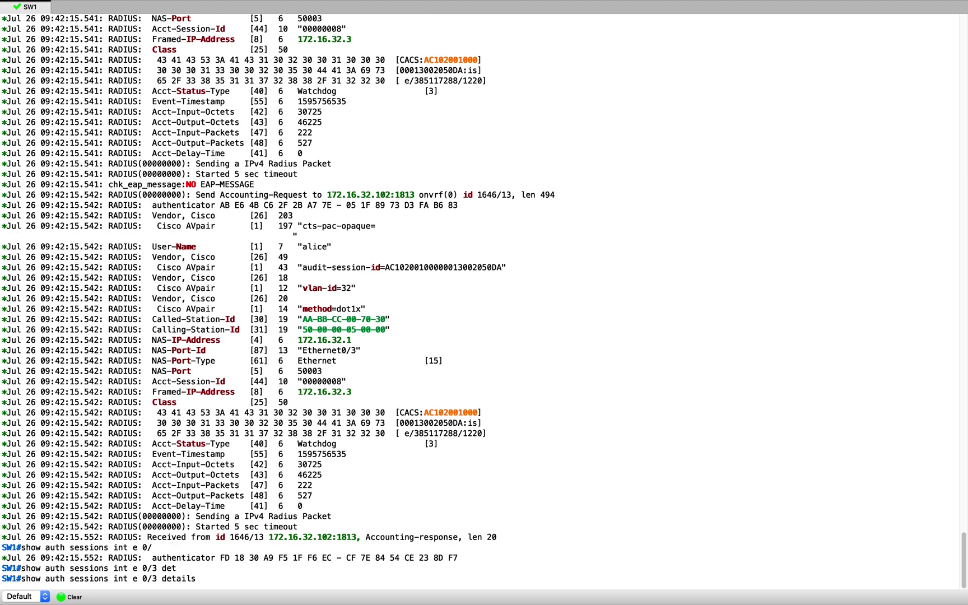
pyautogui.press('Return')
pyautogui.press('Return')
pyautogui.press('Return')
pyautogui.press('Return')
pyautogui.press('Return')
pyautogui.press('Return')
pyautogui.press('Return')
pyautogui.press('Return')
pyautogui.press('Return')
pyautogui.press('Return')
pyautogui.press('Return')
pyautogui.press('Return')
pyautogui.press('Return')
pyautogui.press('Return')
pyautogui.press('Return')
pyautogui.press('Return')
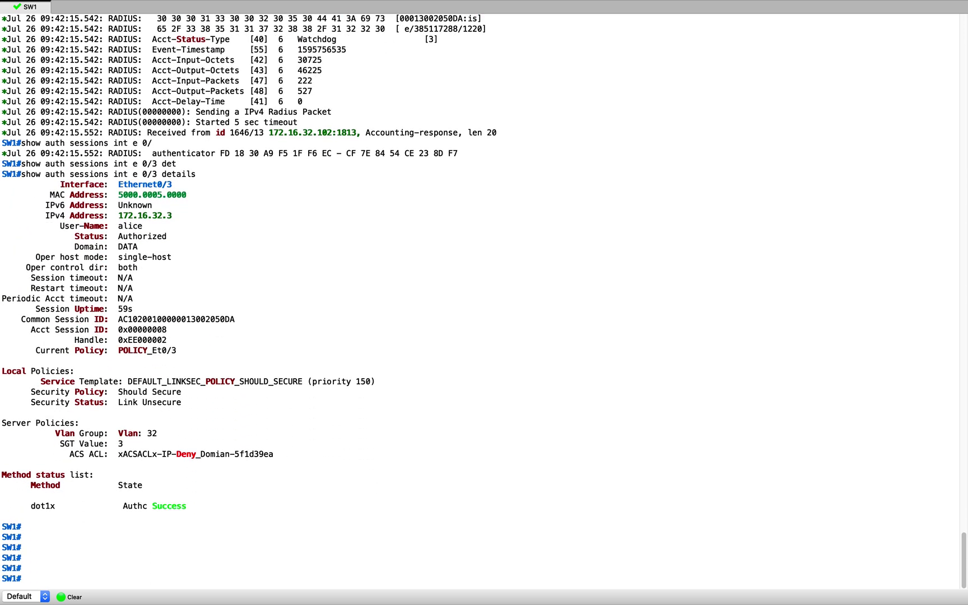
pyautogui.scroll(5, 244, 258)
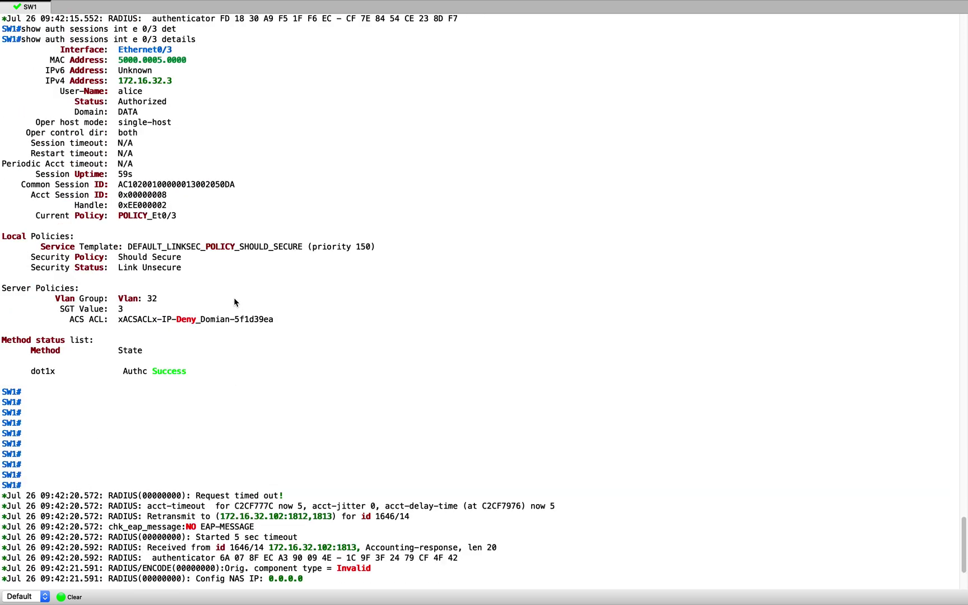
pyautogui.moveTo(274, 292); pyautogui.dragTo(3, 263)
pyautogui.click(379, 246)
pyautogui.press('Return')
pyautogui.press('Return')
pyautogui.press('Return')
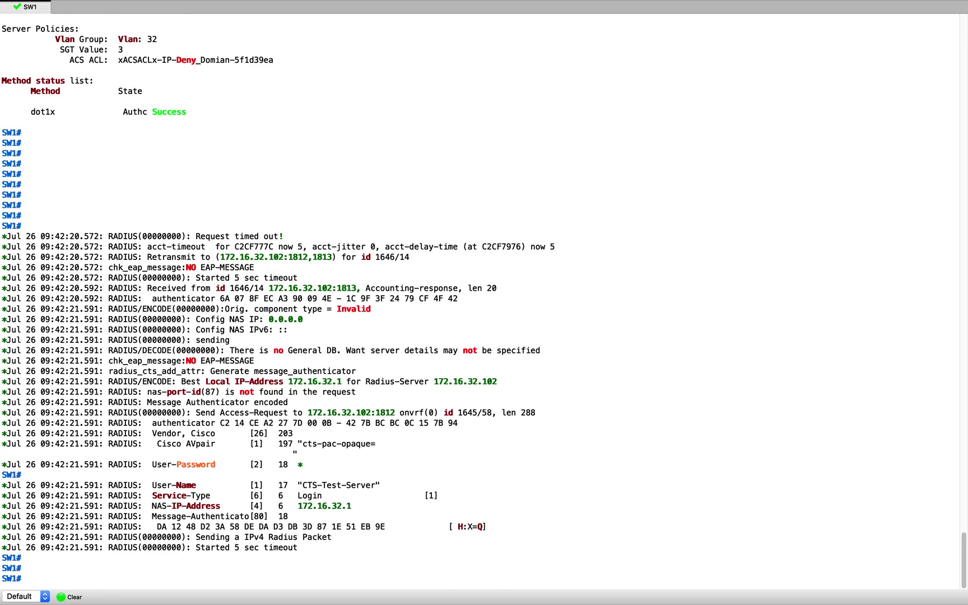
# Turn off all debugging with 'u all' and rerun Ethernet0/3 session details, highlighting VLAN 32, SGT 3, addresses and ACS ACL
pyautogui.write('u all')
pyautogui.press('Return')
pyautogui.press('Return')
pyautogui.press('Return')
pyautogui.press('Return')
pyautogui.press('Return')
pyautogui.press('Return')
pyautogui.press('Return')
pyautogui.press('Return')
pyautogui.press('Return')
pyautogui.press('Return')
pyautogui.press('Return')
pyautogui.press('Return')
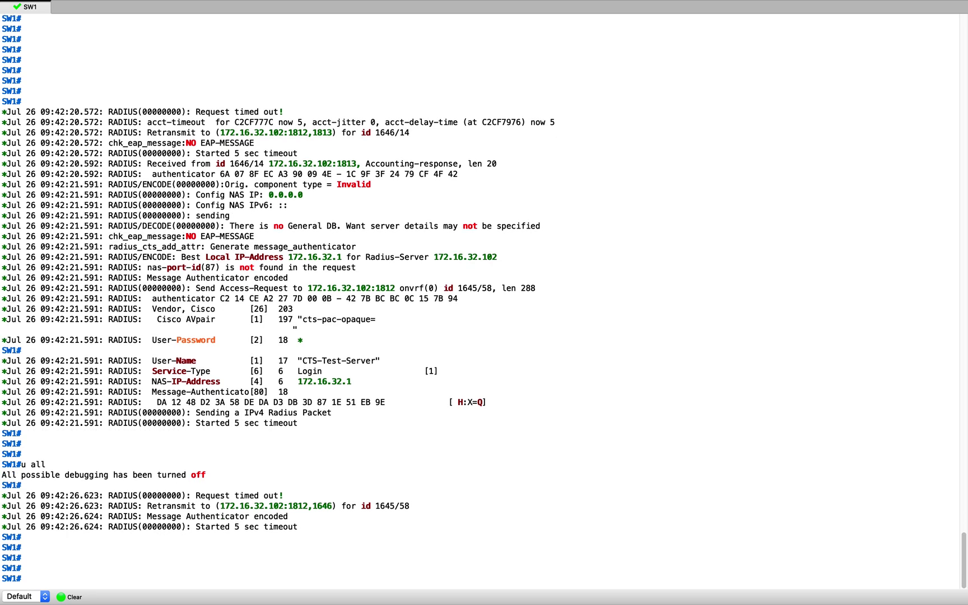
pyautogui.write('show auth sessions int e 0/3 details')
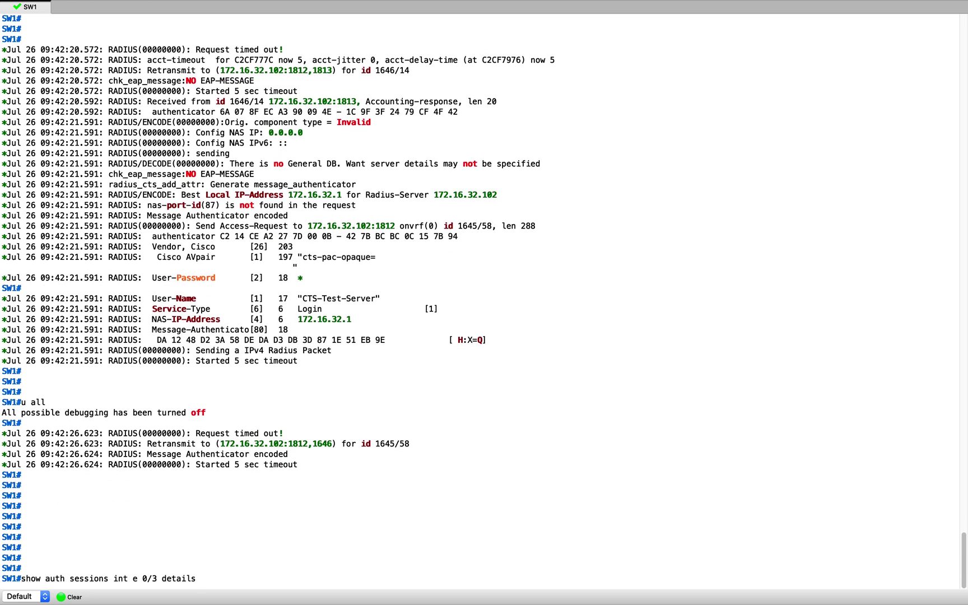
pyautogui.press('Return')
pyautogui.press('Return')
pyautogui.press('Return')
pyautogui.press('Return')
pyautogui.press('Return')
pyautogui.press('Return')
pyautogui.press('Return')
pyautogui.press('Return')
pyautogui.press('Return')
pyautogui.press('Return')
pyautogui.press('Return')
pyautogui.press('Return')
pyautogui.press('Return')
pyautogui.press('Return')
pyautogui.press('Return')
pyautogui.press('Return')
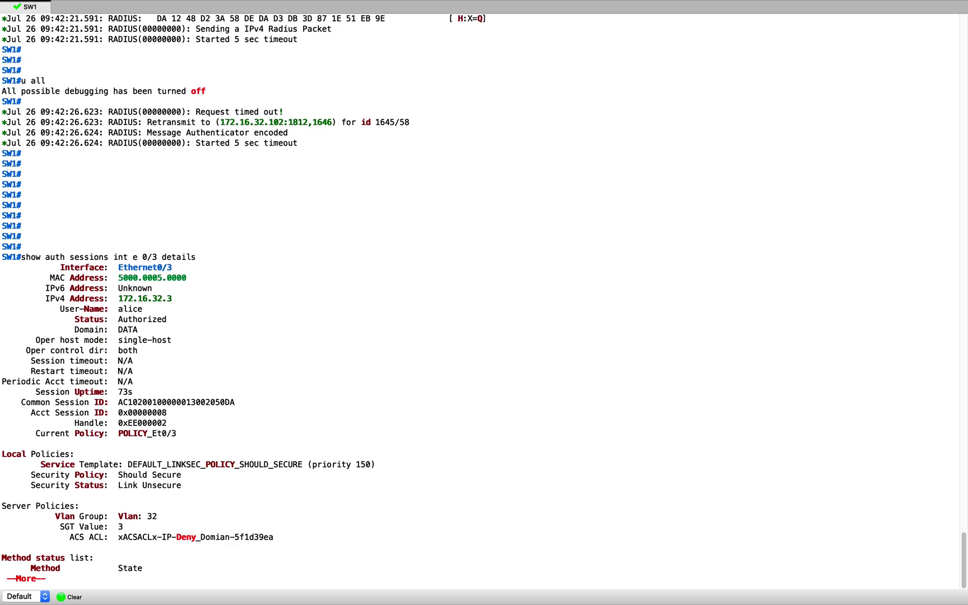
pyautogui.press('super+Tab')
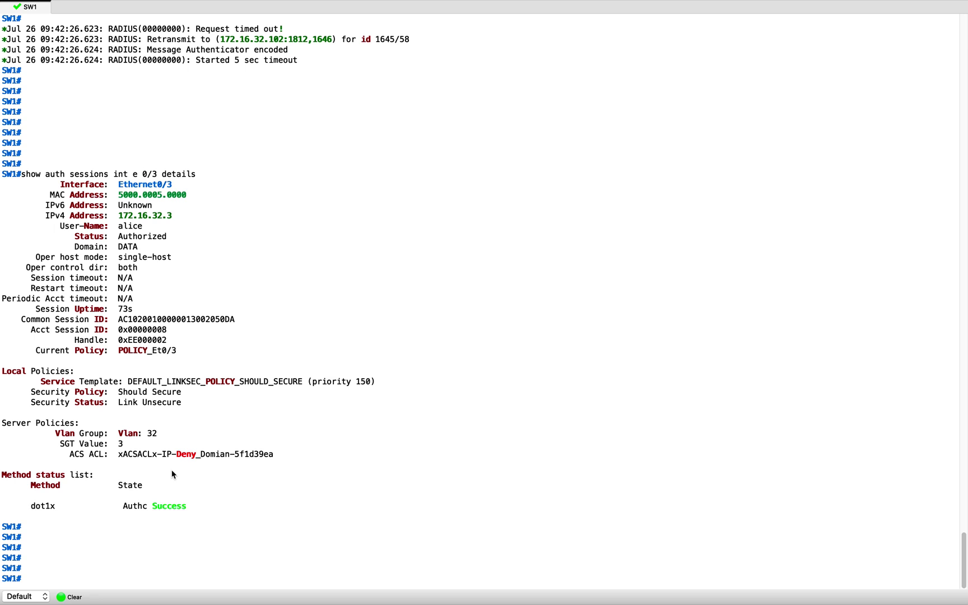
pyautogui.moveTo(51, 436); pyautogui.dragTo(127, 449)
pyautogui.click(277, 485)
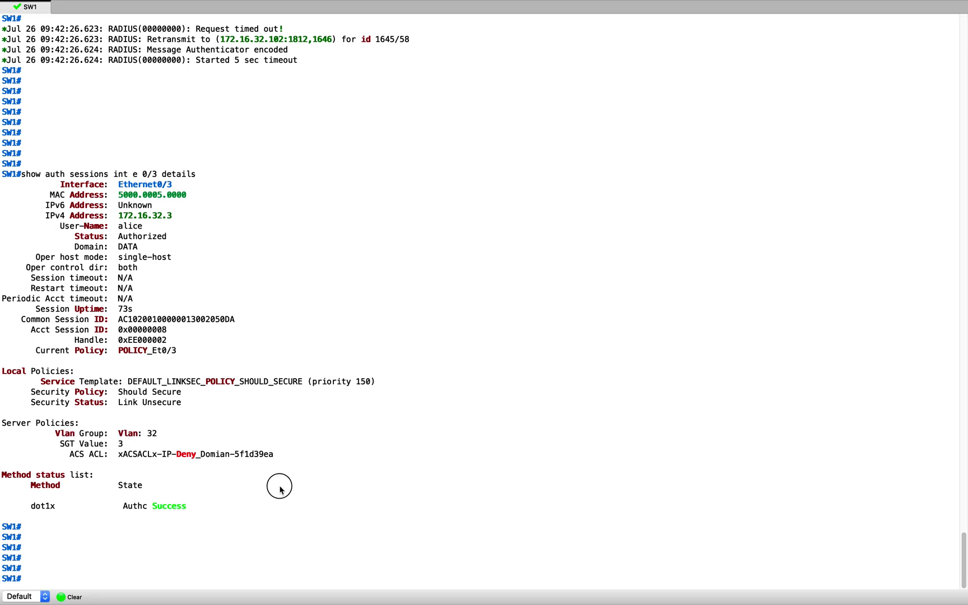
pyautogui.moveTo(33, 206); pyautogui.dragTo(79, 223)
pyautogui.click(220, 227)
pyautogui.click(225, 251)
pyautogui.moveTo(274, 454); pyautogui.dragTo(114, 454)
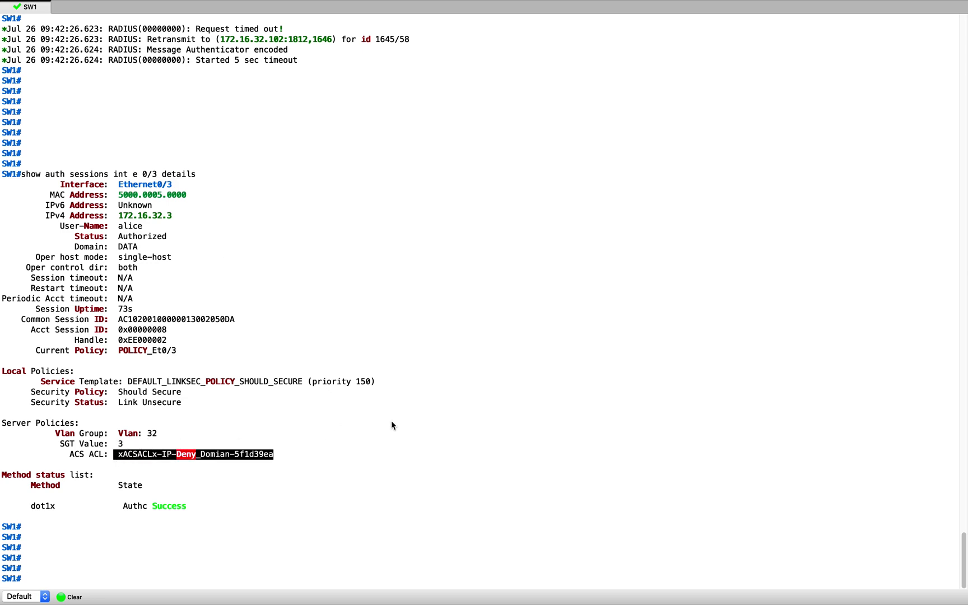
pyautogui.click(402, 454)
# Switch to the Windows 7 VM desktop
pyautogui.hotkey('ctrl', 'Up')
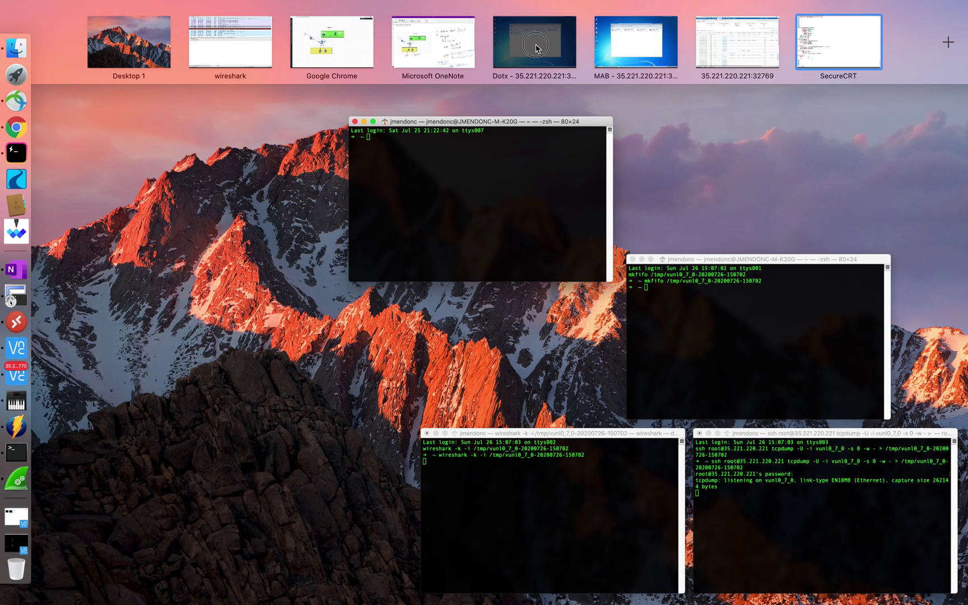
pyautogui.click(534, 42)
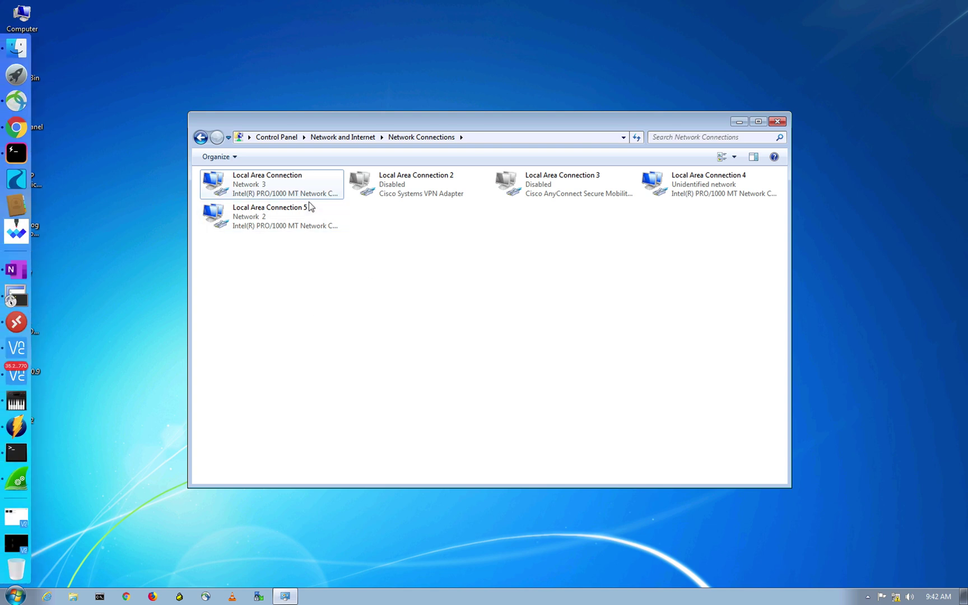
pyautogui.moveTo(283, 4)
# Open a Command Prompt on the endpoint and run ipconfig to see its 172.16.32.3 address
pyautogui.click(101, 597)
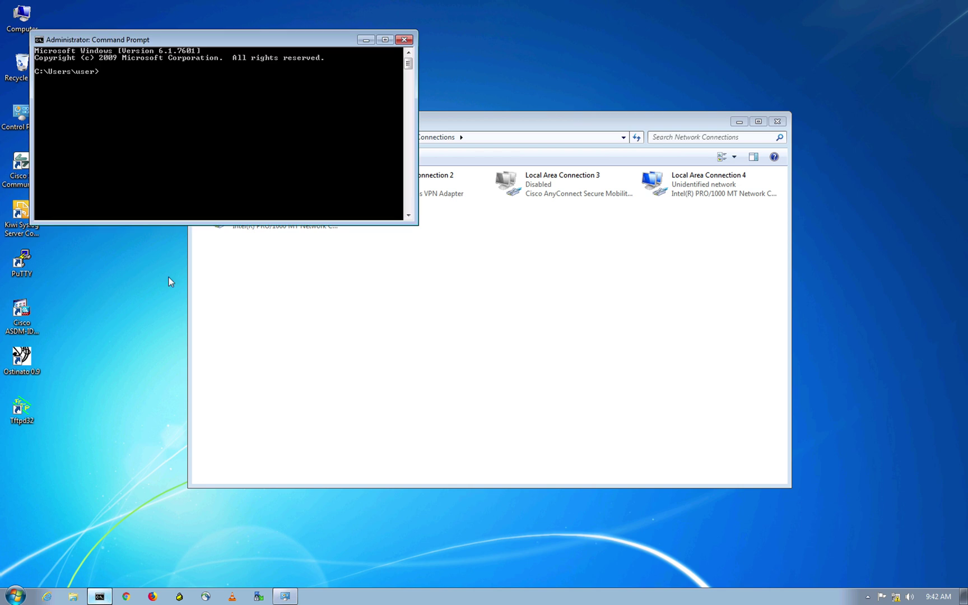
pyautogui.write('p')
pyautogui.press('BackSpace')
pyautogui.write('ifco')
pyautogui.press('BackSpace')
pyautogui.press('BackSpace')
pyautogui.press('BackSpace')
pyautogui.write('pconfig')
pyautogui.press('Return')
pyautogui.click(216, 83)
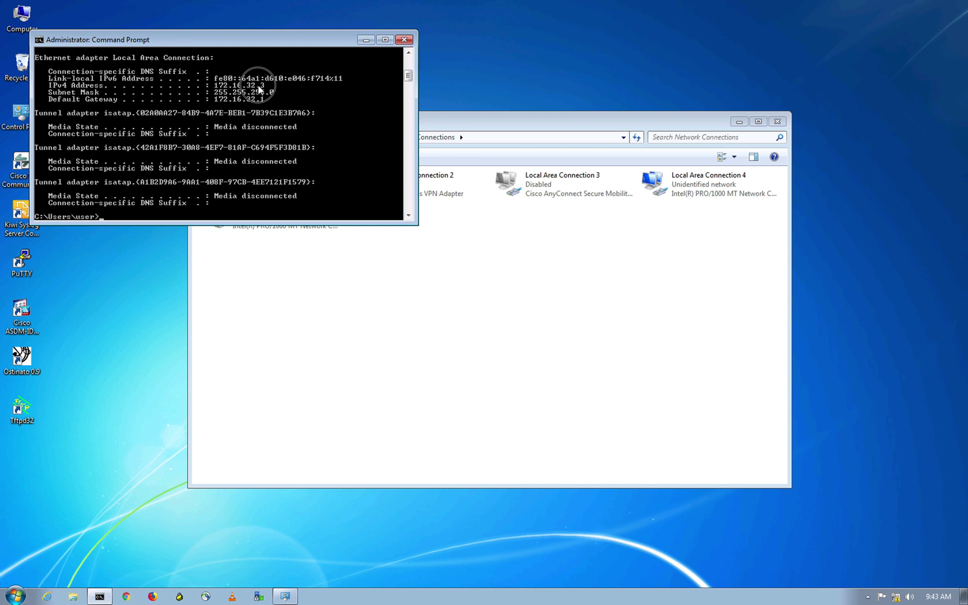
pyautogui.press('Return')
pyautogui.press('Return')
pyautogui.press('Return')
pyautogui.press('Return')
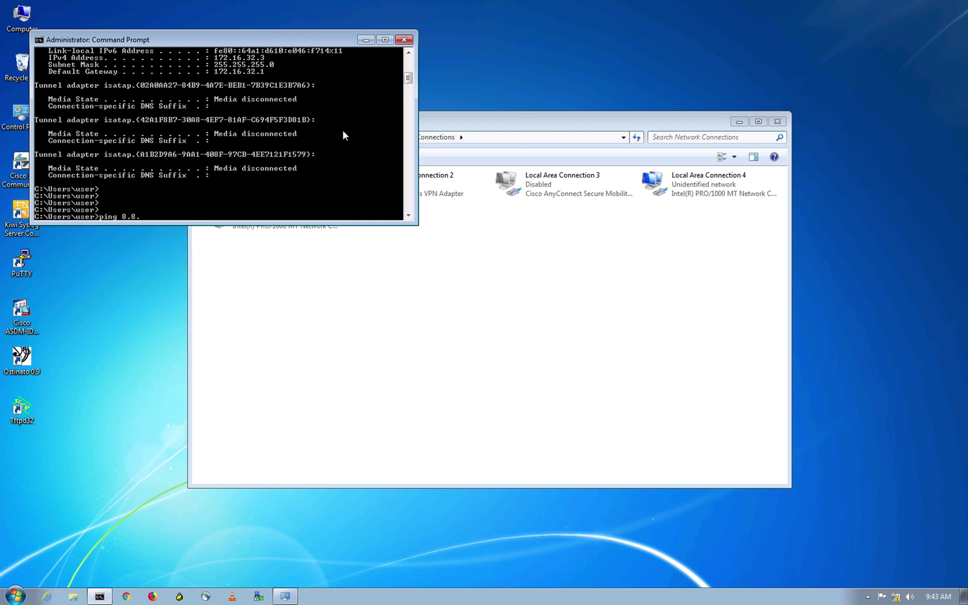
# Ping 8.8.8.8 and 172.16.32.102, stopping each after replies with Ctrl+C
pyautogui.press('Return')
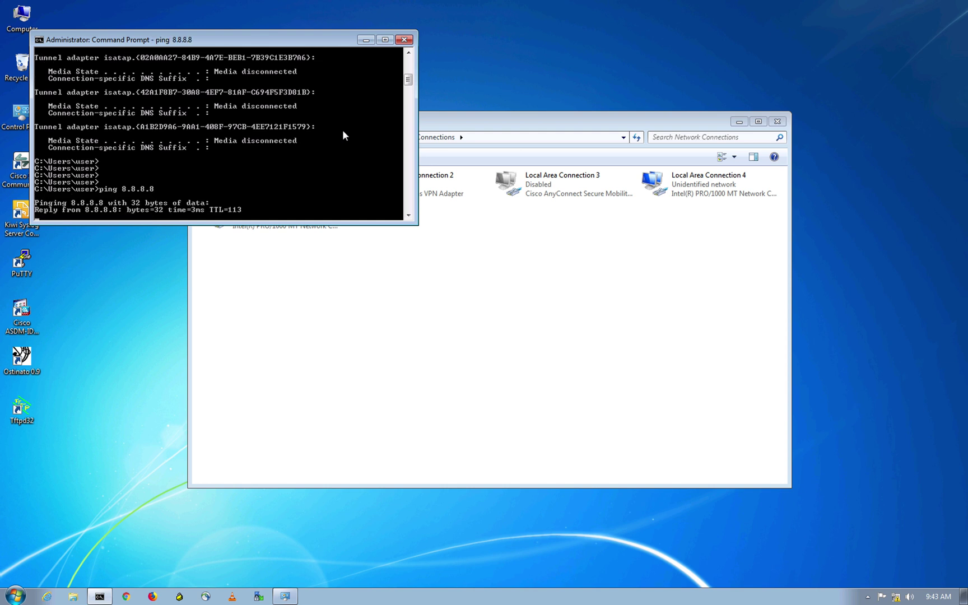
pyautogui.hotkey('ctrl', 'c')
pyautogui.press('Return')
pyautogui.press('Return')
pyautogui.press('Return')
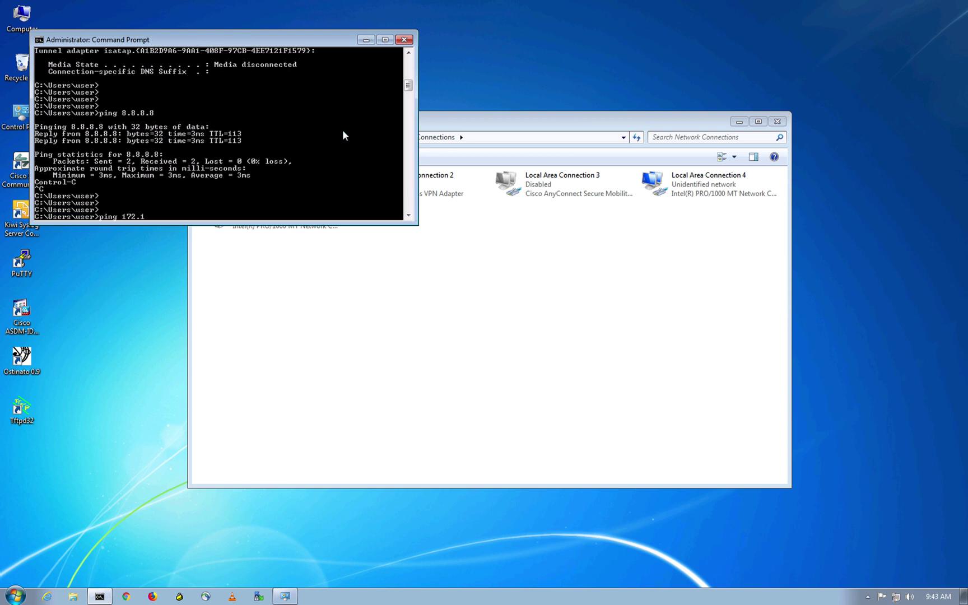
pyautogui.write('ping 172.16.32.102')
pyautogui.press('Return')
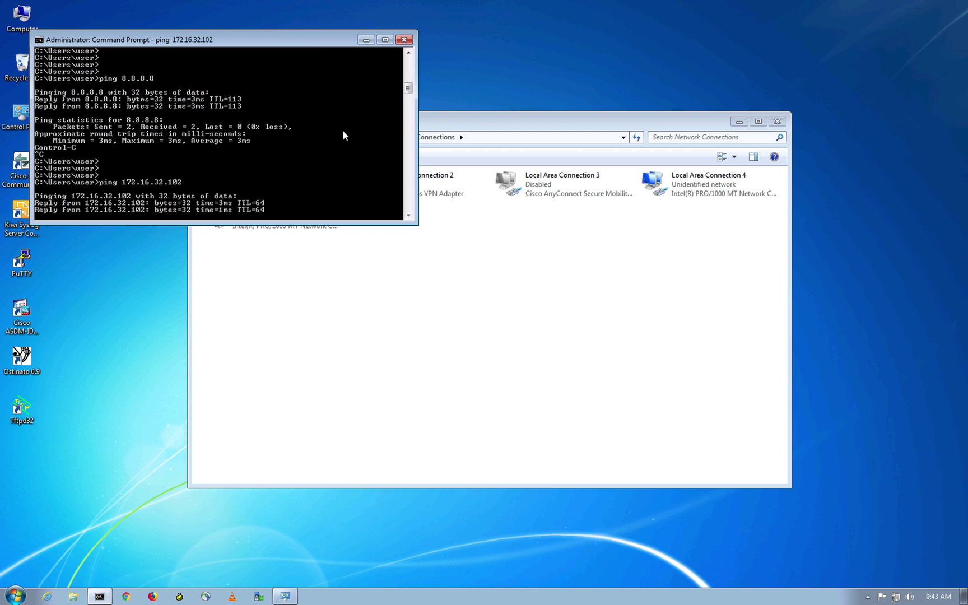
pyautogui.hotkey('ctrl', 'c')
pyautogui.press('Return')
pyautogui.press('Return')
pyautogui.press('Return')
pyautogui.press('Return')
pyautogui.press('Return')
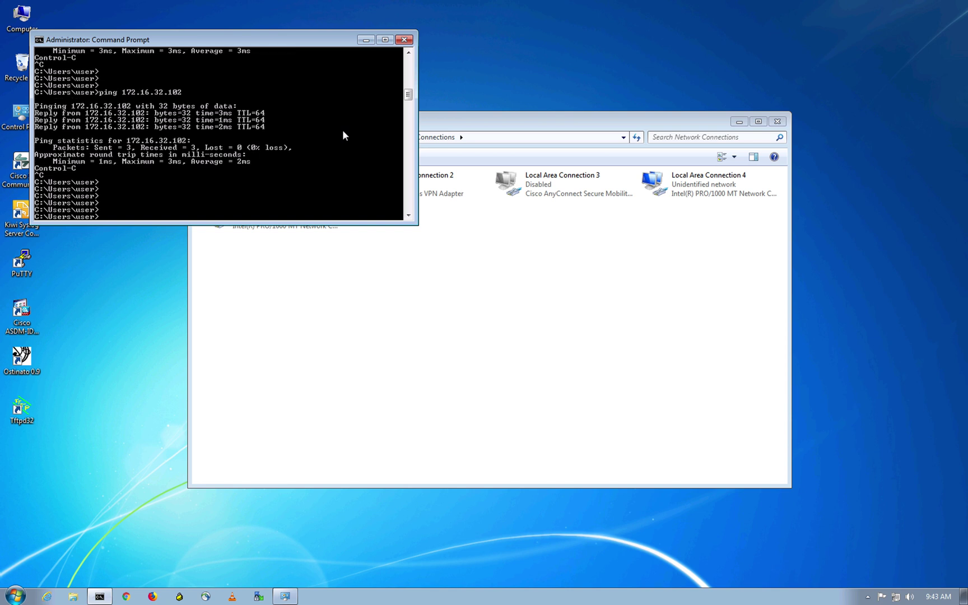
pyautogui.press('Return')
# Ping 172.16.32.40 and confirm it times out
pyautogui.press('Up')
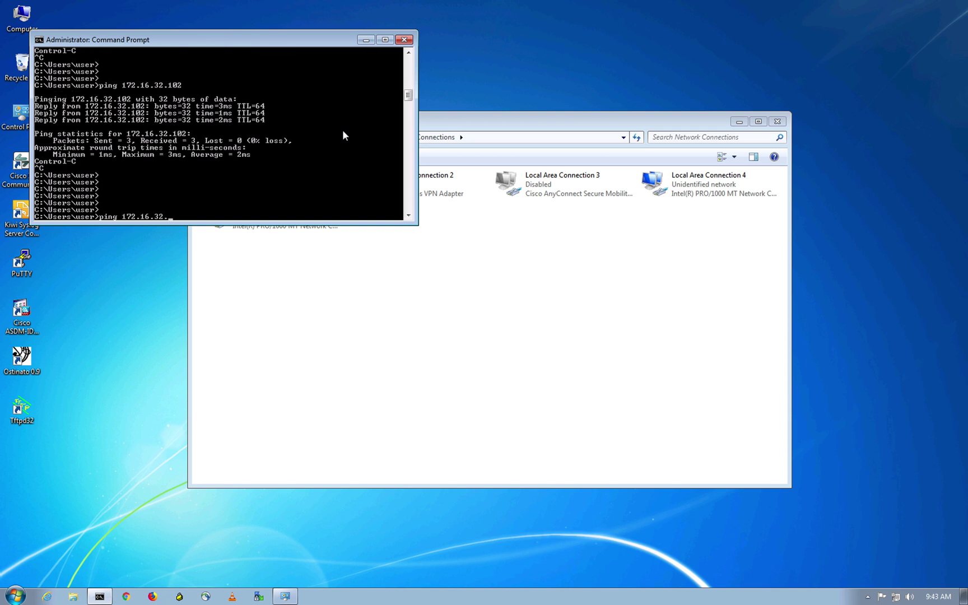
pyautogui.write('40')
pyautogui.press('Return')
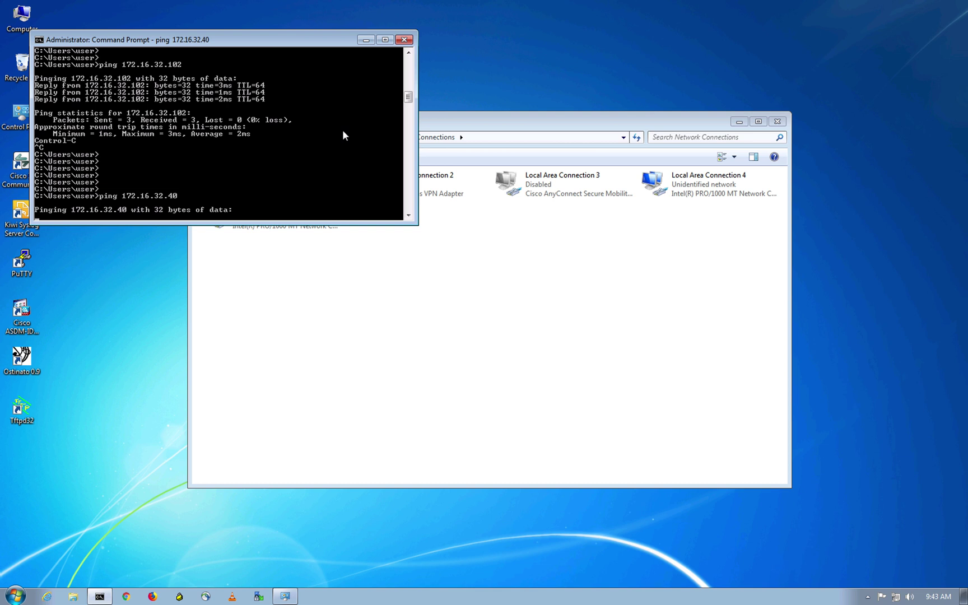
pyautogui.hotkey('ctrl', 'c')
pyautogui.press('Return')
pyautogui.press('Return')
pyautogui.press('Return')
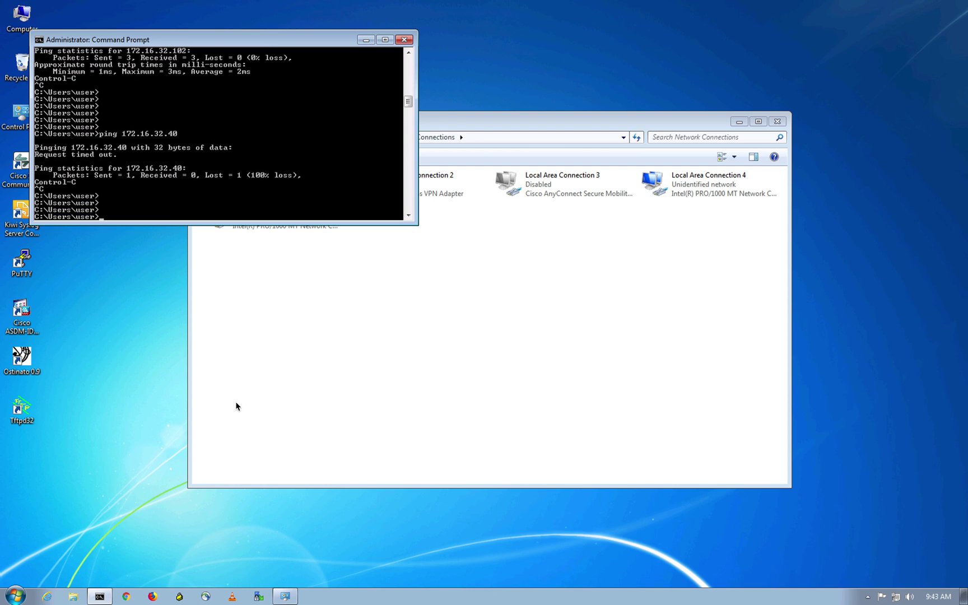
pyautogui.hotkey('ctrl', 'Up')
pyautogui.click(637, 41)
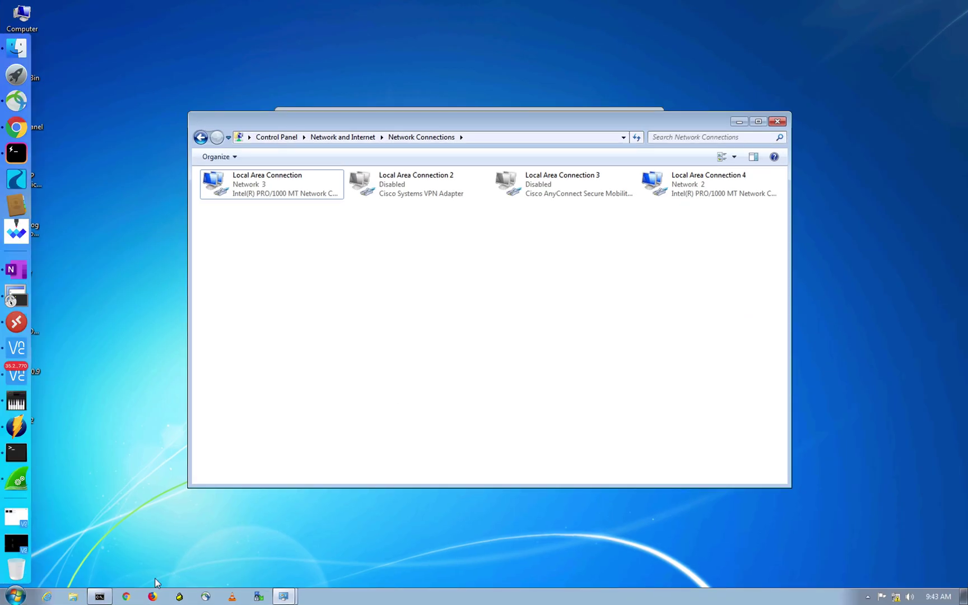
# Bring this endpoint's Command Prompt forward and run ipconfig
pyautogui.click(100, 596)
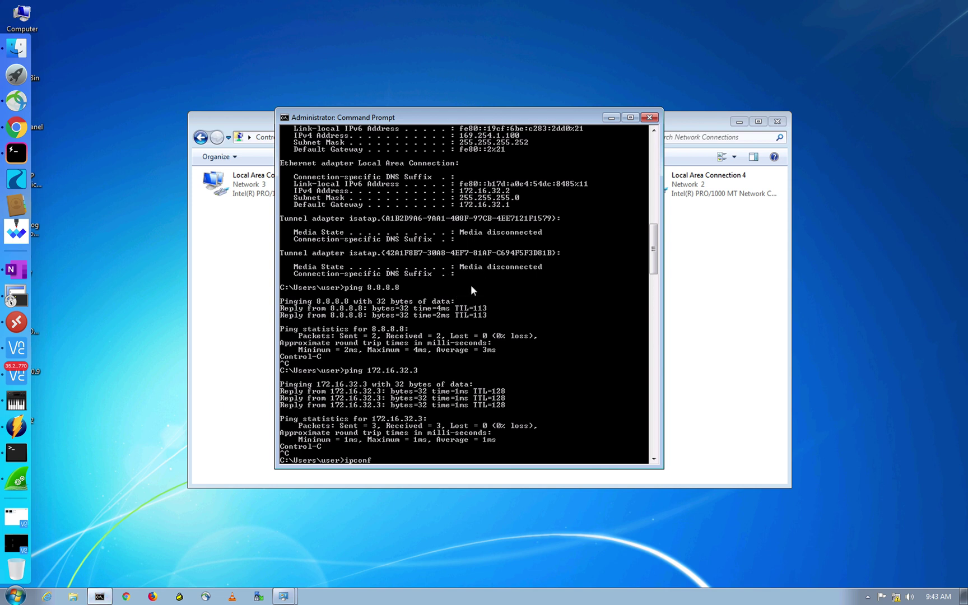
pyautogui.write('ig')
pyautogui.press('Return')
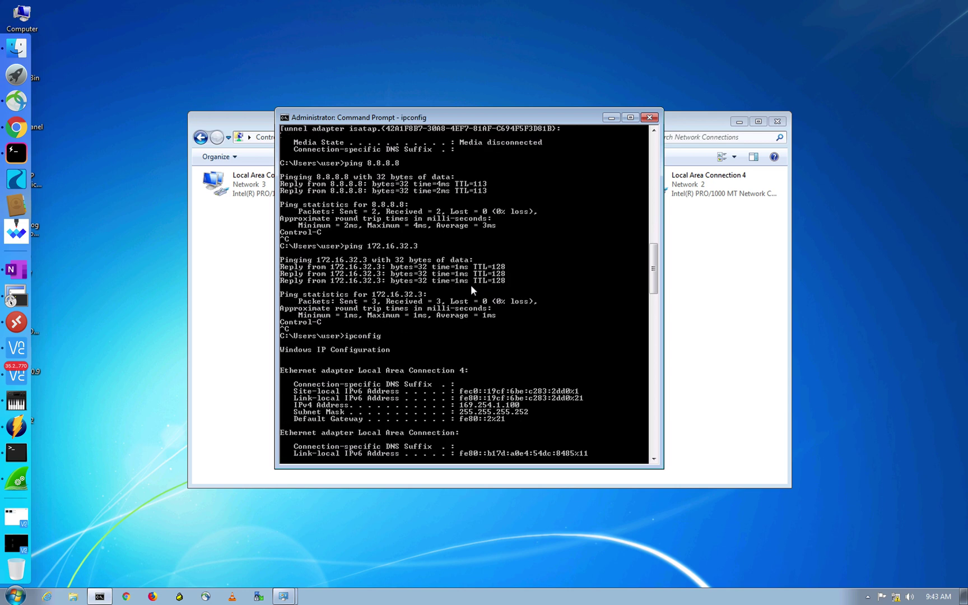
pyautogui.press('Return')
pyautogui.press('Return')
pyautogui.press('Return')
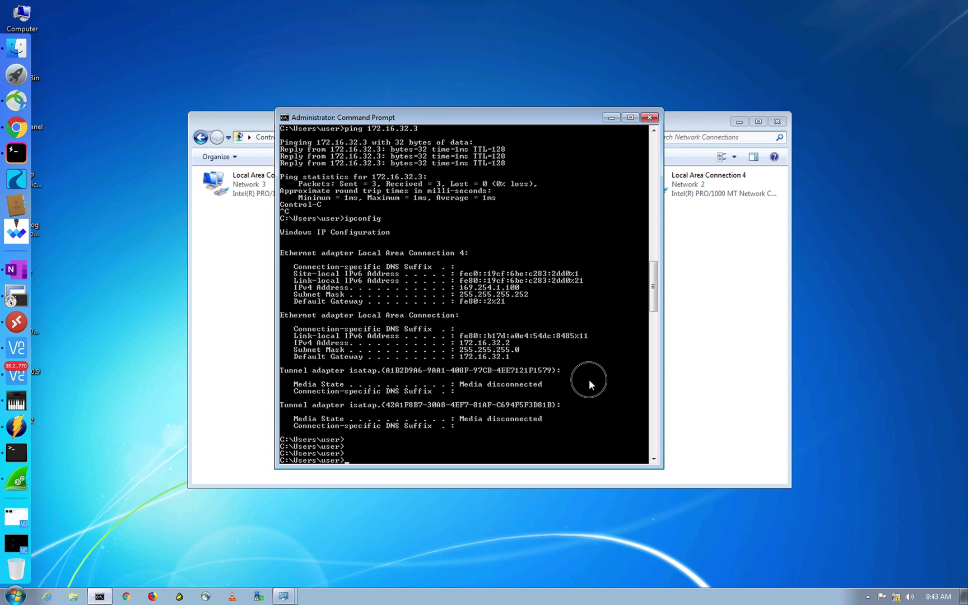
pyautogui.press('Return')
pyautogui.press('Return')
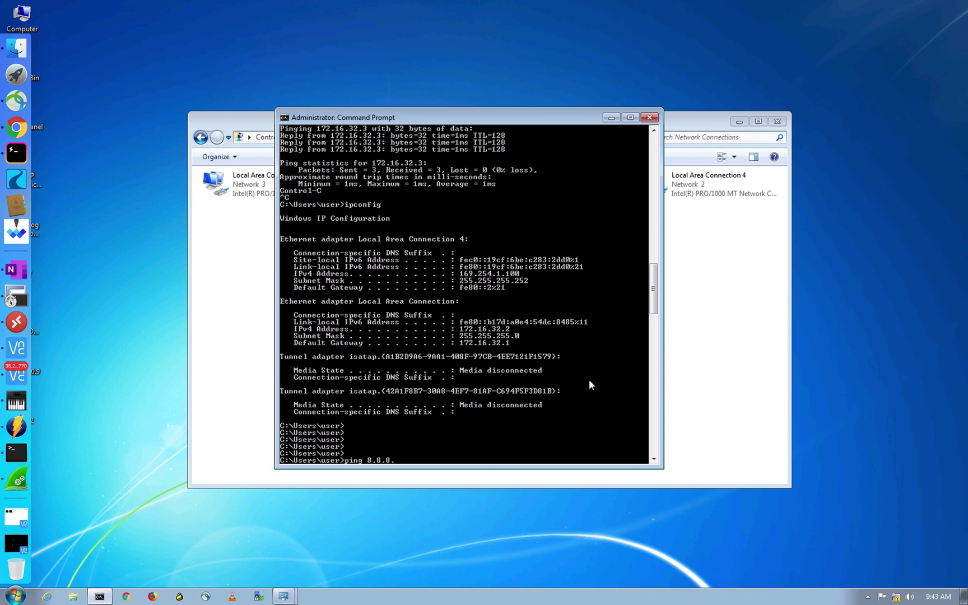
# Ping 8.8.8.8 and 172.16.32.40 from this endpoint, both replying with 0% loss
pyautogui.write('ping 8.8.8.8')
pyautogui.press('Return')
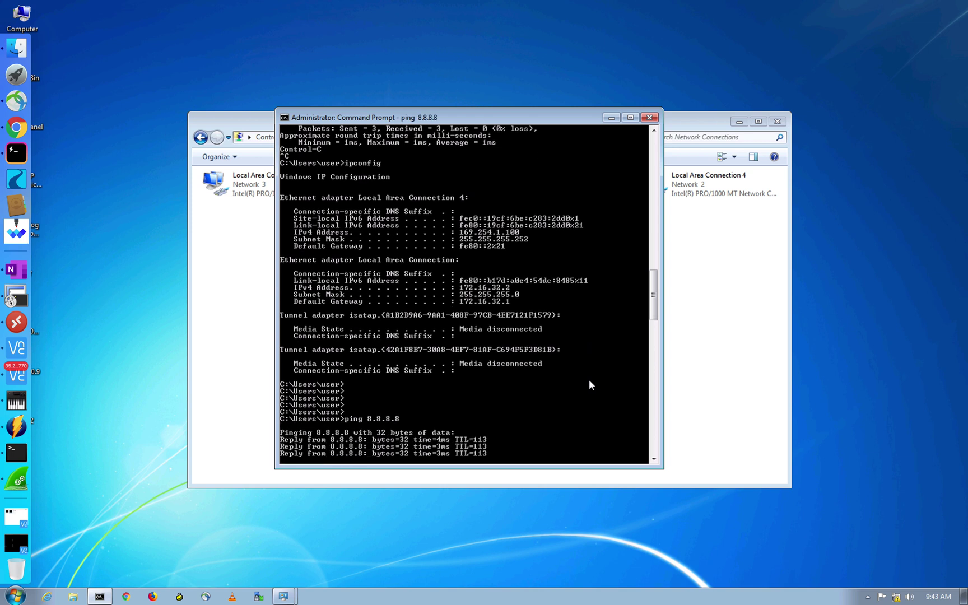
pyautogui.hotkey('ctrl', 'c')
pyautogui.press('Up')
pyautogui.press('BackSpace')
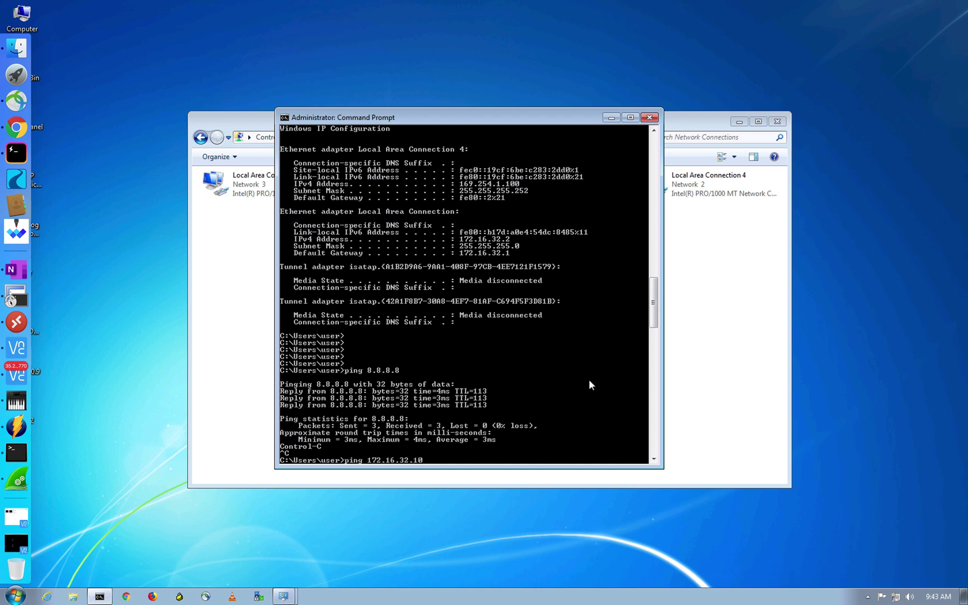
pyautogui.write('172.16.32.40')
pyautogui.press('Return')
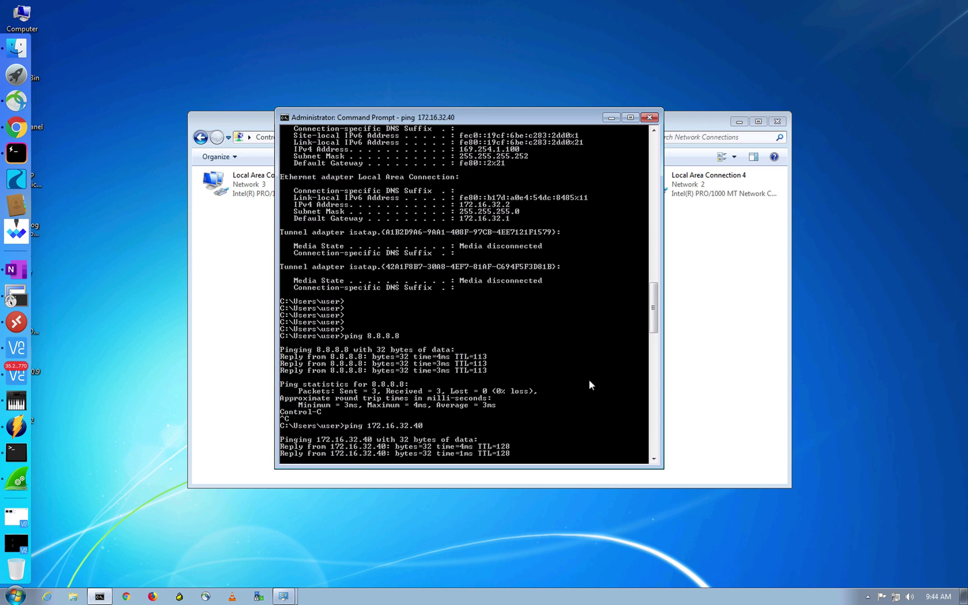
pyautogui.hotkey('ctrl', 'c')
pyautogui.press('Return')
pyautogui.press('Return')
pyautogui.press('Return')
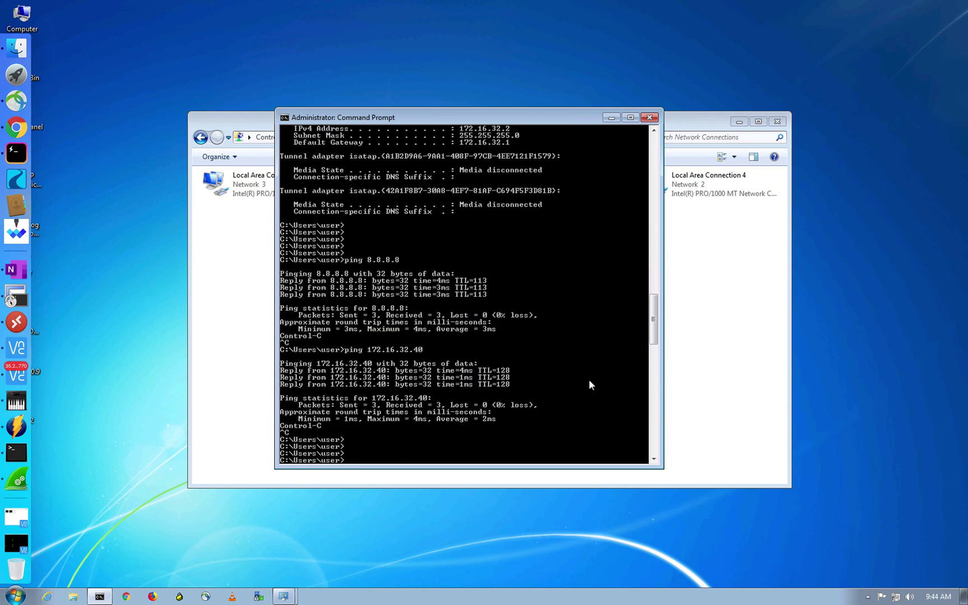
pyautogui.hotkey('ctrl', 'Up')
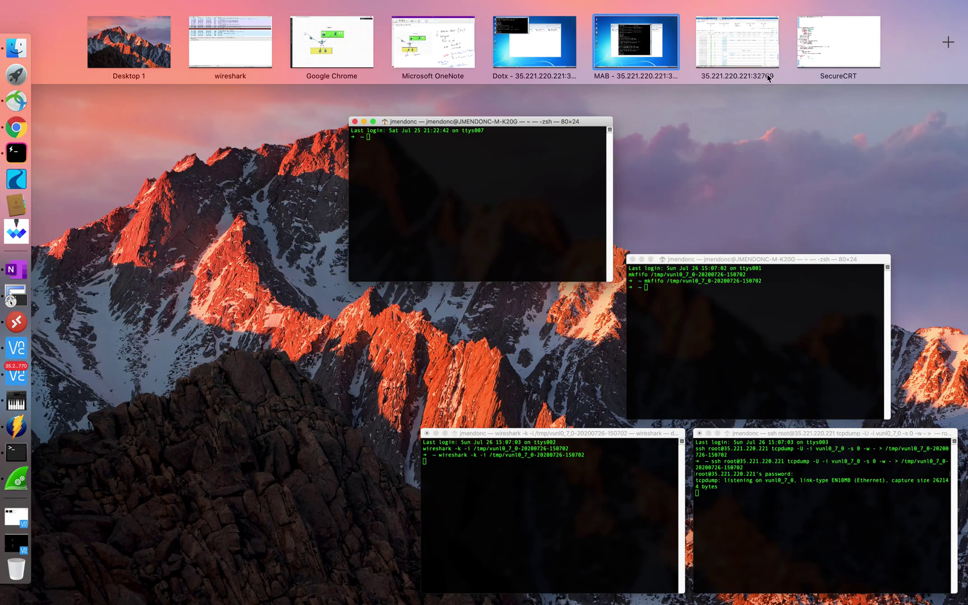
# On SW1, display the CTS PAC and CTS environment data
pyautogui.click(840, 63)
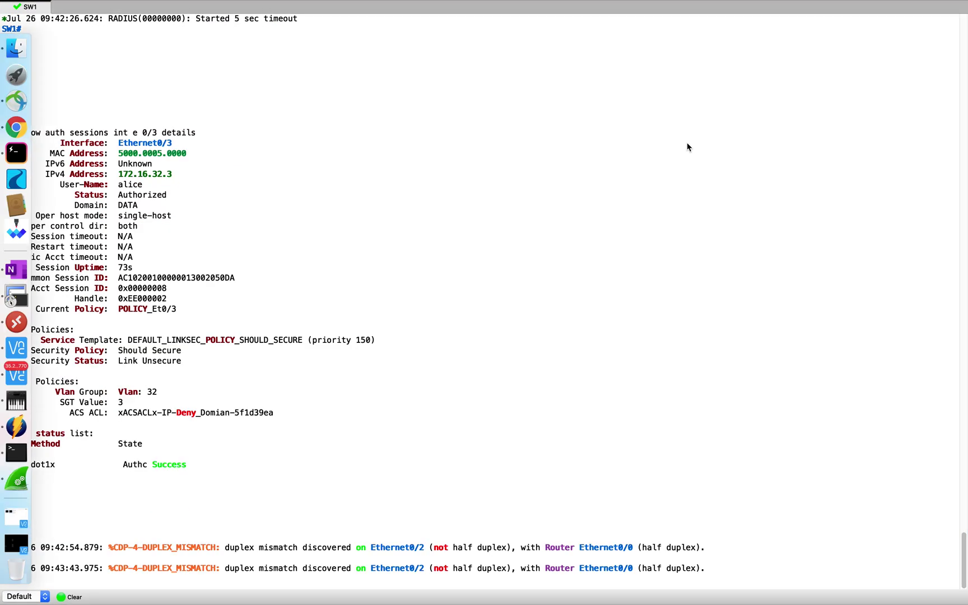
pyautogui.hotkey('ctrl', 'Up')
pyautogui.click(835, 55)
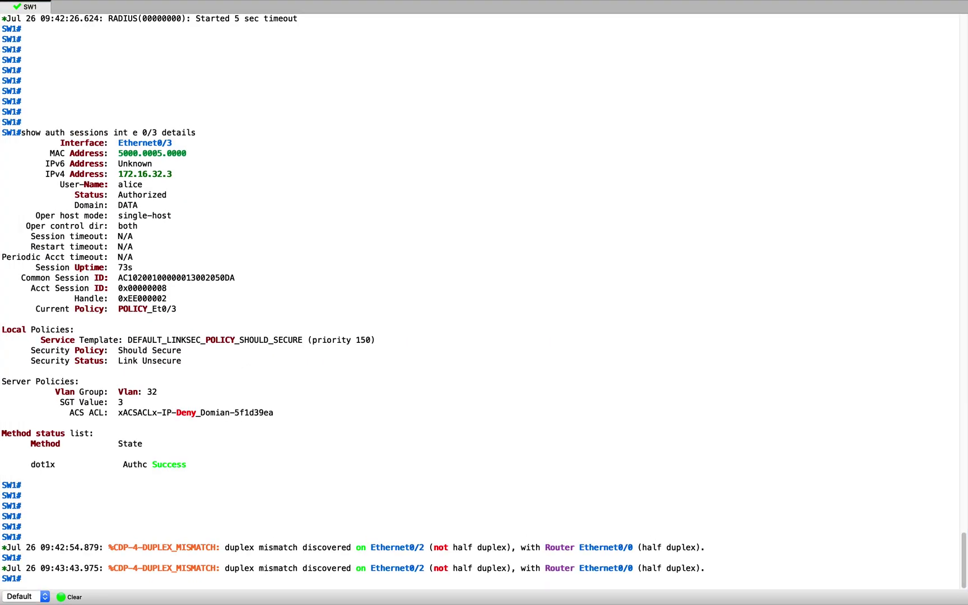
pyautogui.press('Return')
pyautogui.press('Return')
pyautogui.press('Return')
pyautogui.press('Return')
pyautogui.press('Return')
pyautogui.press('Return')
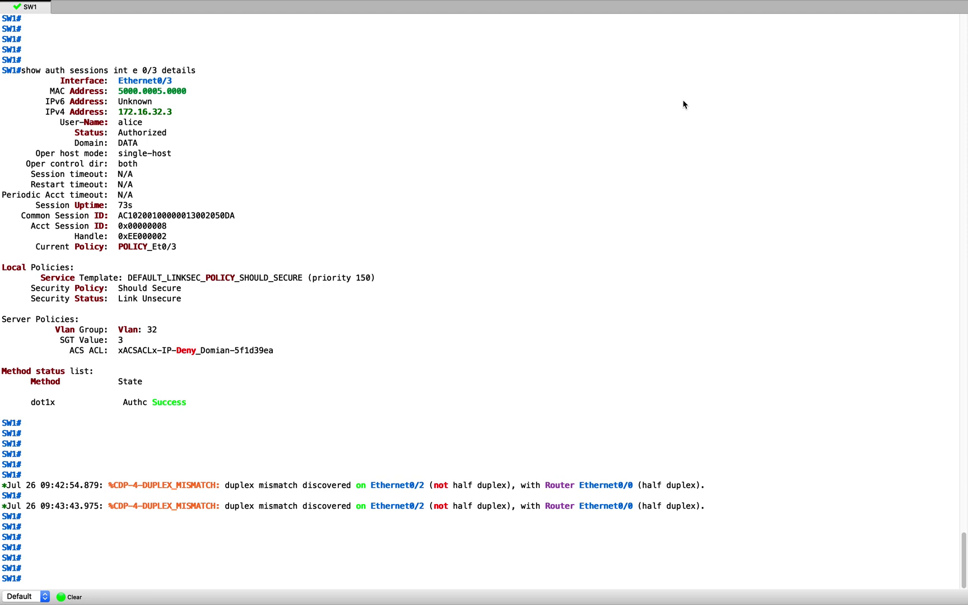
pyautogui.write('show cts pac')
pyautogui.press('Tab')
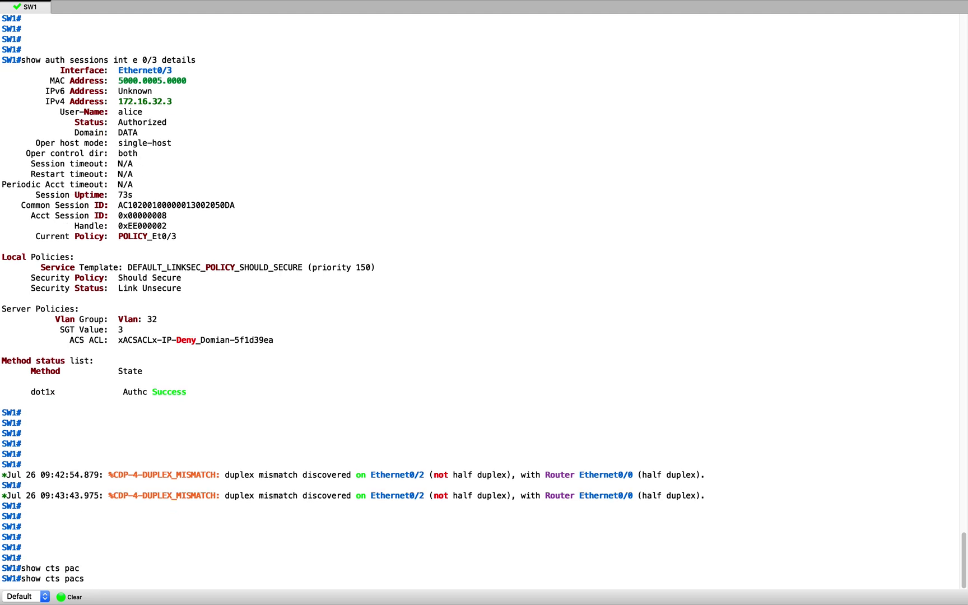
pyautogui.press('Return')
pyautogui.press('Return')
pyautogui.press('Return')
pyautogui.press('Return')
pyautogui.write('show cts e')
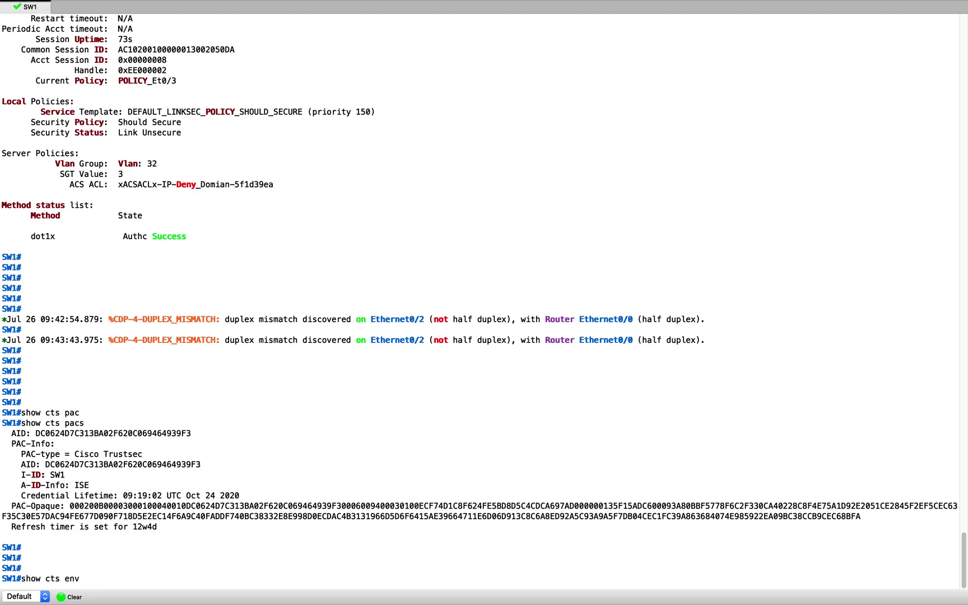
pyautogui.write('nv')
pyautogui.press('Tab')
pyautogui.press('Return')
pyautogui.press('Return')
pyautogui.press('Return')
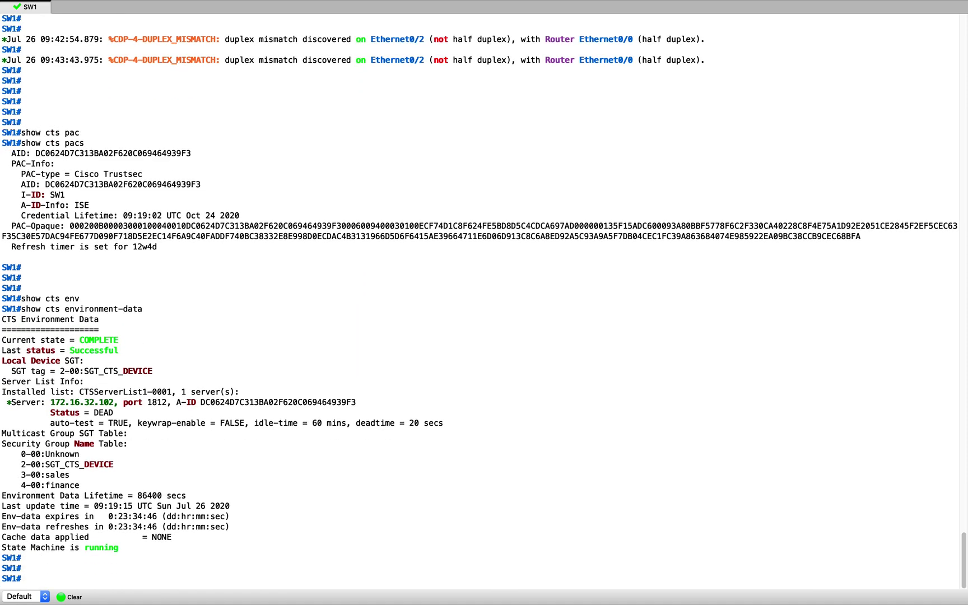
pyautogui.press('Return')
pyautogui.press('Return')
pyautogui.press('Return')
pyautogui.press('Return')
pyautogui.press('Return')
# Show CTS role-based permissions and highlight the sales (3) to finance (4) Deny entry
pyautogui.write('show')
pyautogui.write(' cts ')
pyautogui.write('o')
pyautogui.write('role')
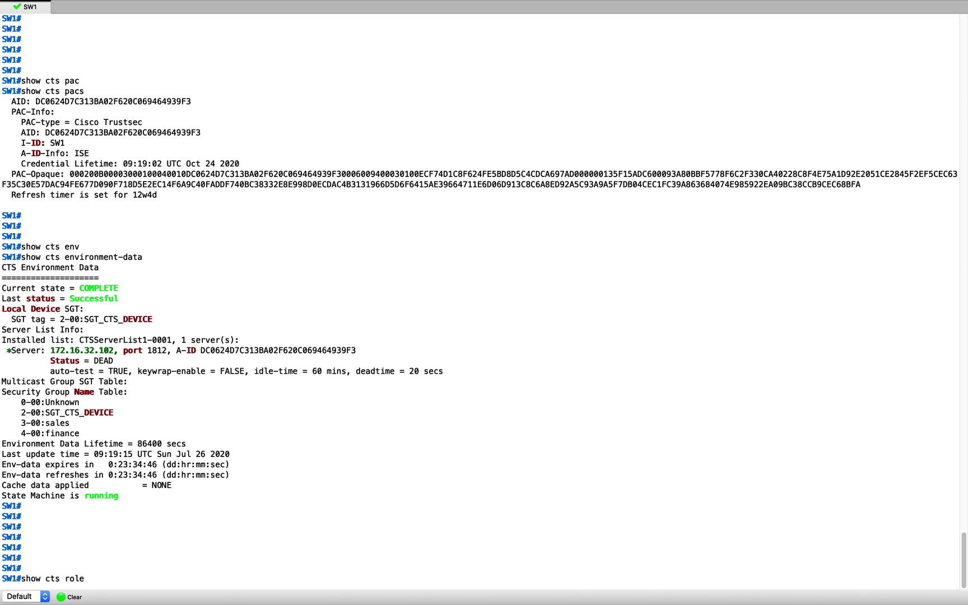
pyautogui.press('Tab')
pyautogui.write('p')
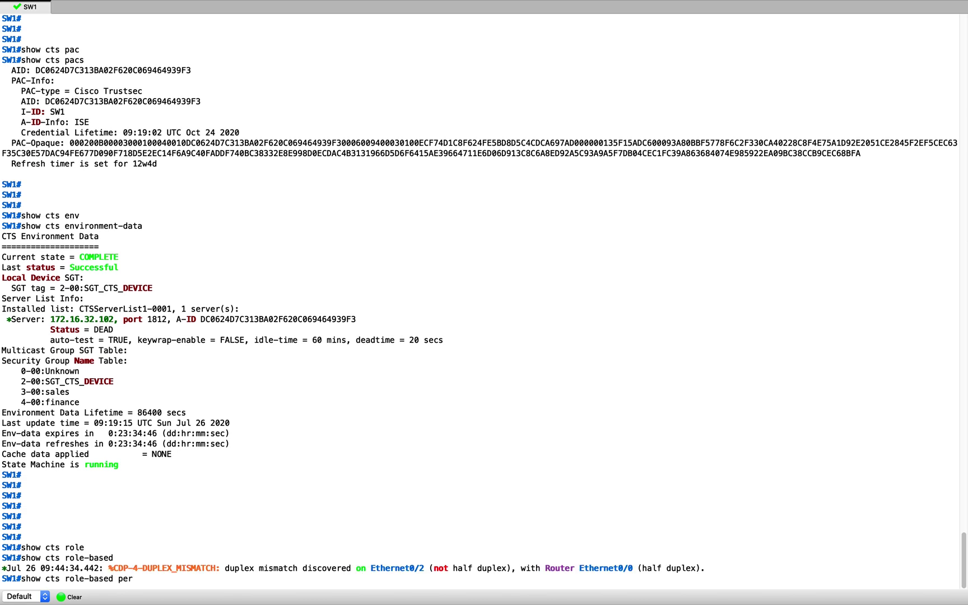
pyautogui.write('er')
pyautogui.press('Tab')
pyautogui.press('Return')
pyautogui.press('Return')
pyautogui.press('Return')
pyautogui.press('Return')
pyautogui.press('Return')
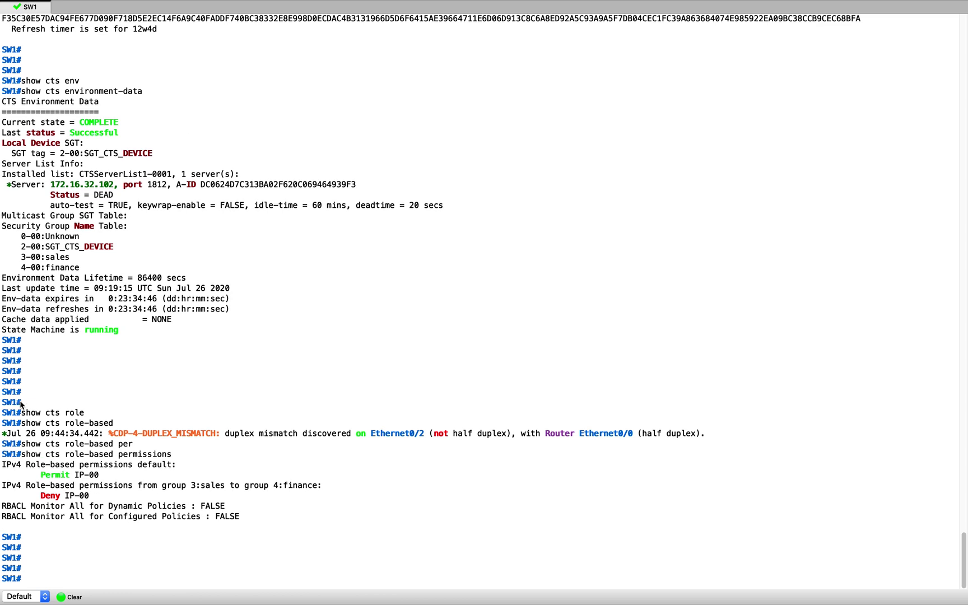
pyautogui.moveTo(3, 485); pyautogui.dragTo(105, 499)
pyautogui.click(412, 444)
# From the second endpoint, ping 172.16.32.2 and stop after two replies
pyautogui.hotkey('ctrl', 'Up')
pyautogui.click(492, 40)
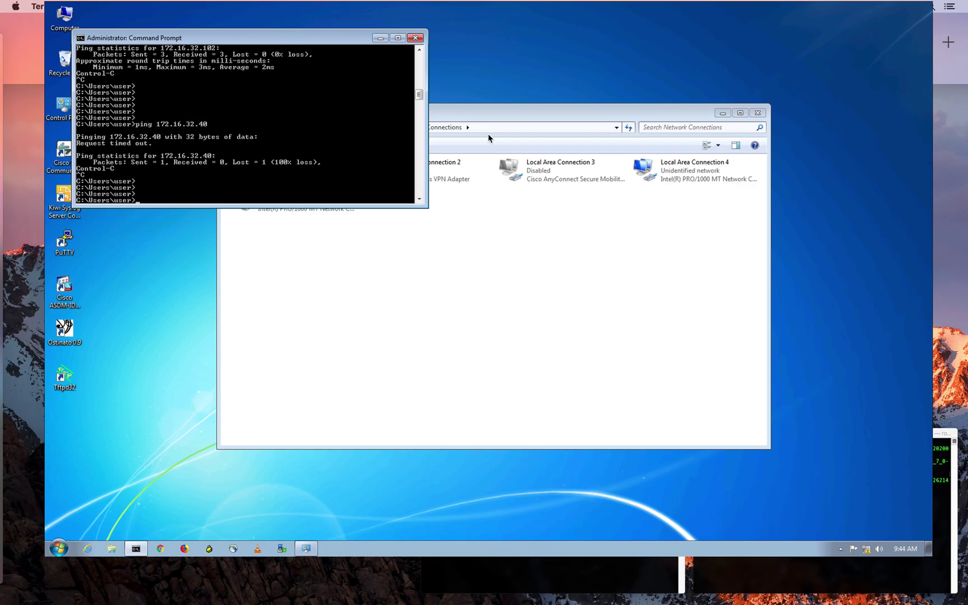
pyautogui.click(311, 159)
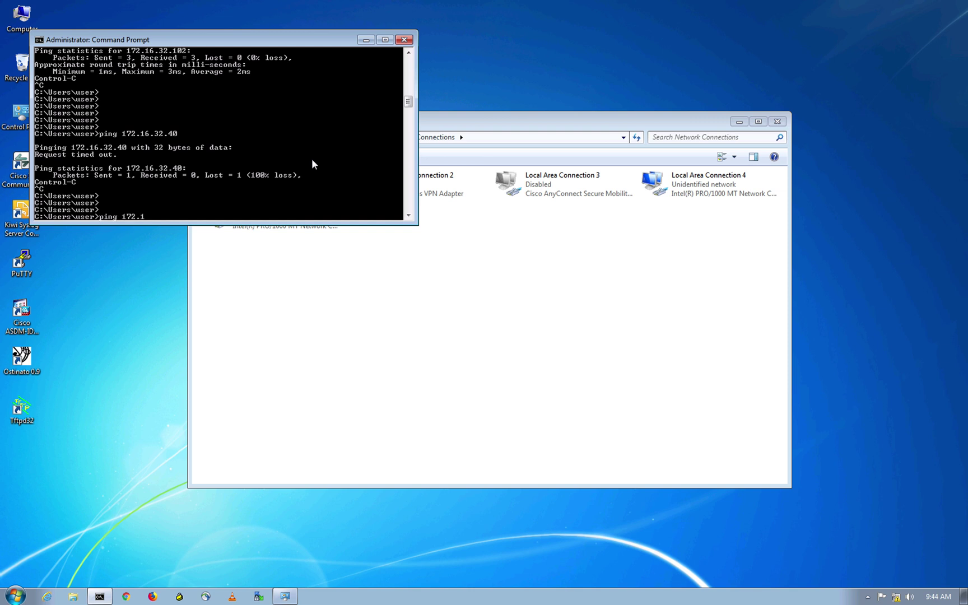
pyautogui.write('ping 172.16.32.2')
pyautogui.press('Return')
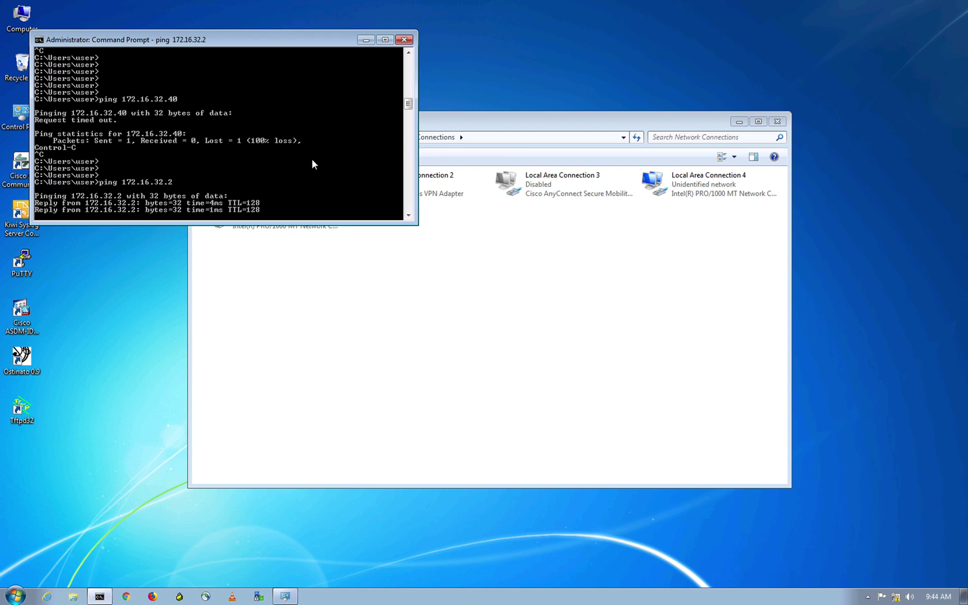
pyautogui.hotkey('ctrl', 'c')
pyautogui.hotkey('ctrl', 'Up')
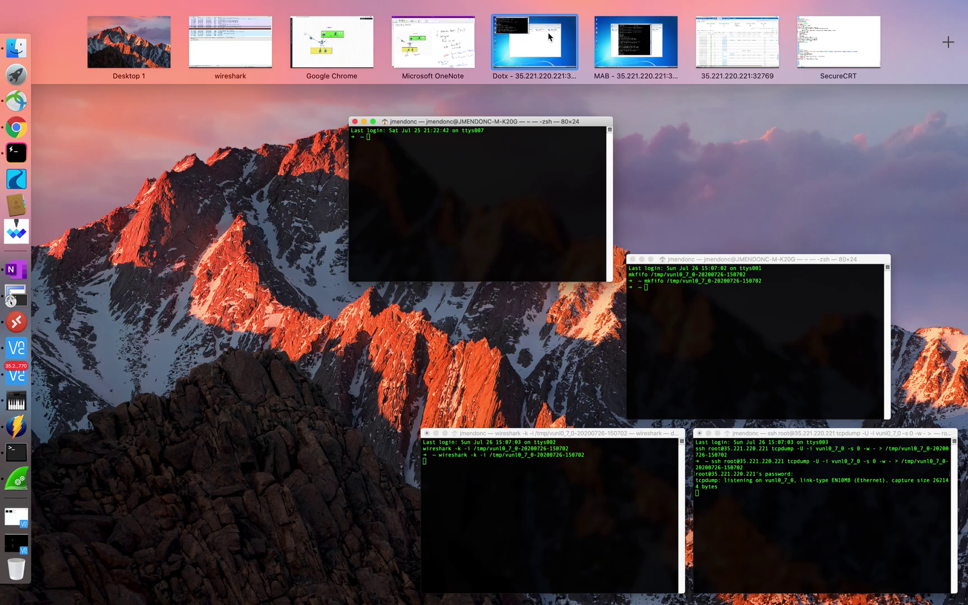
# Review SW1's role-based permissions output, then bring up the Wireshark RADIUS capture
pyautogui.click(847, 48)
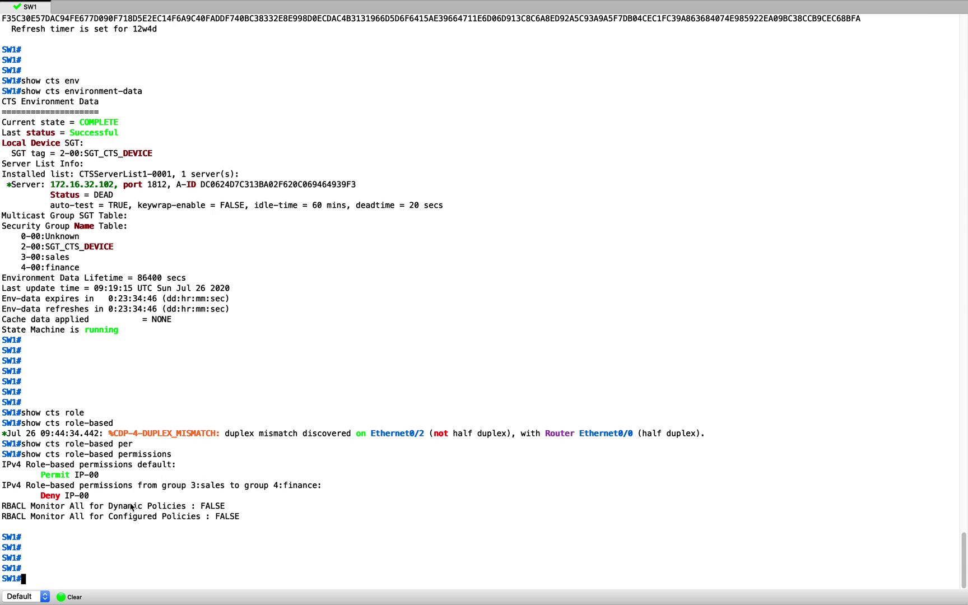
pyautogui.hotkey('ctrl', 'Up')
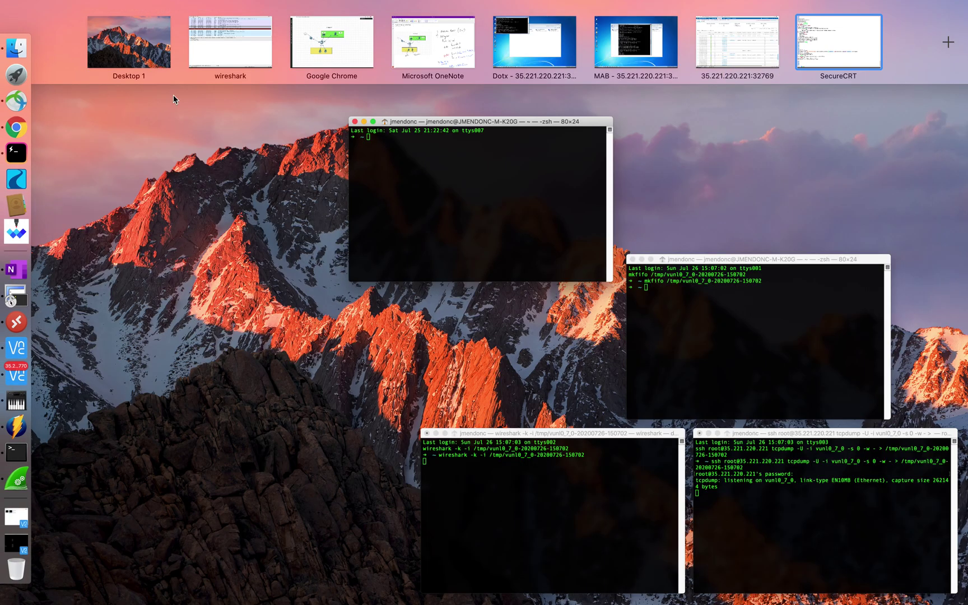
pyautogui.click(224, 56)
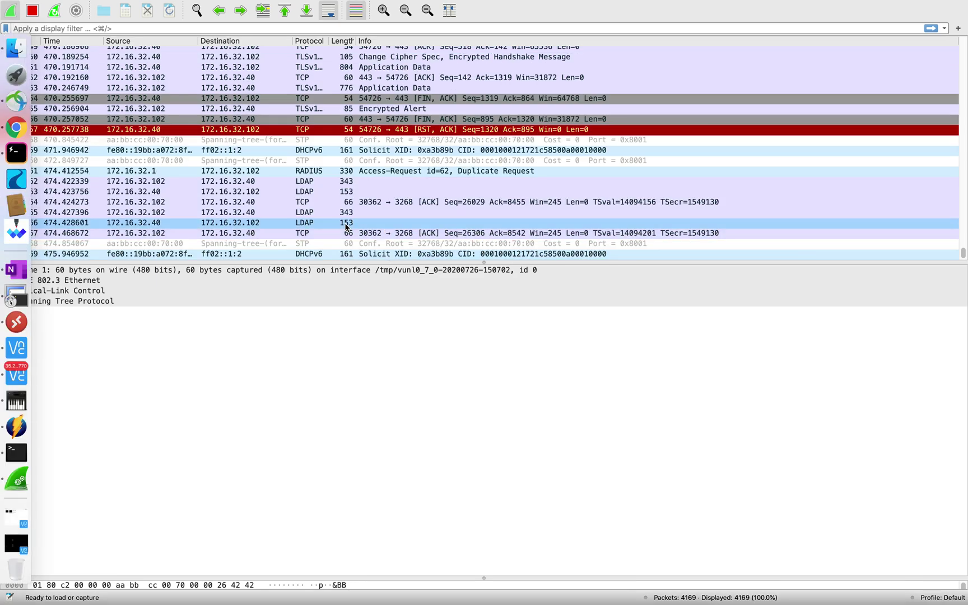
# Return to the live Wireshark capture and inspect RADIUS Access-Request packet 4109
pyautogui.hotkey('ctrl', 'Up')
pyautogui.click(262, 34)
pyautogui.scroll(5, 463, 127)
pyautogui.scroll(4, 464, 131)
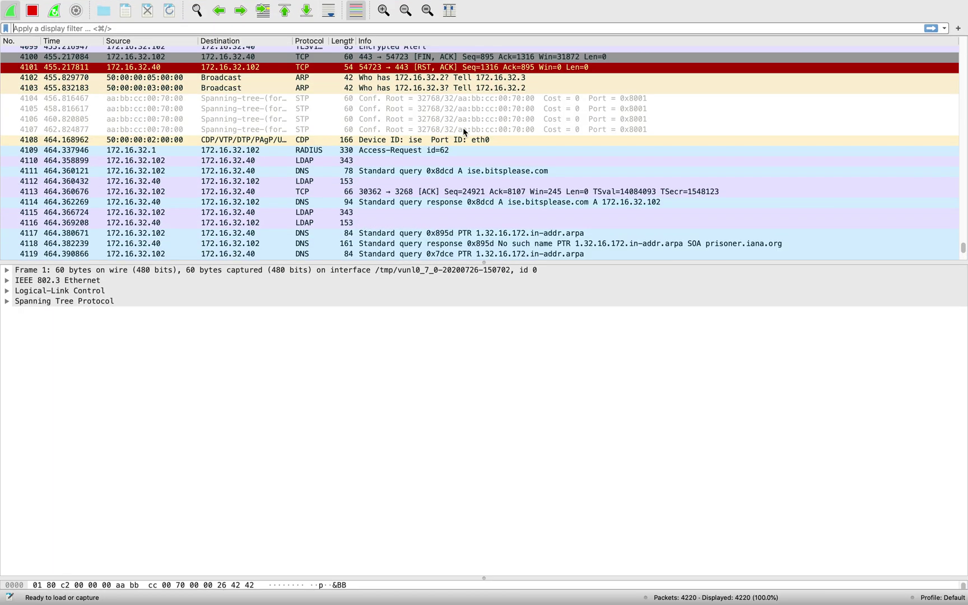
pyautogui.click(449, 150)
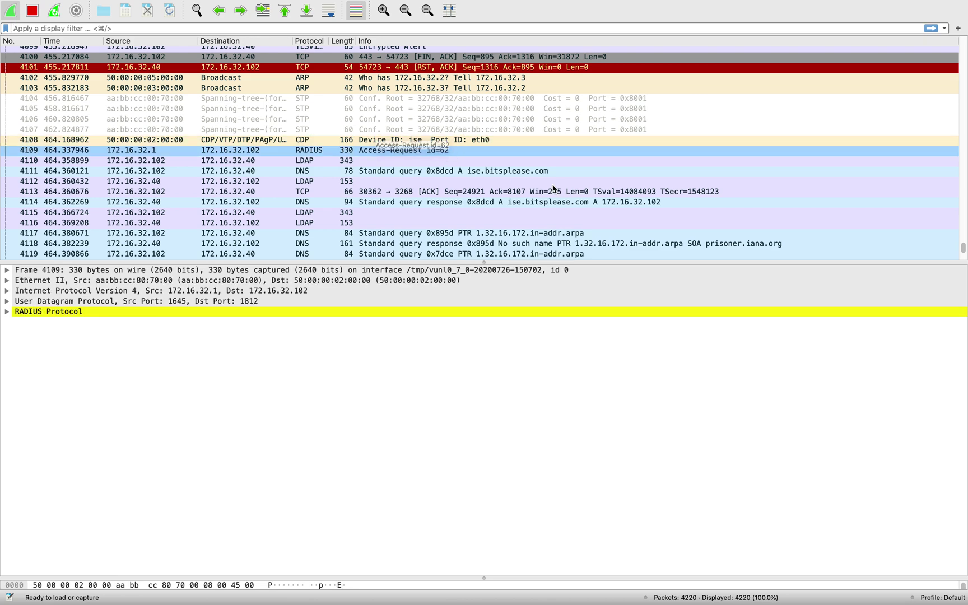
pyautogui.scroll(10, 549, 205)
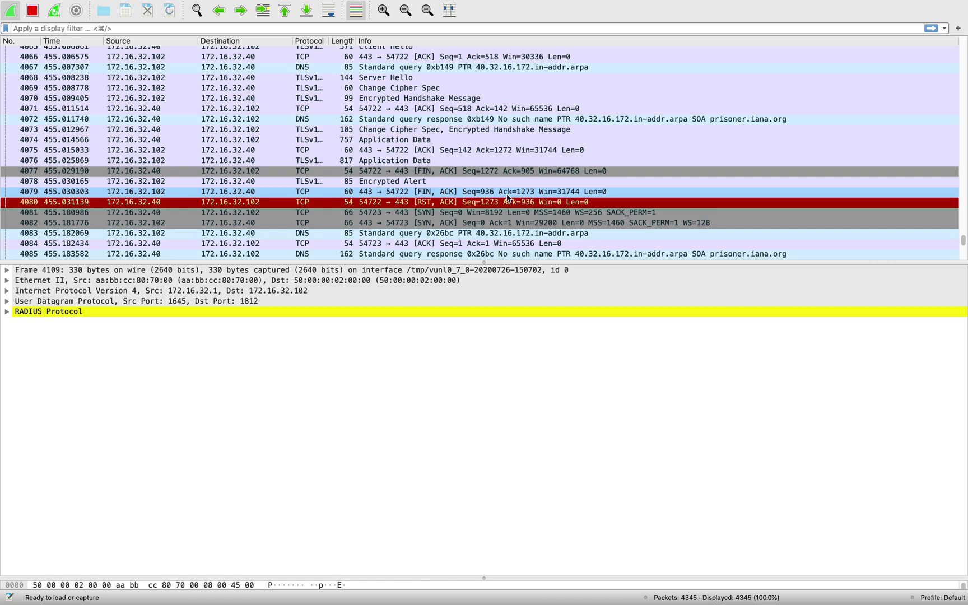
pyautogui.scroll(-6, 508, 199)
pyautogui.scroll(-7, 483, 222)
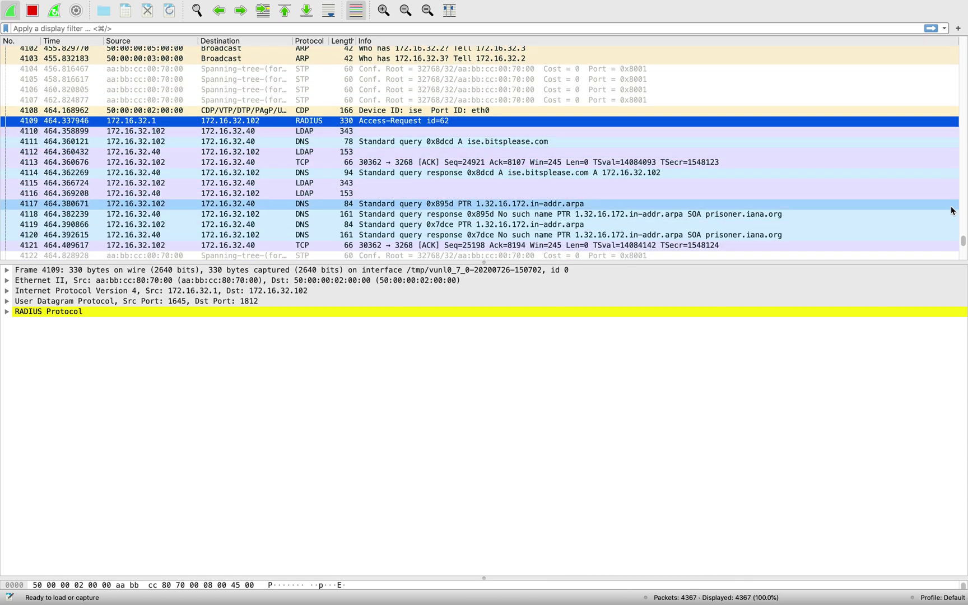
# Follow the packet list to the newest of 4651 packets, where RADIUS Access-Request id=63 appears
pyautogui.moveTo(963, 241); pyautogui.dragTo(962, 201)
pyautogui.scroll(3, 962, 200)
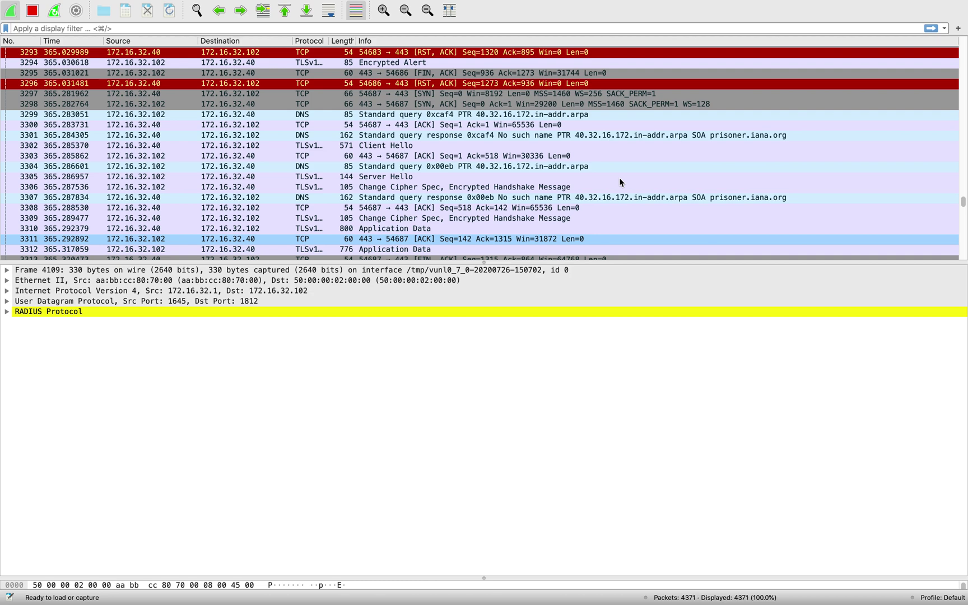
pyautogui.scroll(10, 621, 182)
pyautogui.scroll(8, 621, 182)
pyautogui.scroll(-5, 621, 182)
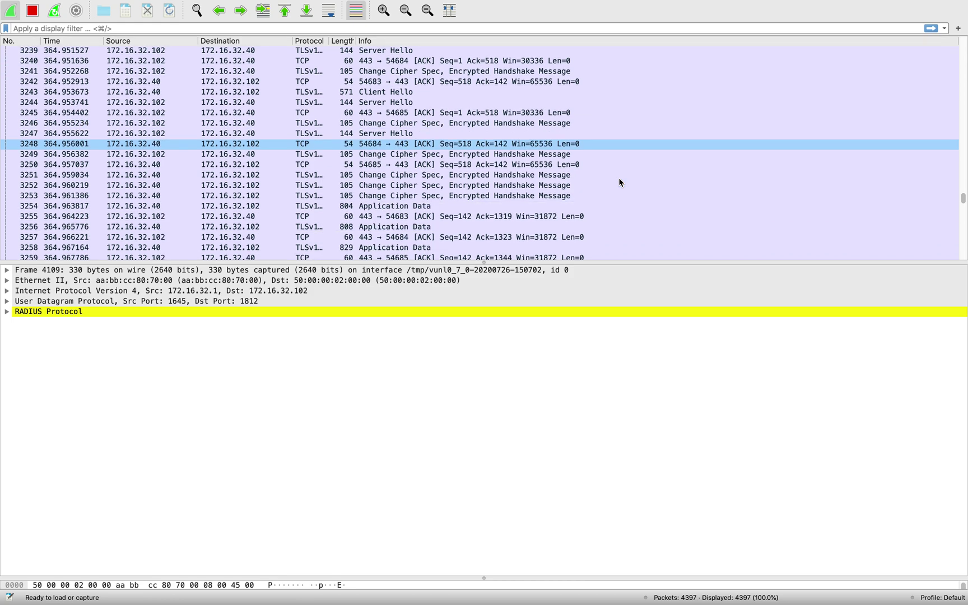
pyautogui.scroll(-4, 277, 192)
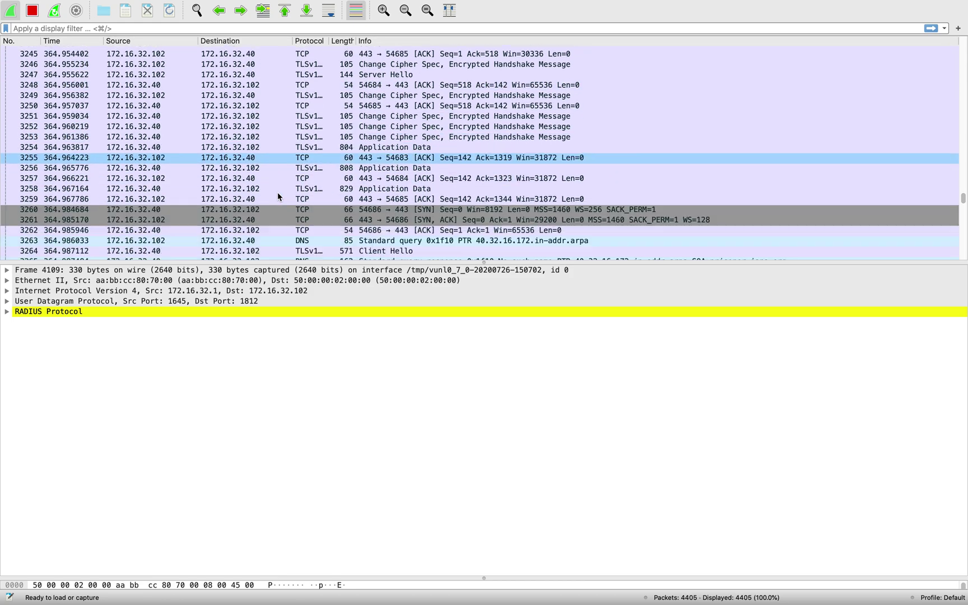
pyautogui.scroll(-10, 278, 196)
pyautogui.scroll(9, 279, 196)
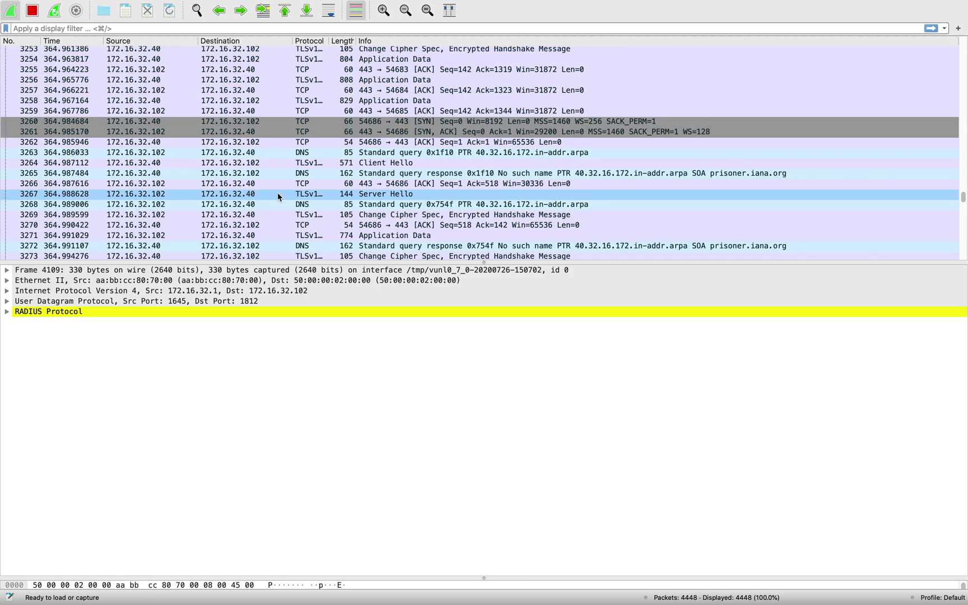
pyautogui.scroll(-12, 277, 192)
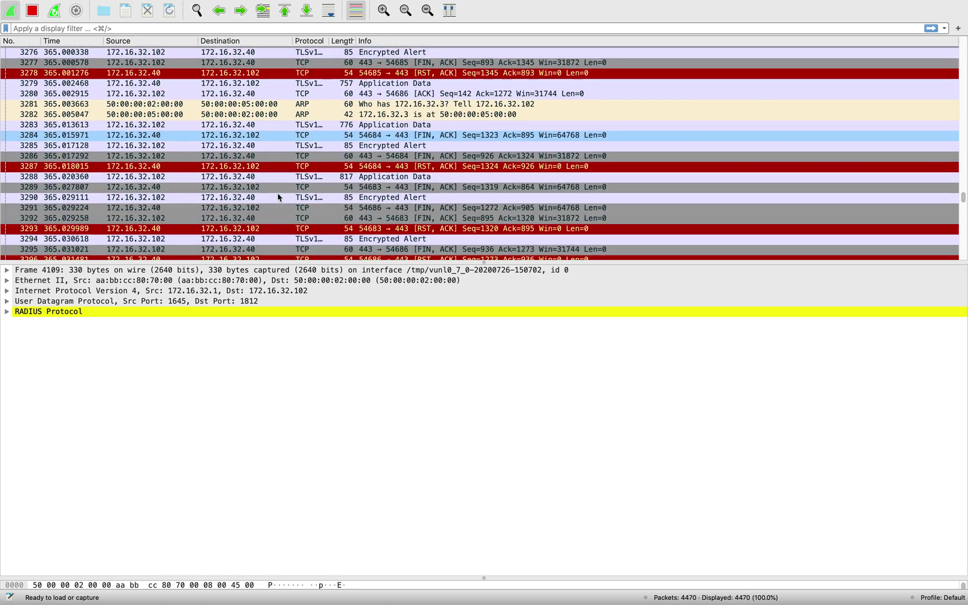
pyautogui.scroll(-8, 277, 193)
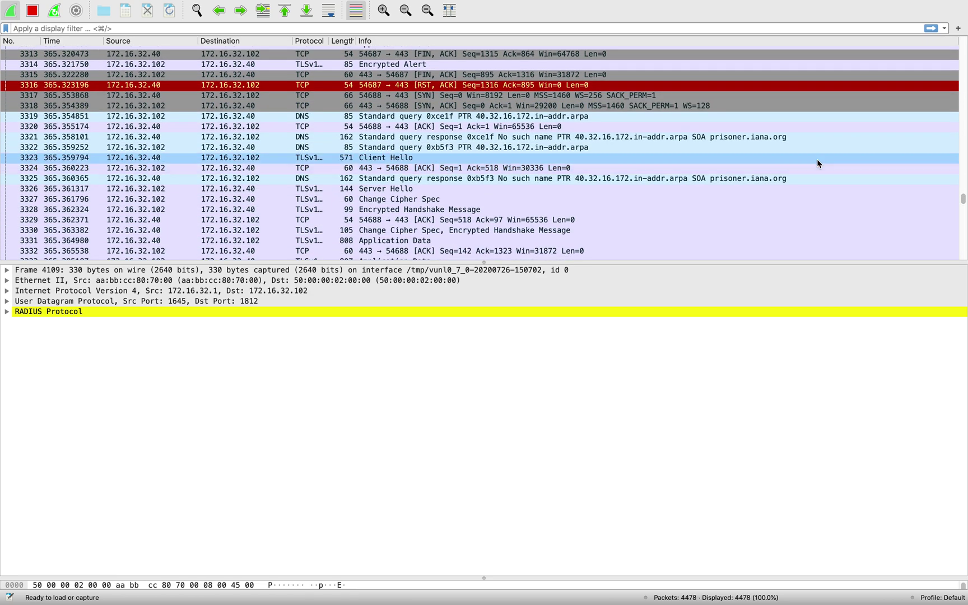
pyautogui.moveTo(963, 202); pyautogui.dragTo(963, 234)
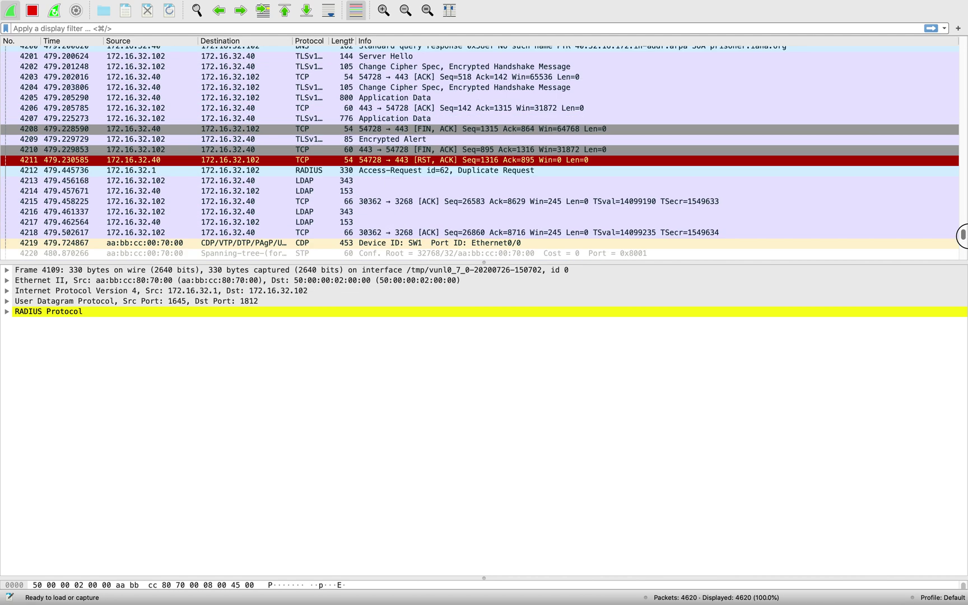
pyautogui.scroll(-9, 435, 99)
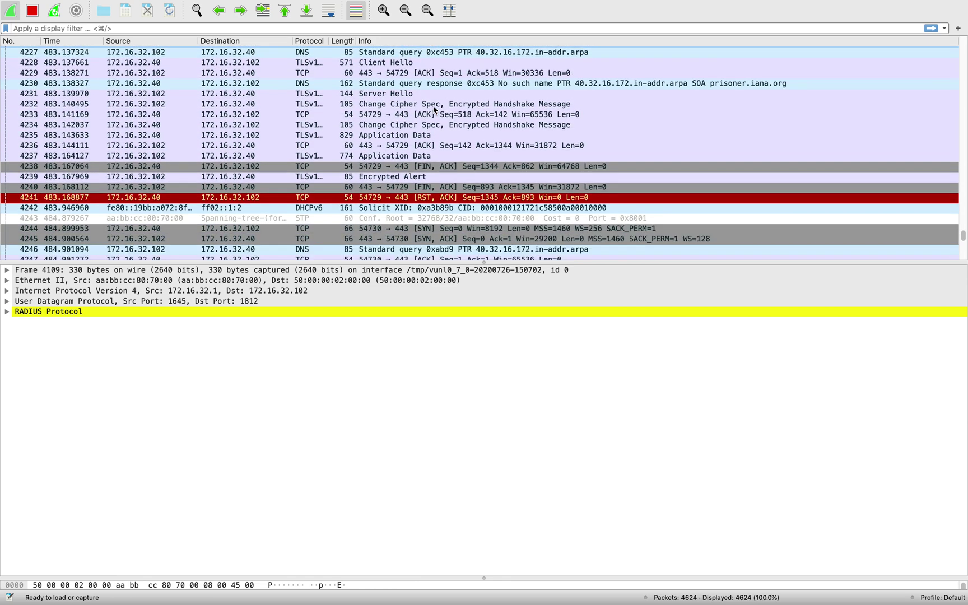
pyautogui.scroll(-8, 435, 109)
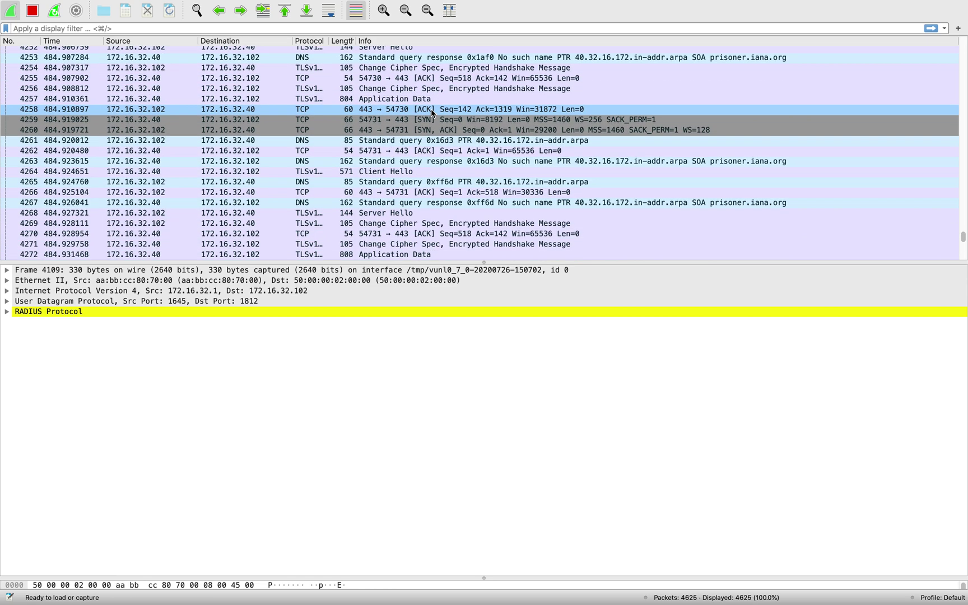
pyautogui.scroll(-10, 432, 112)
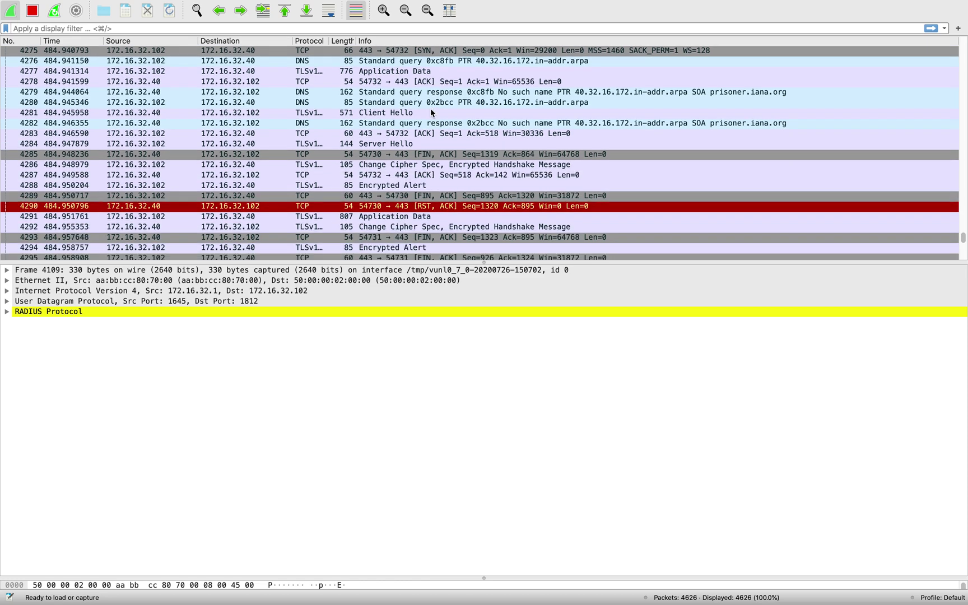
pyautogui.scroll(-12, 432, 112)
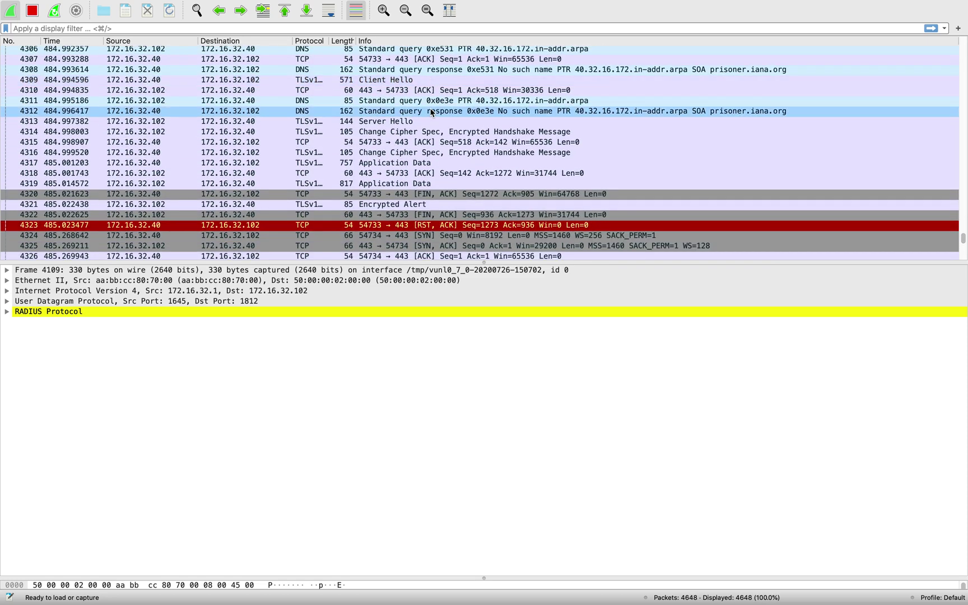
pyautogui.scroll(-10, 432, 112)
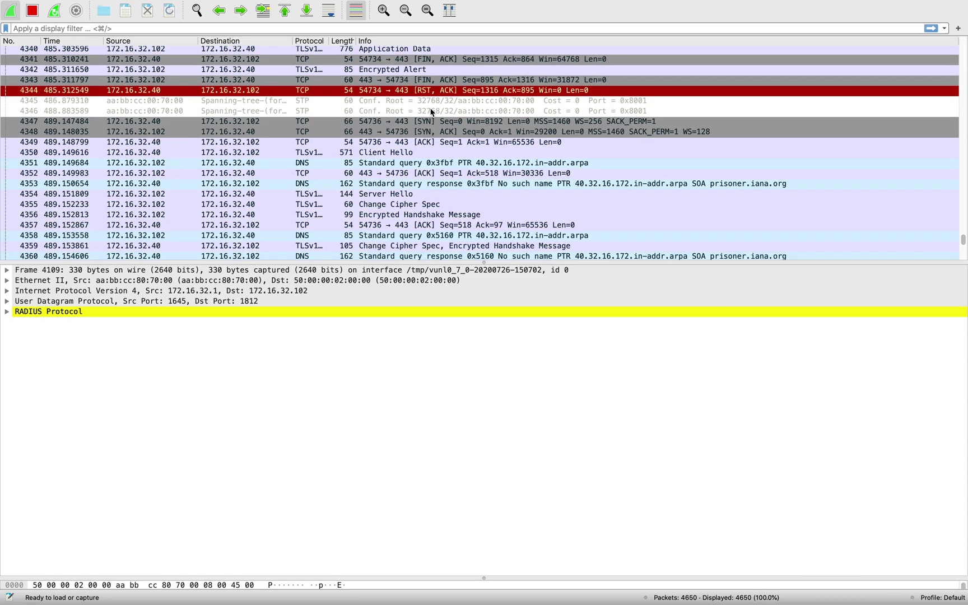
pyautogui.scroll(-13, 430, 109)
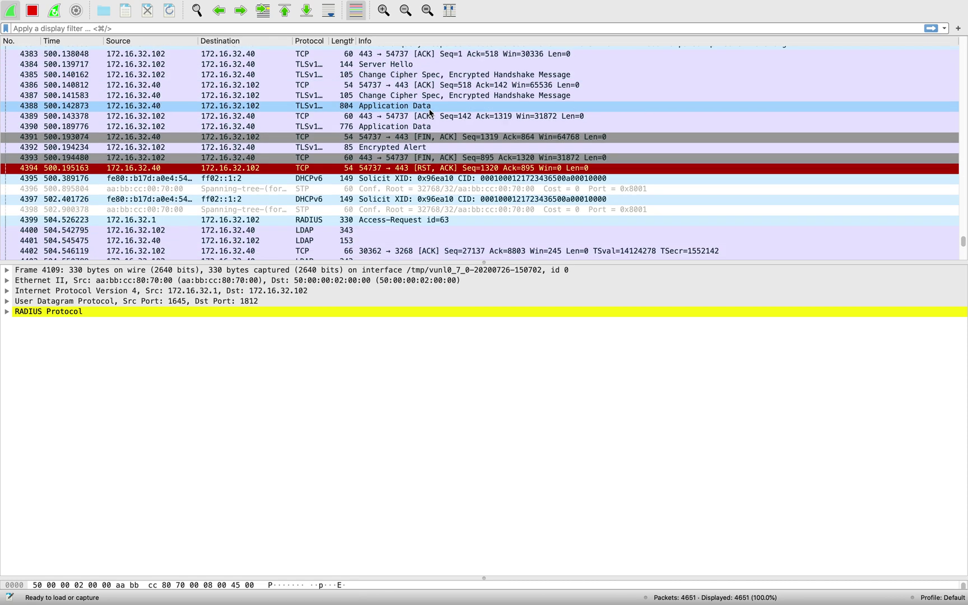
# Select RADIUS Access-Request id=63 (packet 4399) and expand its RADIUS Attribute Value Pairs
pyautogui.click(403, 106)
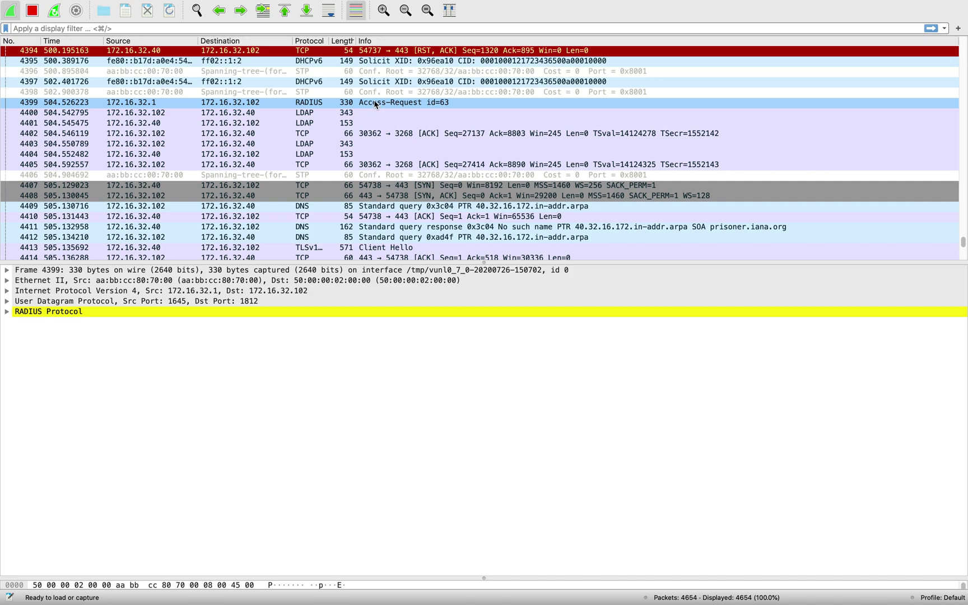
pyautogui.click(296, 156)
pyautogui.click(272, 104)
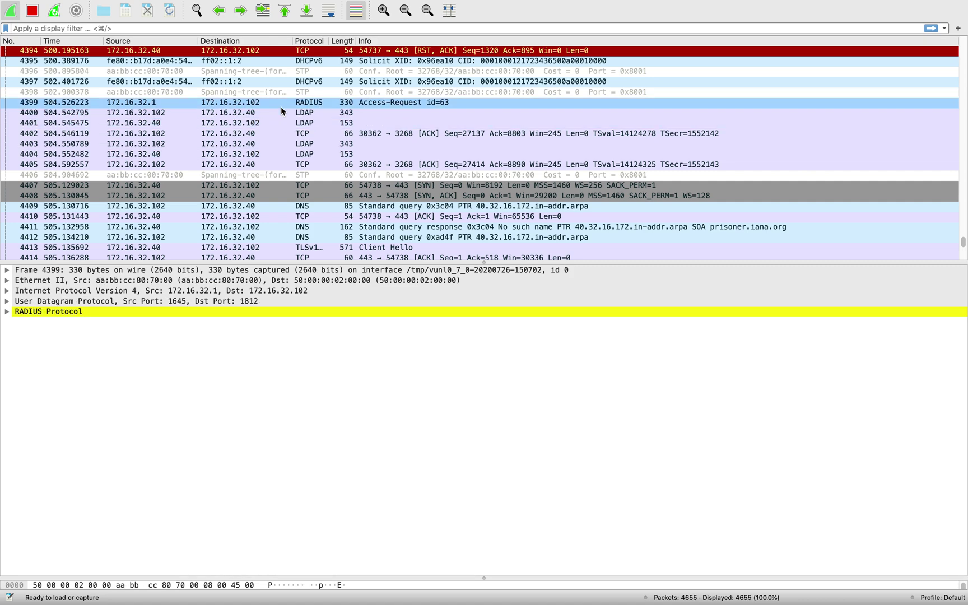
pyautogui.click(7, 312)
pyautogui.click(19, 364)
pyautogui.click(18, 363)
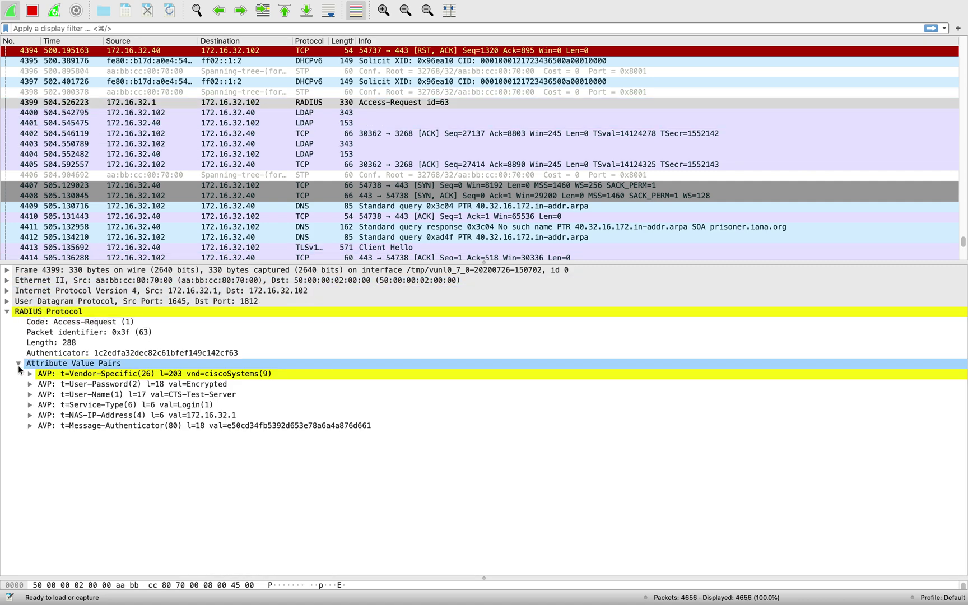
pyautogui.click(22, 426)
pyautogui.click(28, 416)
# Expand the User-Password and User-Name attributes, showing the encrypted password and CTS-Test-Server
pyautogui.click(22, 394)
pyautogui.click(26, 383)
pyautogui.click(30, 384)
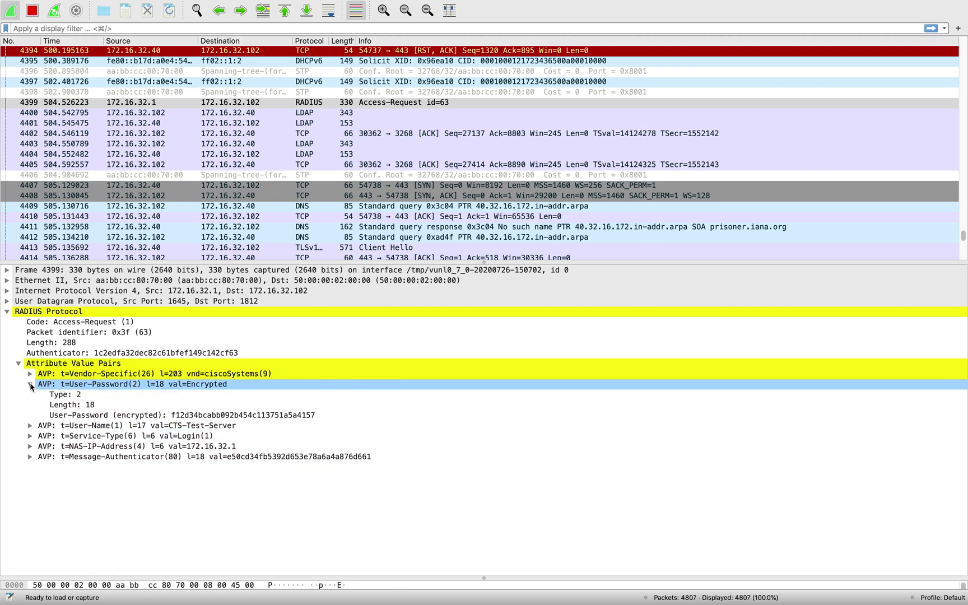
pyautogui.click(56, 416)
pyautogui.click(56, 426)
pyautogui.click(30, 426)
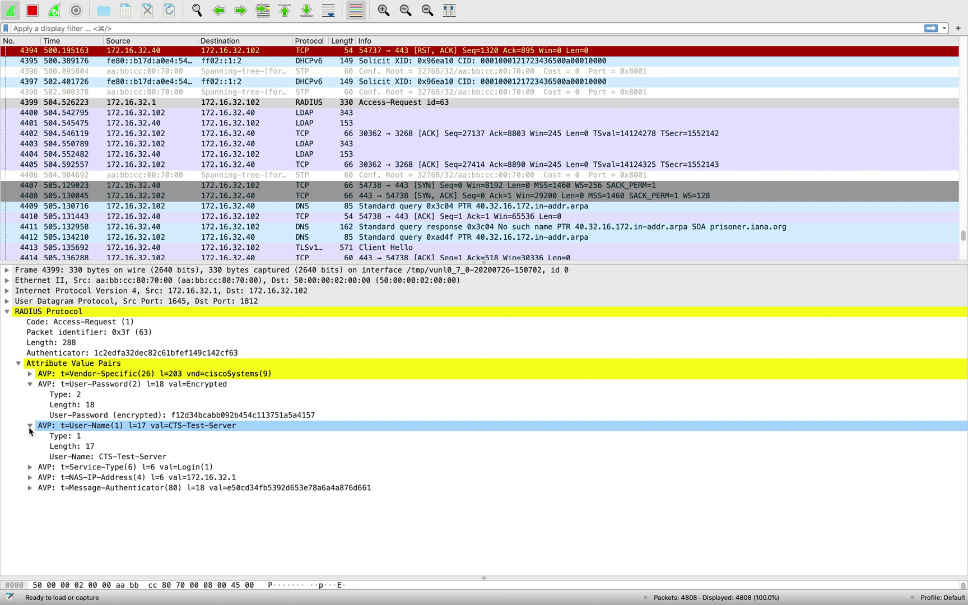
pyautogui.click(39, 456)
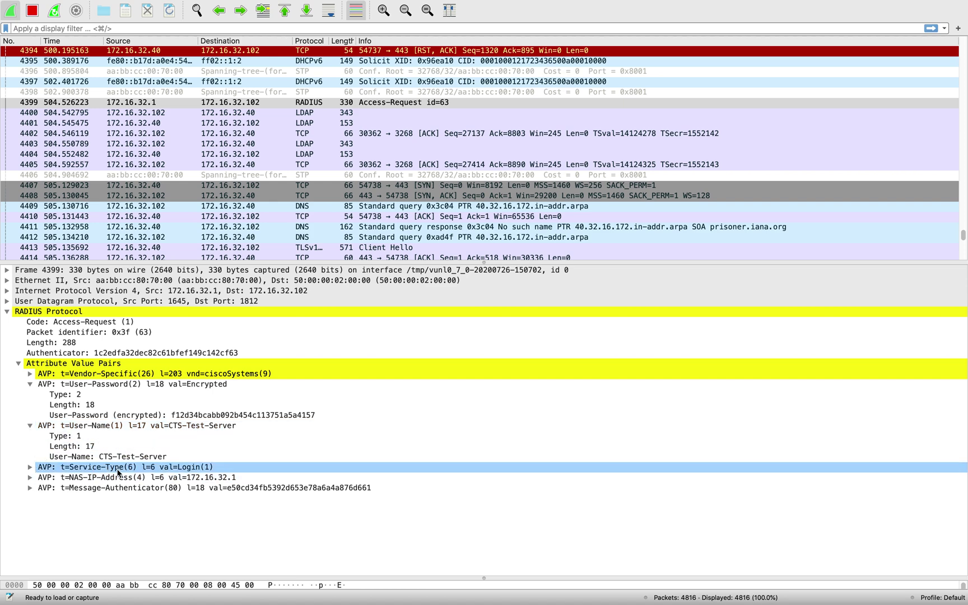
pyautogui.scroll(-5, 421, 144)
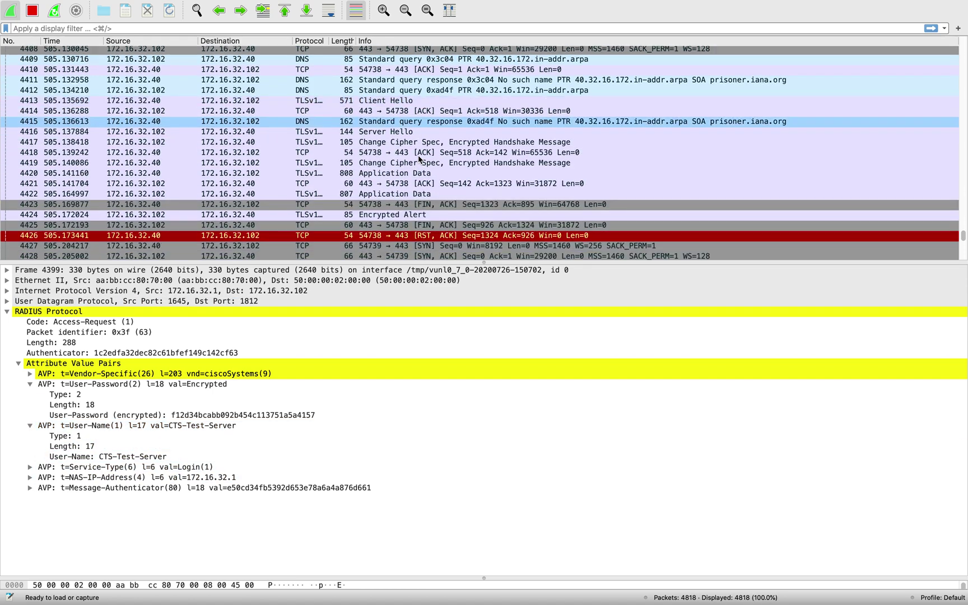
pyautogui.scroll(-10, 420, 157)
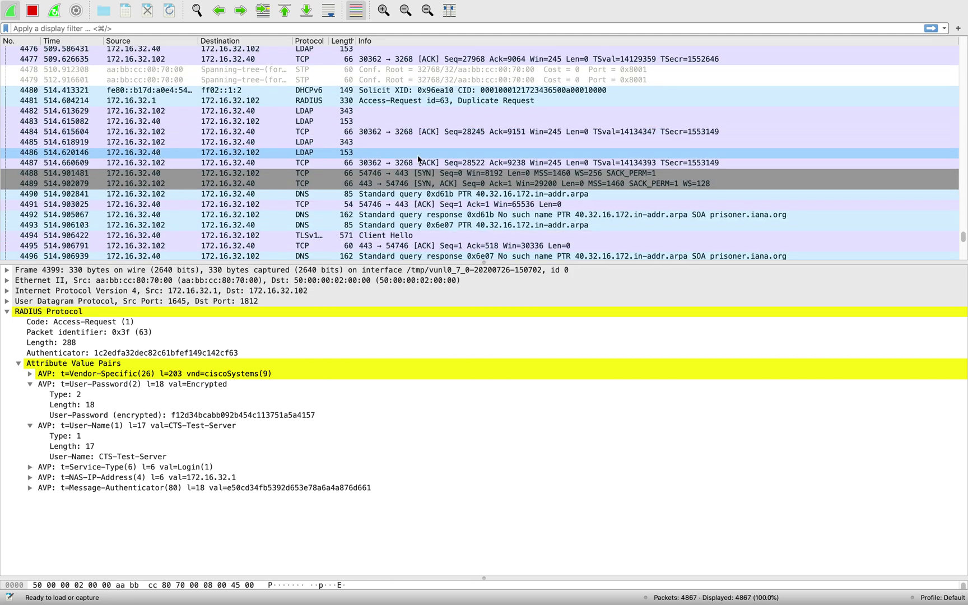
pyautogui.hotkey('ctrl', 'Up')
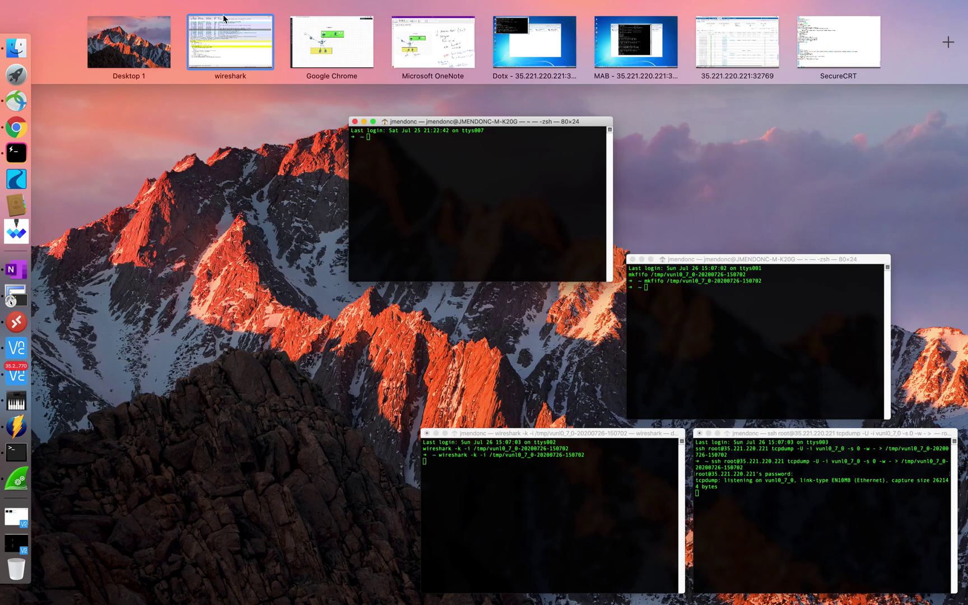
# Review ISE RADIUS live logs for the 09:42:20 Ethernet0/3 sales session, then go to Chrome's EVE topology
pyautogui.click(734, 34)
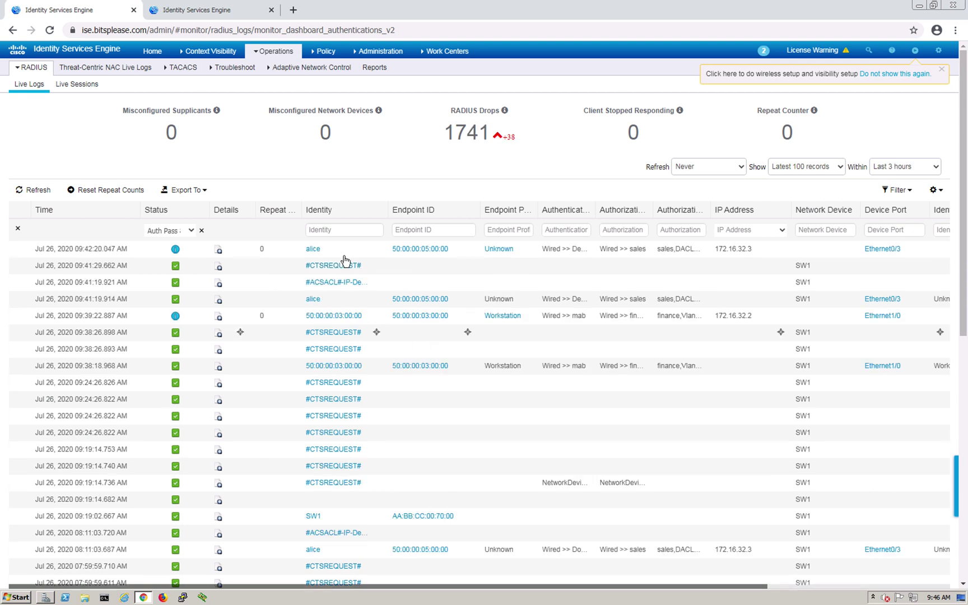
pyautogui.click(321, 250)
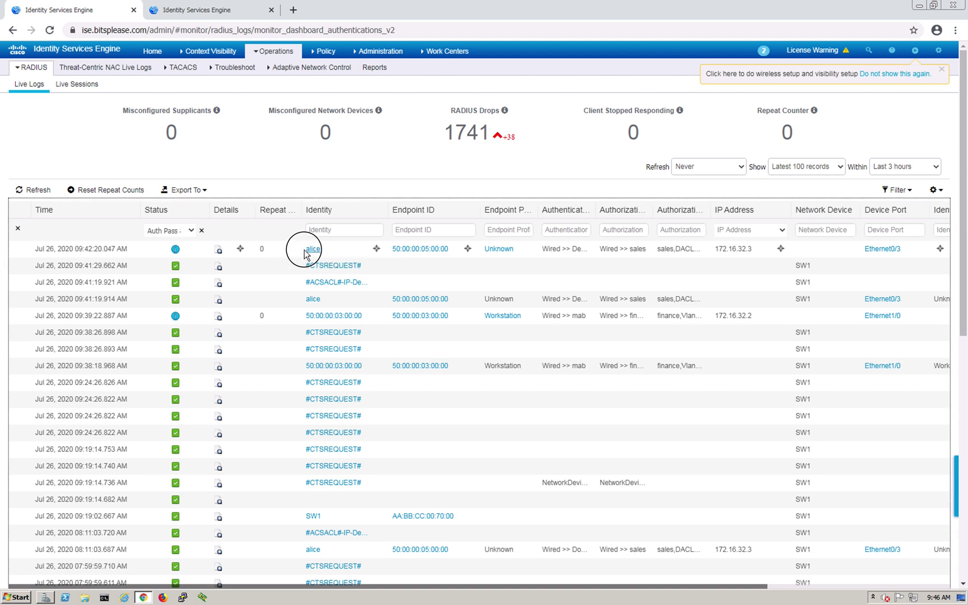
pyautogui.moveTo(304, 252); pyautogui.dragTo(377, 270)
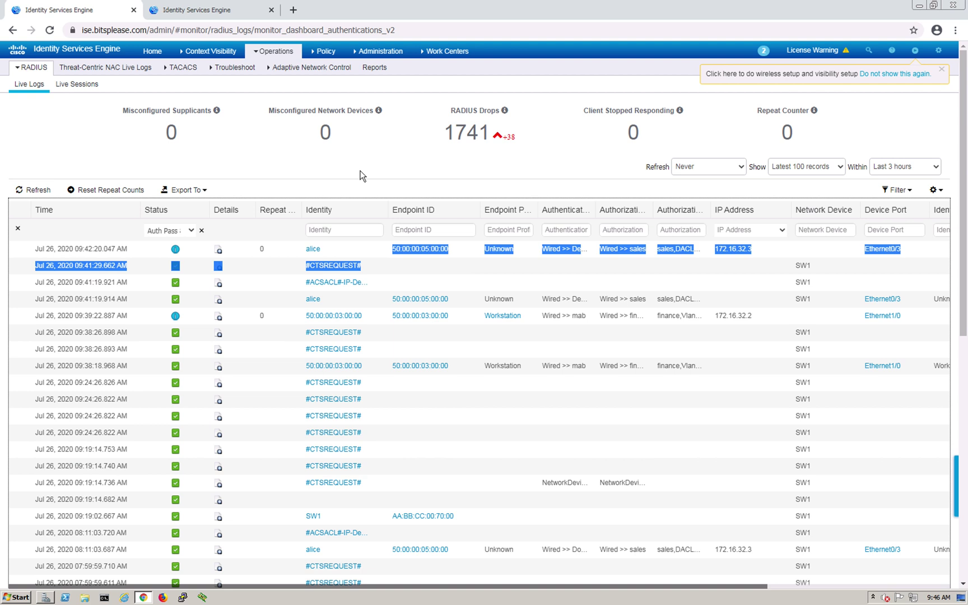
pyautogui.click(360, 172)
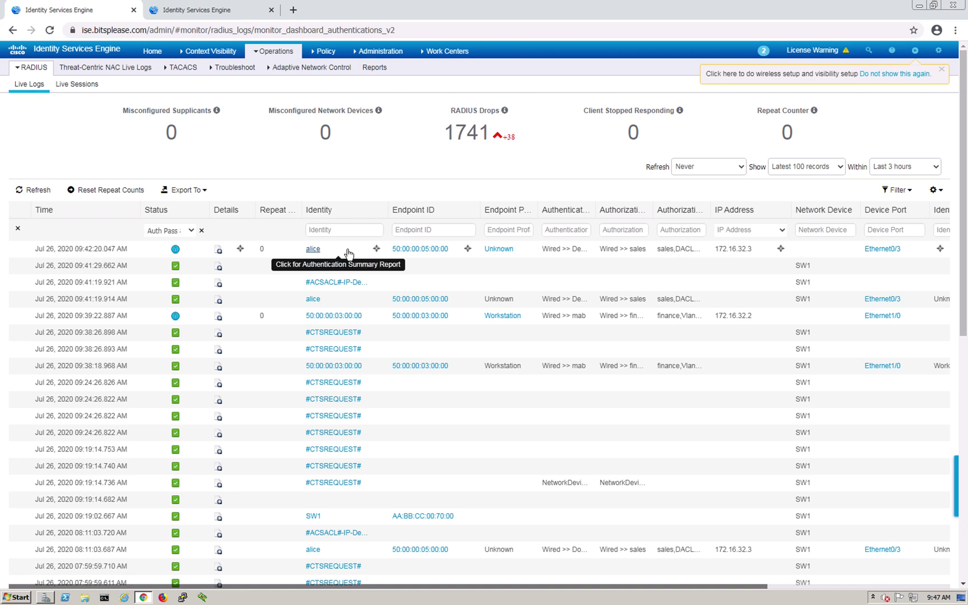
pyautogui.hotkey('ctrl', 'Up')
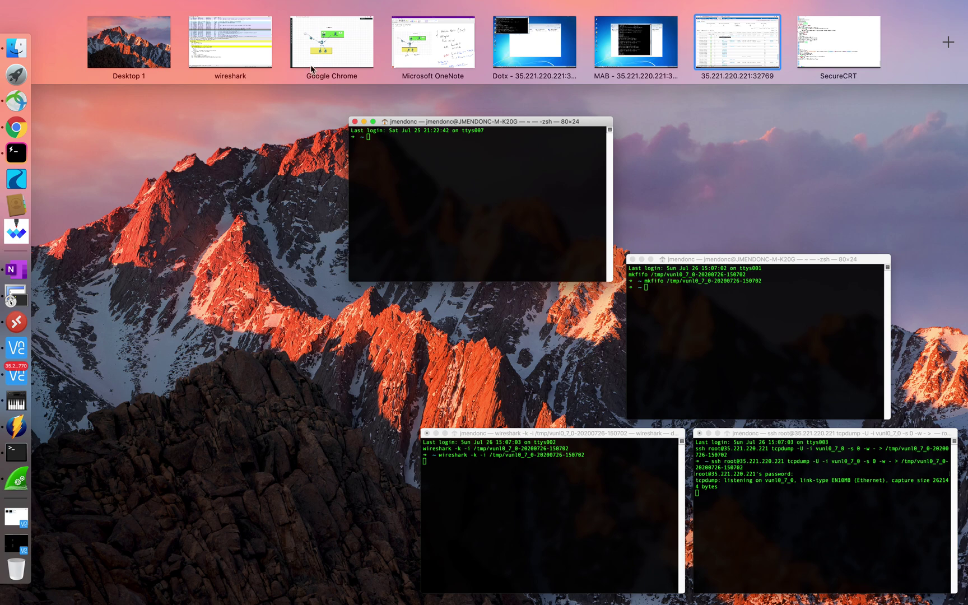
pyautogui.click(336, 53)
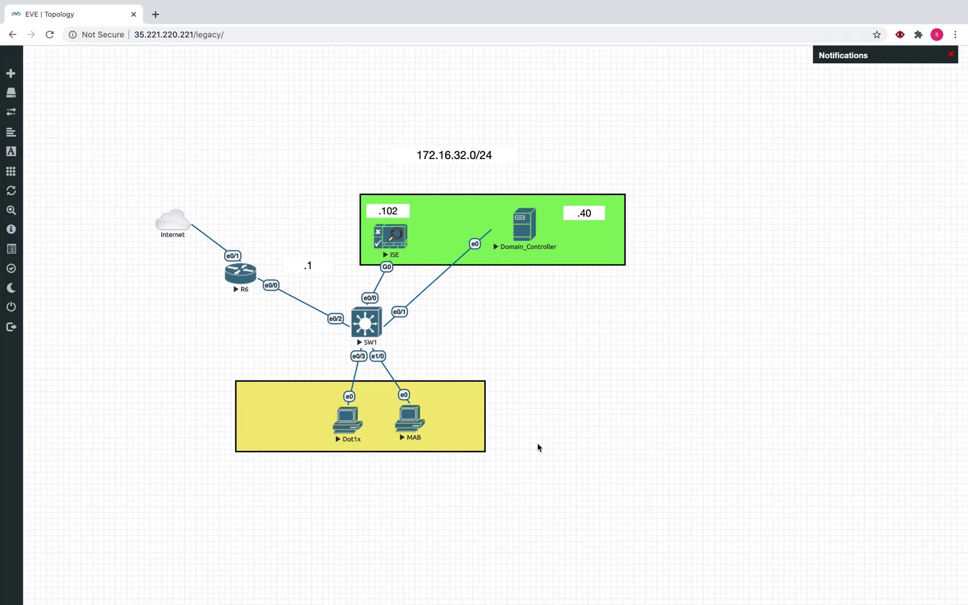